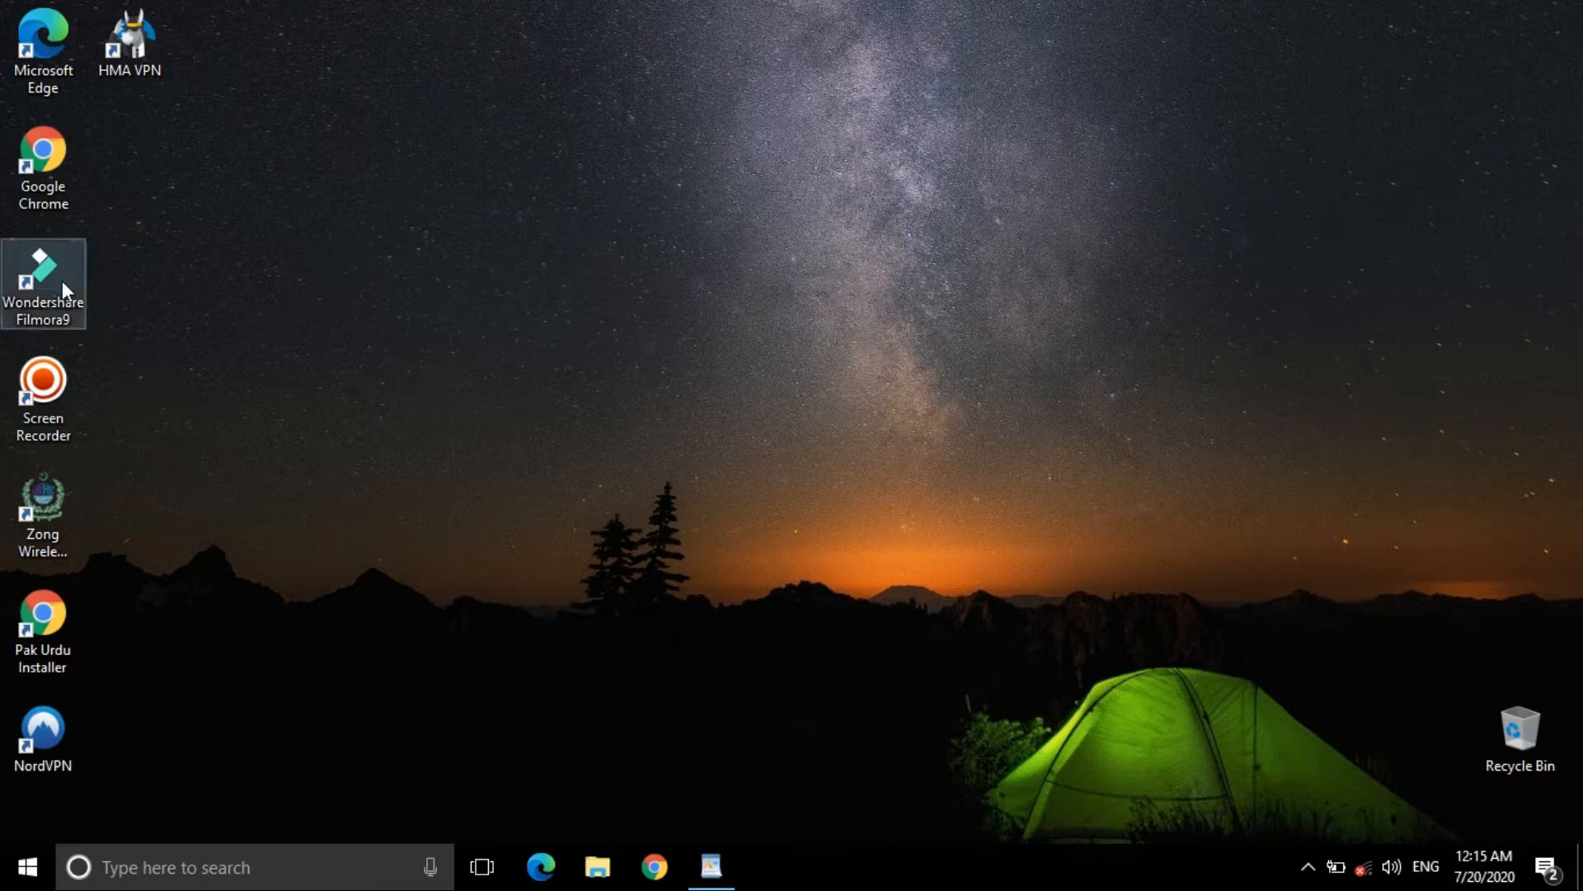
# Step: Launch Wondershare Filmora9, create a new project and dismiss the offline connection notice
pyautogui.click(57, 284)
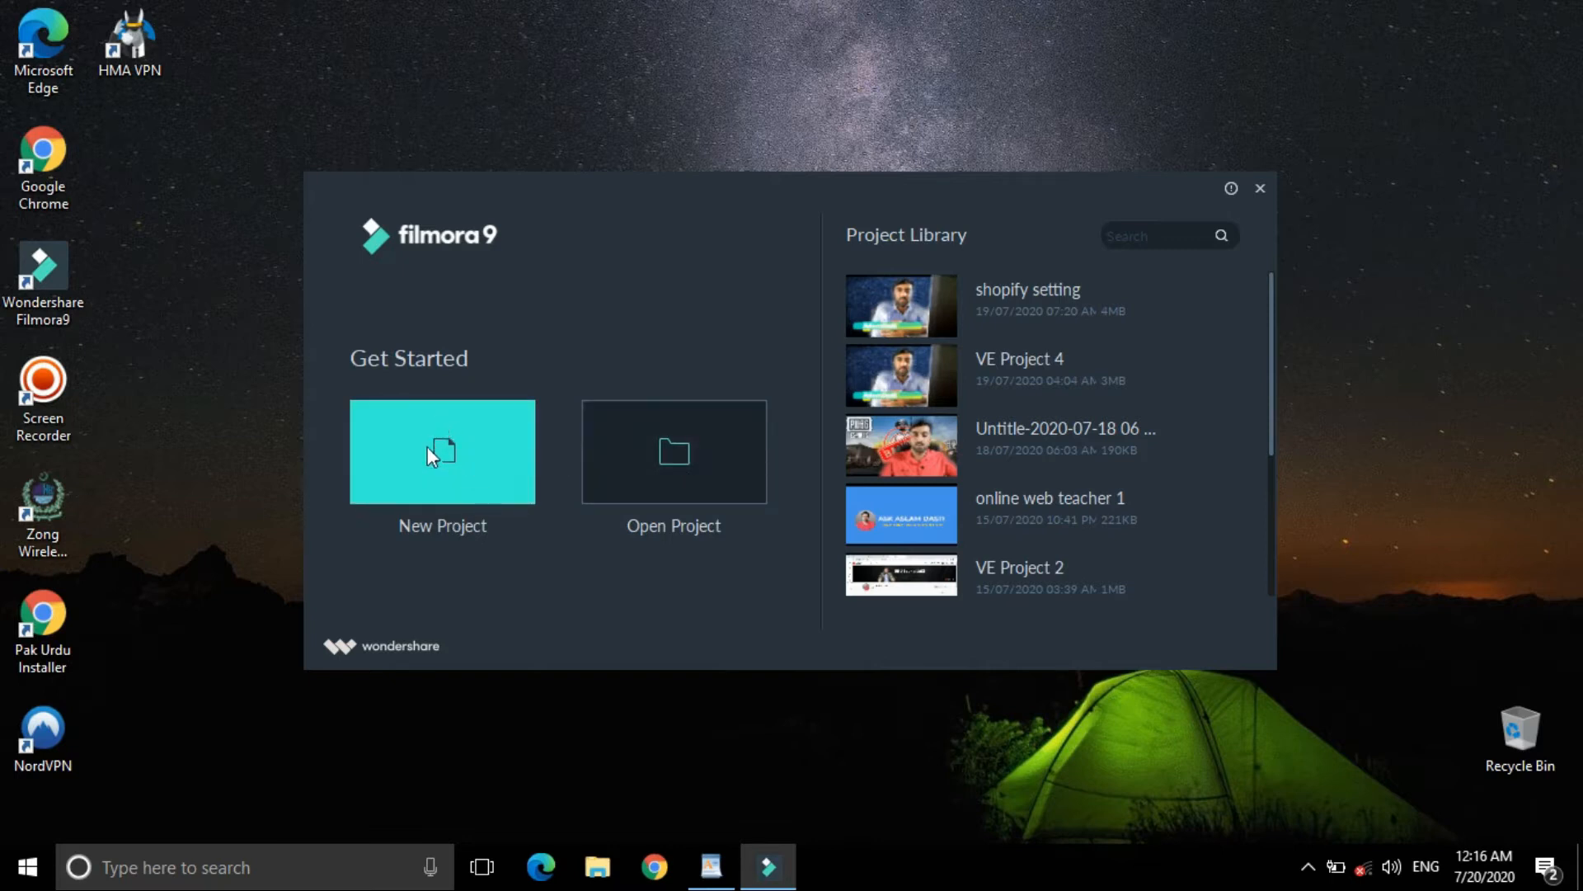
pyautogui.click(479, 470)
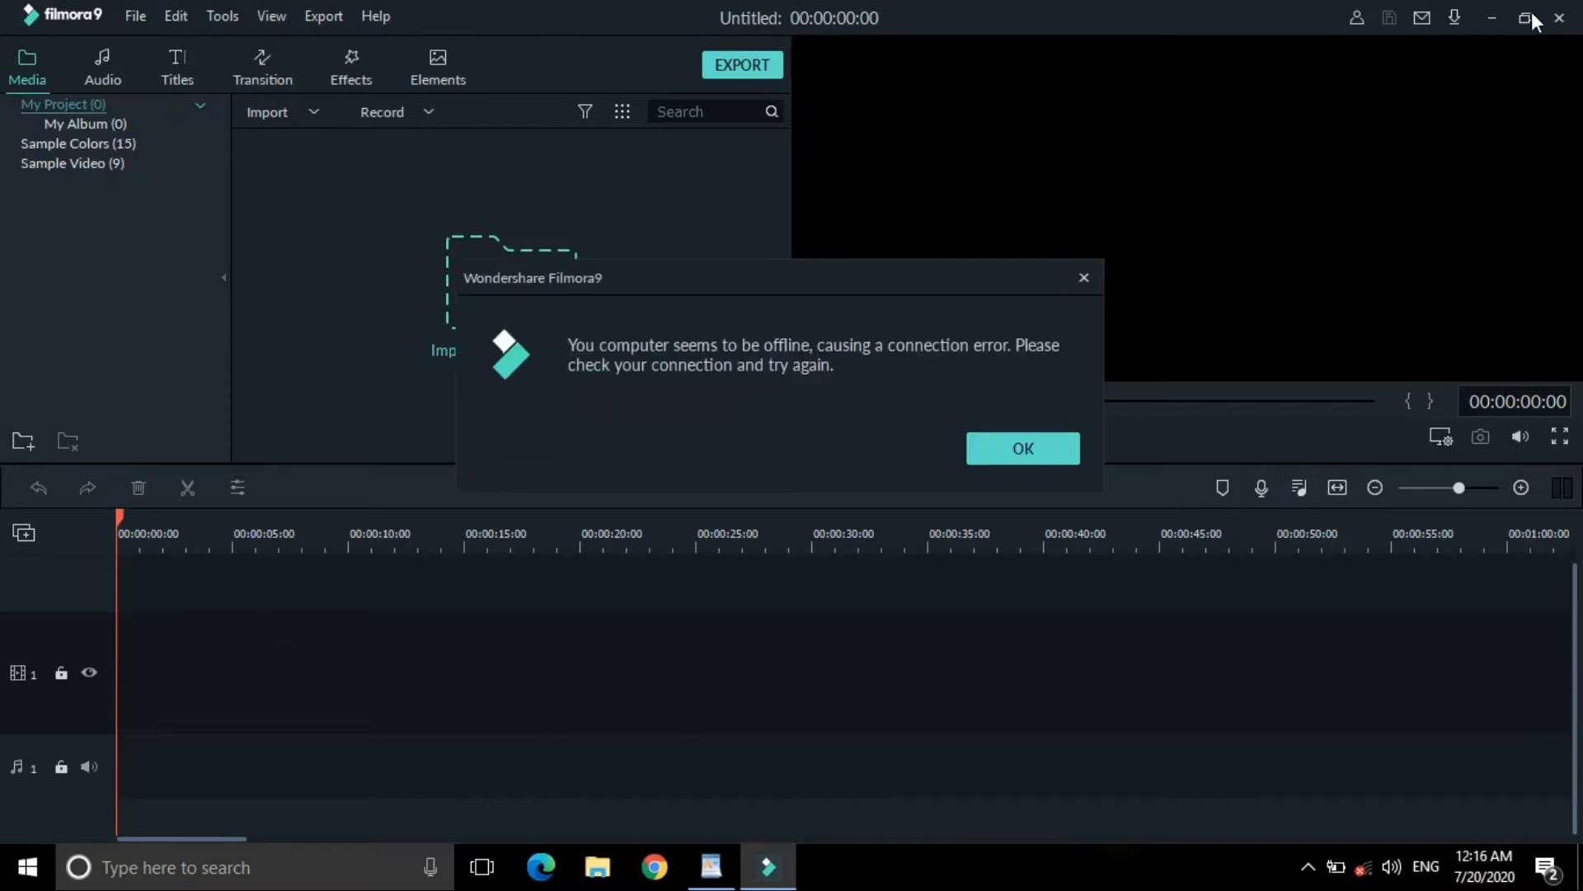
pyautogui.click(1023, 448)
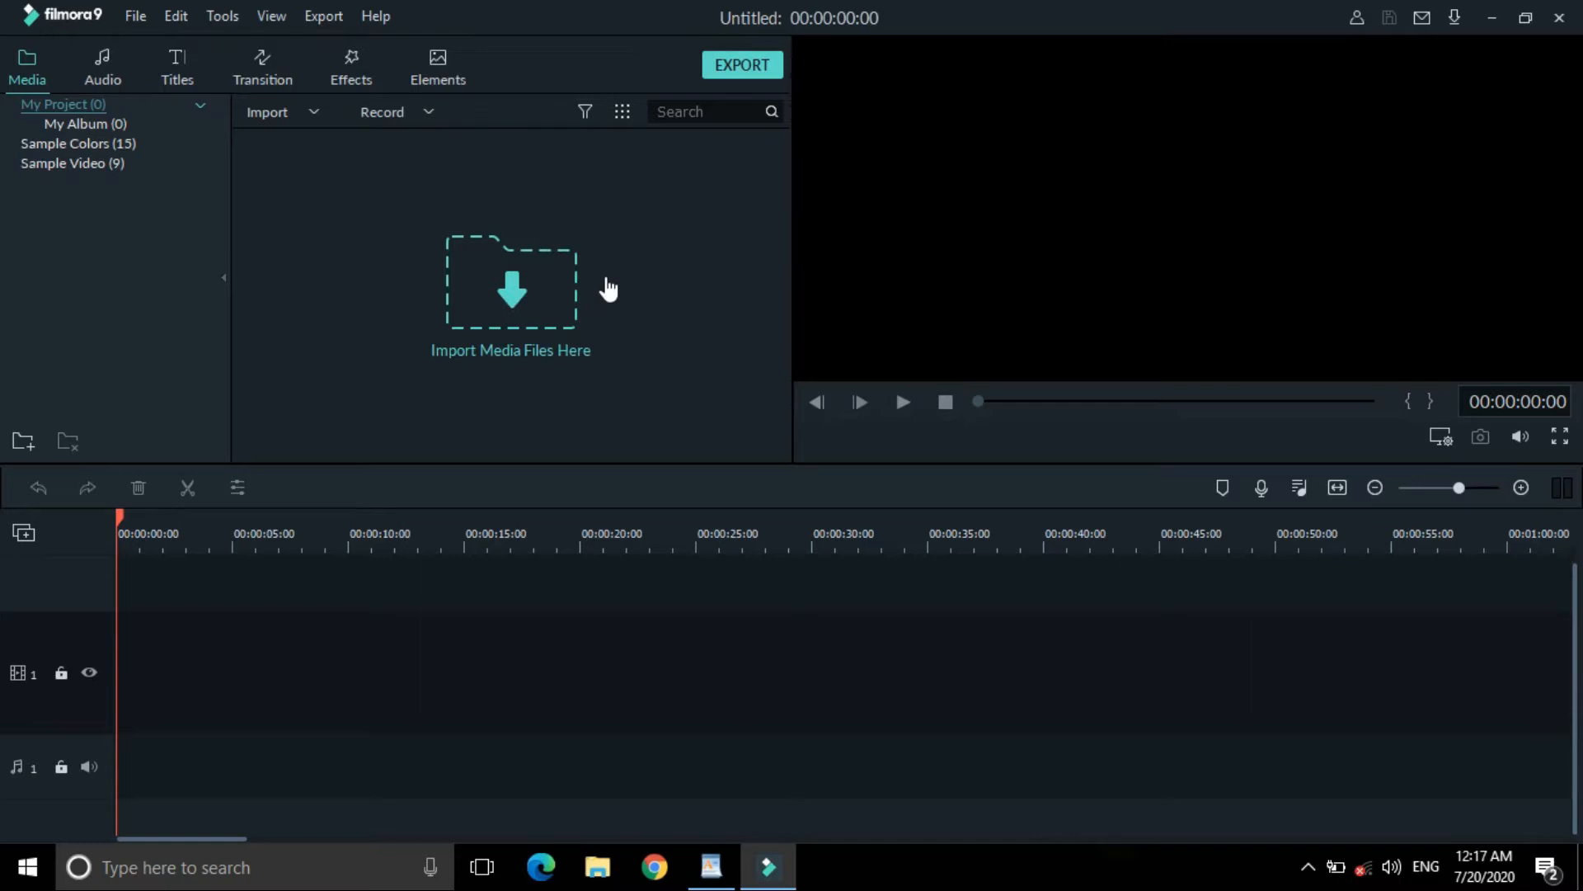
pyautogui.click(510, 293)
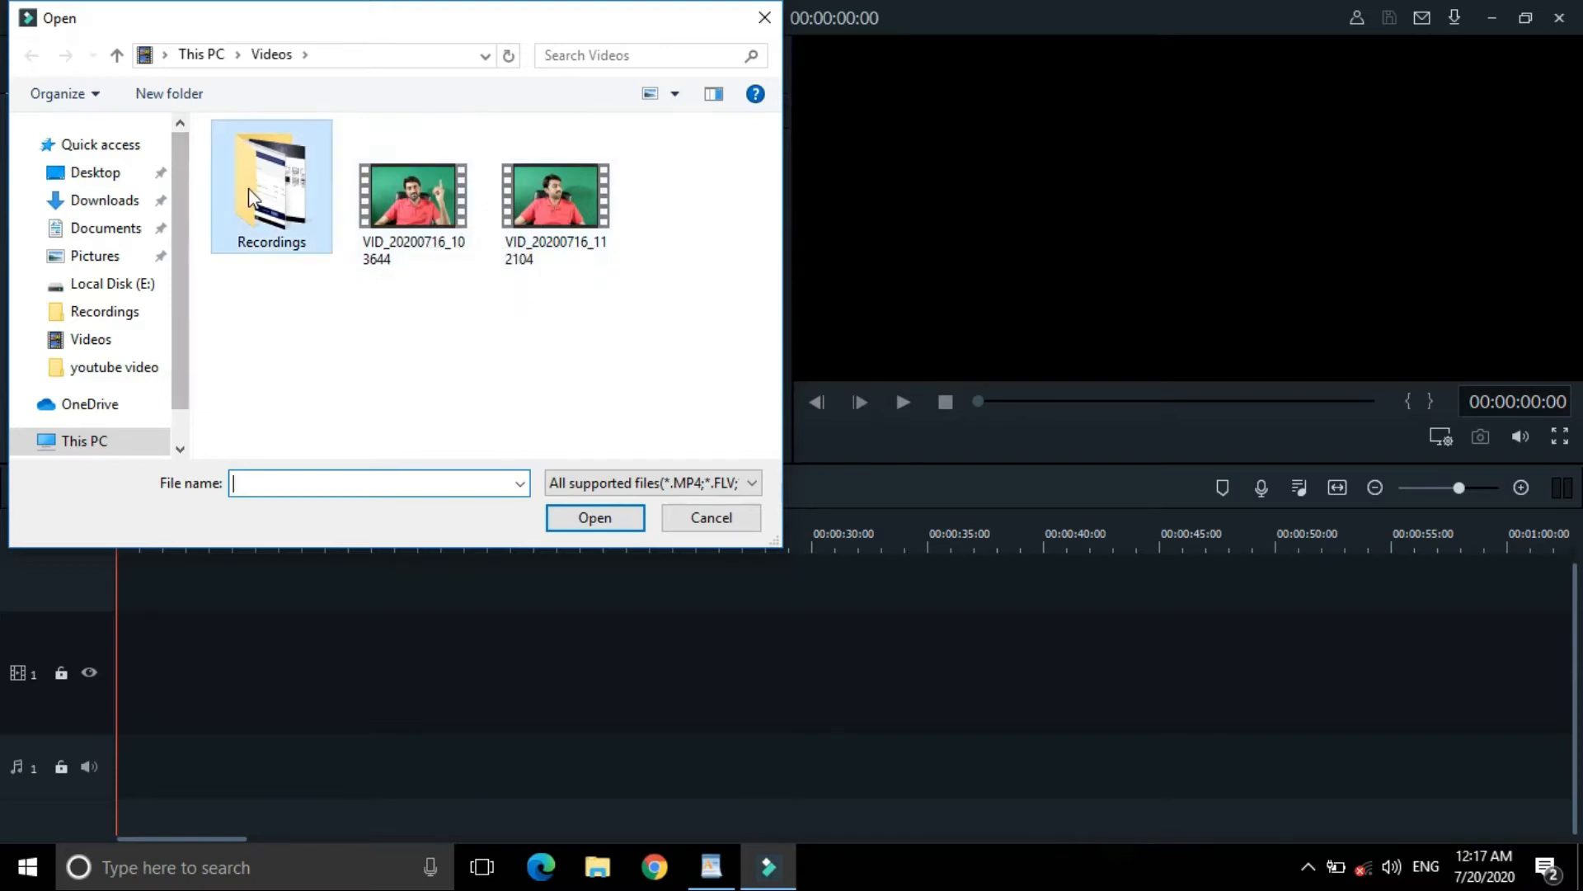
pyautogui.doubleClick(272, 190)
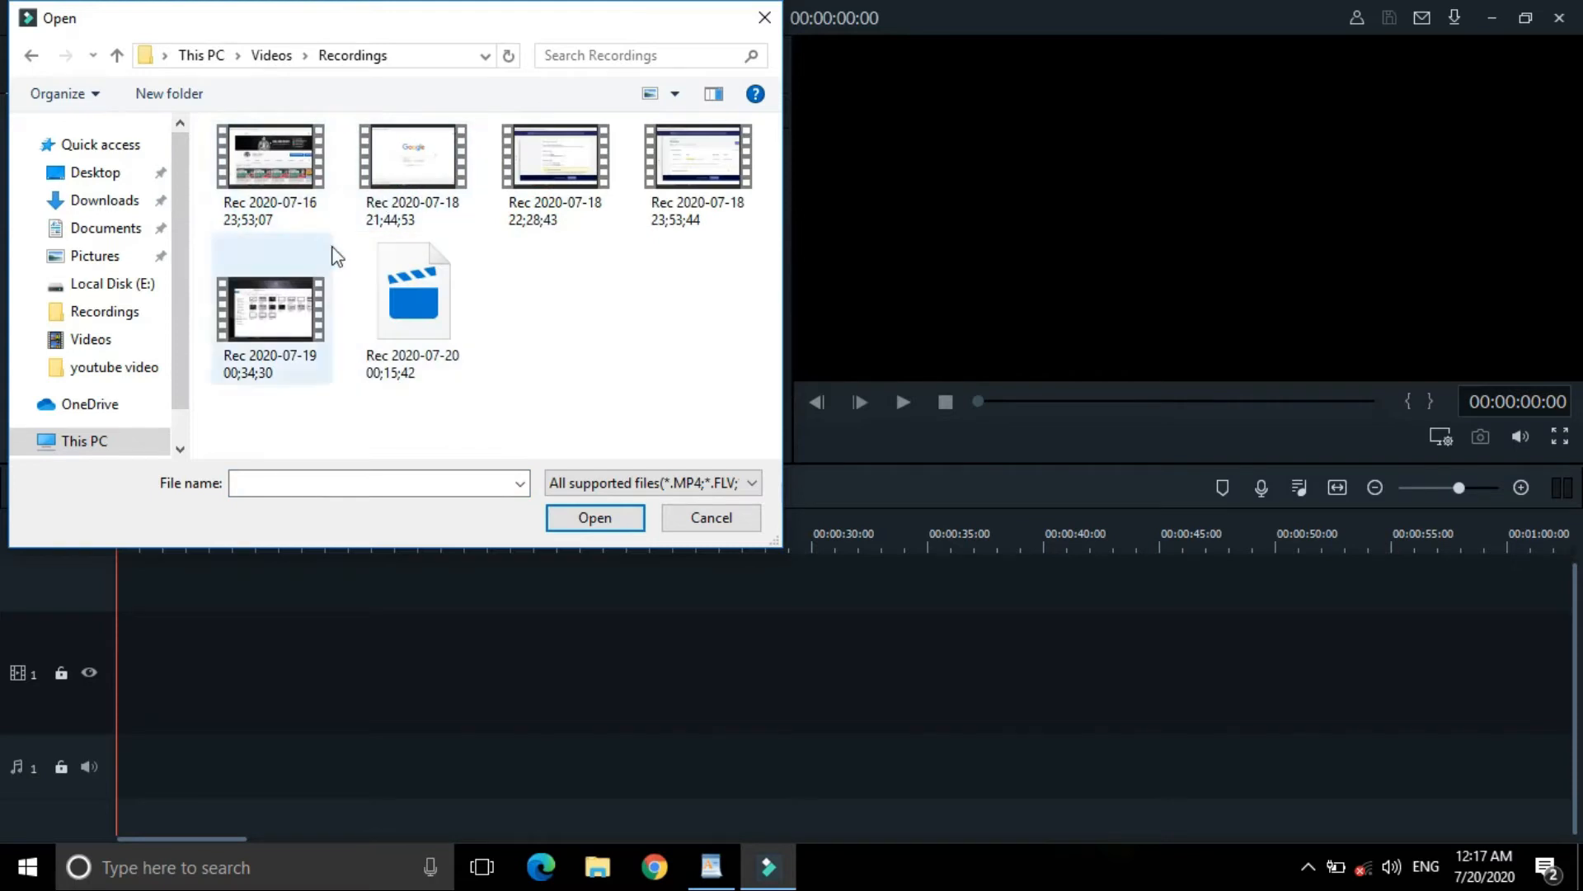
pyautogui.doubleClick(536, 182)
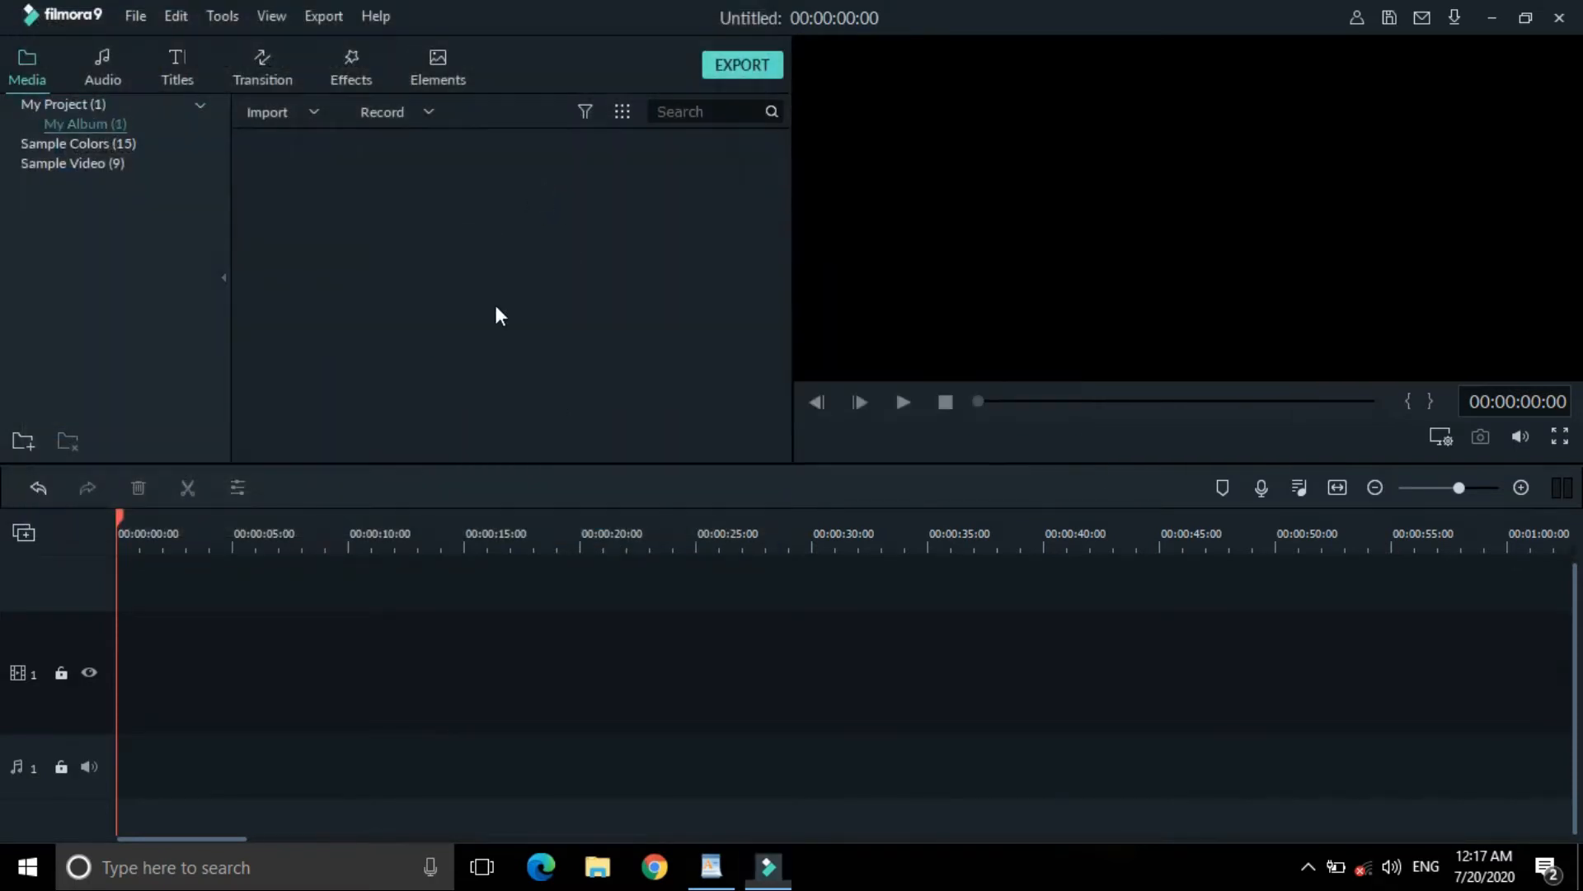
pyautogui.click(1017, 463)
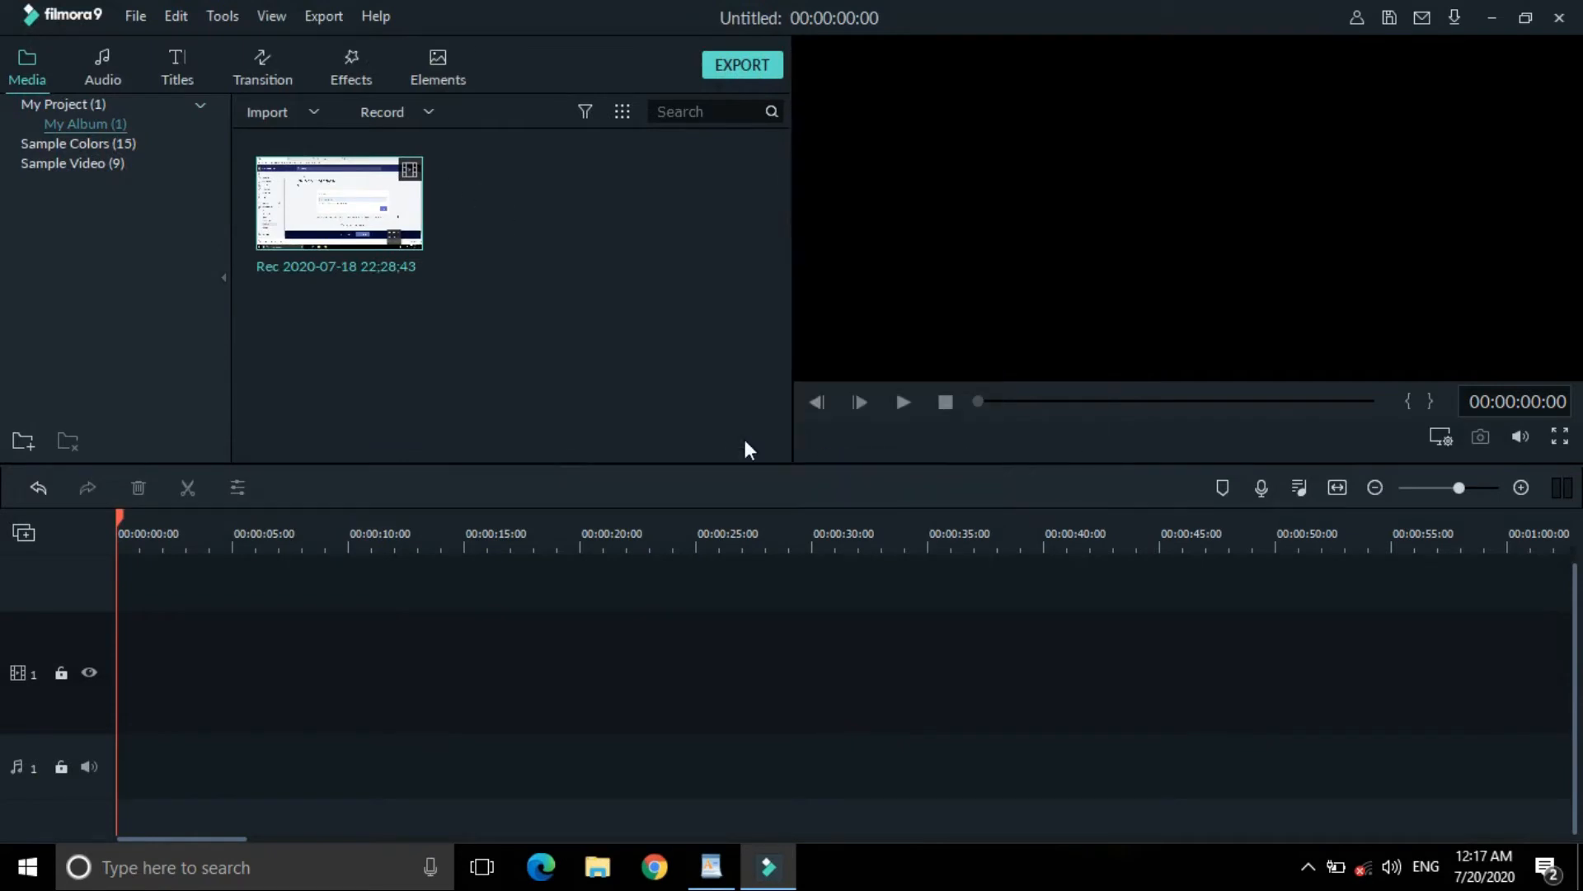
# Step: Place the Black sample color at the start of a new video track, with the Checkerboard sample color after it
pyautogui.moveTo(328, 235)
pyautogui.click(98, 150)
pyautogui.scroll(-5, 585, 240)
pyautogui.scroll(5, 586, 240)
pyautogui.moveTo(394, 229); pyautogui.dragTo(120, 587)
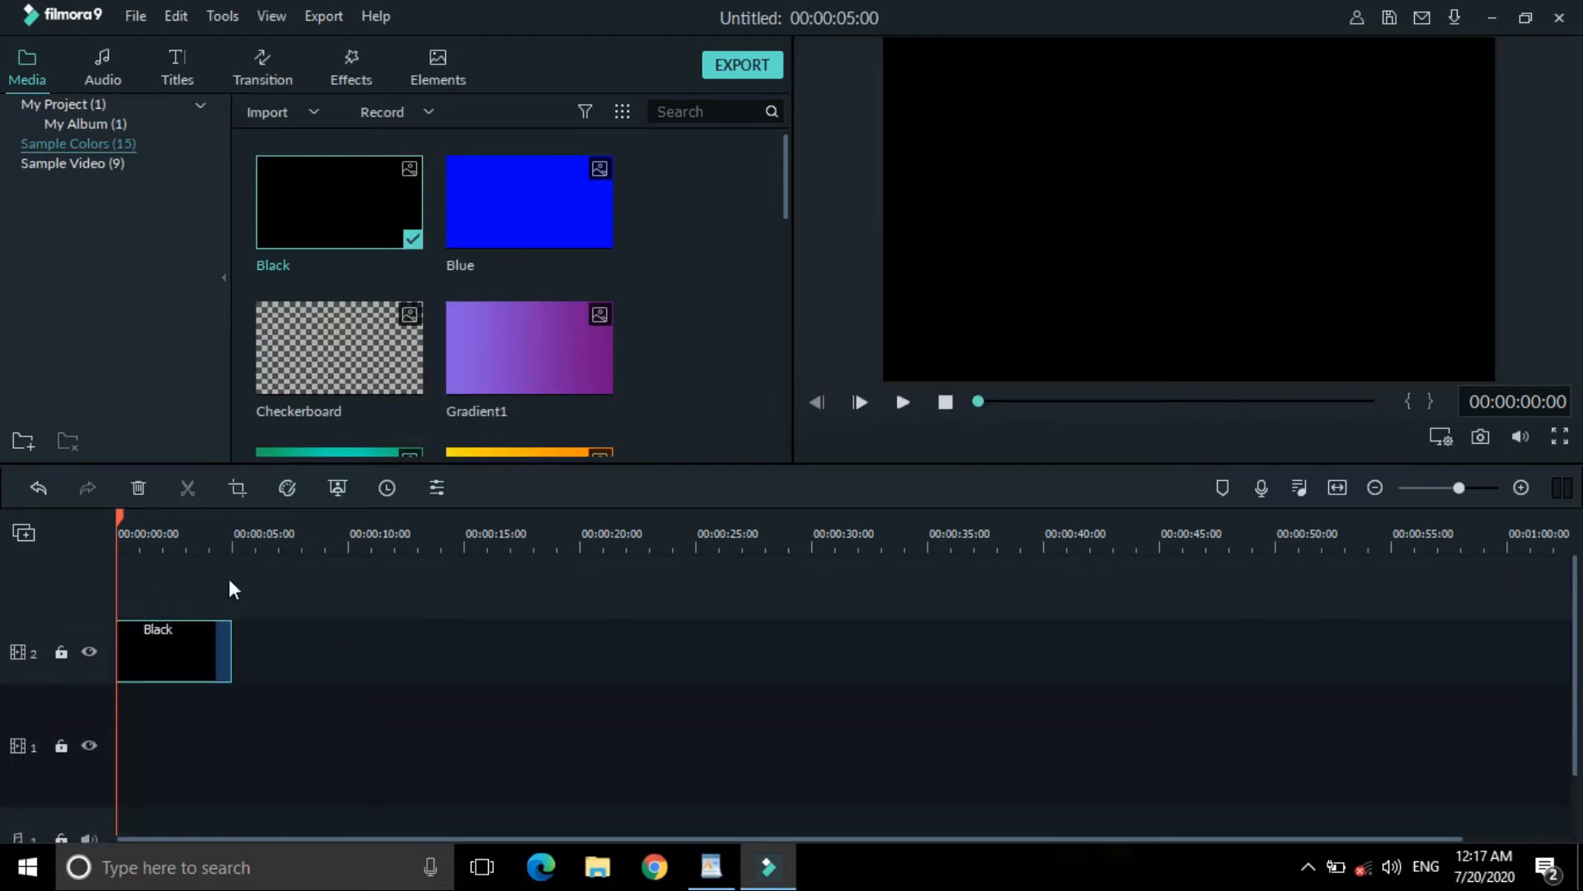
pyautogui.moveTo(336, 346); pyautogui.dragTo(247, 670)
# Step: Delete the Checkerboard and Black clips from the timeline
pyautogui.rightClick(300, 656)
pyautogui.click(359, 642)
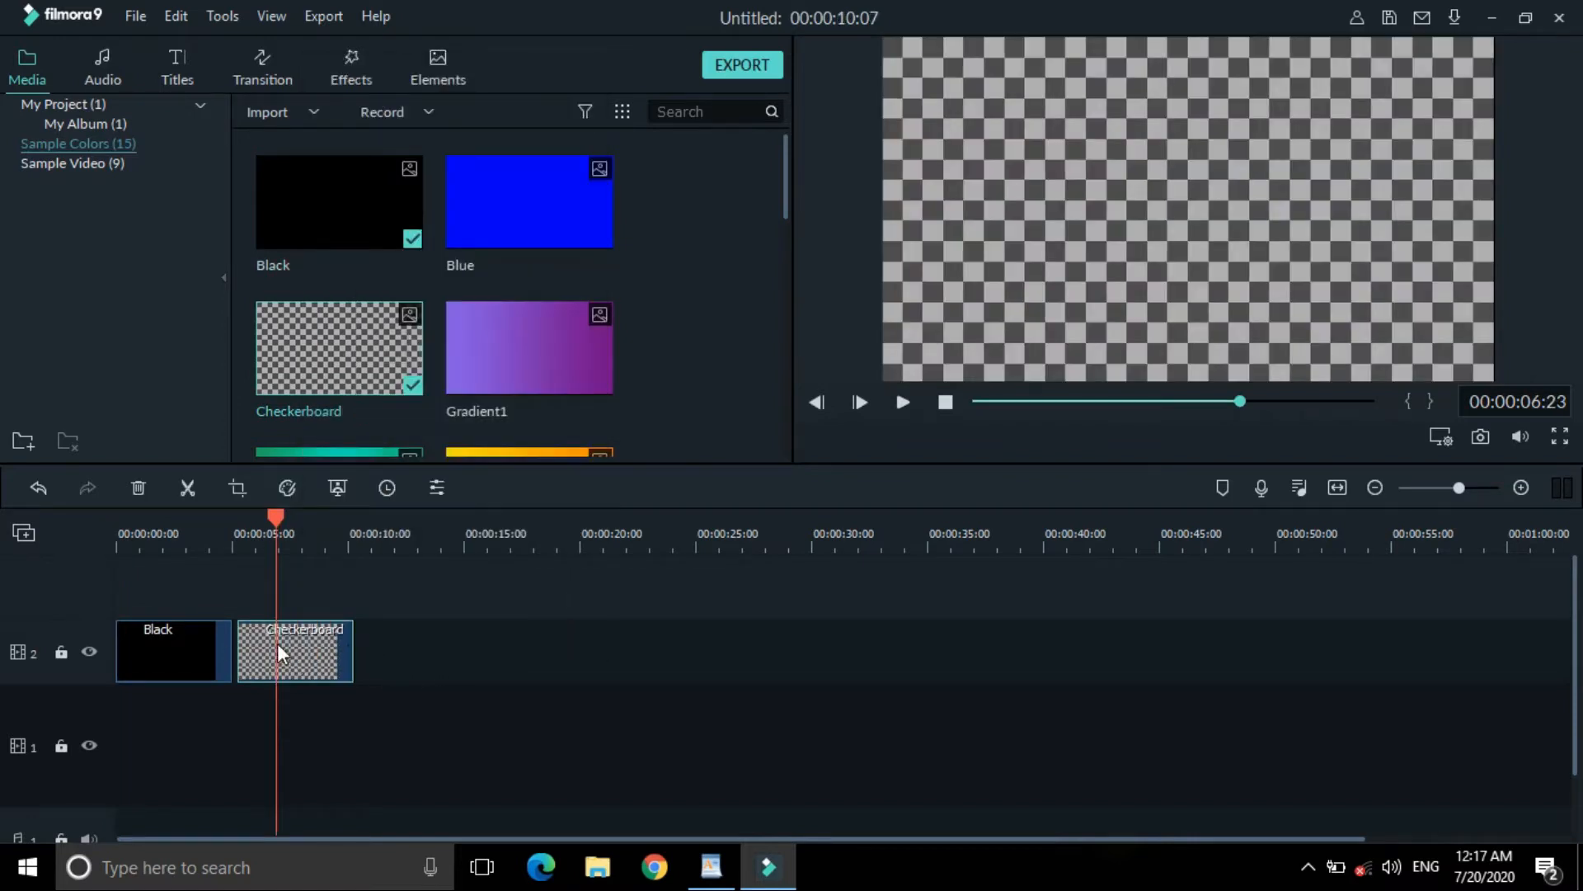
pyautogui.press('Delete')
pyautogui.click(183, 657)
pyautogui.press('Delete')
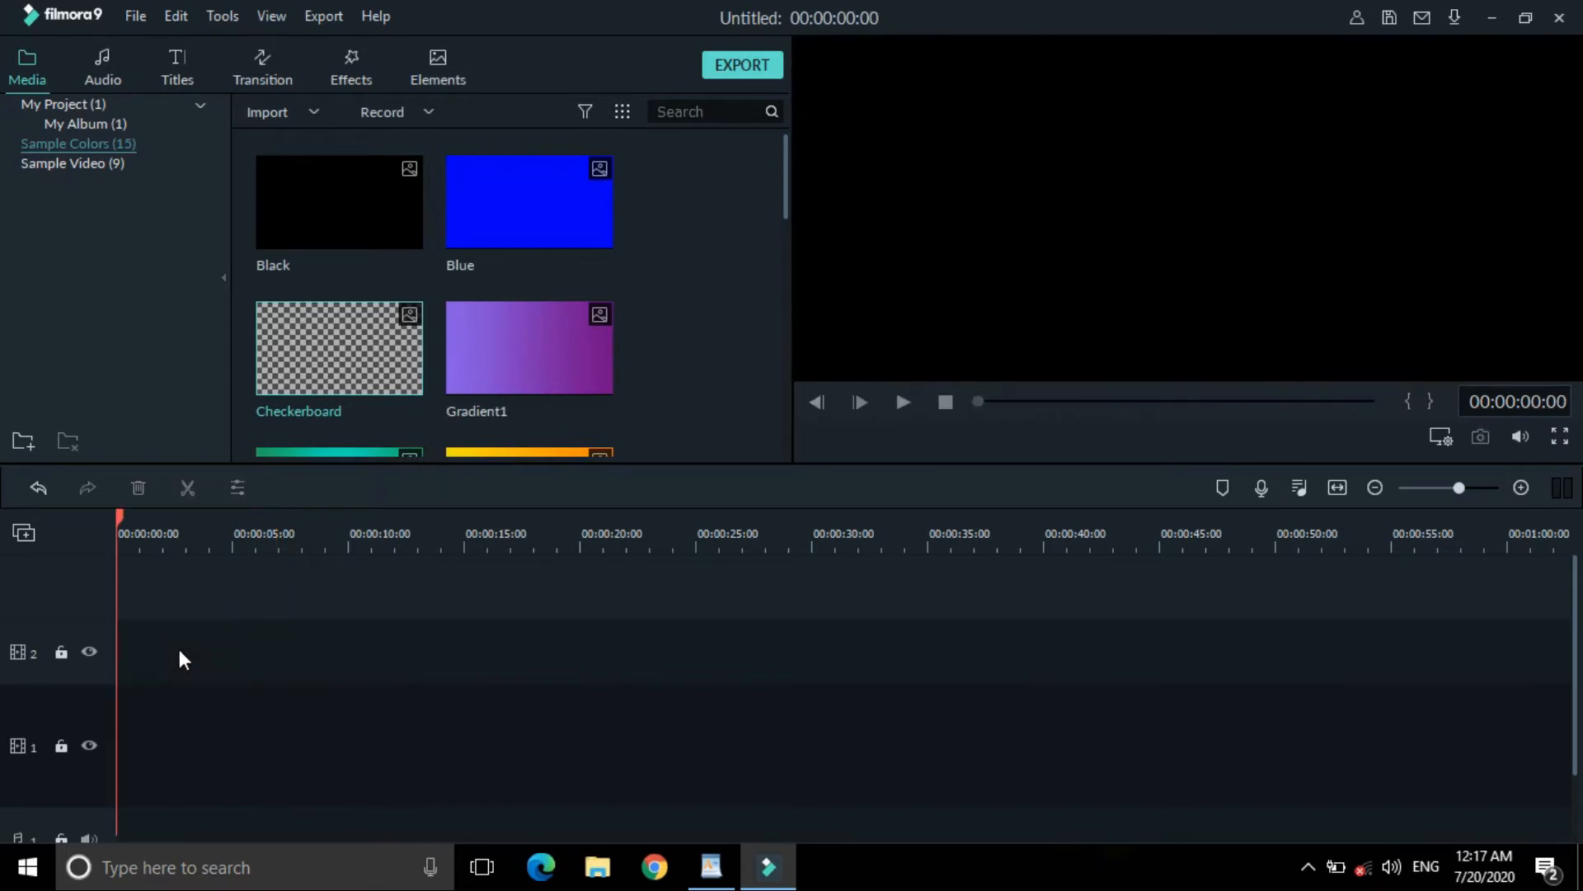
# Step: Browse the Sample Video collection and preview the Countdown9 clip
pyautogui.click(52, 165)
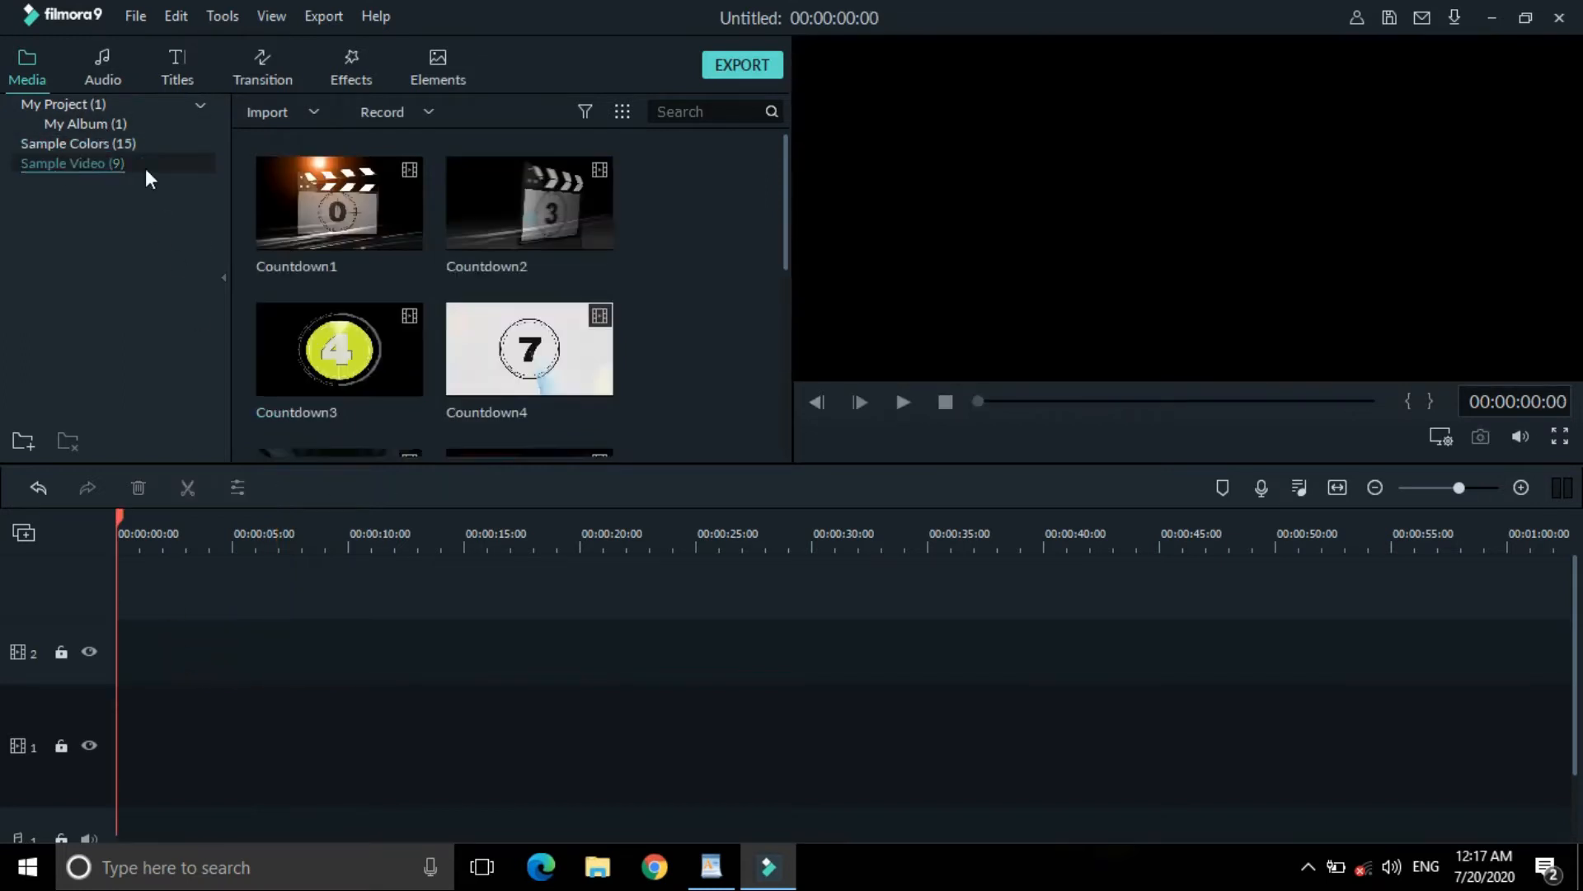
pyautogui.scroll(-5, 633, 258)
pyautogui.scroll(5, 632, 258)
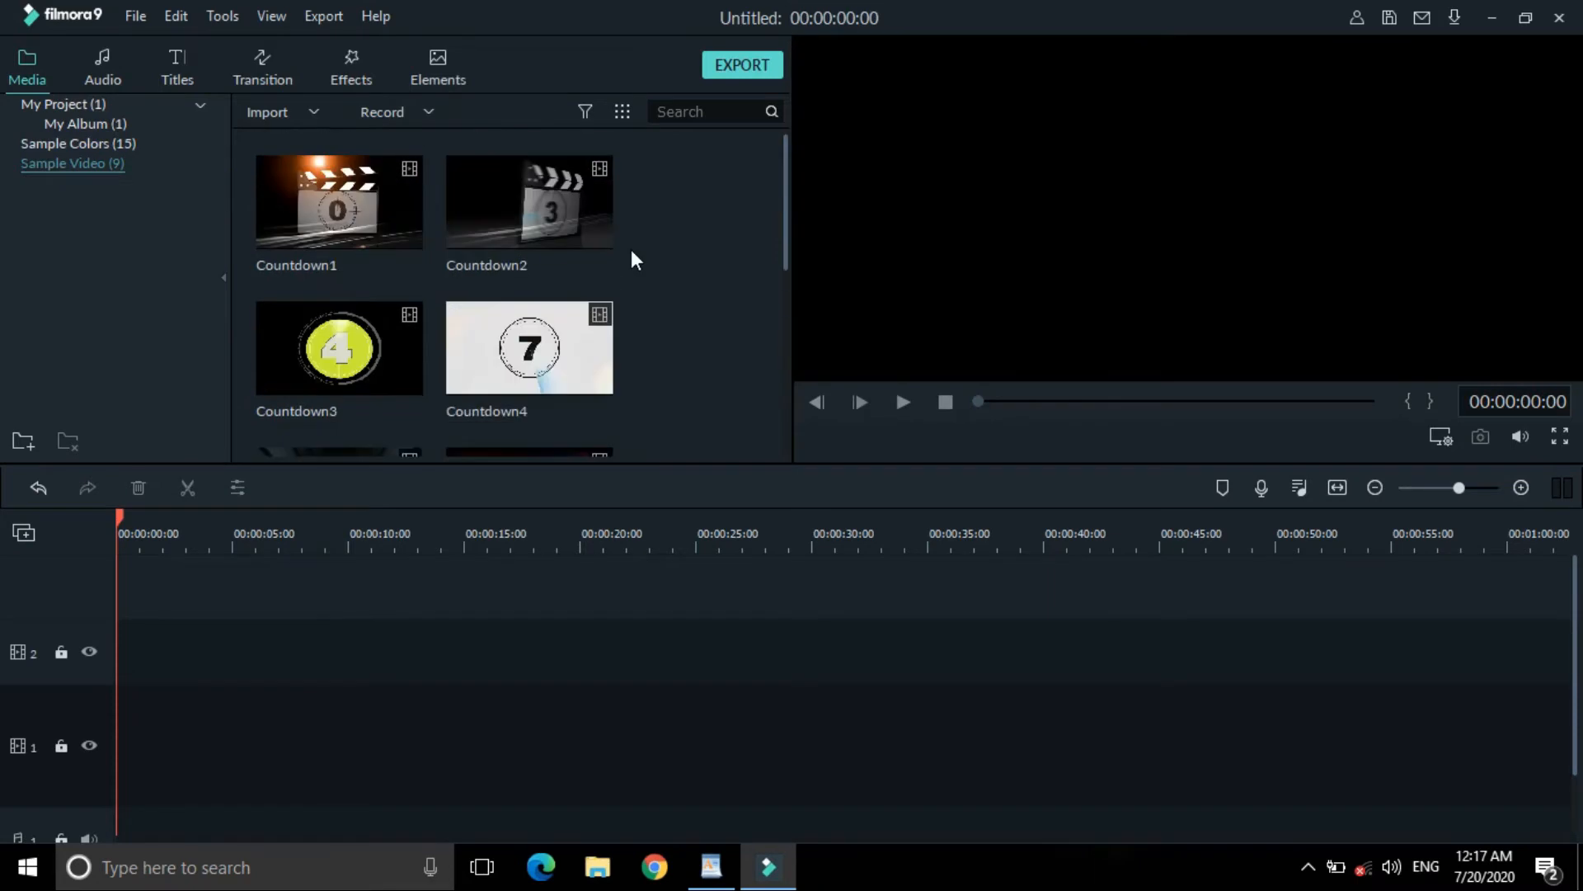
pyautogui.scroll(-4, 399, 343)
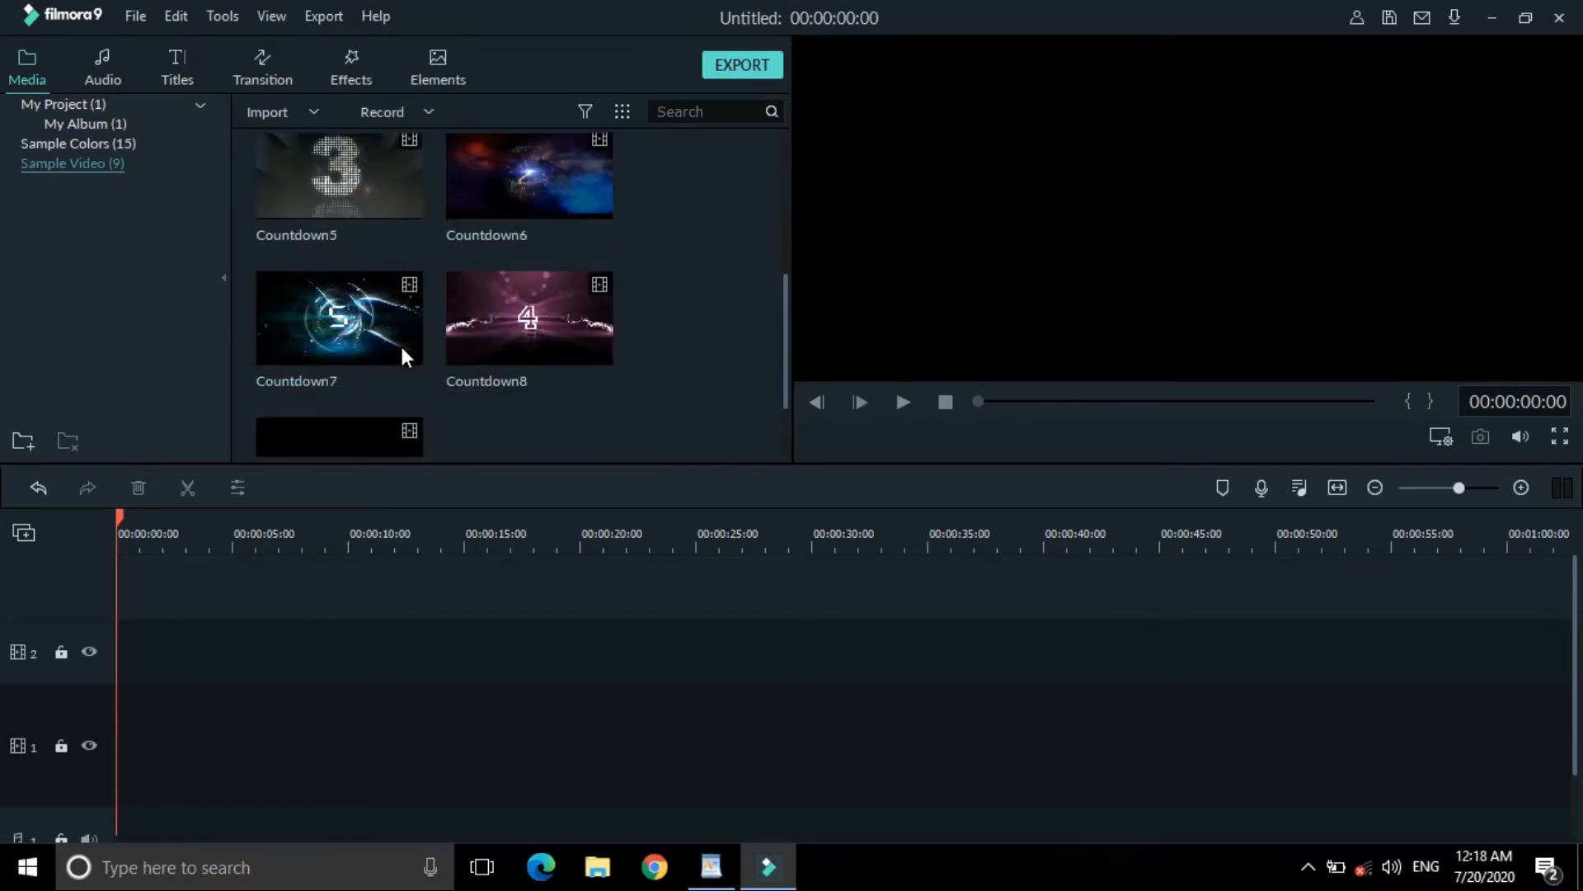
pyautogui.scroll(-2, 495, 281)
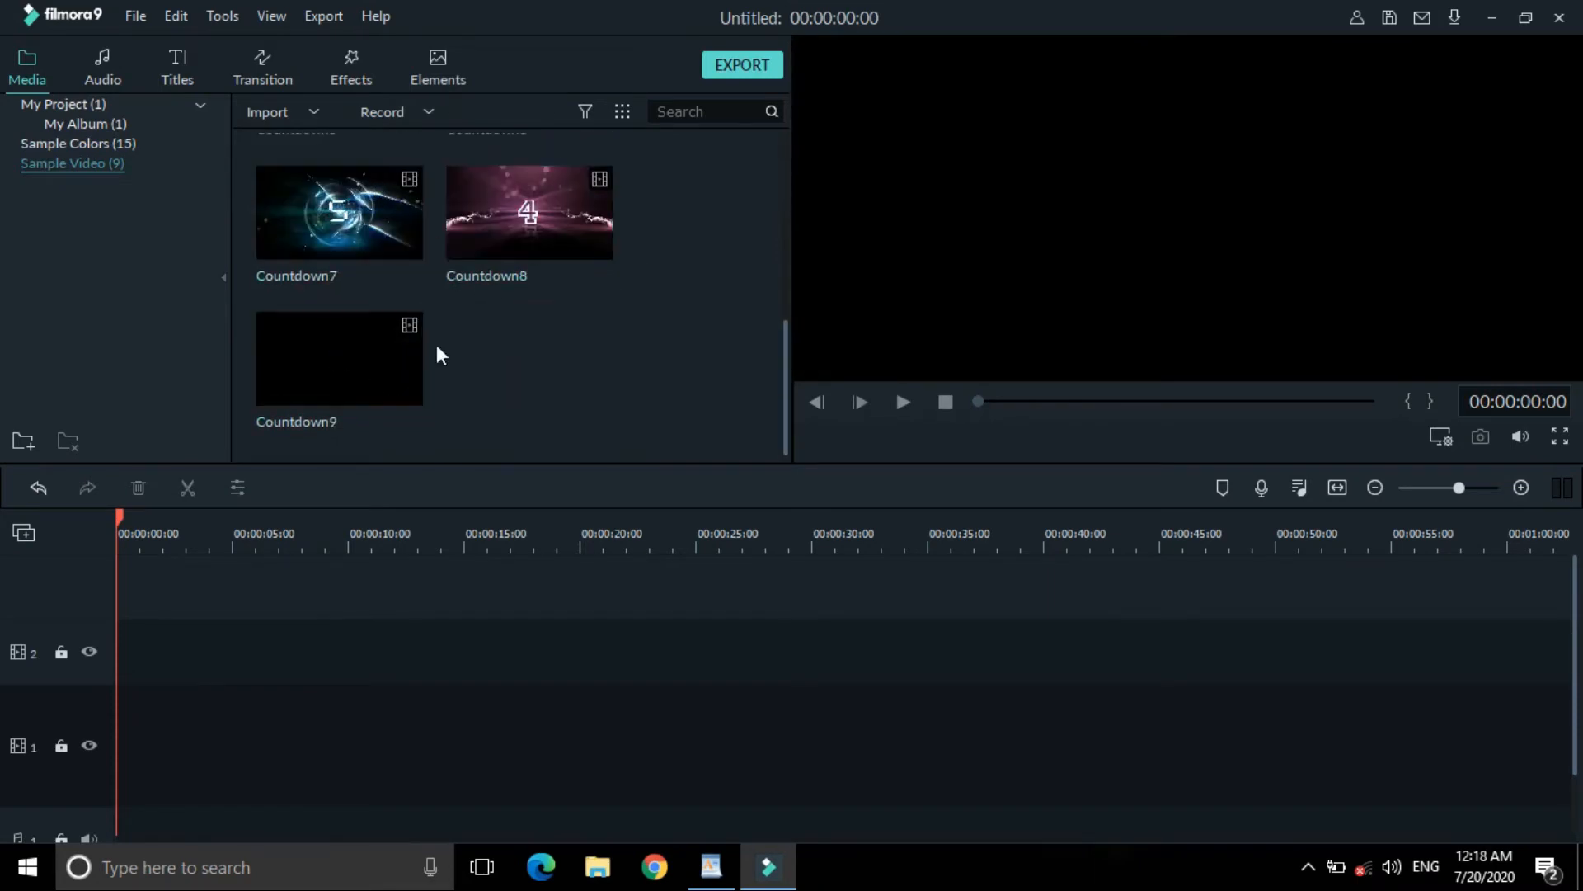
pyautogui.click(365, 379)
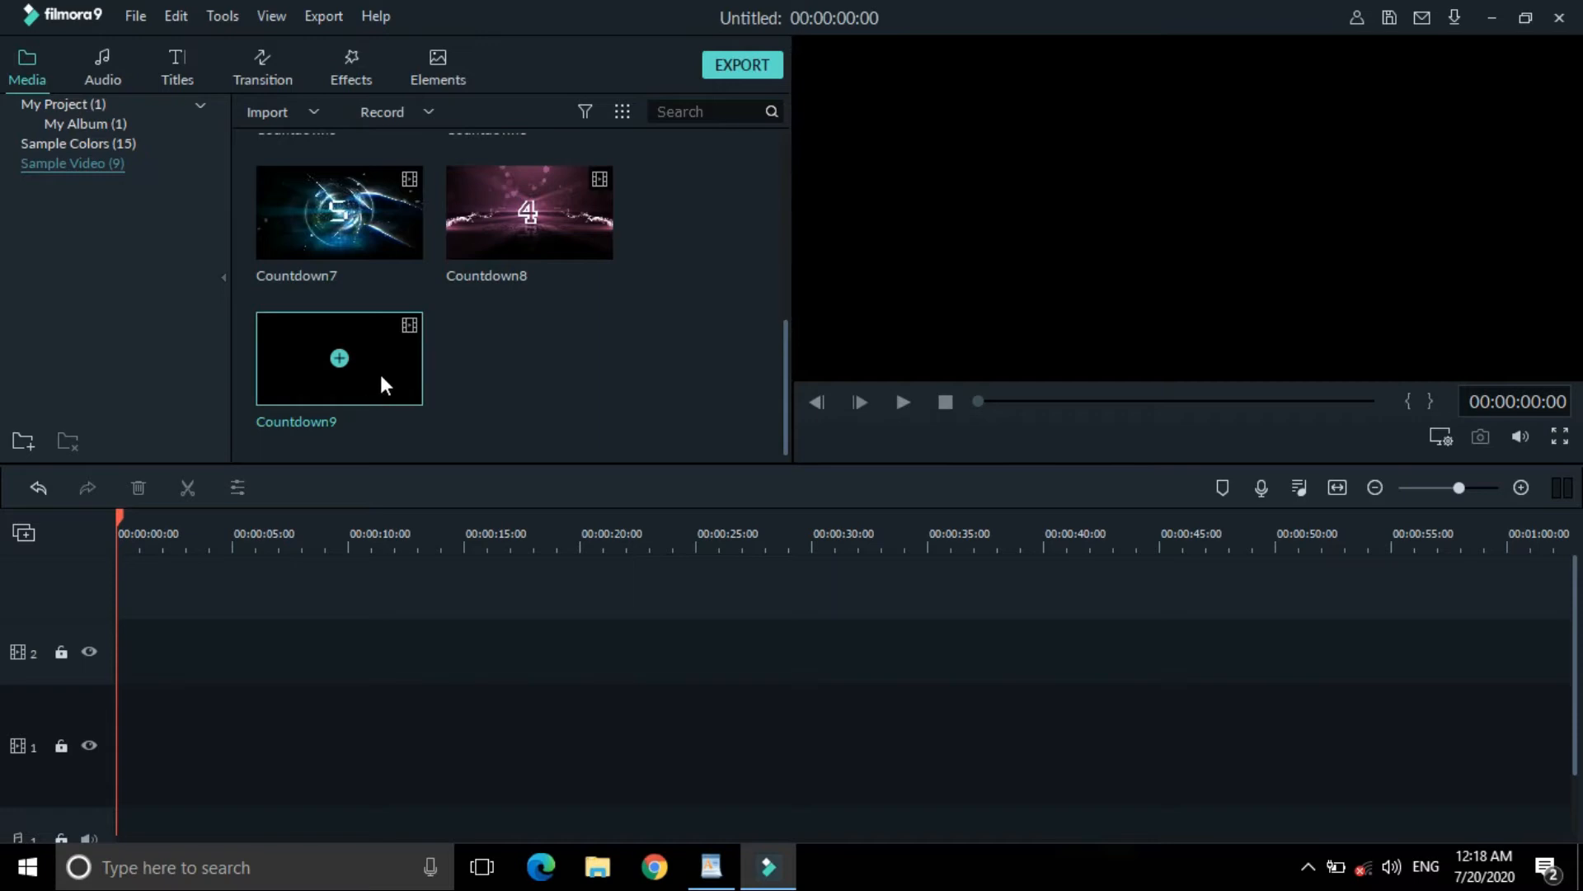
pyautogui.doubleClick(377, 372)
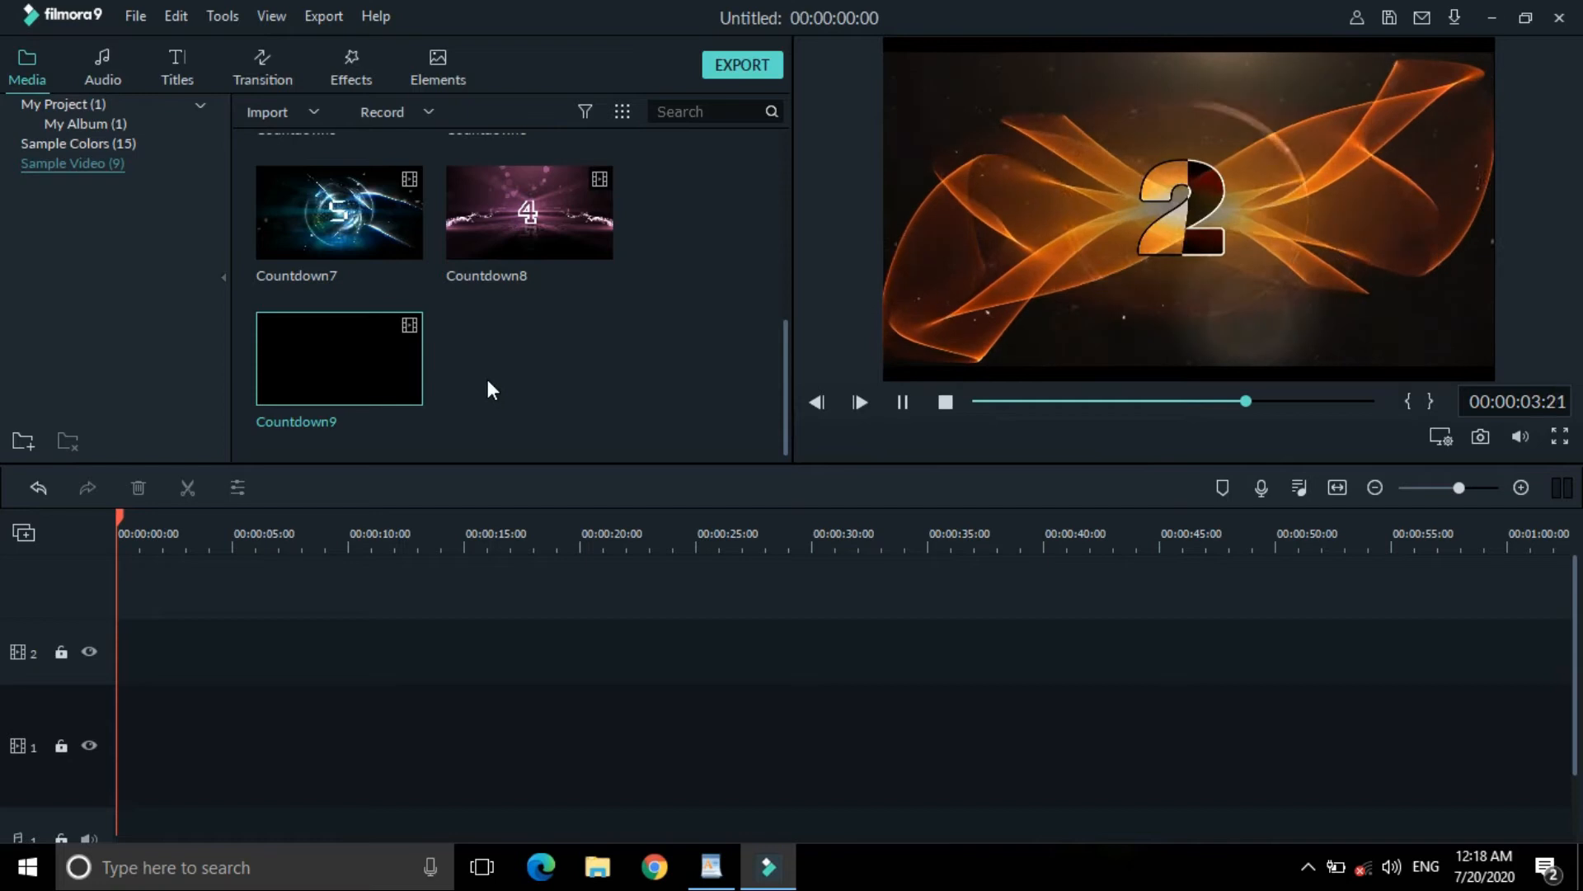
pyautogui.moveTo(371, 349)
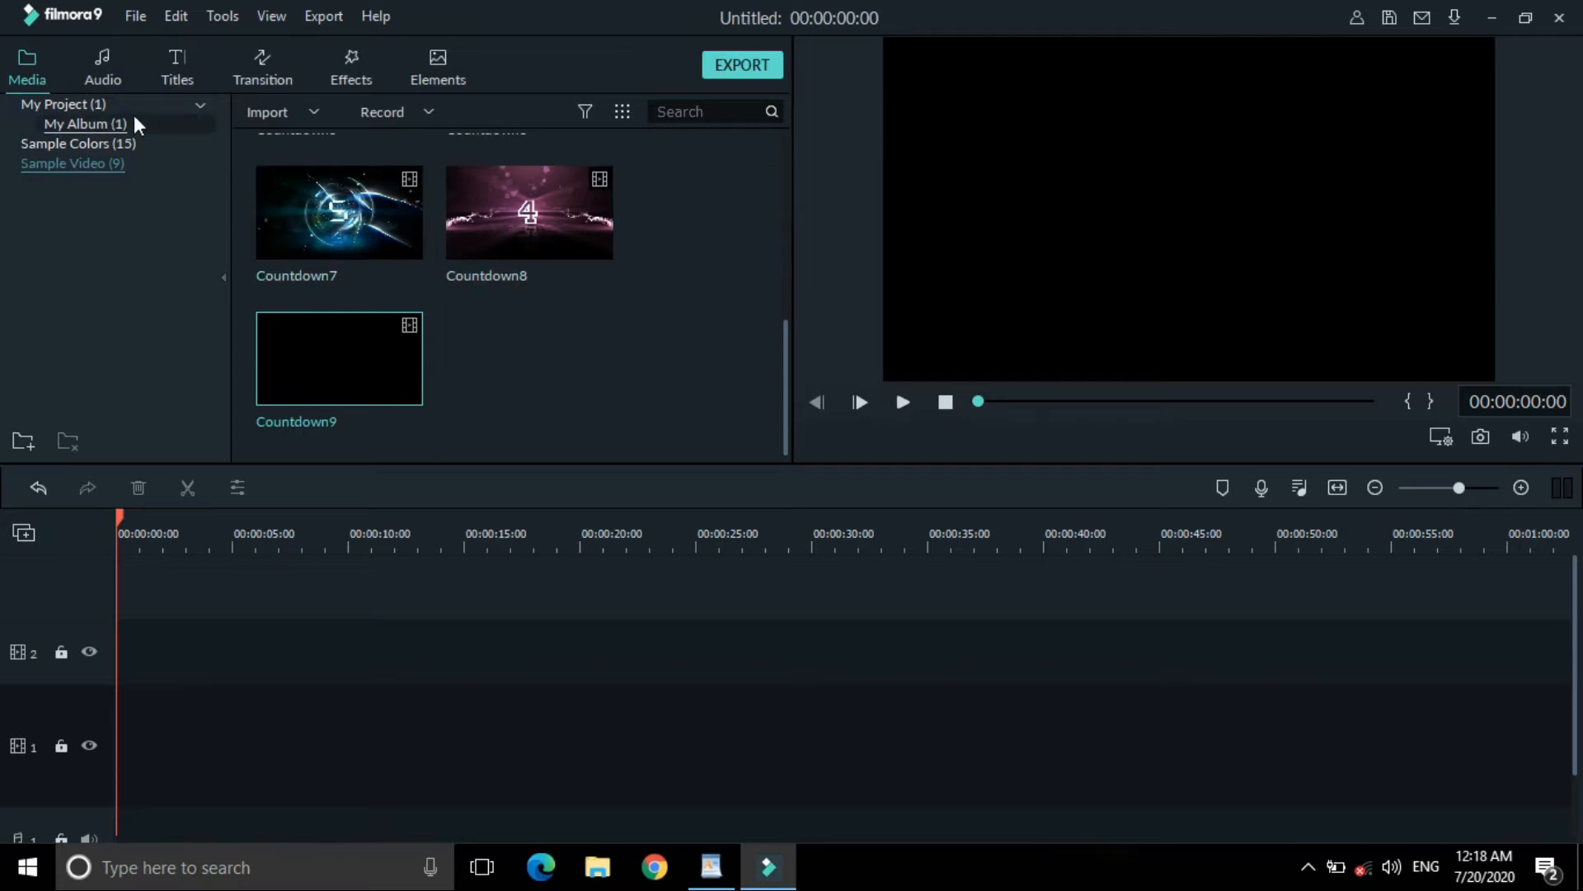
# Step: Return to the project's media, switch to File Explorer and add the shopify image from the recent files to the media library
pyautogui.click(78, 101)
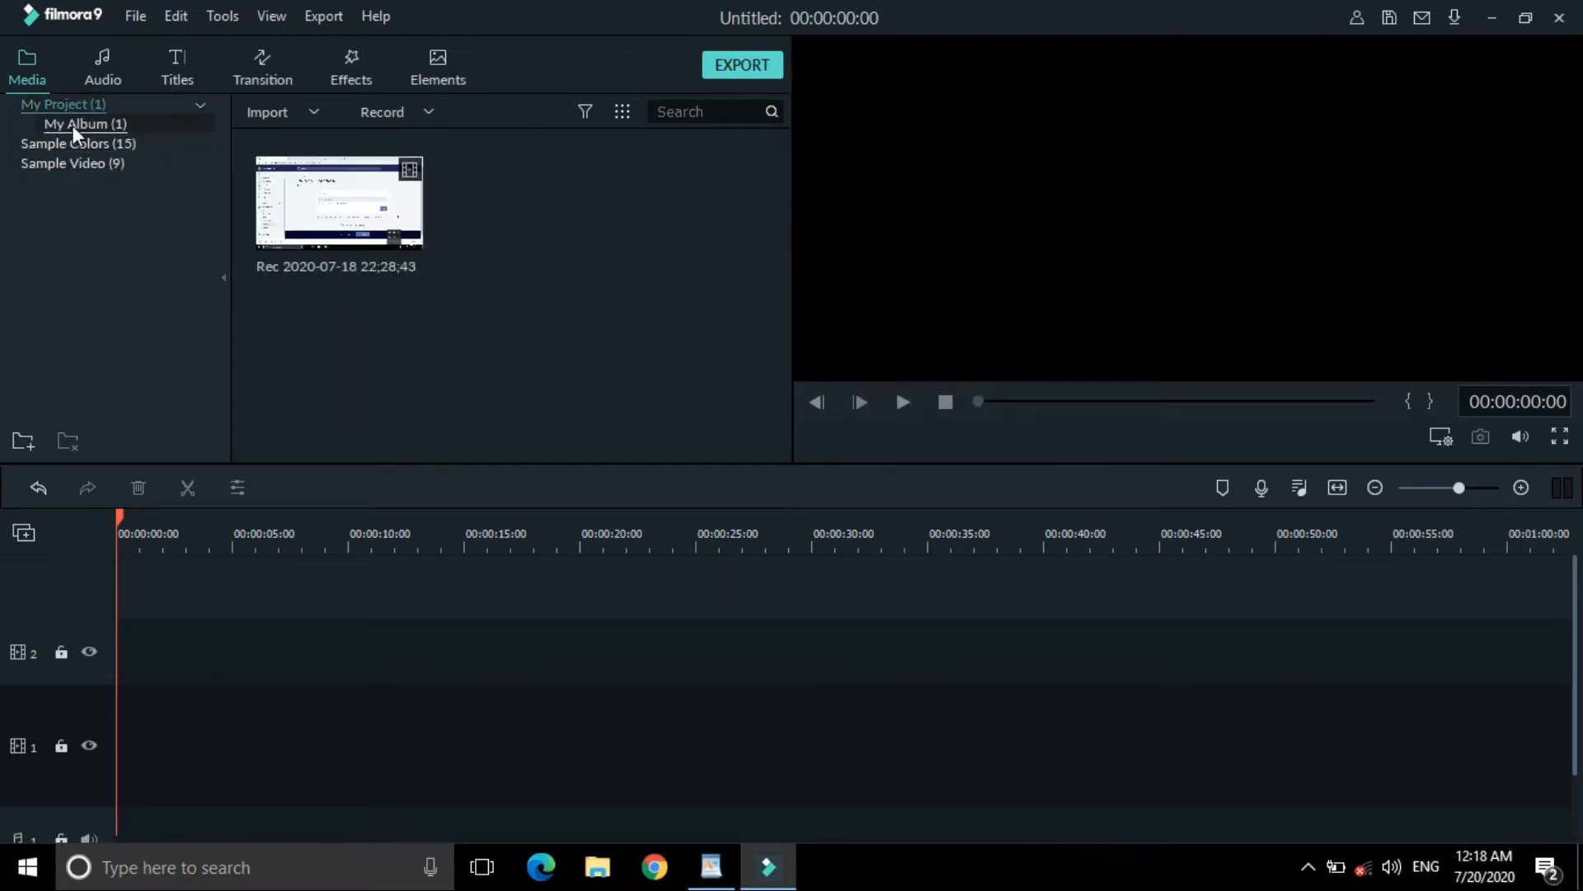
pyautogui.click(396, 214)
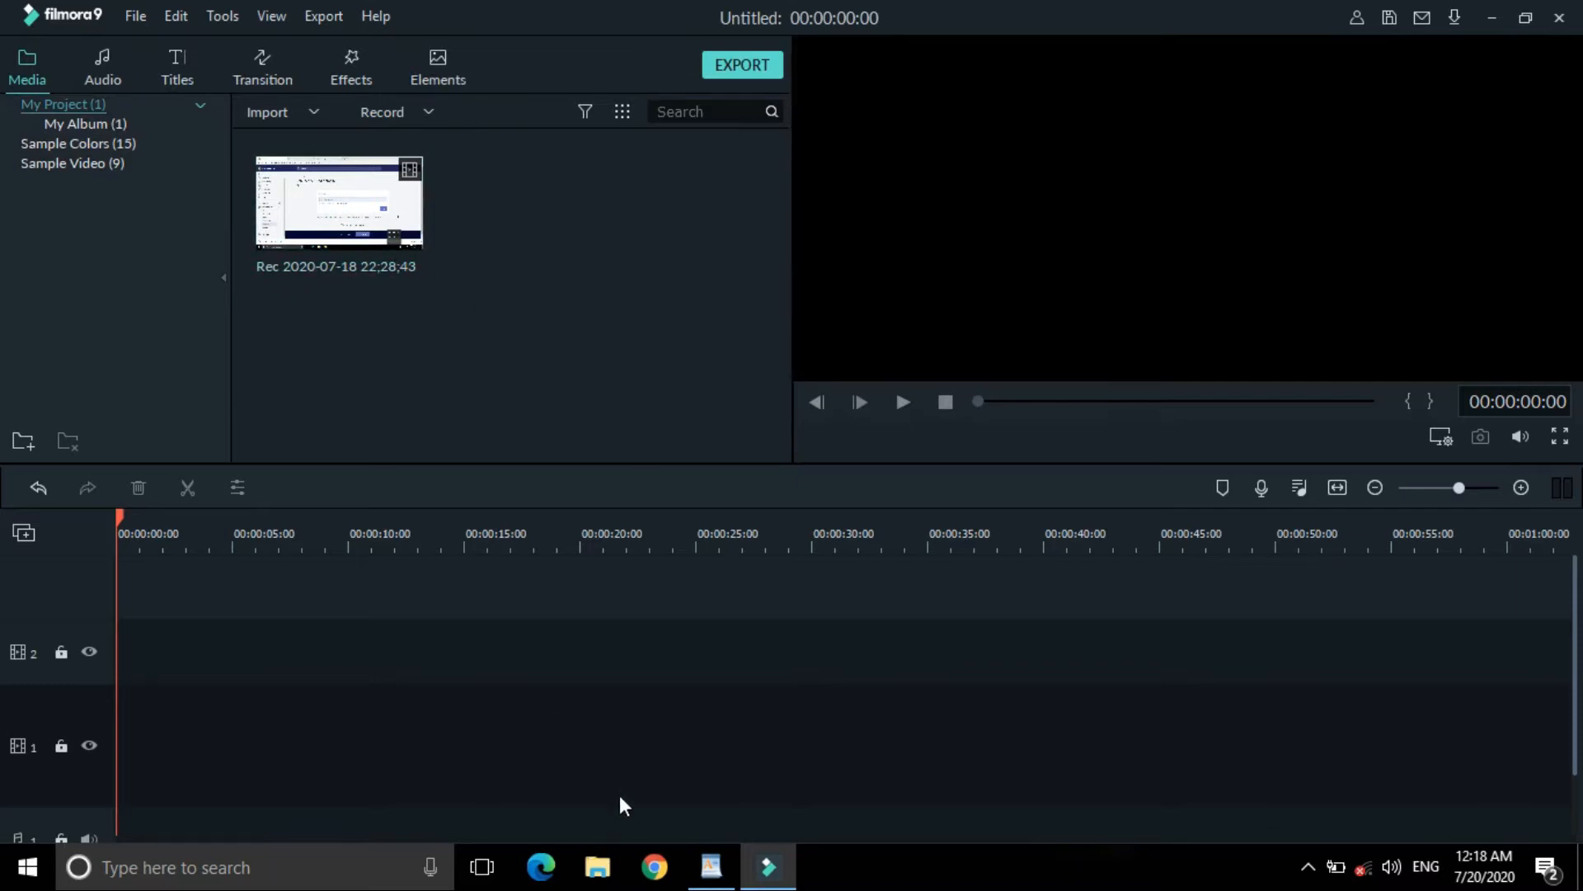
pyautogui.click(597, 866)
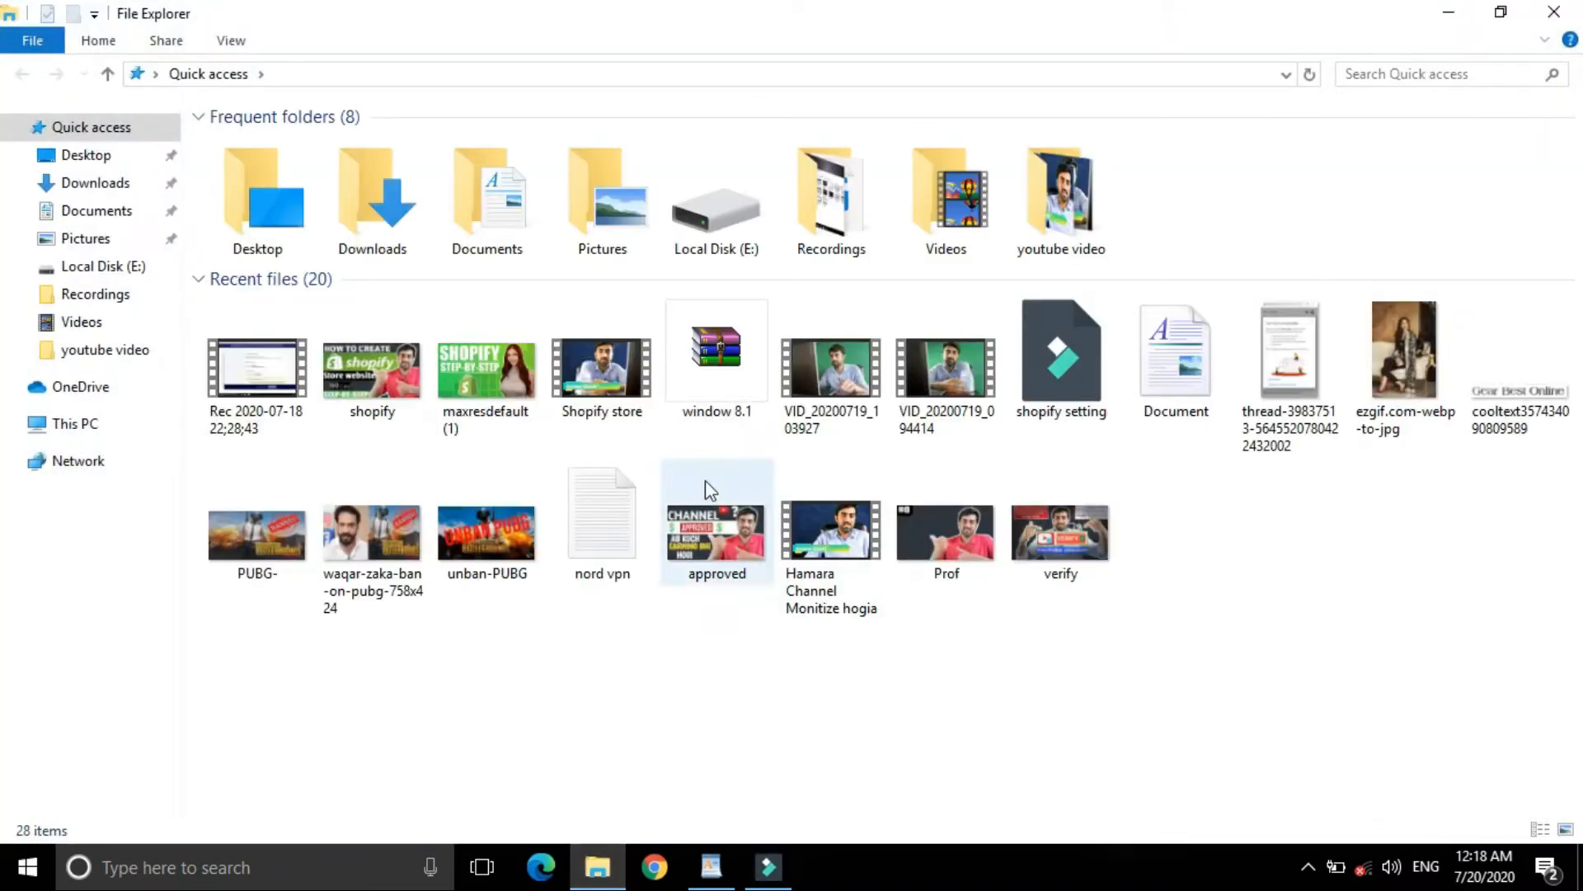
pyautogui.moveTo(397, 398); pyautogui.dragTo(535, 300)
pyautogui.click(140, 486)
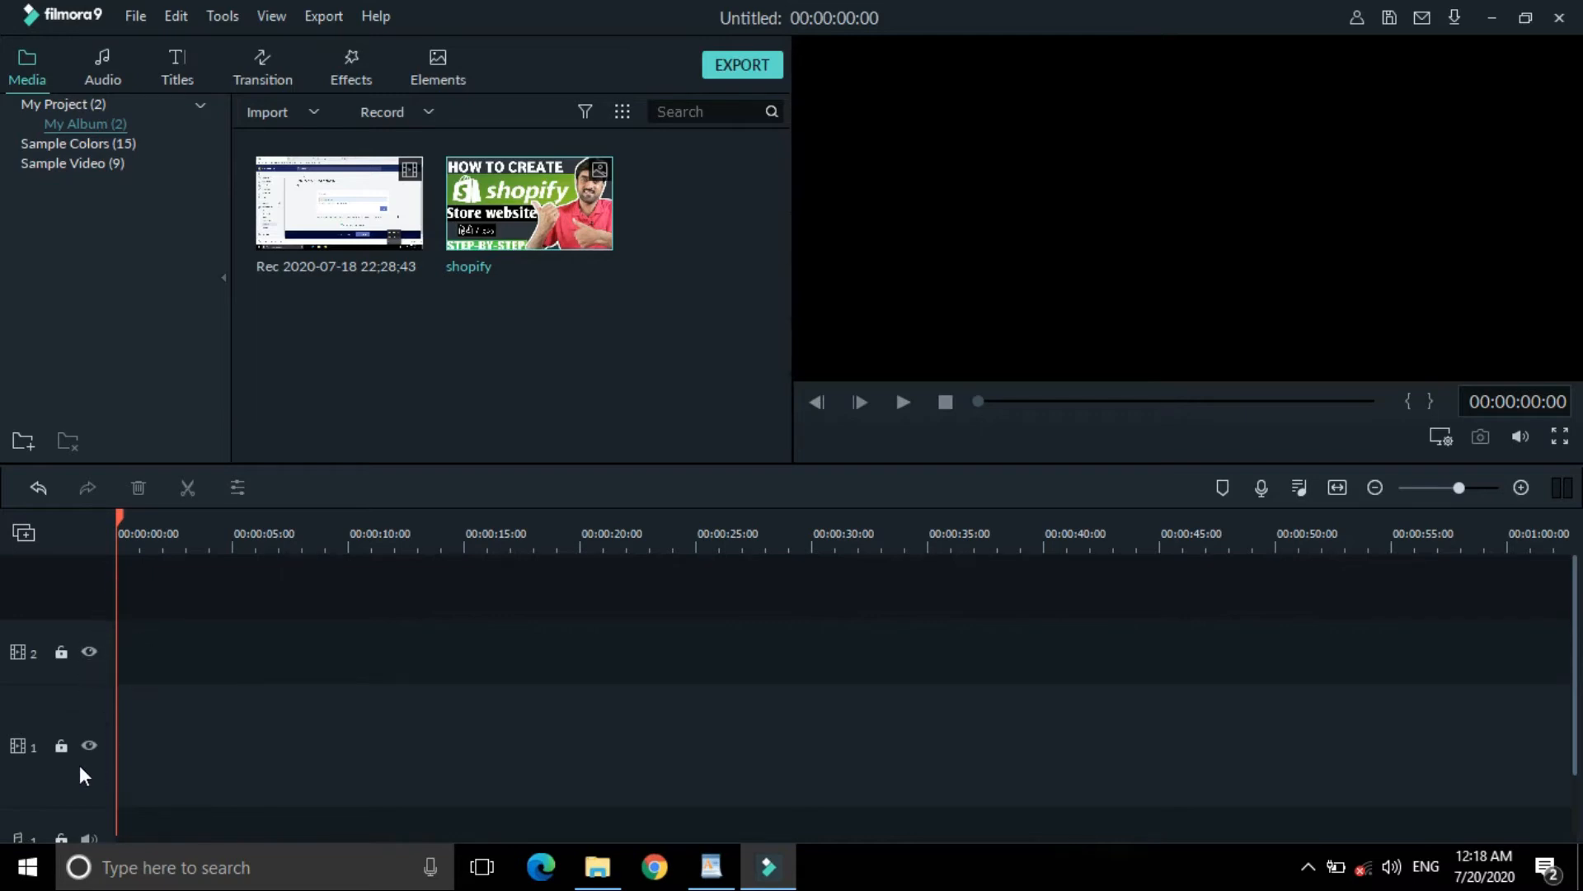
pyautogui.moveTo(375, 210); pyautogui.dragTo(116, 594)
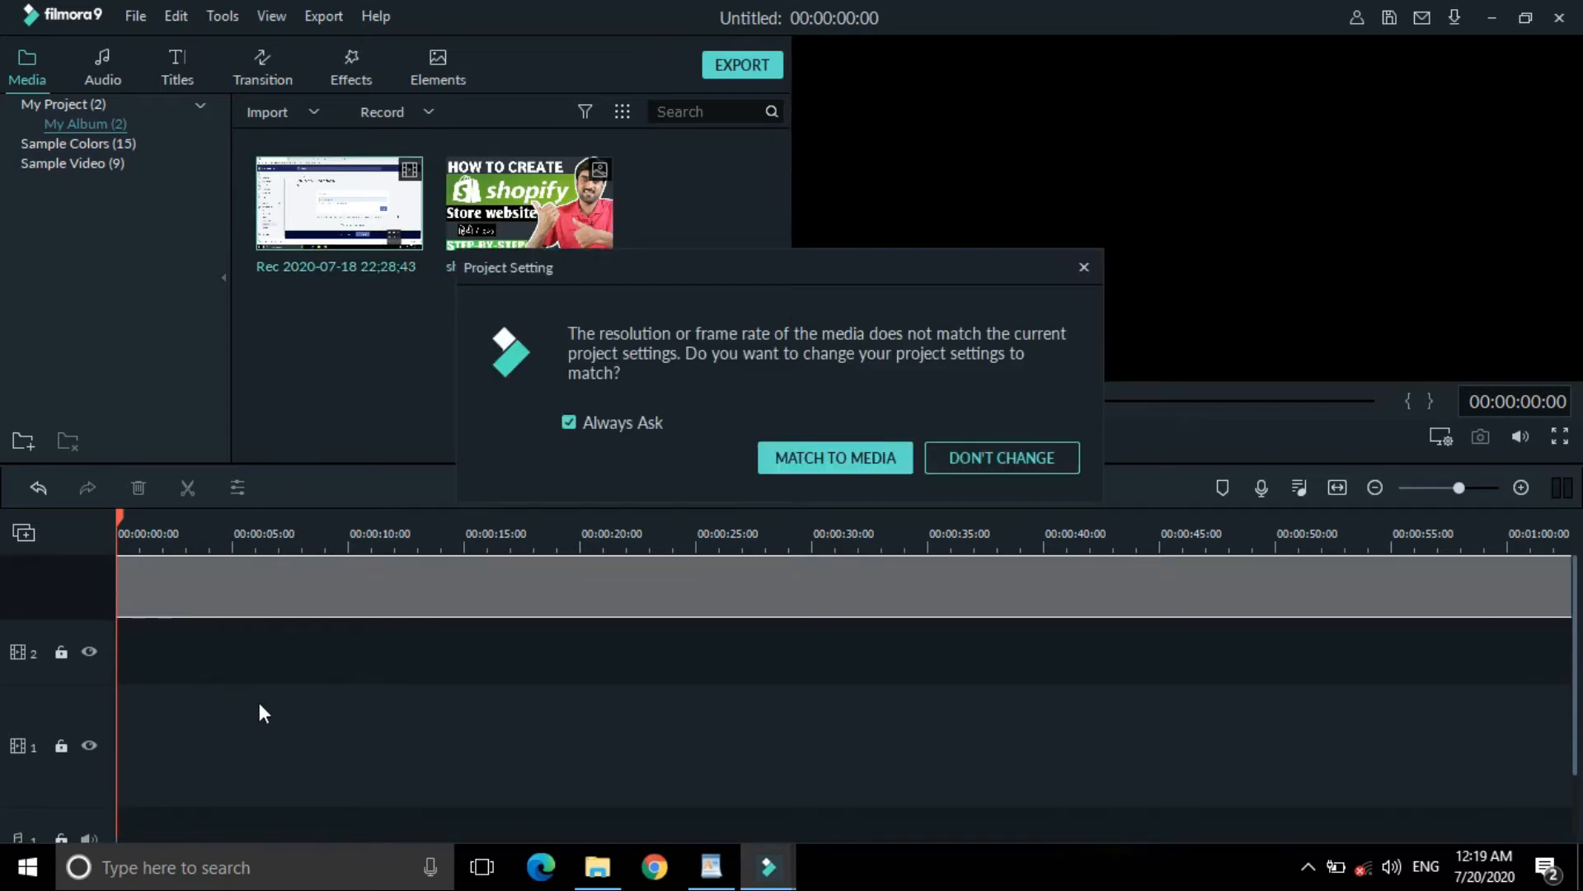
pyautogui.click(1027, 461)
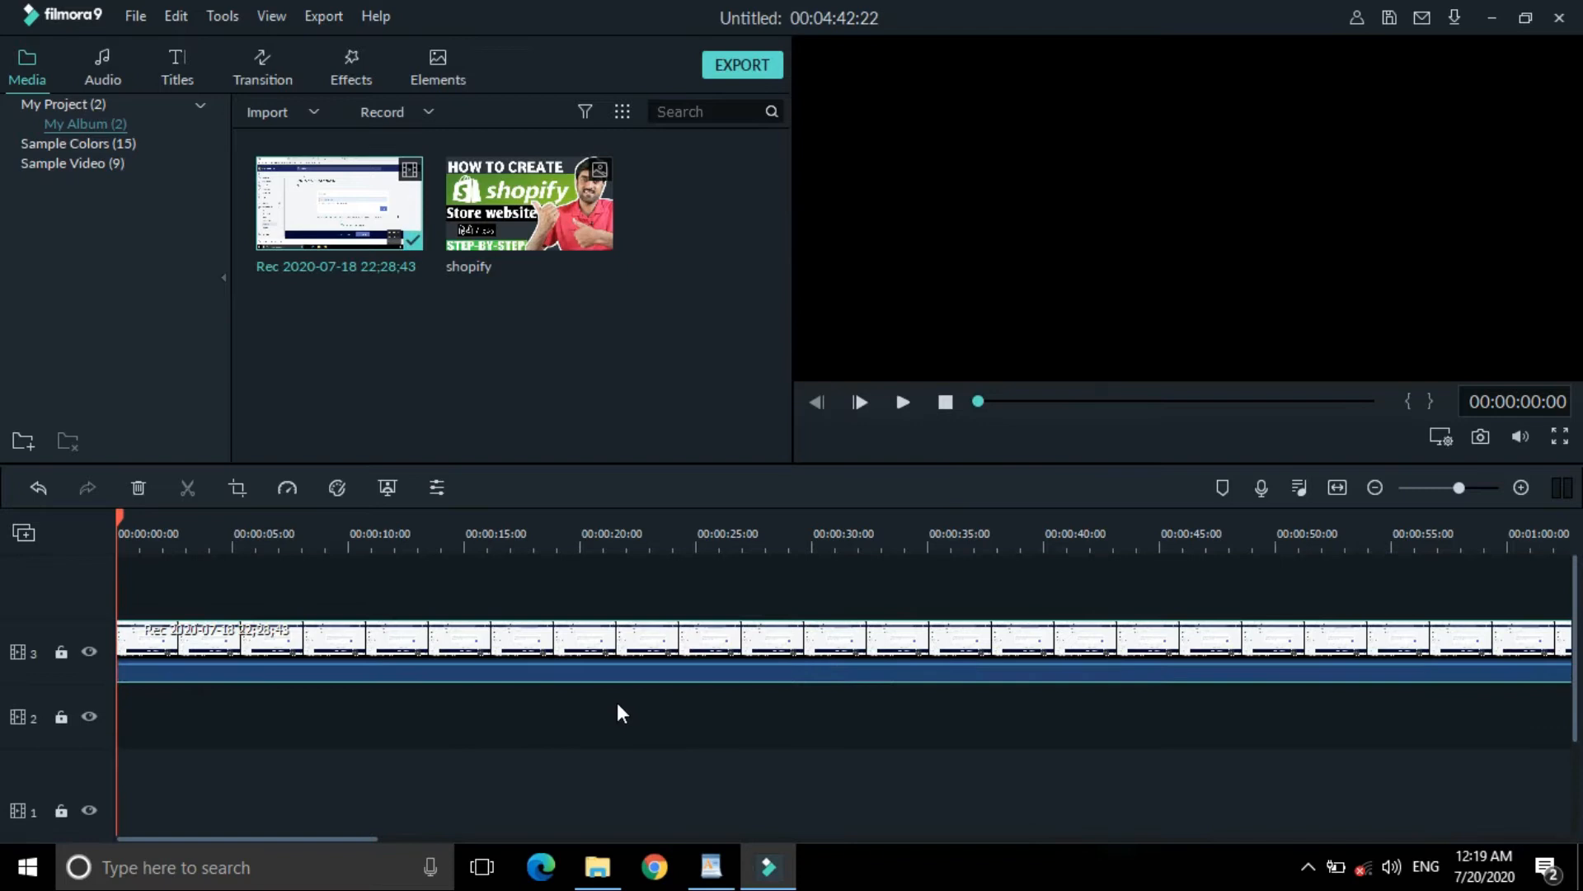
pyautogui.scroll(-1, 337, 699)
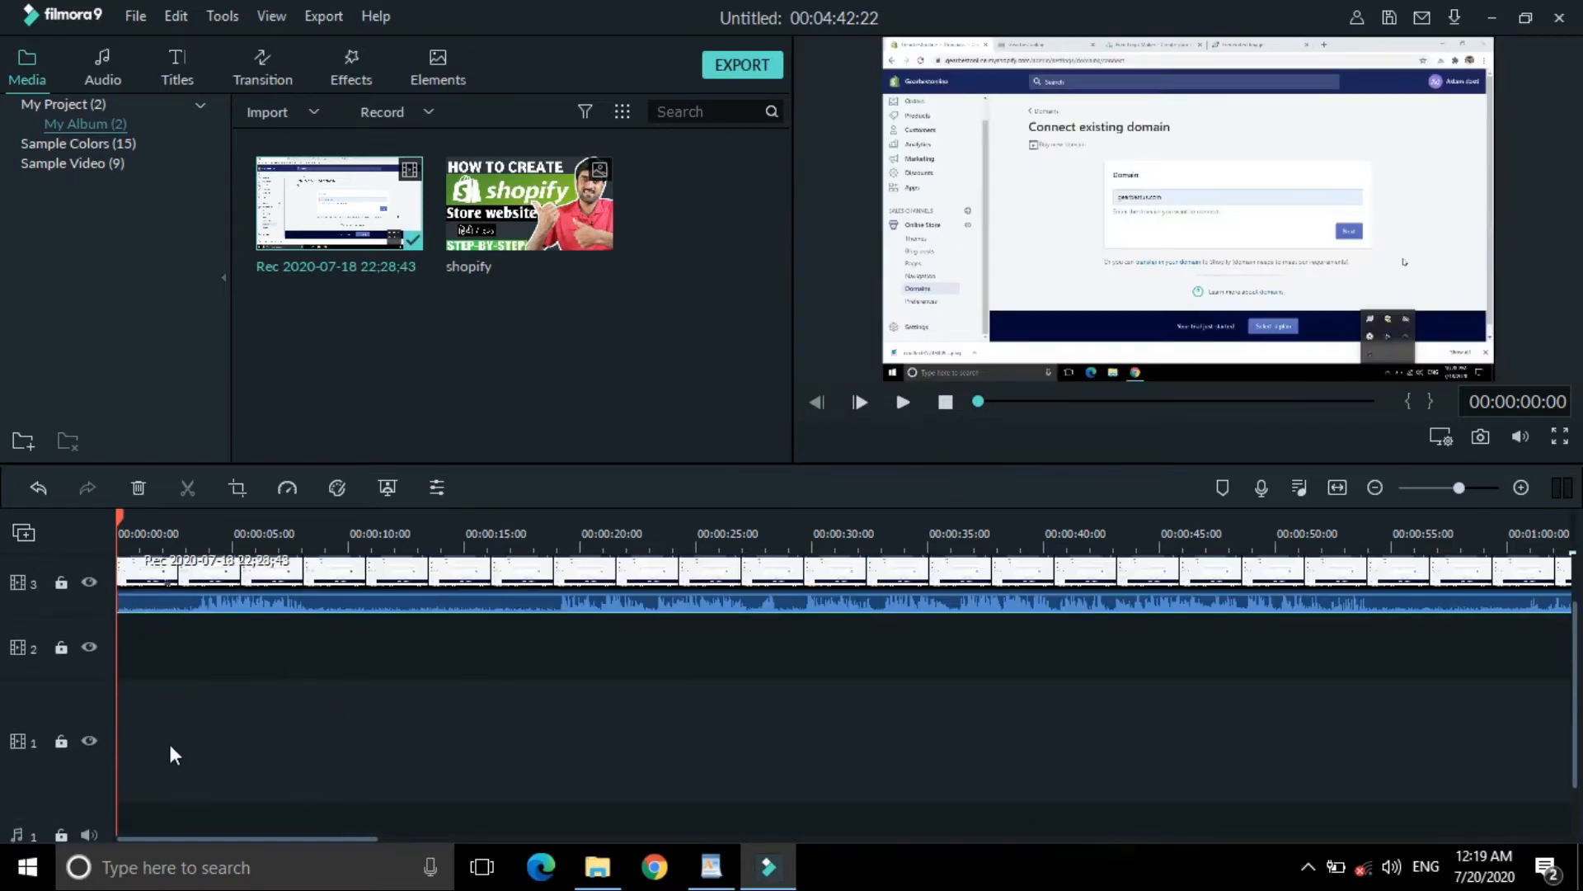
pyautogui.scroll(-1, 170, 701)
pyautogui.scroll(2, 171, 701)
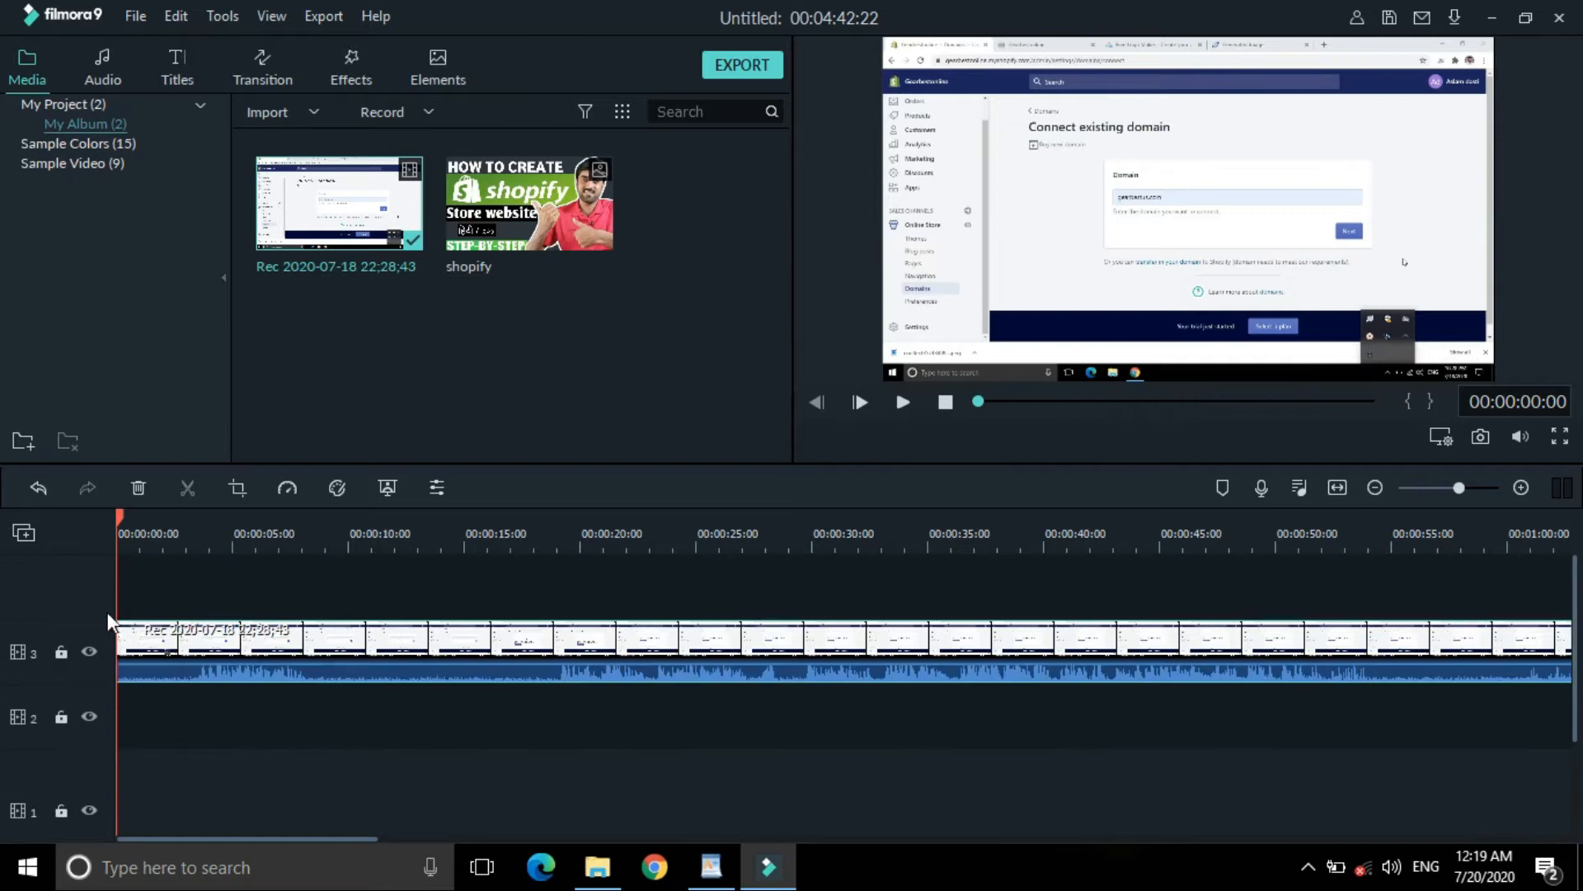
# Step: Add one more video track and one more audio track to the timeline
pyautogui.click(26, 536)
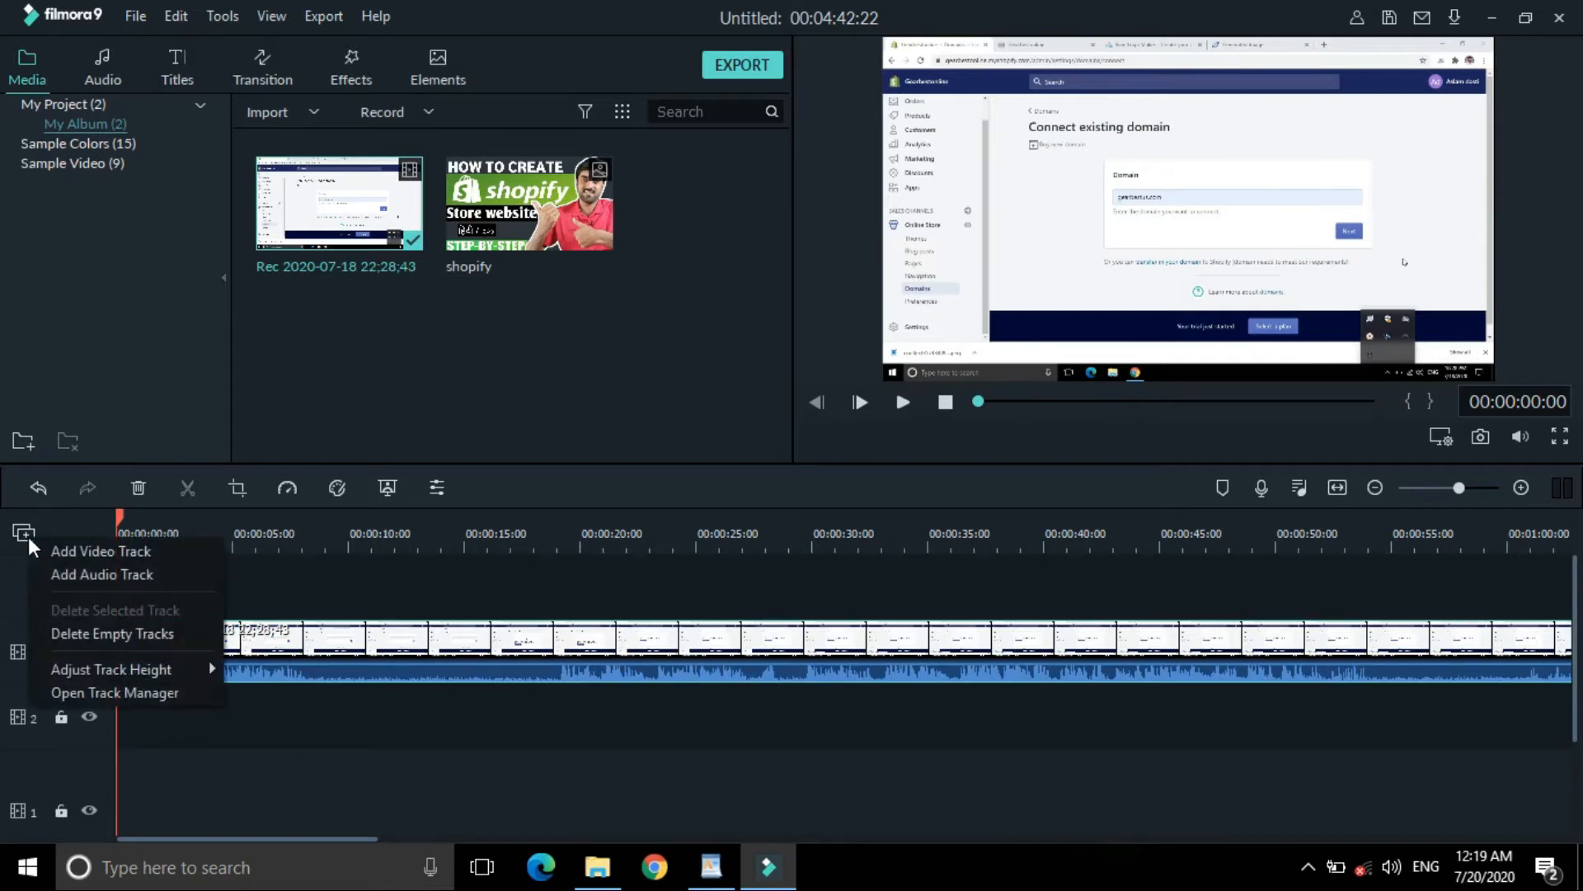
pyautogui.click(136, 555)
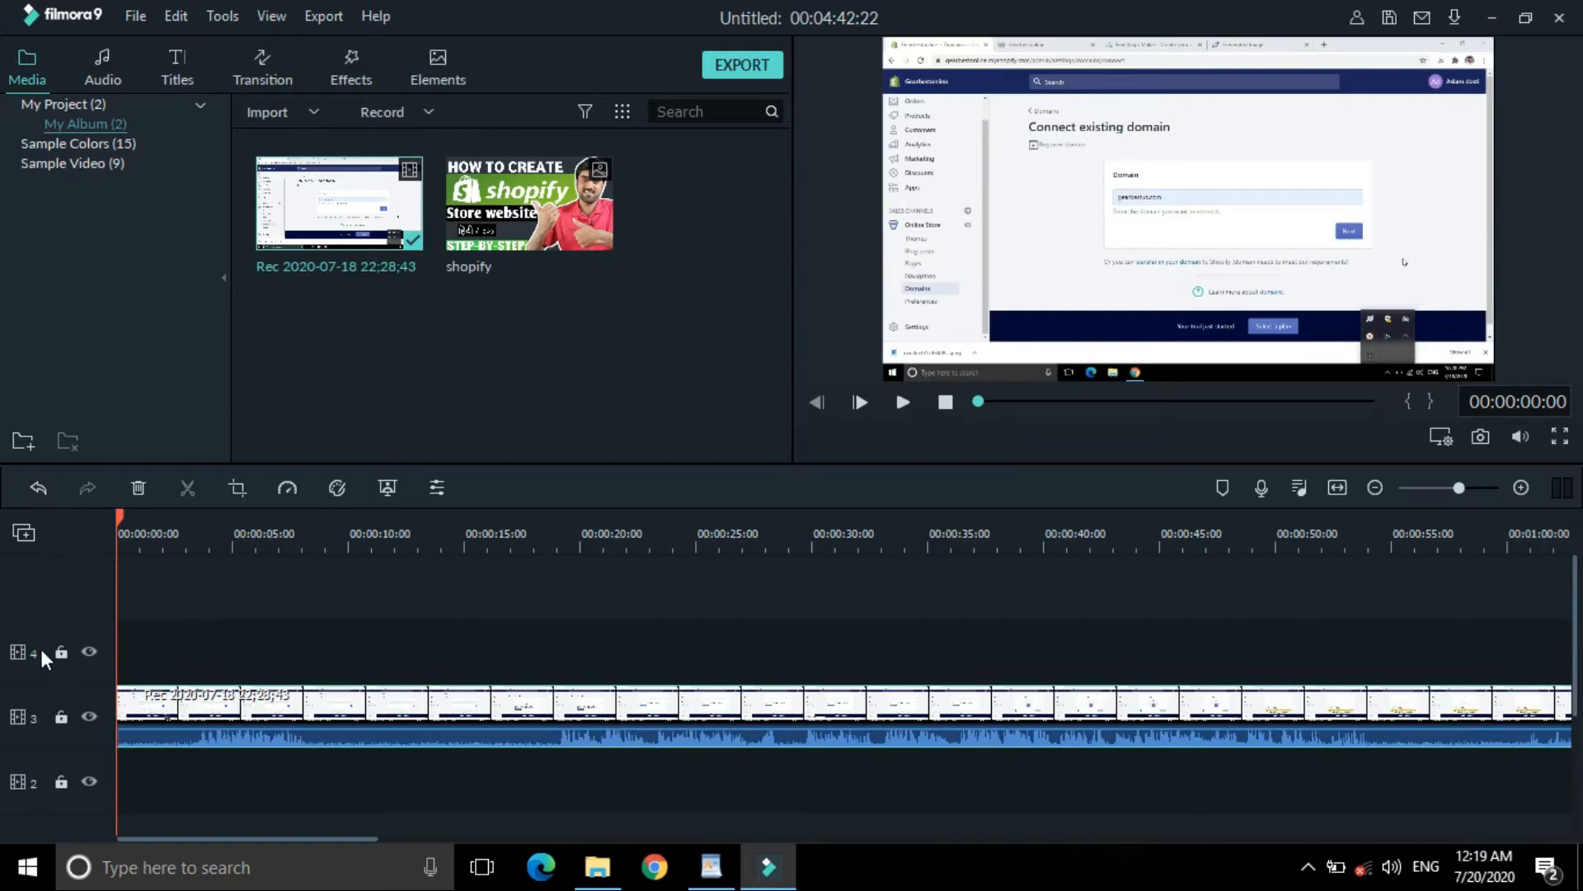
pyautogui.click(24, 533)
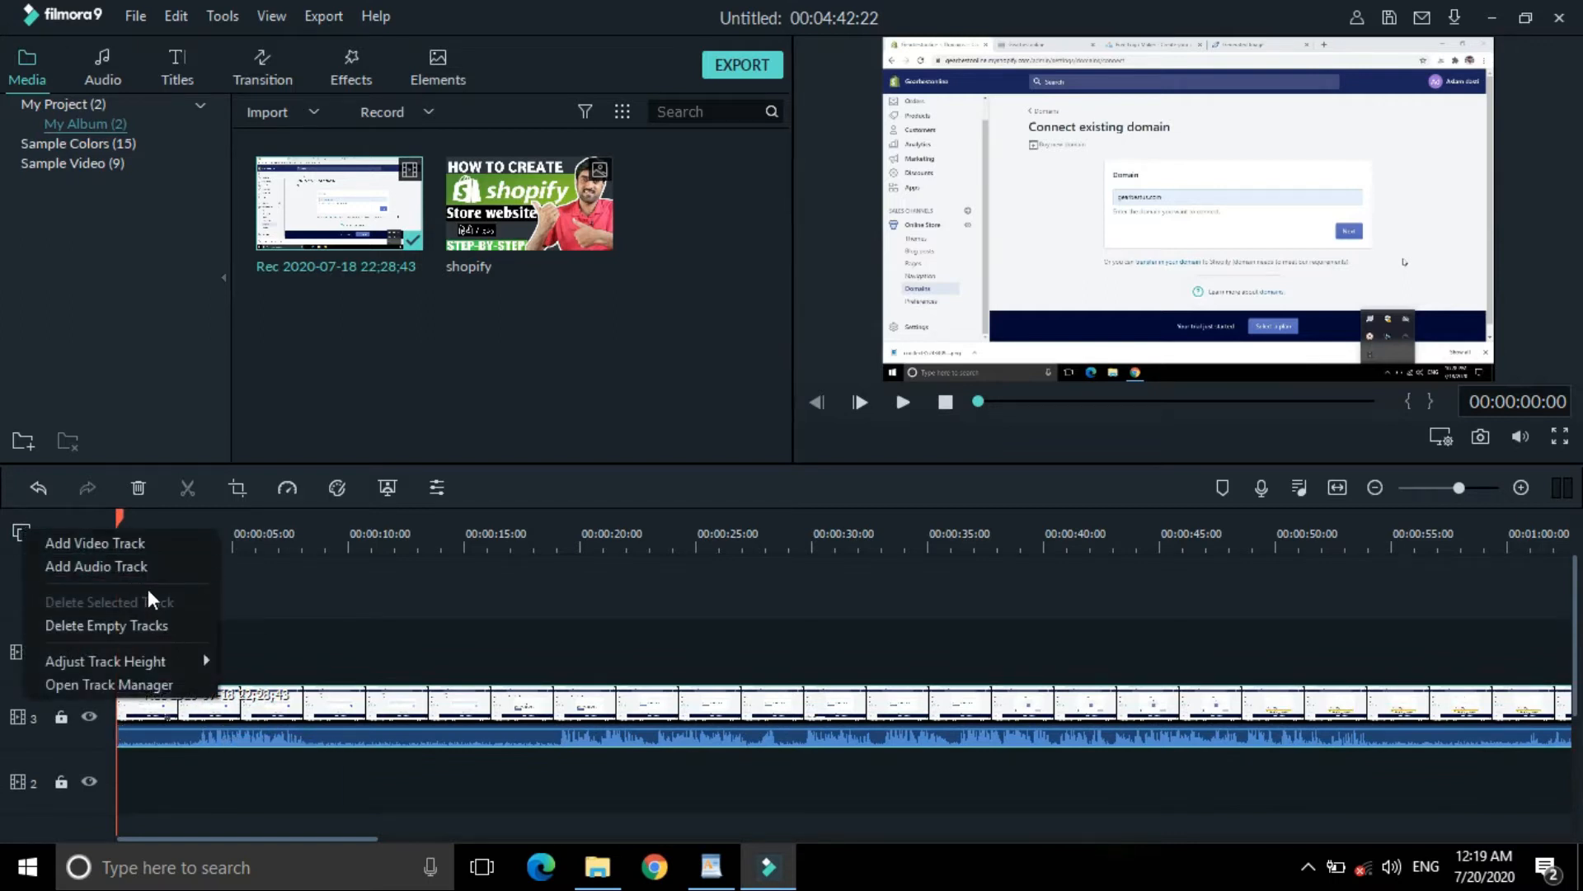
pyautogui.click(472, 787)
pyautogui.scroll(-3, 472, 790)
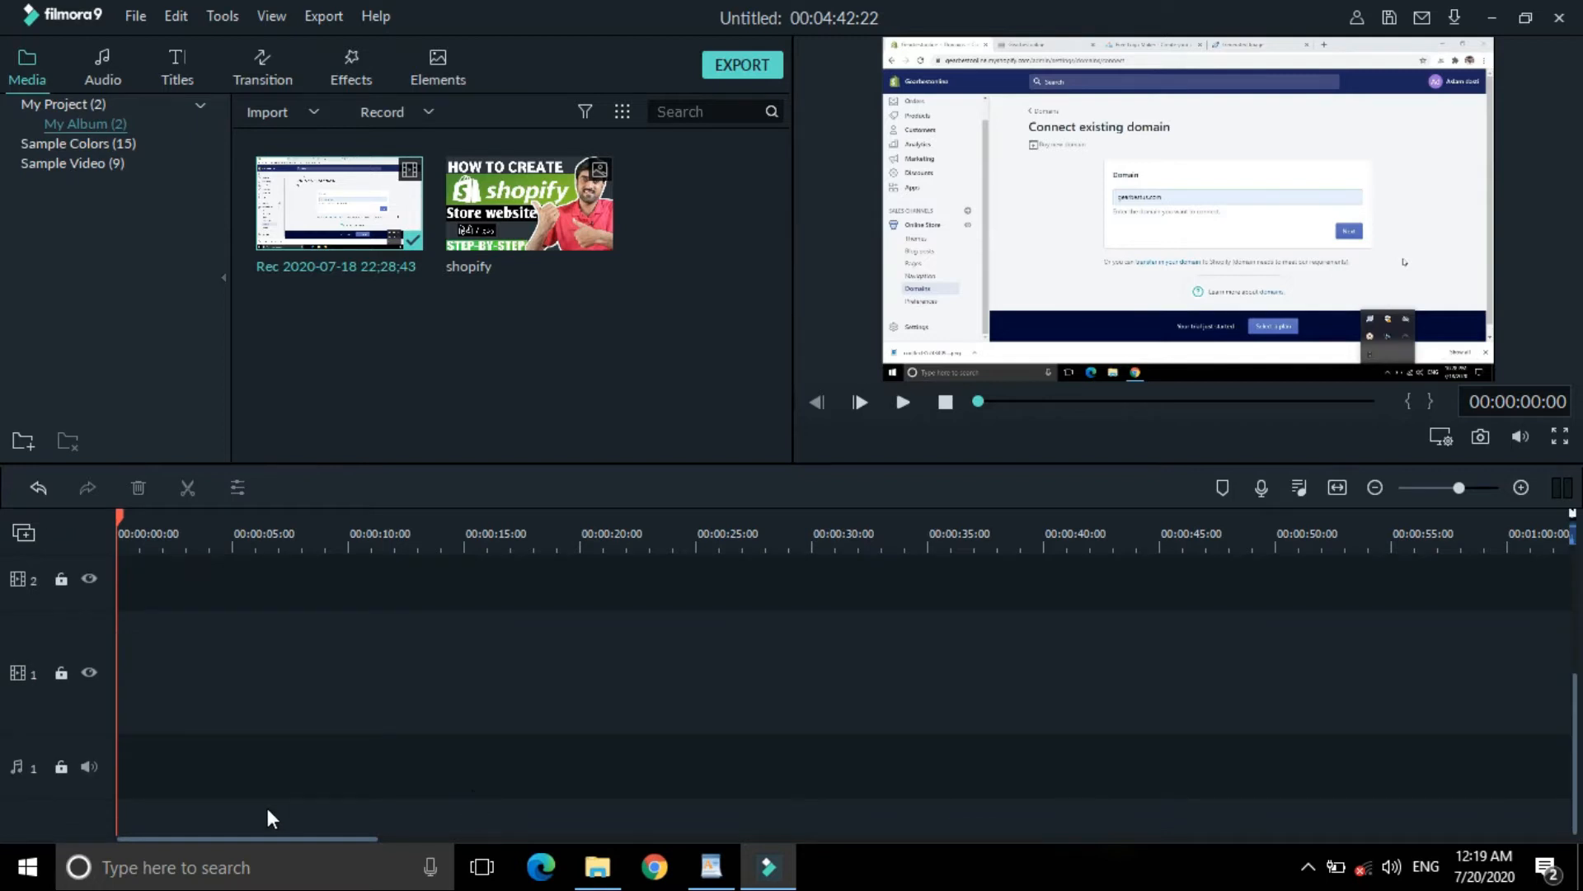
pyautogui.click(20, 532)
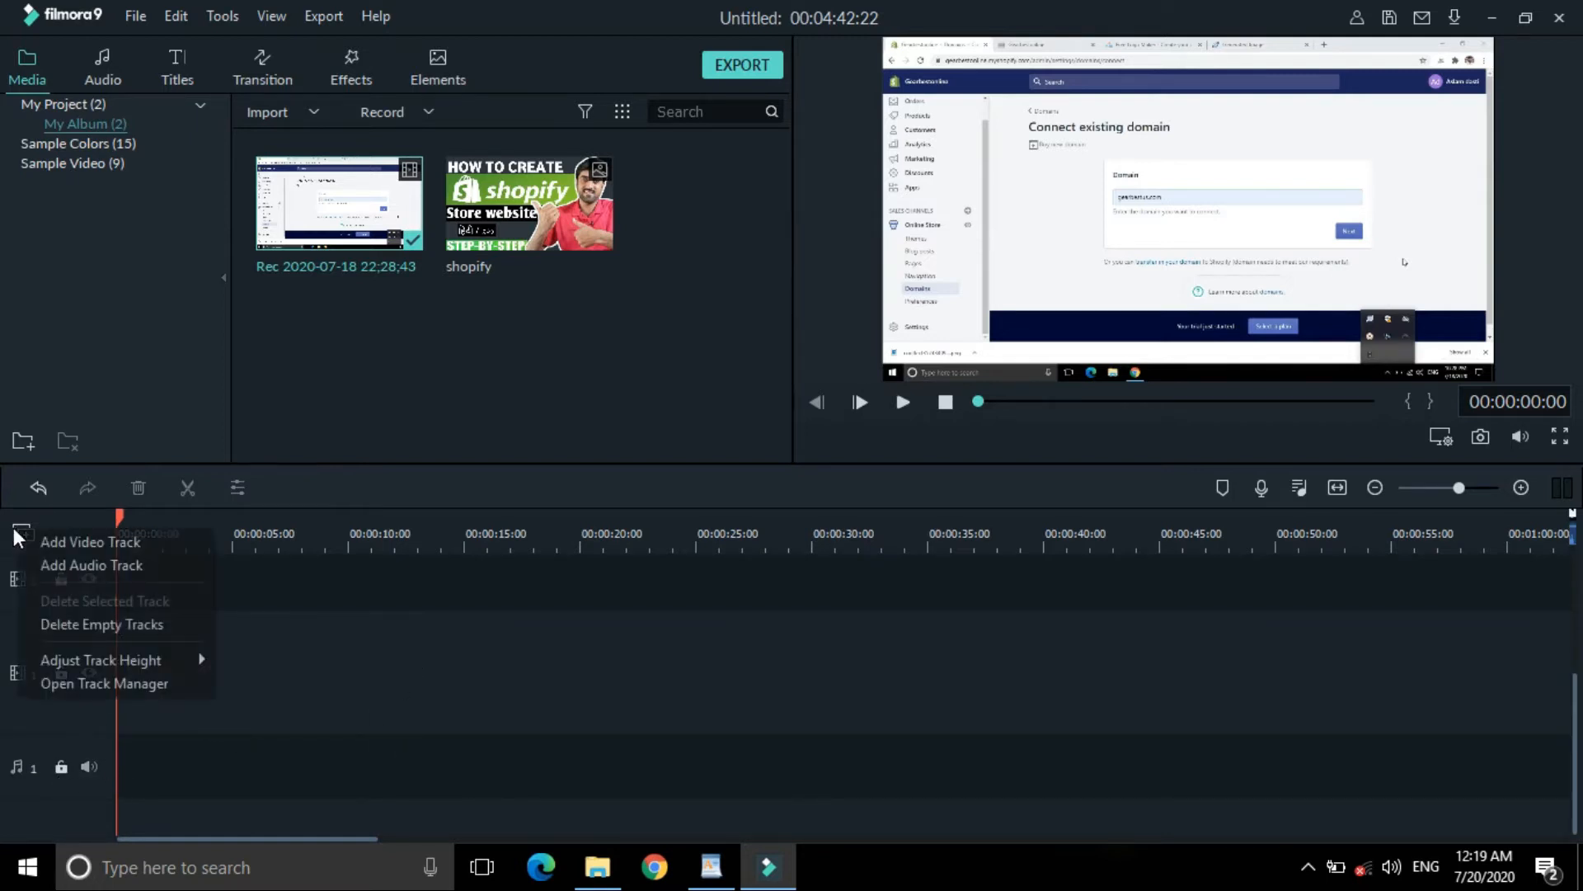
pyautogui.click(100, 569)
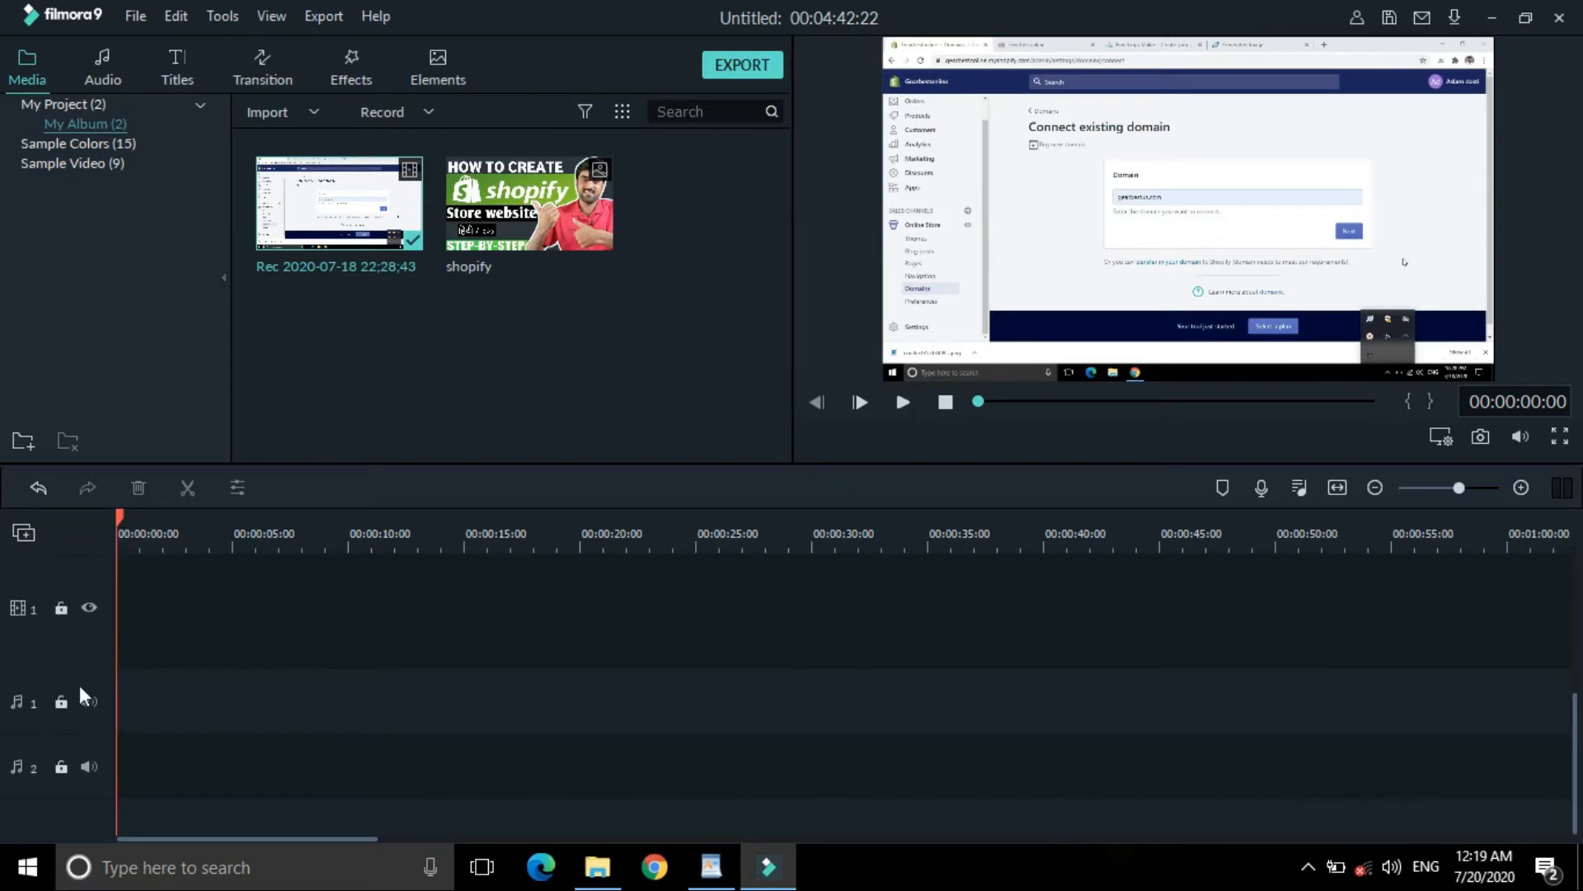
# Step: Split the recording clip on video track 3 at 00:00:01:11
pyautogui.scroll(5, 173, 738)
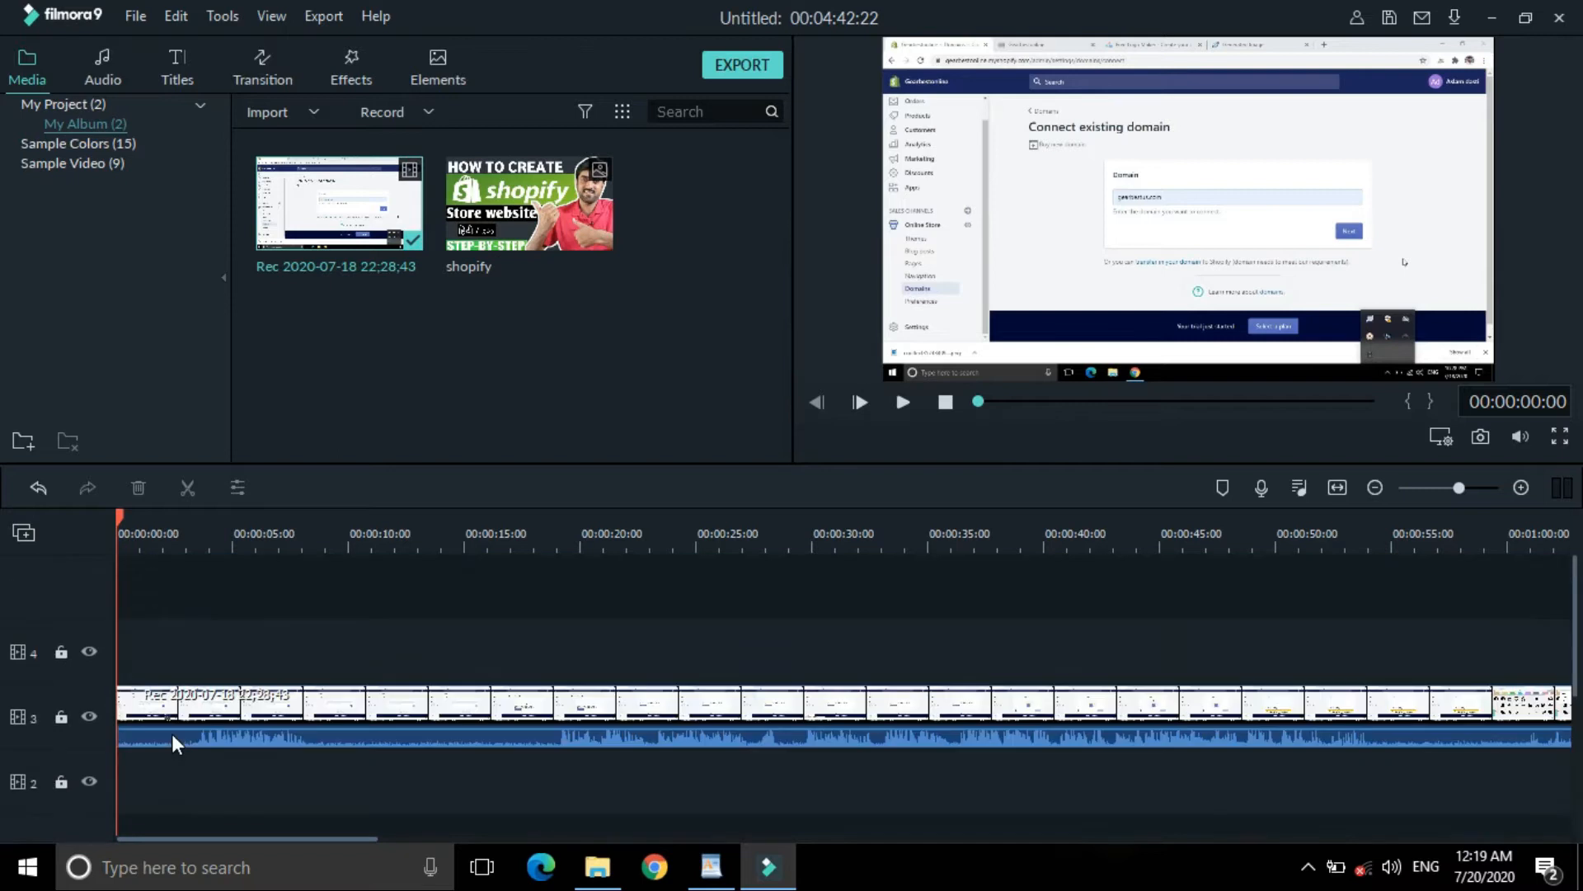
pyautogui.click(149, 535)
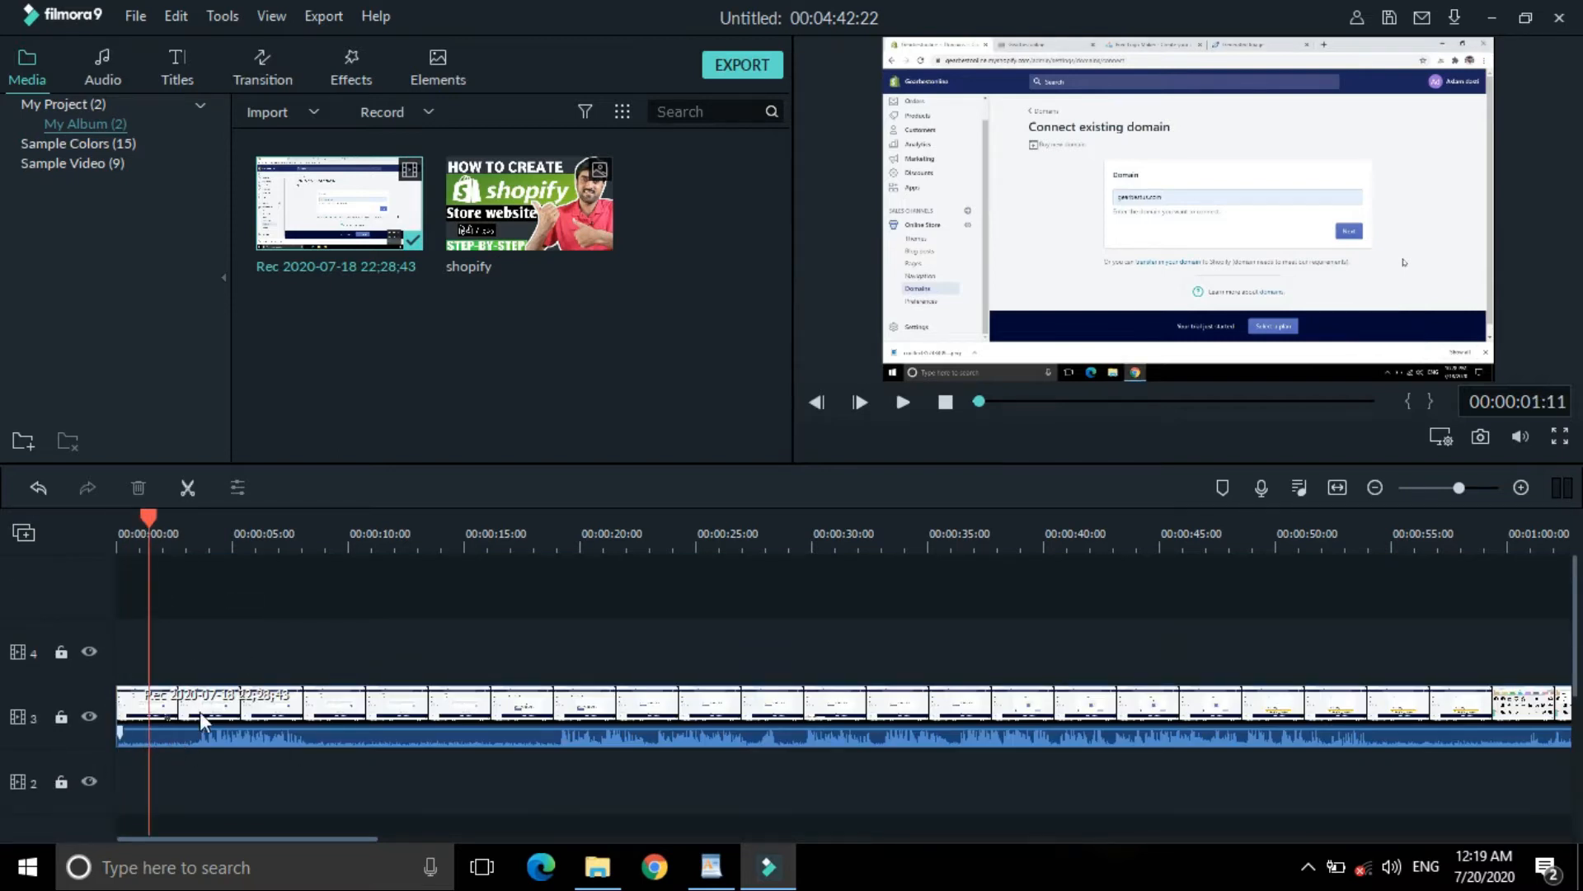
pyautogui.click(231, 711)
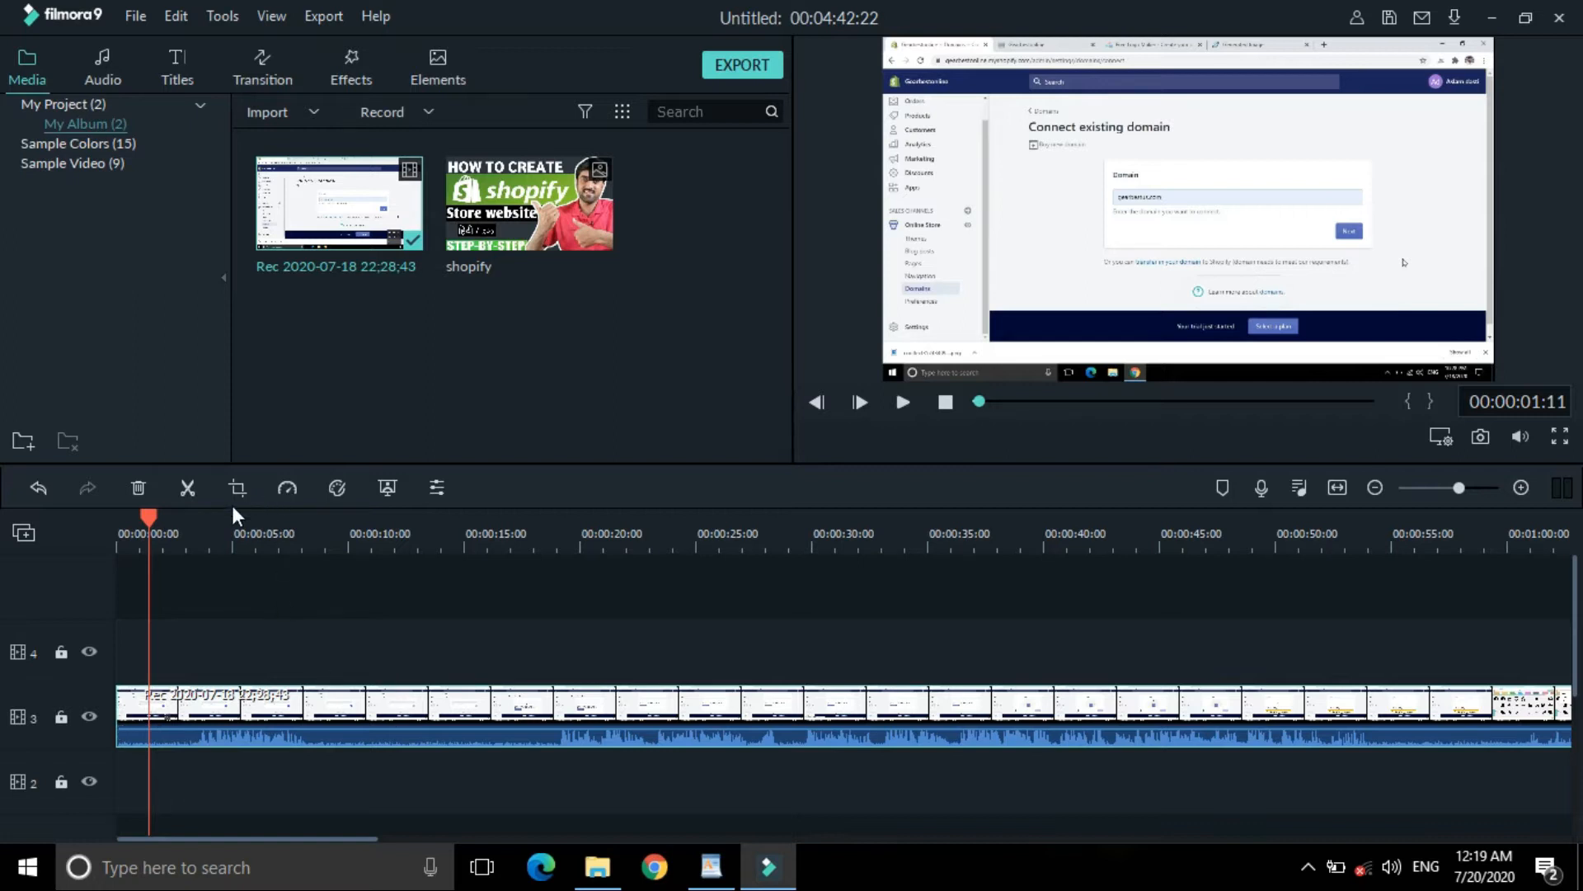
pyautogui.click(191, 488)
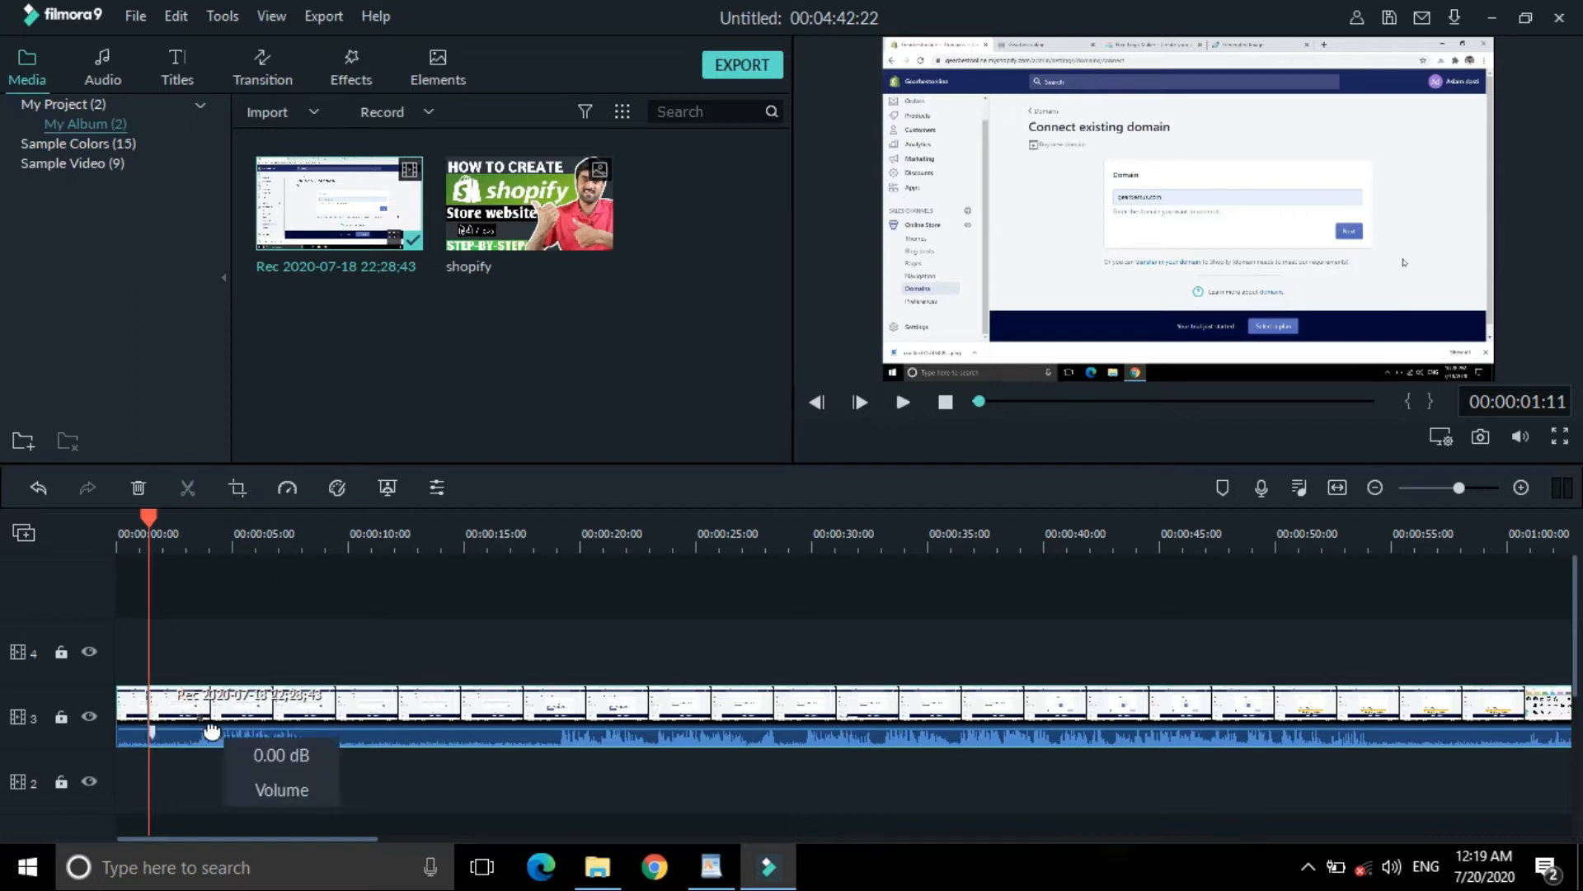
# Step: Split the longer recording segment on video track 3 at 00:00:13:08
pyautogui.click(365, 534)
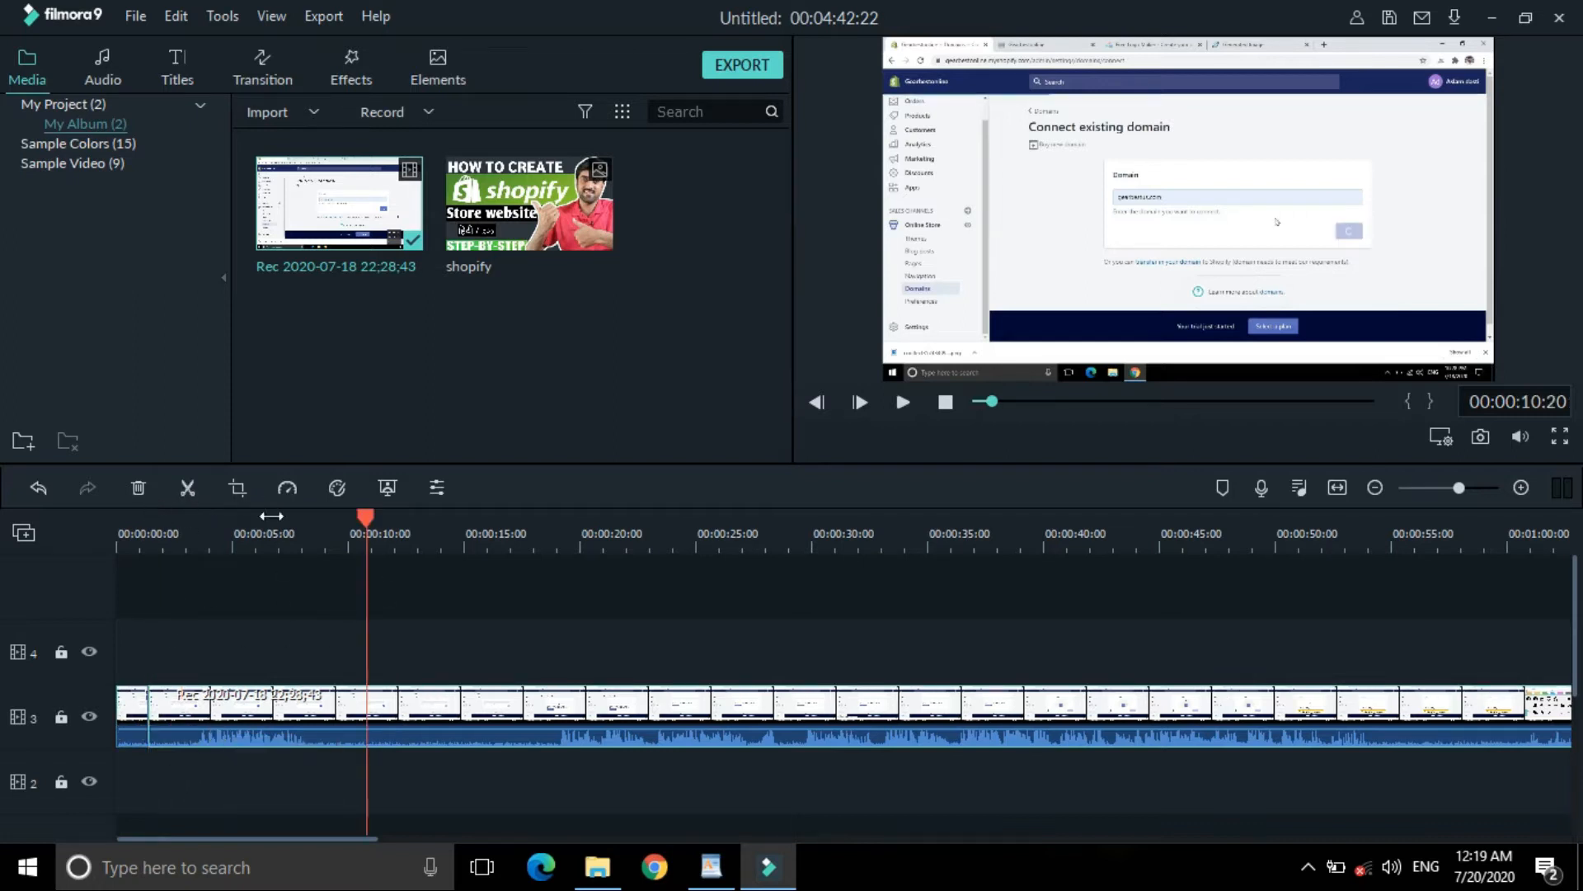
pyautogui.click(171, 548)
pyautogui.click(424, 536)
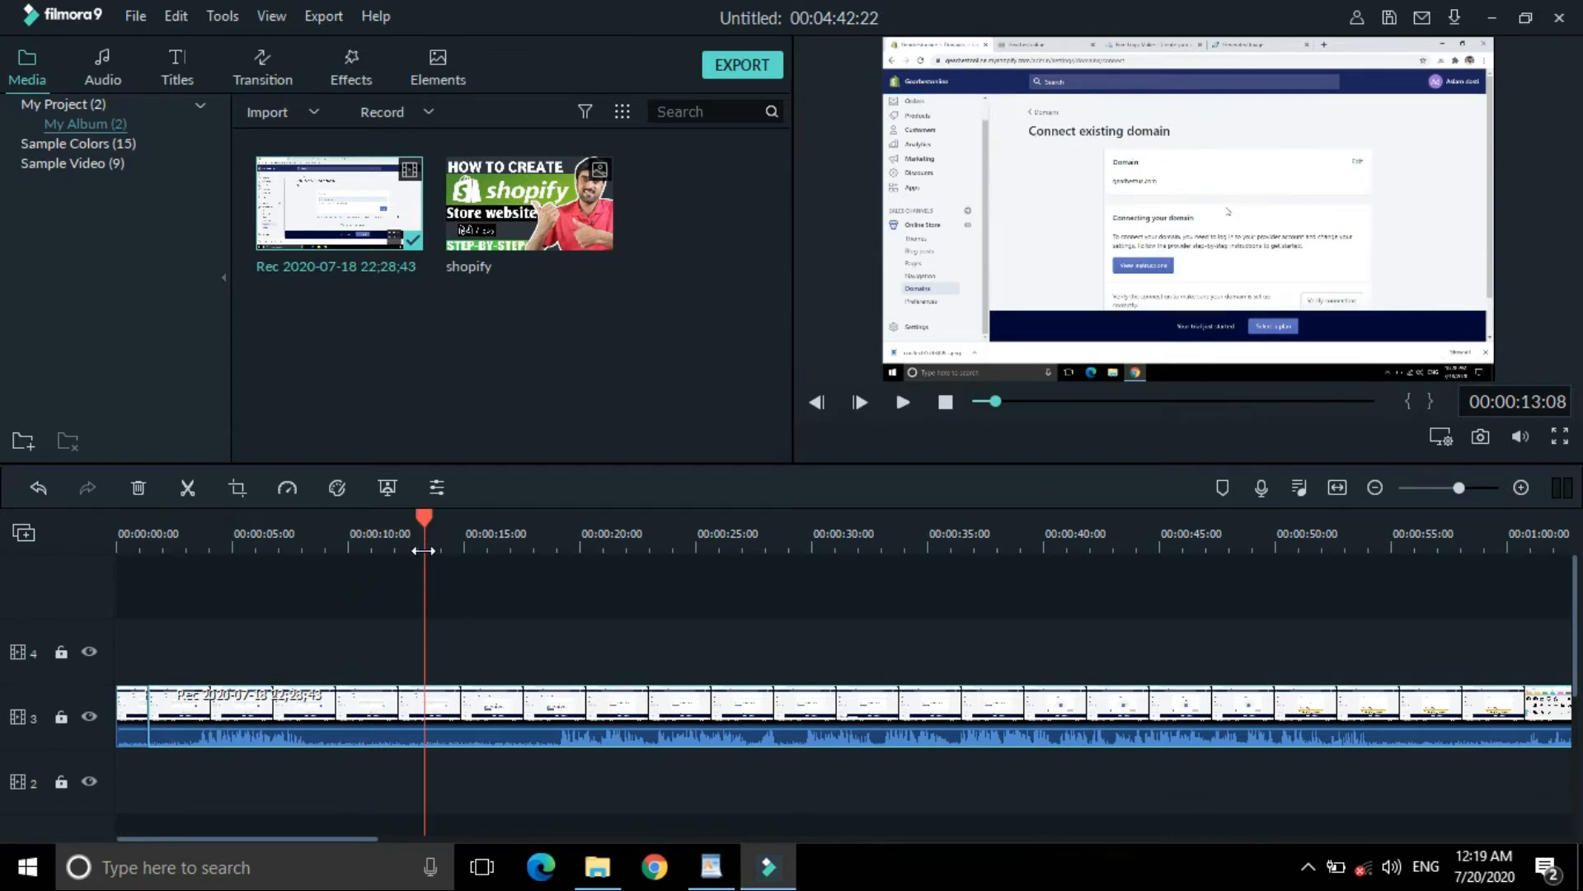
pyautogui.click(180, 488)
# Step: Delete the recording segment between the two cuts at 00:00:01:11 and 00:00:13:08
pyautogui.click(316, 716)
pyautogui.moveTo(317, 715)
pyautogui.mouseDown()
pyautogui.moveTo(317, 677)
pyautogui.moveTo(313, 720)
pyautogui.moveTo(458, 675)
pyautogui.moveTo(581, 676)
pyautogui.moveTo(279, 671)
pyautogui.moveTo(298, 704)
pyautogui.mouseUp()
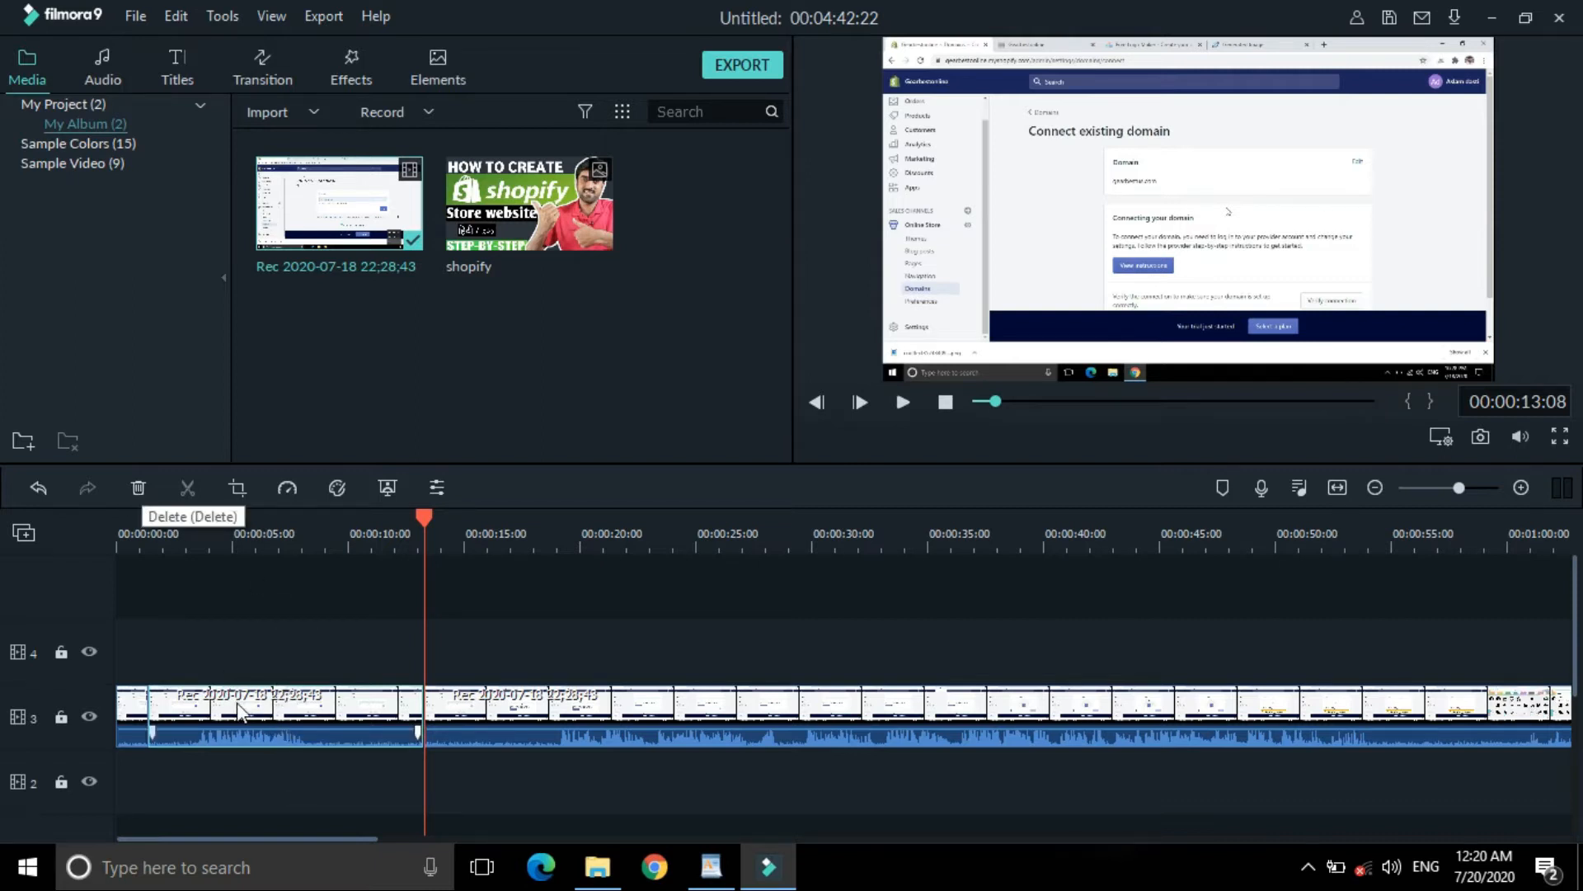
pyautogui.click(140, 488)
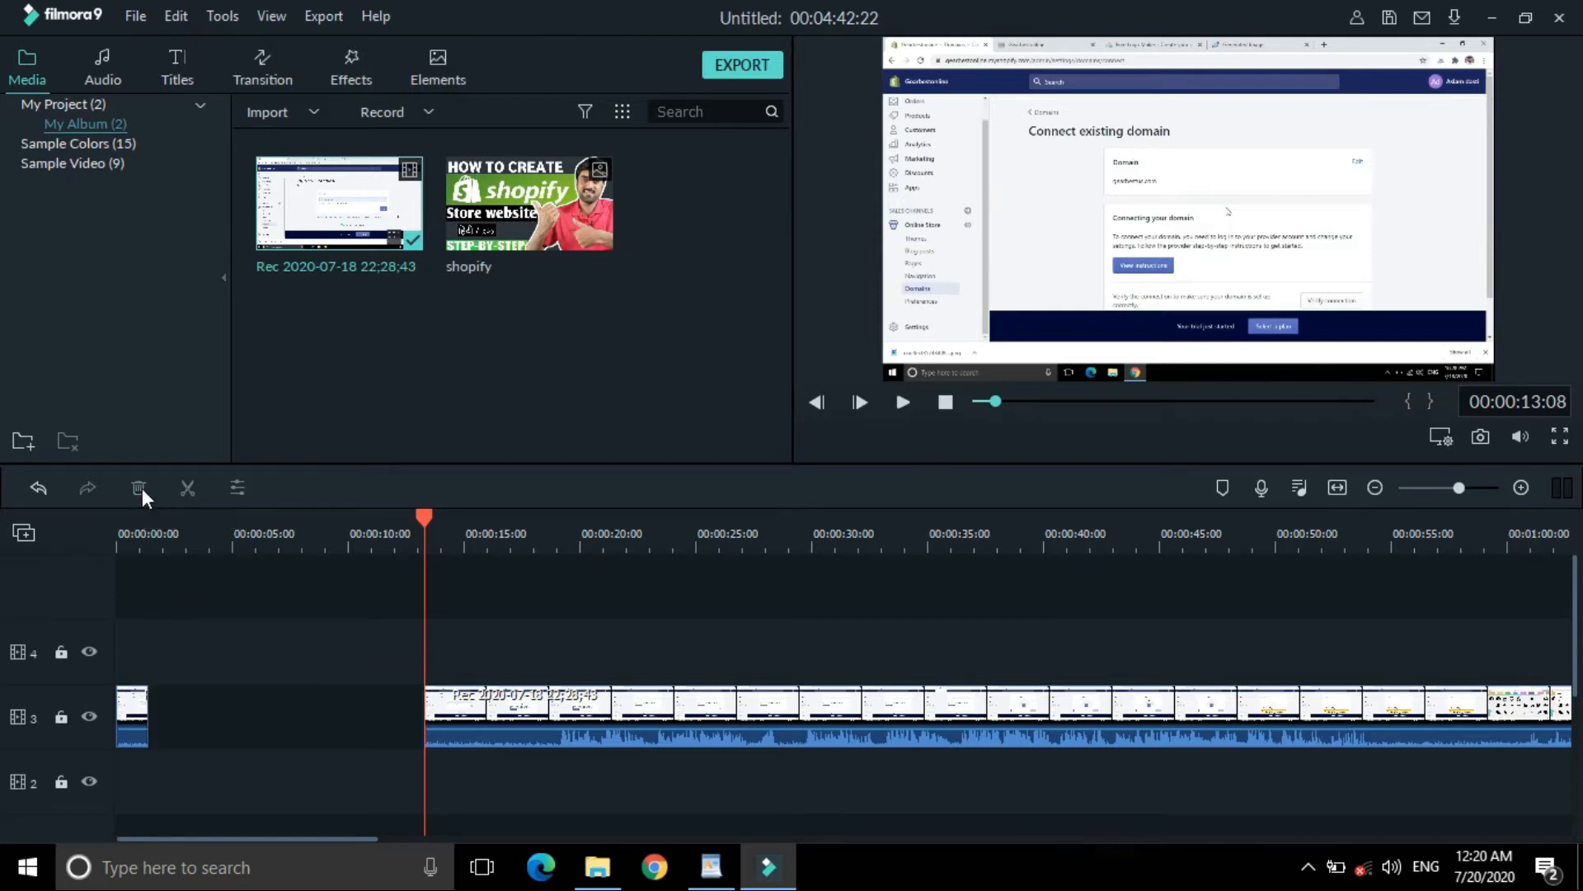
# Step: Close the gap on video track 3 by moving the remaining recording clip against the short first segment
pyautogui.click(286, 710)
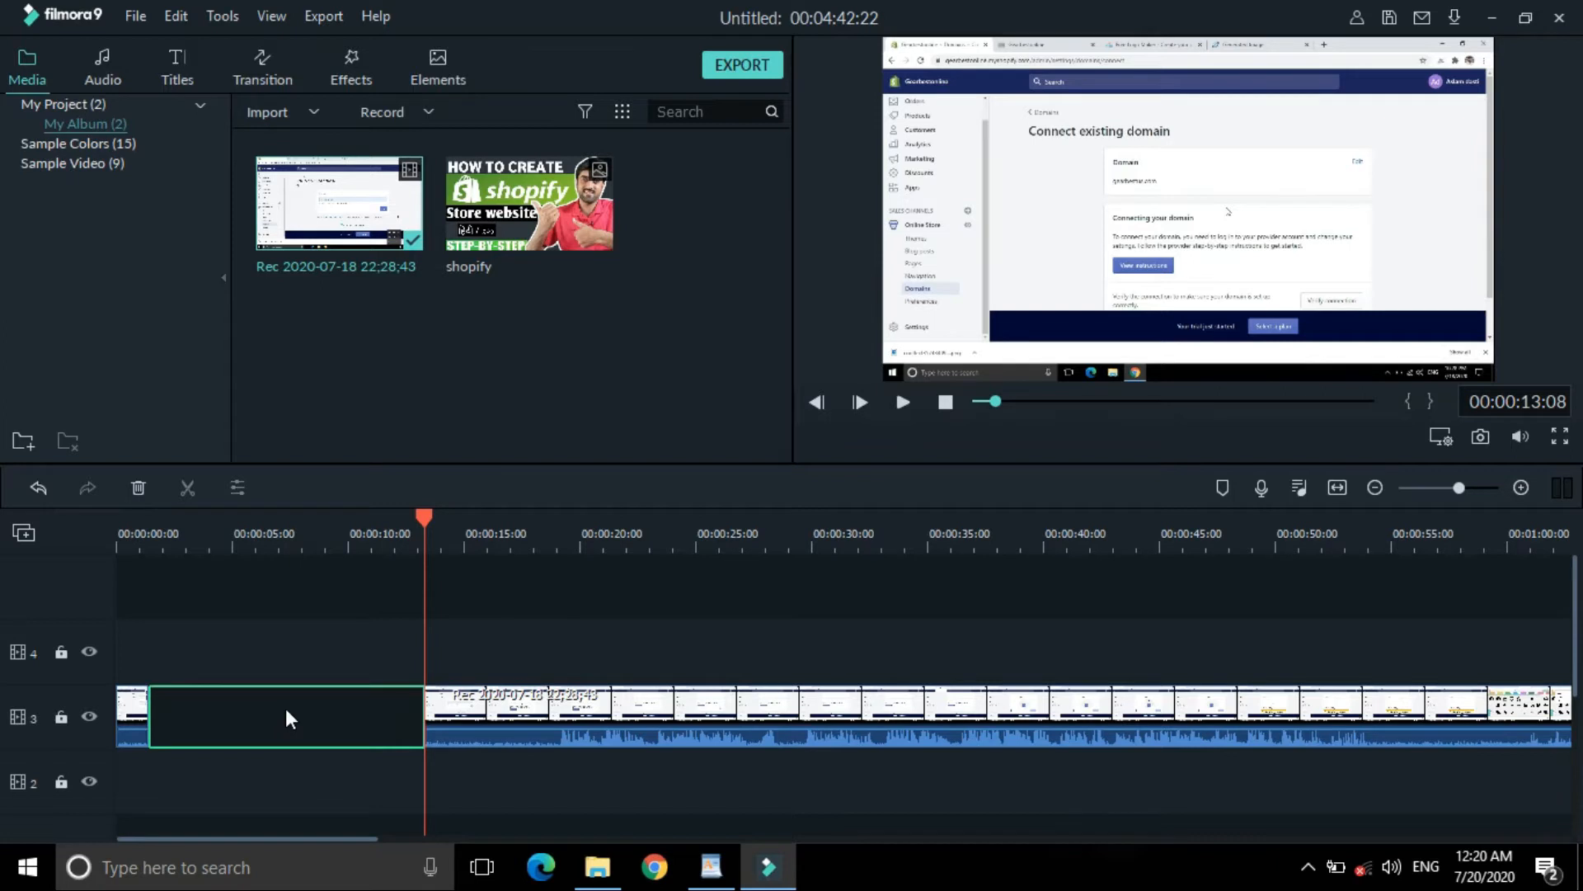
pyautogui.click(578, 724)
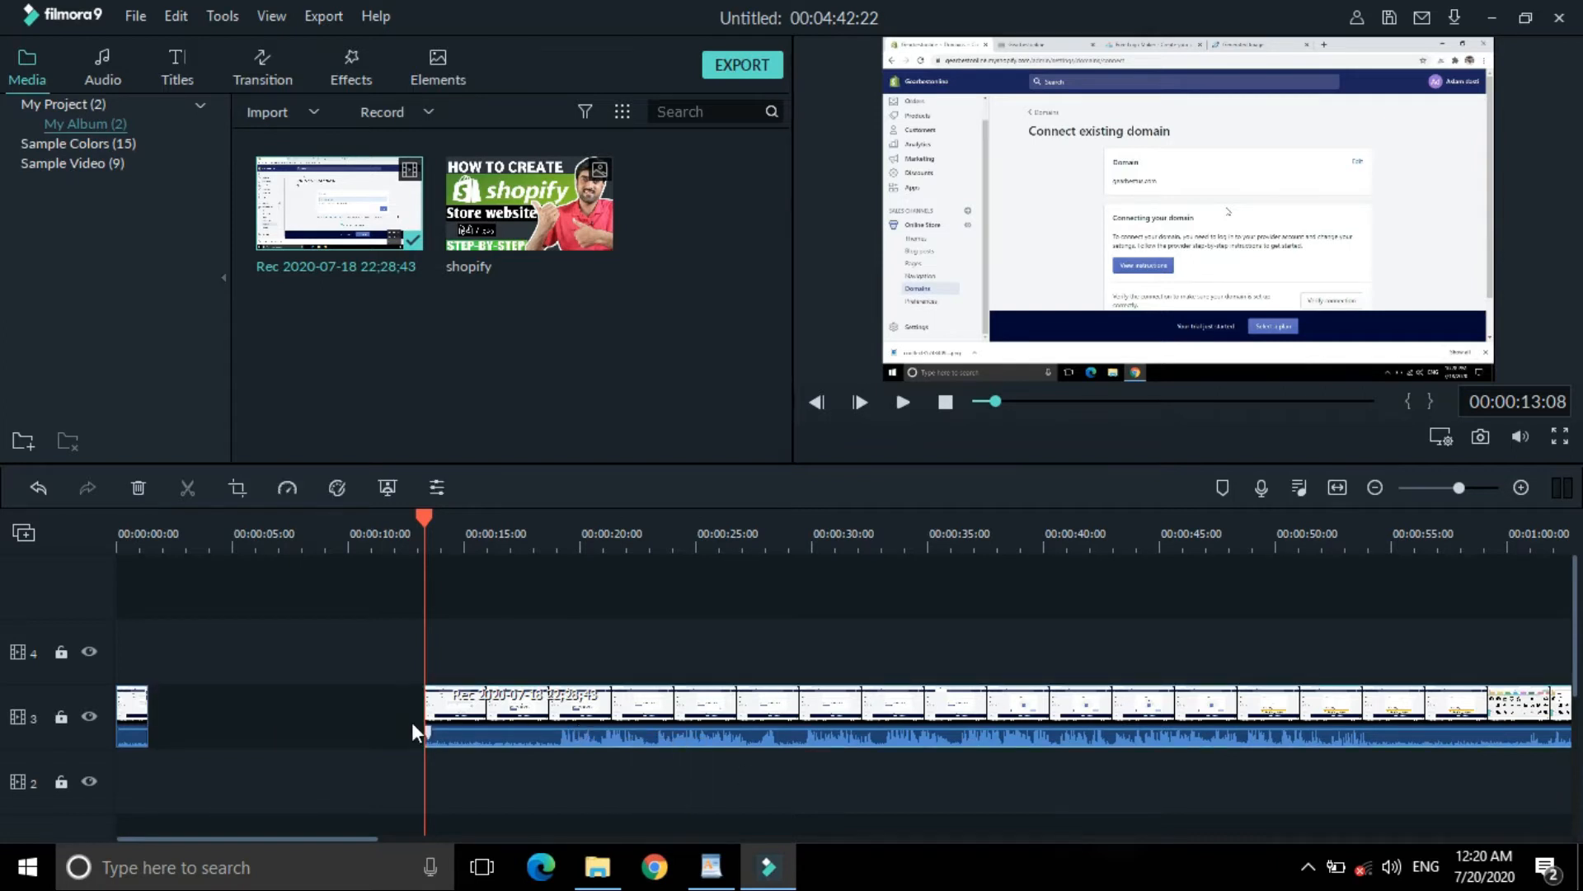
pyautogui.doubleClick(569, 719)
pyautogui.moveTo(569, 719); pyautogui.dragTo(285, 720)
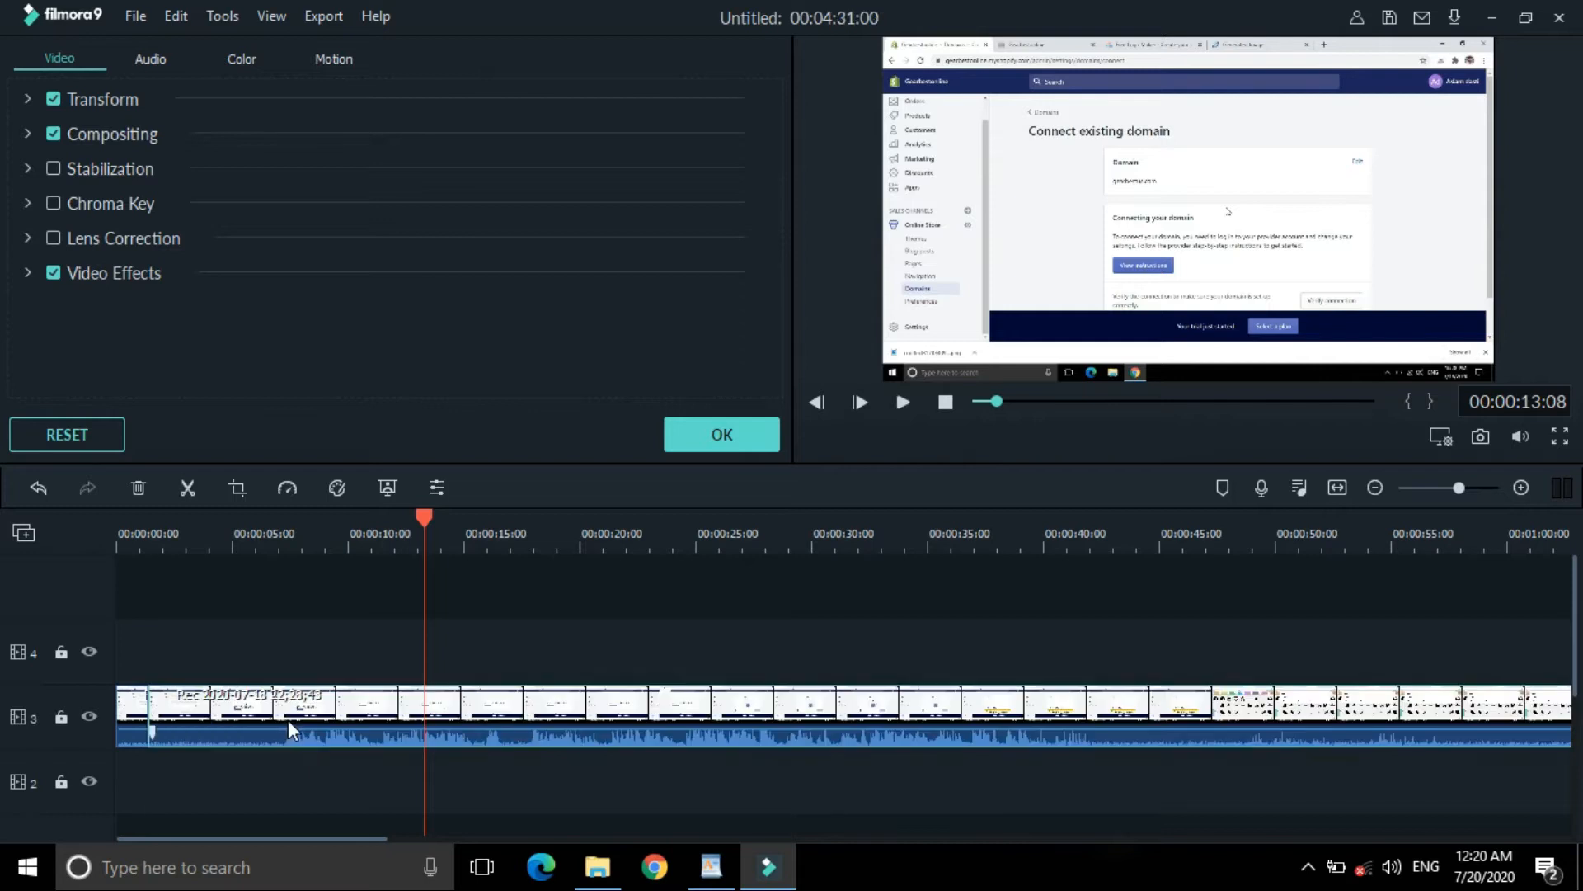
# Step: Shift the second recording clip away to reopen a gap on video track 3, and delete that empty gap
pyautogui.moveTo(513, 721); pyautogui.dragTo(513, 721)
pyautogui.click(323, 714)
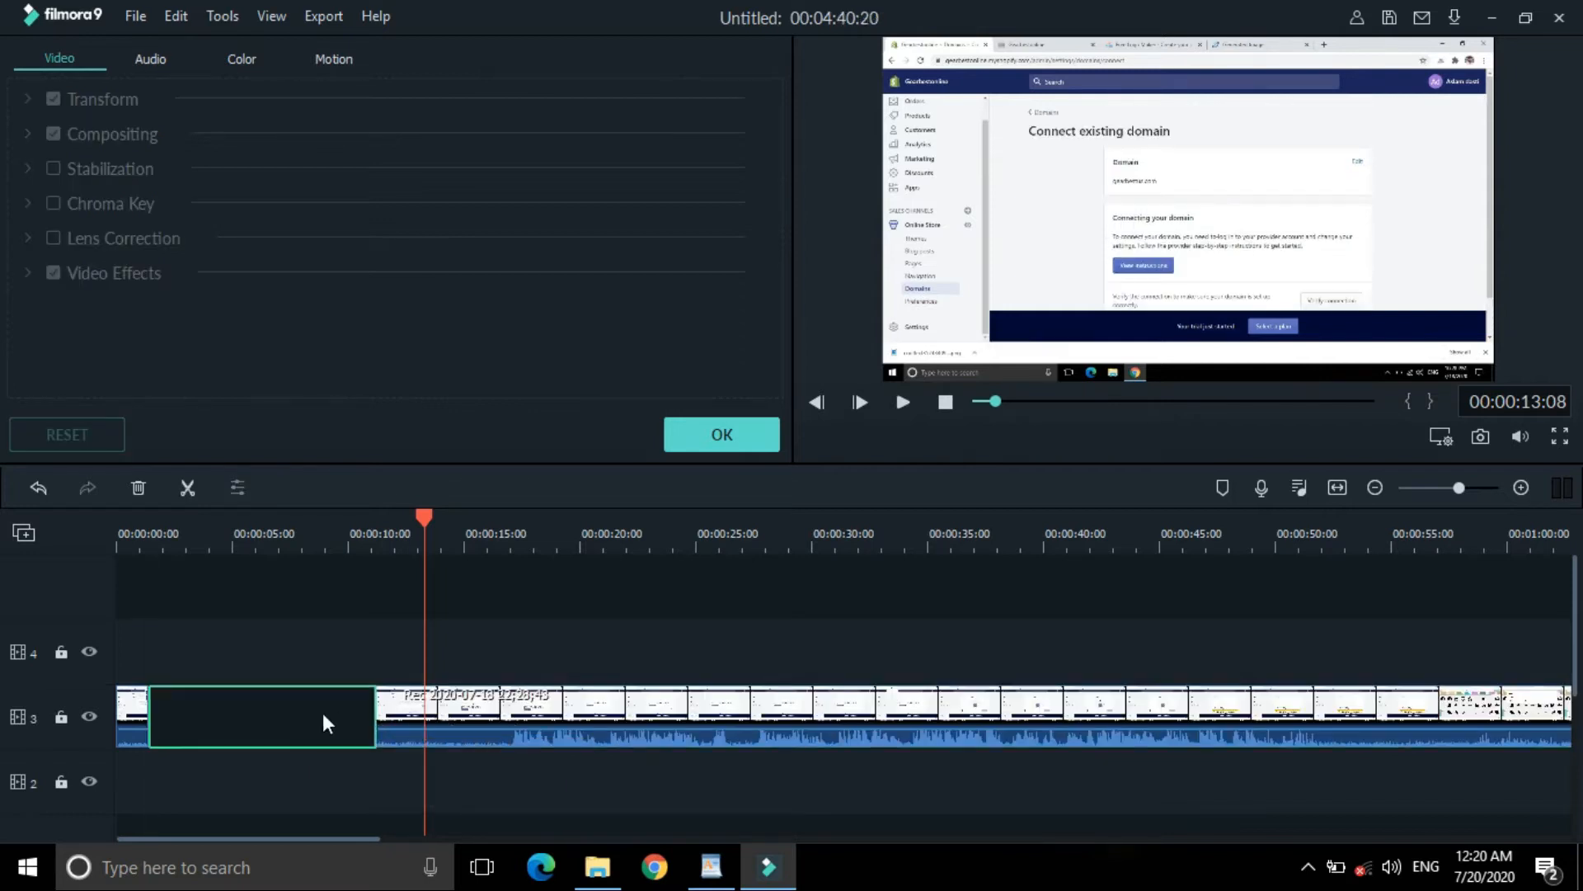
pyautogui.click(139, 488)
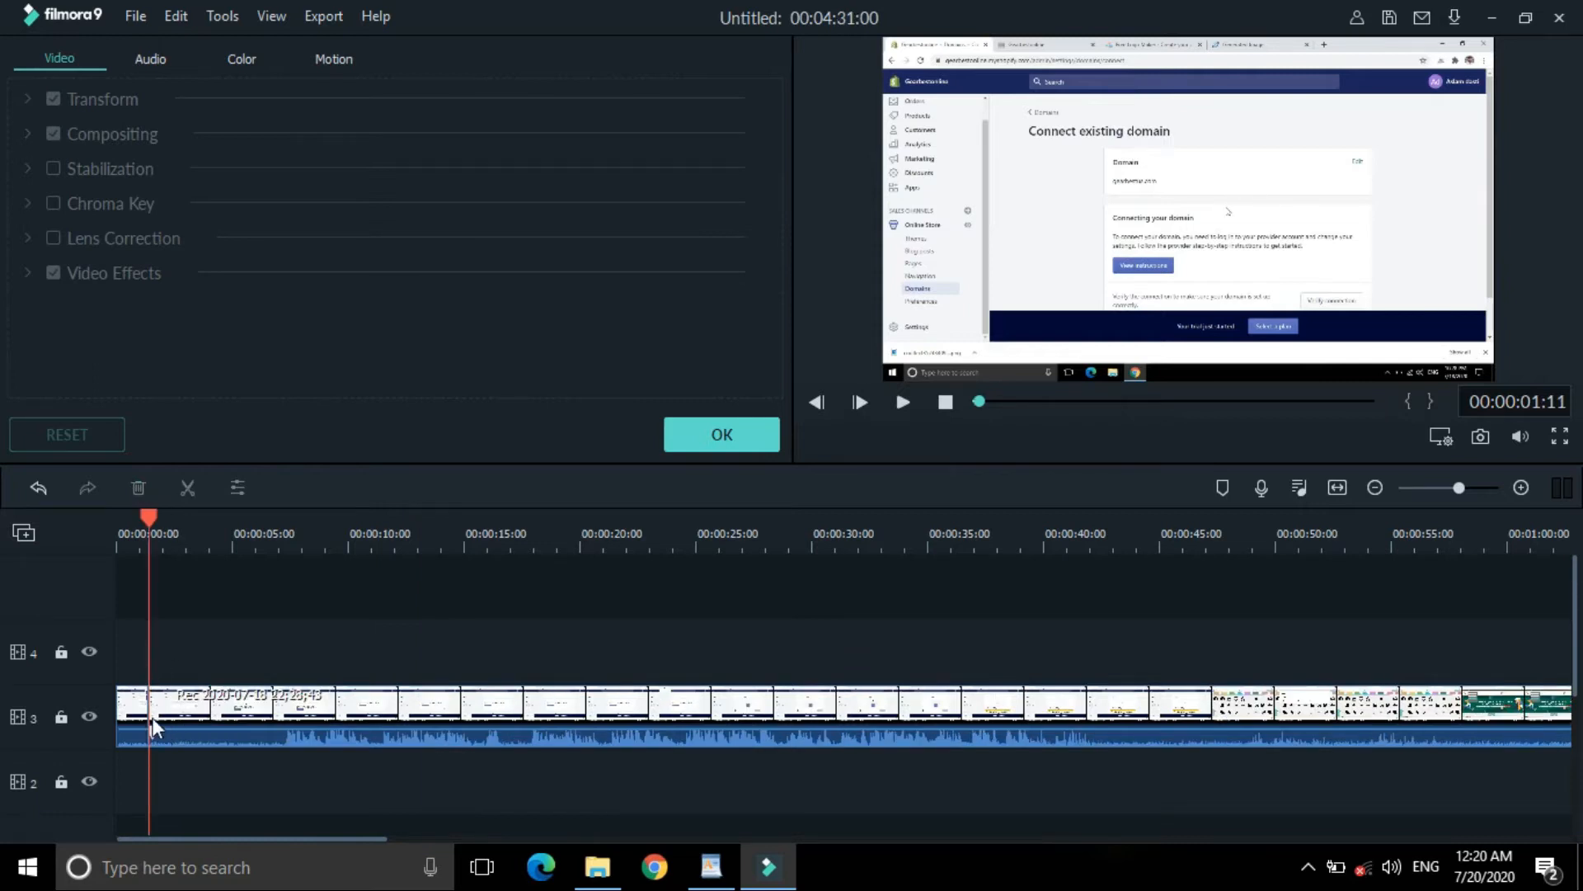
# Step: Crop the second recording clip to a smaller area in the lower middle of the frame with Crop and Zoom
pyautogui.click(254, 594)
pyautogui.rightClick(398, 708)
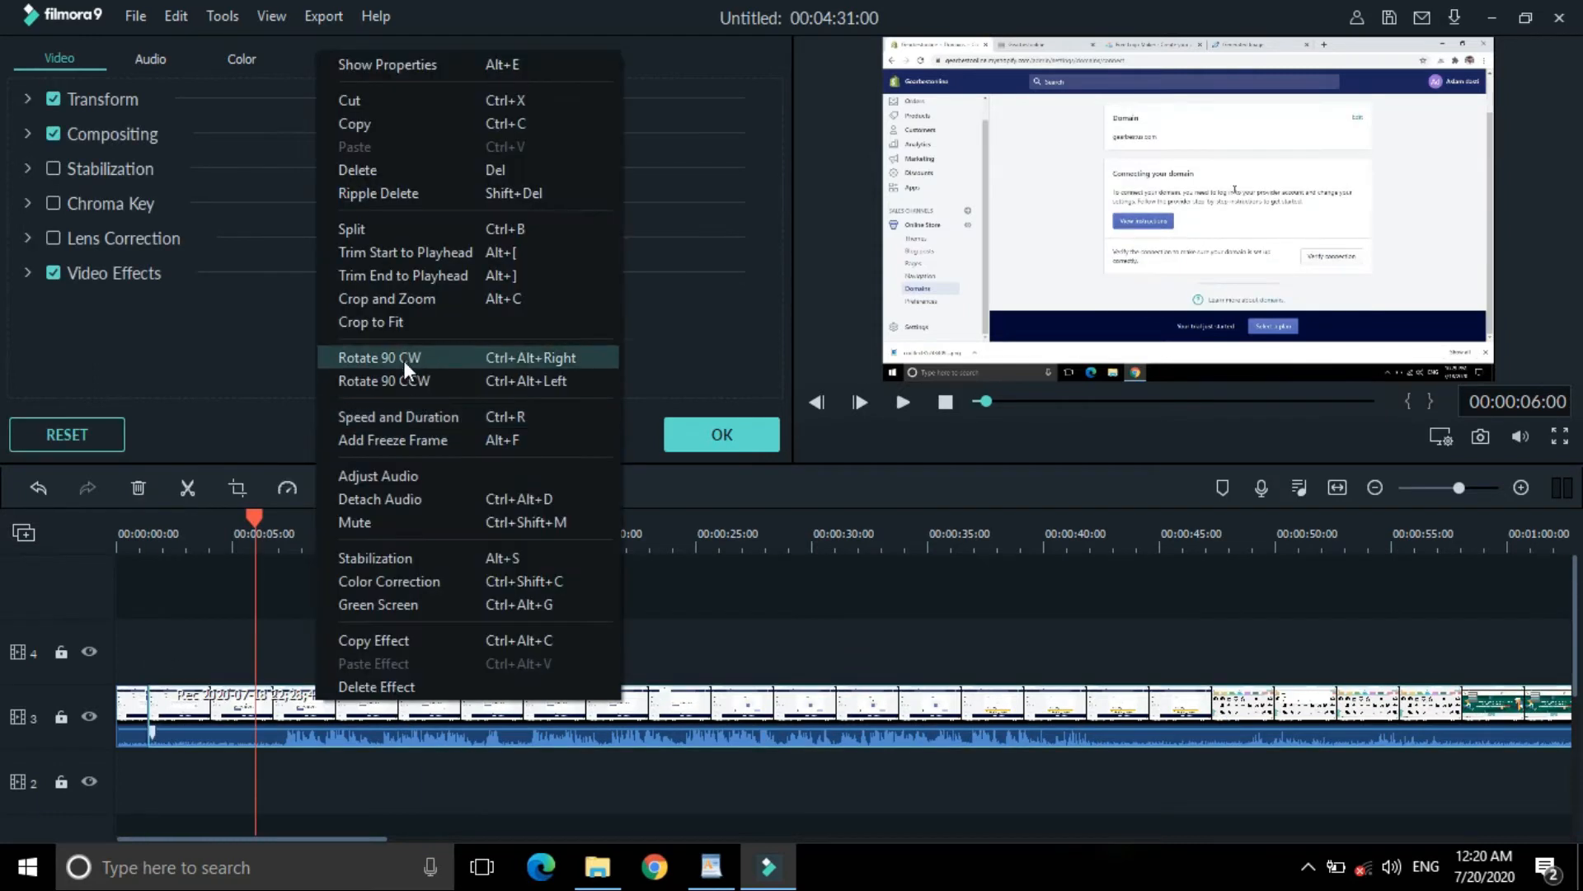
pyautogui.click(391, 298)
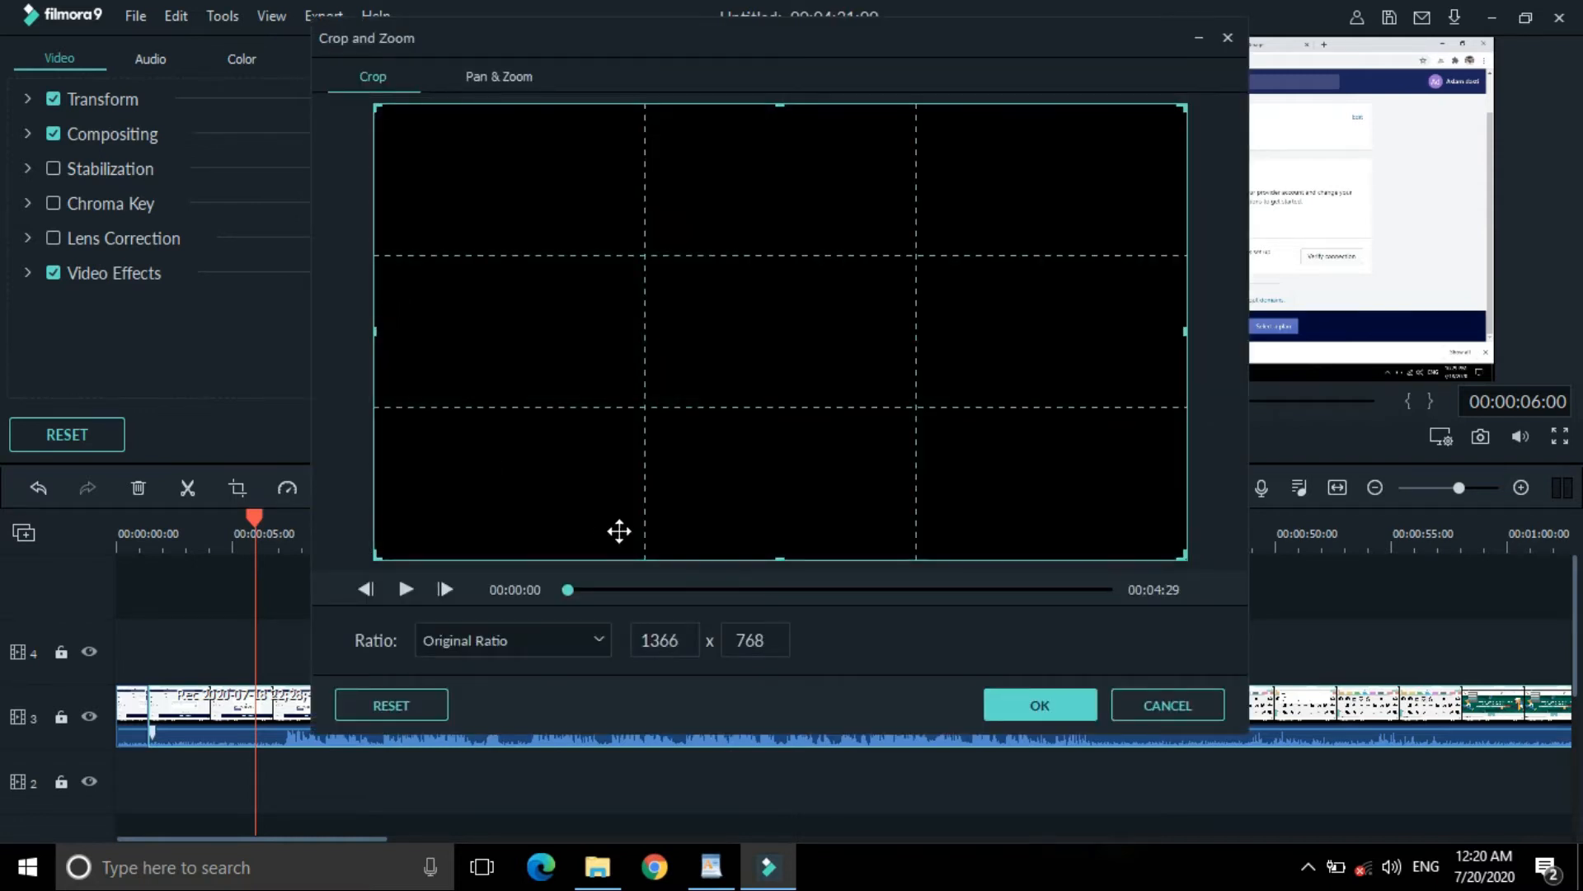
pyautogui.moveTo(378, 558); pyautogui.dragTo(393, 558)
pyautogui.click(1040, 705)
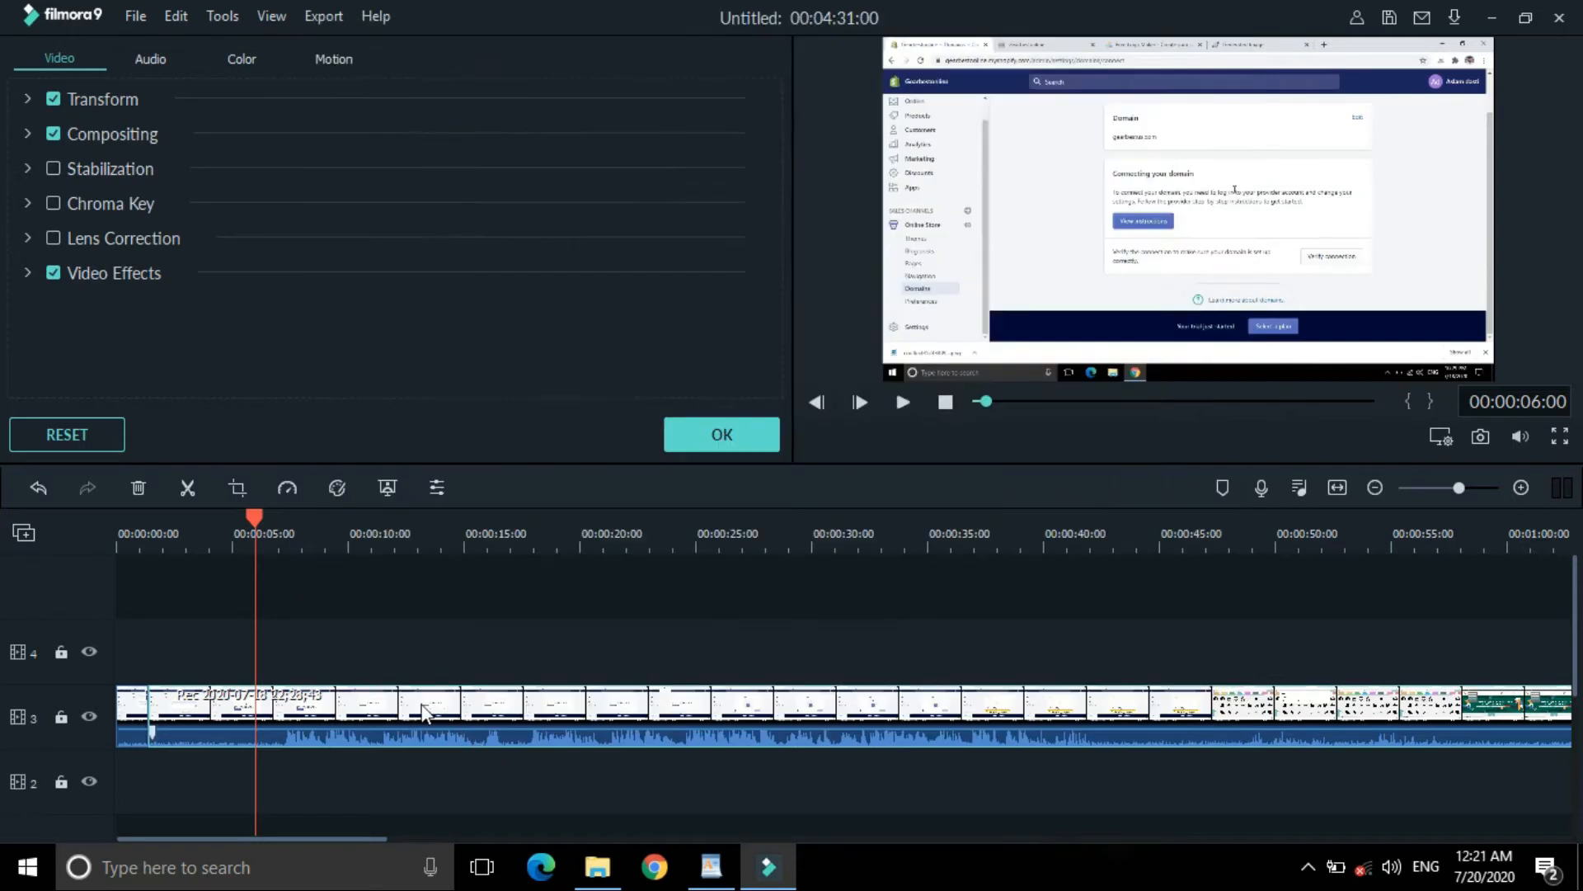
# Step: Play the timeline from the start to check the cropped clip, and undo the crop
pyautogui.click(121, 545)
pyautogui.press('space')
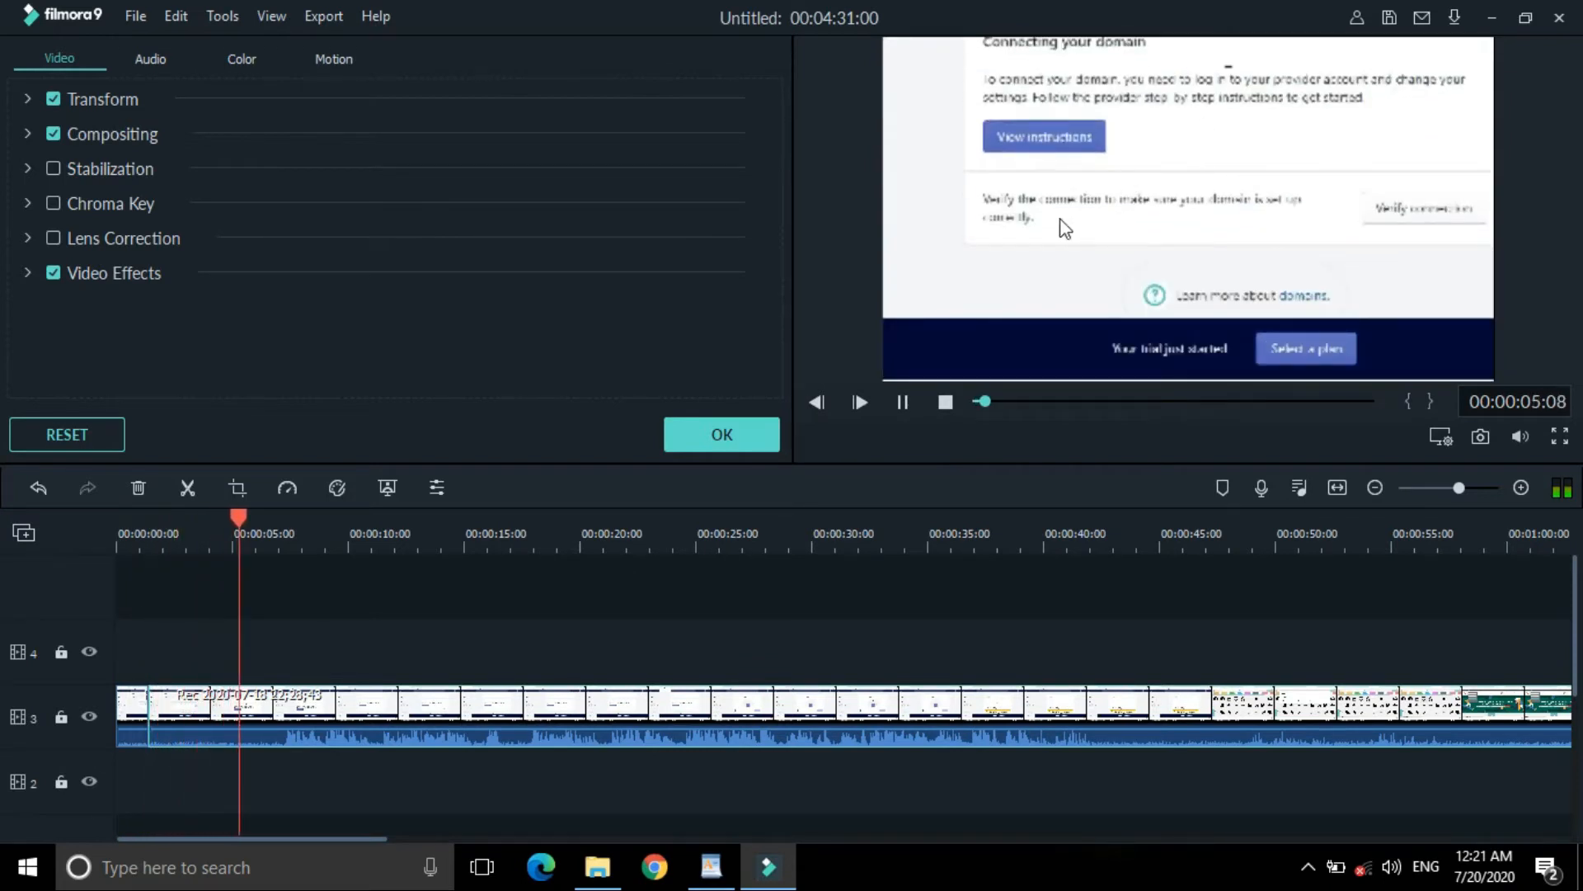
pyautogui.press('space')
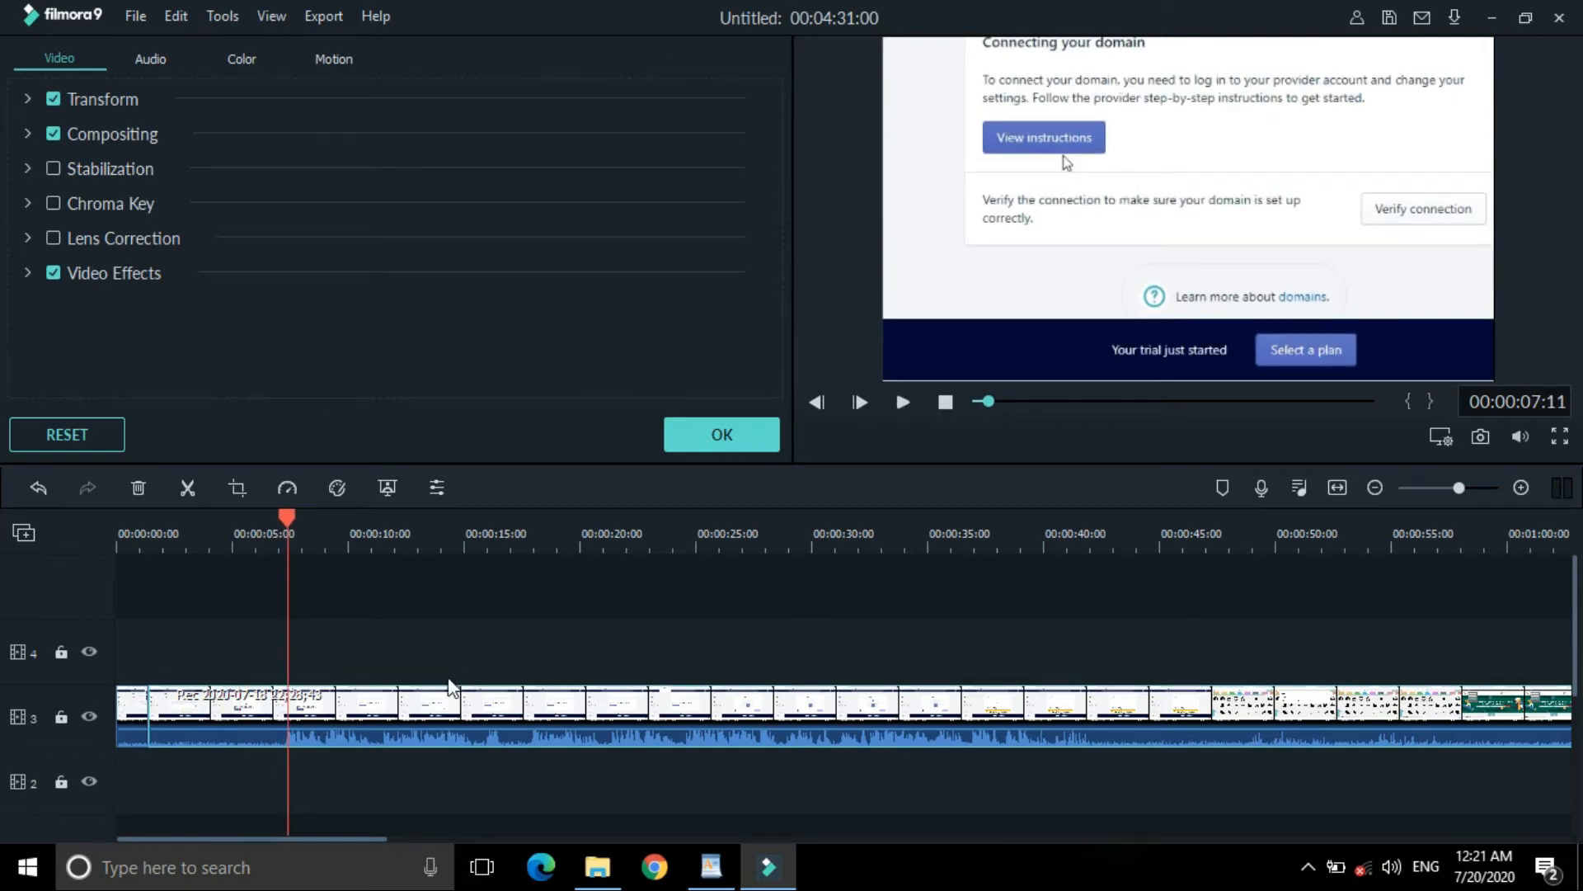
pyautogui.click(35, 489)
pyautogui.click(38, 487)
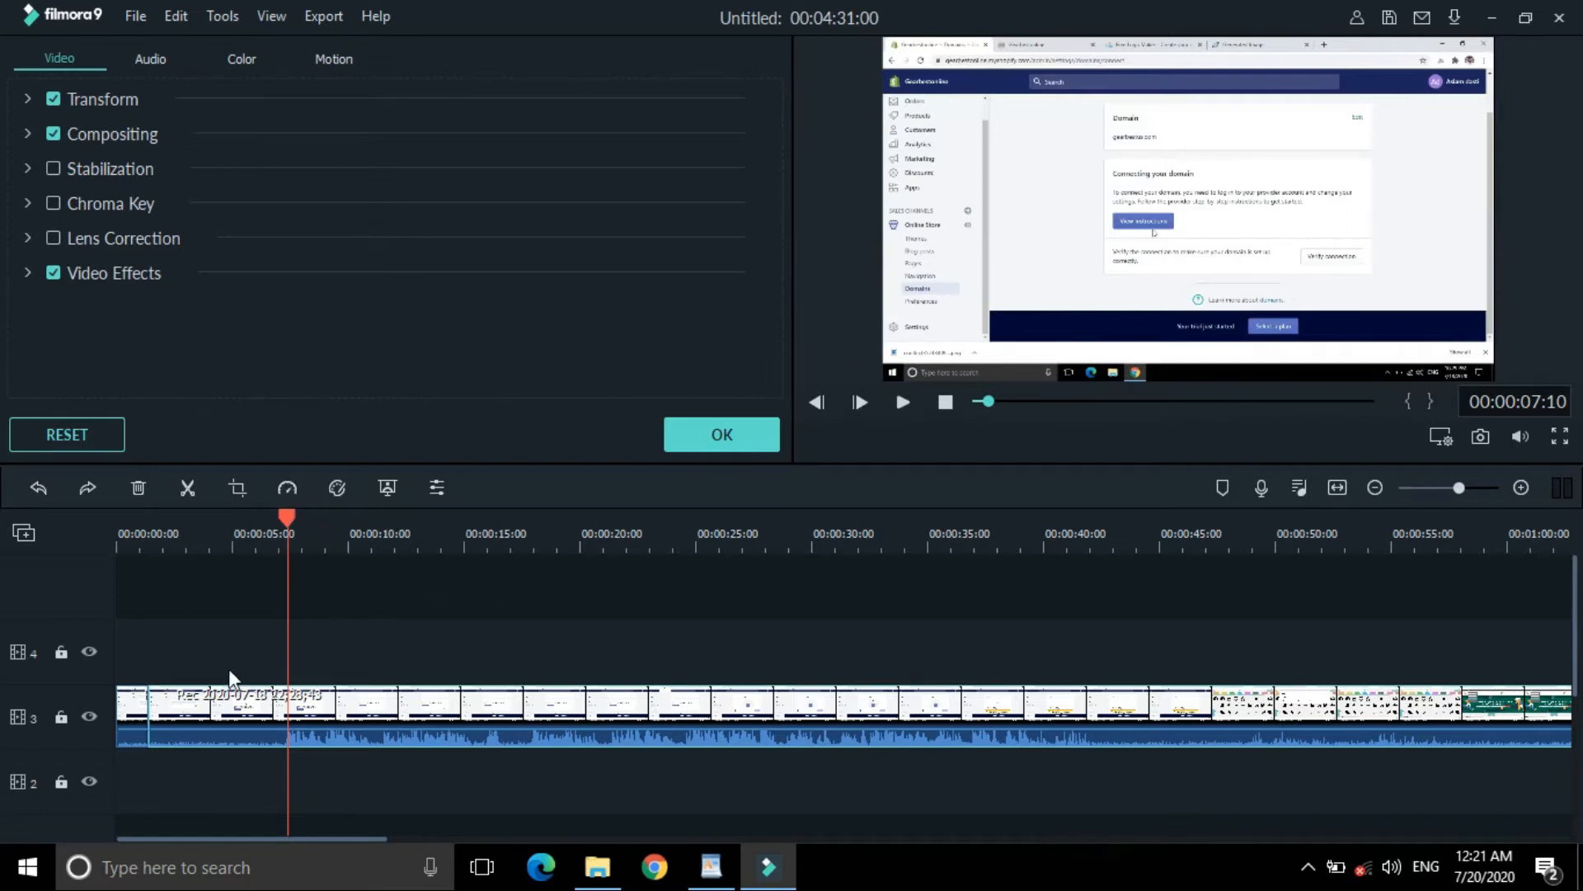
# Step: Position the playhead at 00:00:02:20 and review the speed options for the recording clip
pyautogui.click(181, 543)
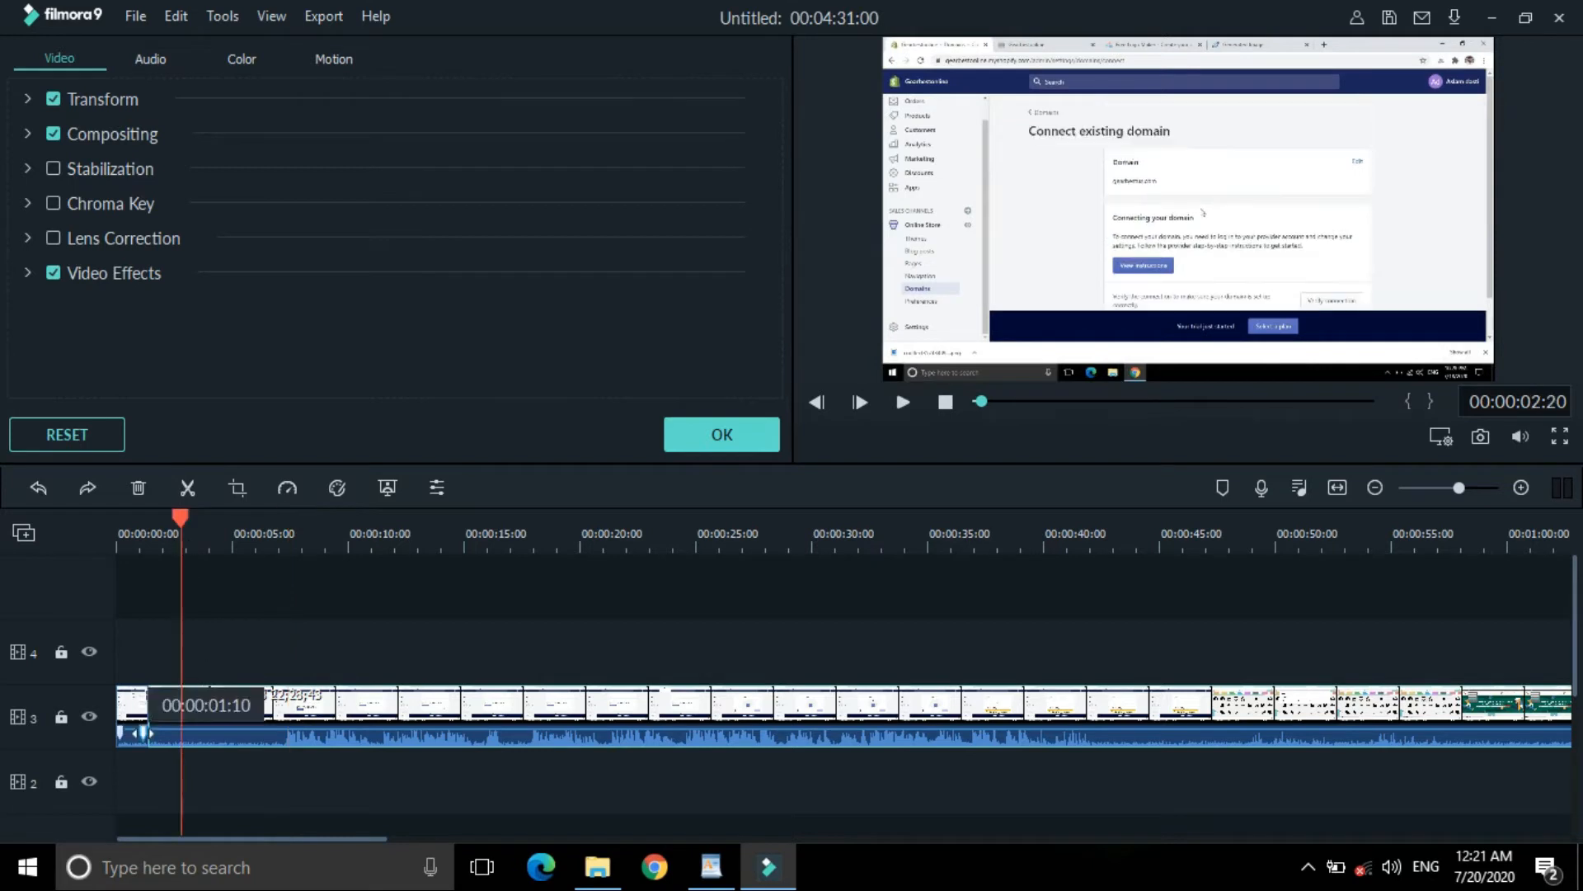
pyautogui.click(285, 487)
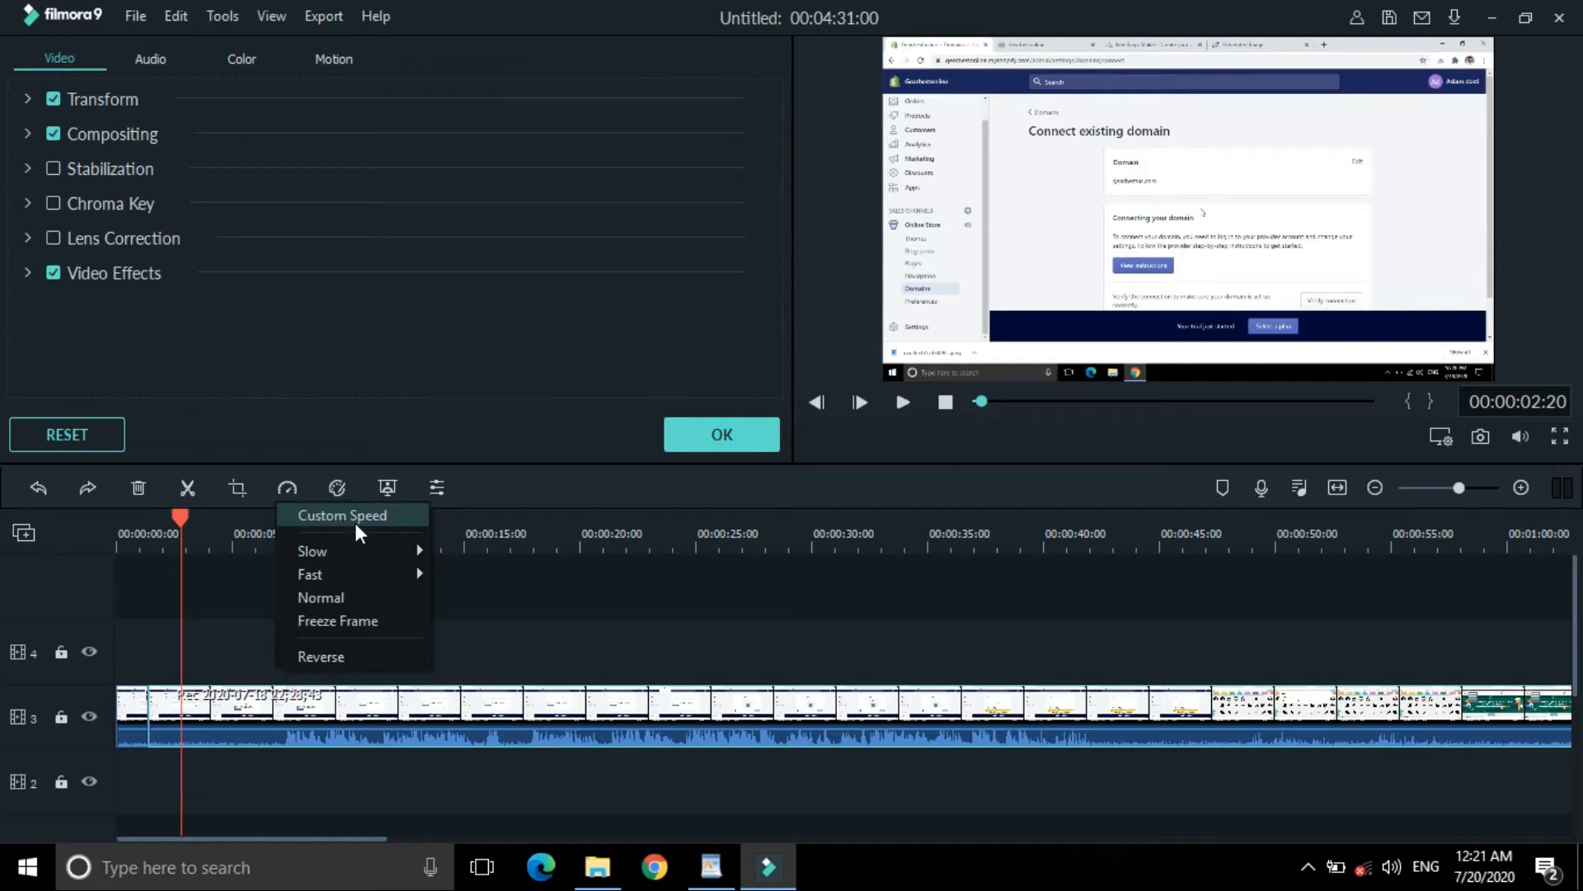
pyautogui.moveTo(356, 557)
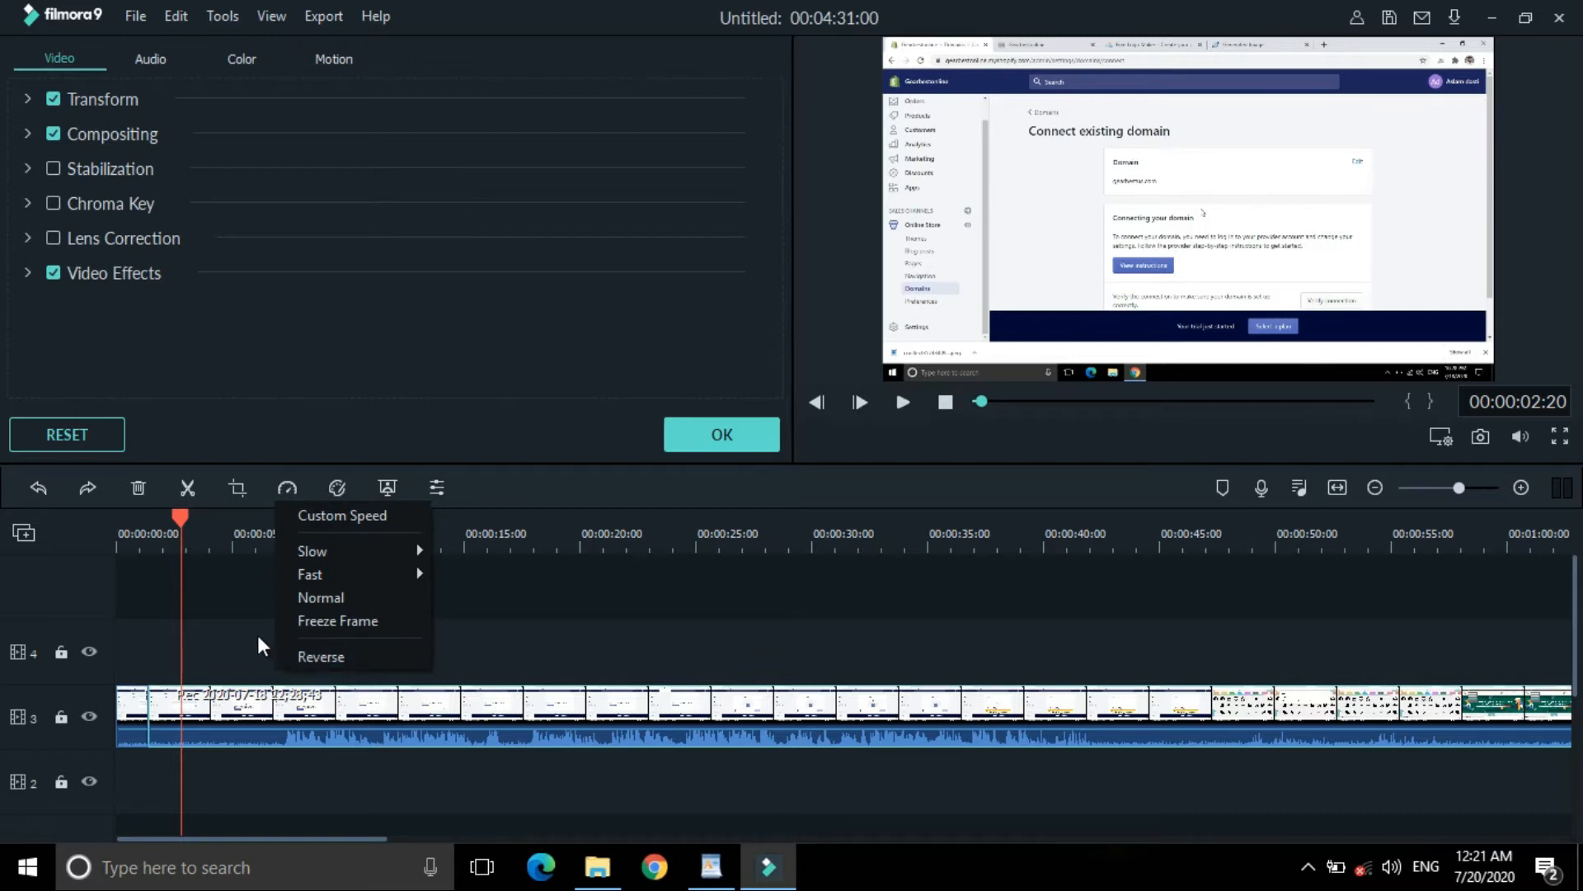
pyautogui.click(243, 612)
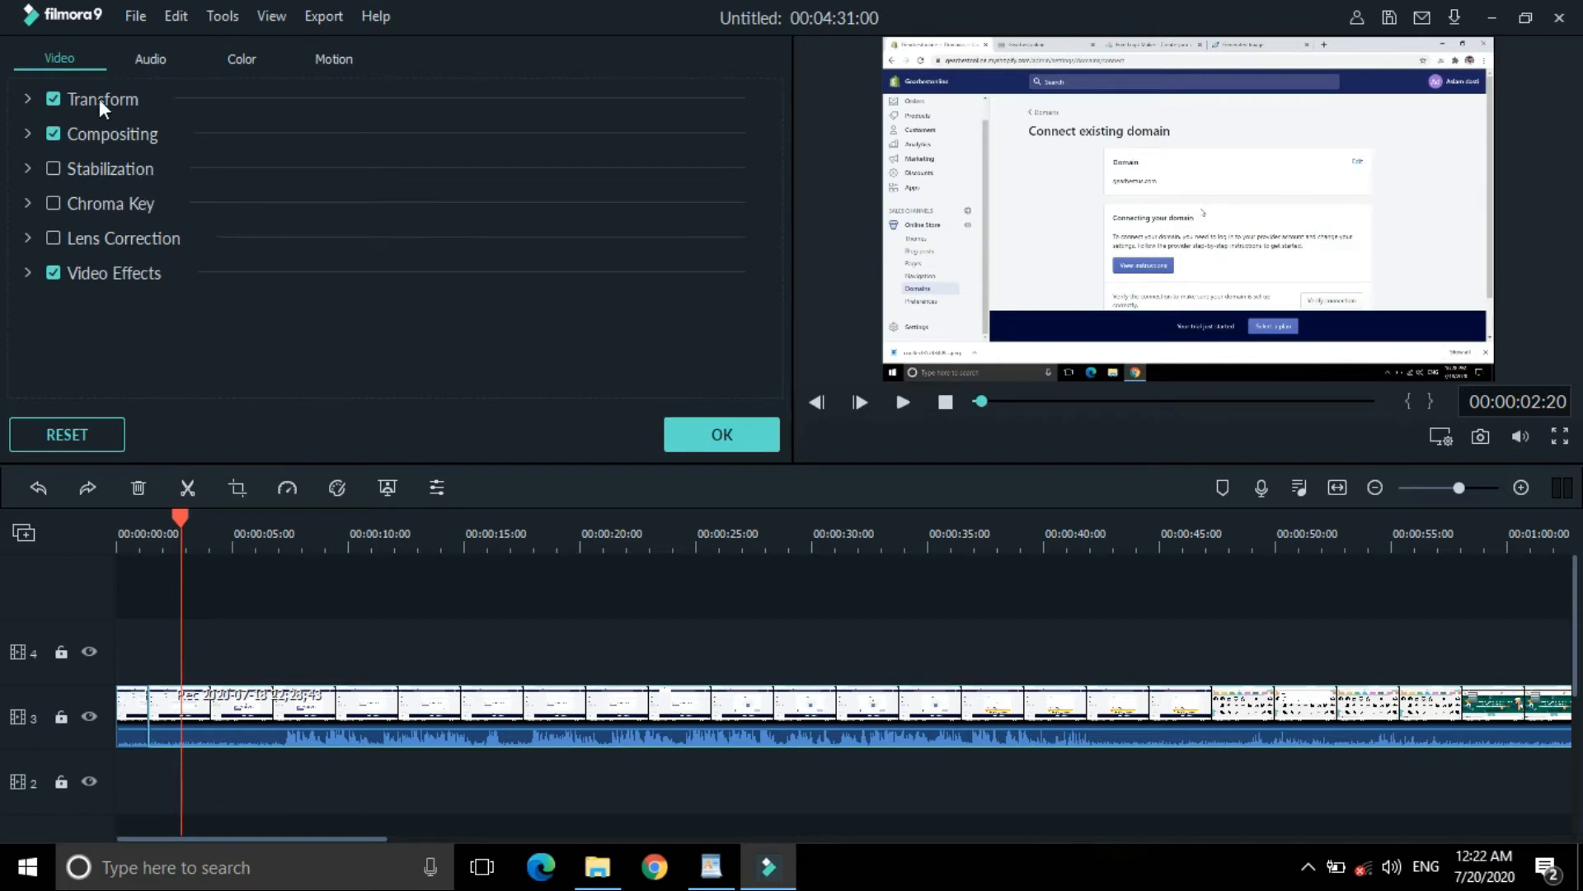
# Step: Try the horizontal and vertical flips in the clip's Transform settings, reverting each one
pyautogui.click(28, 98)
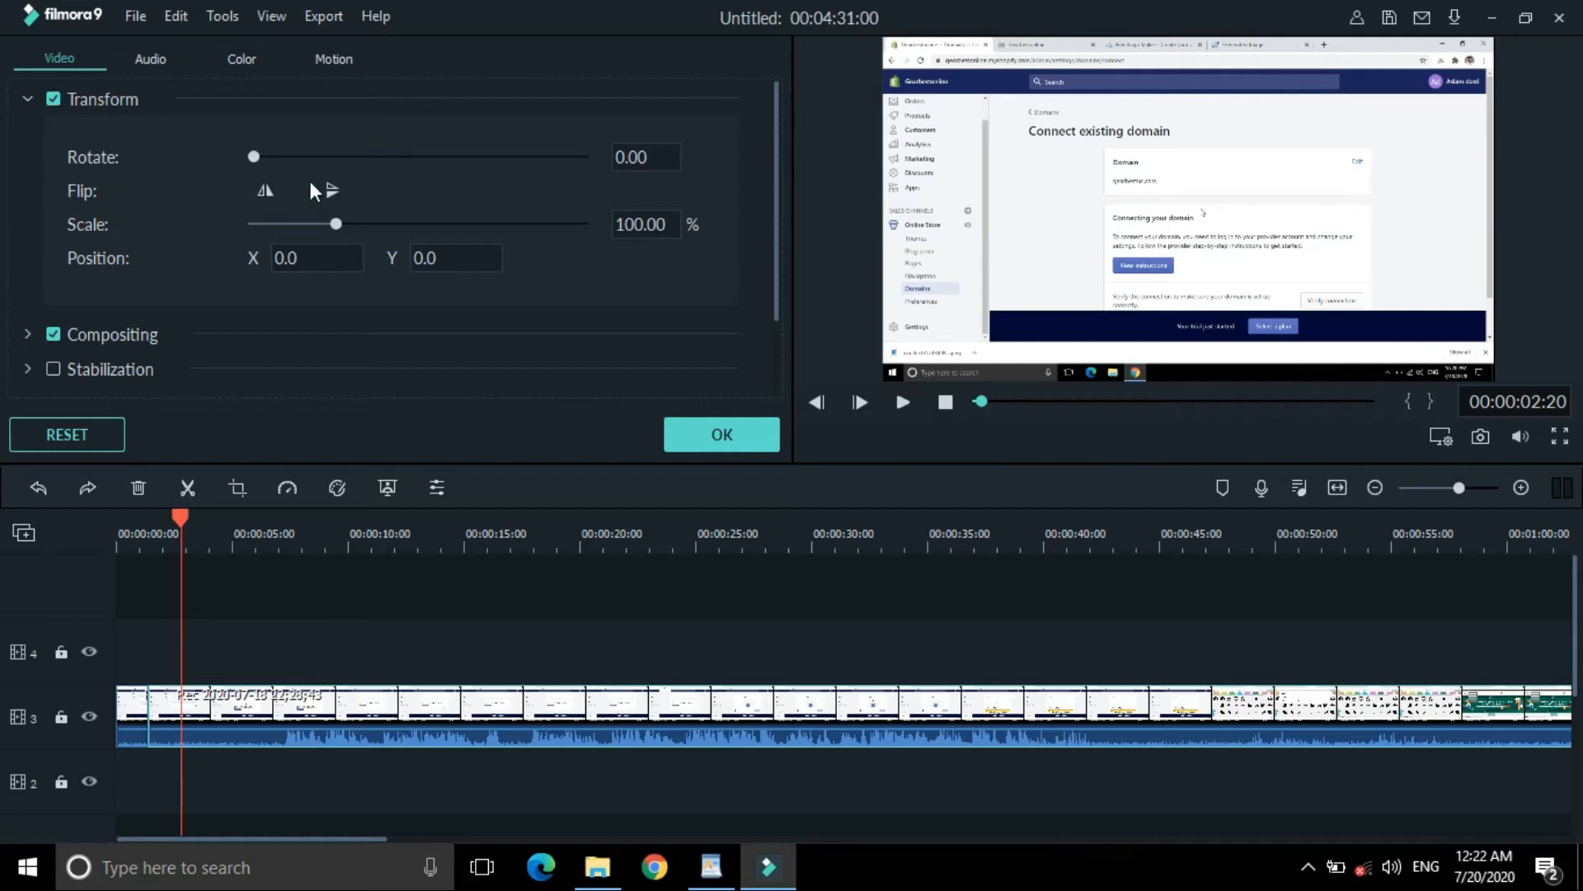
pyautogui.click(264, 191)
pyautogui.click(271, 190)
pyautogui.click(334, 191)
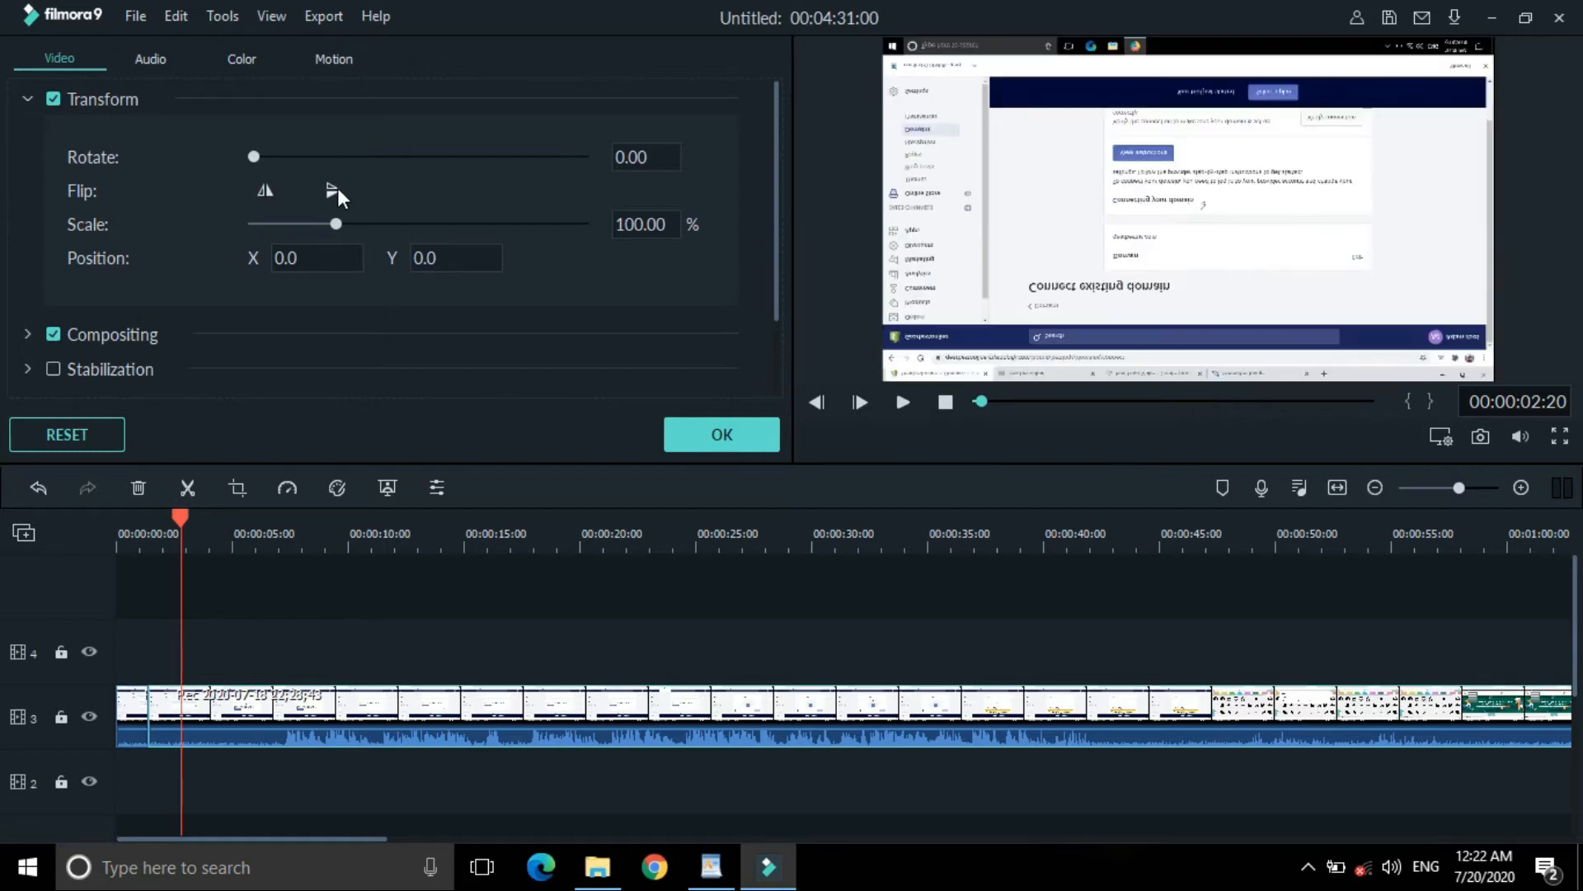
pyautogui.click(334, 191)
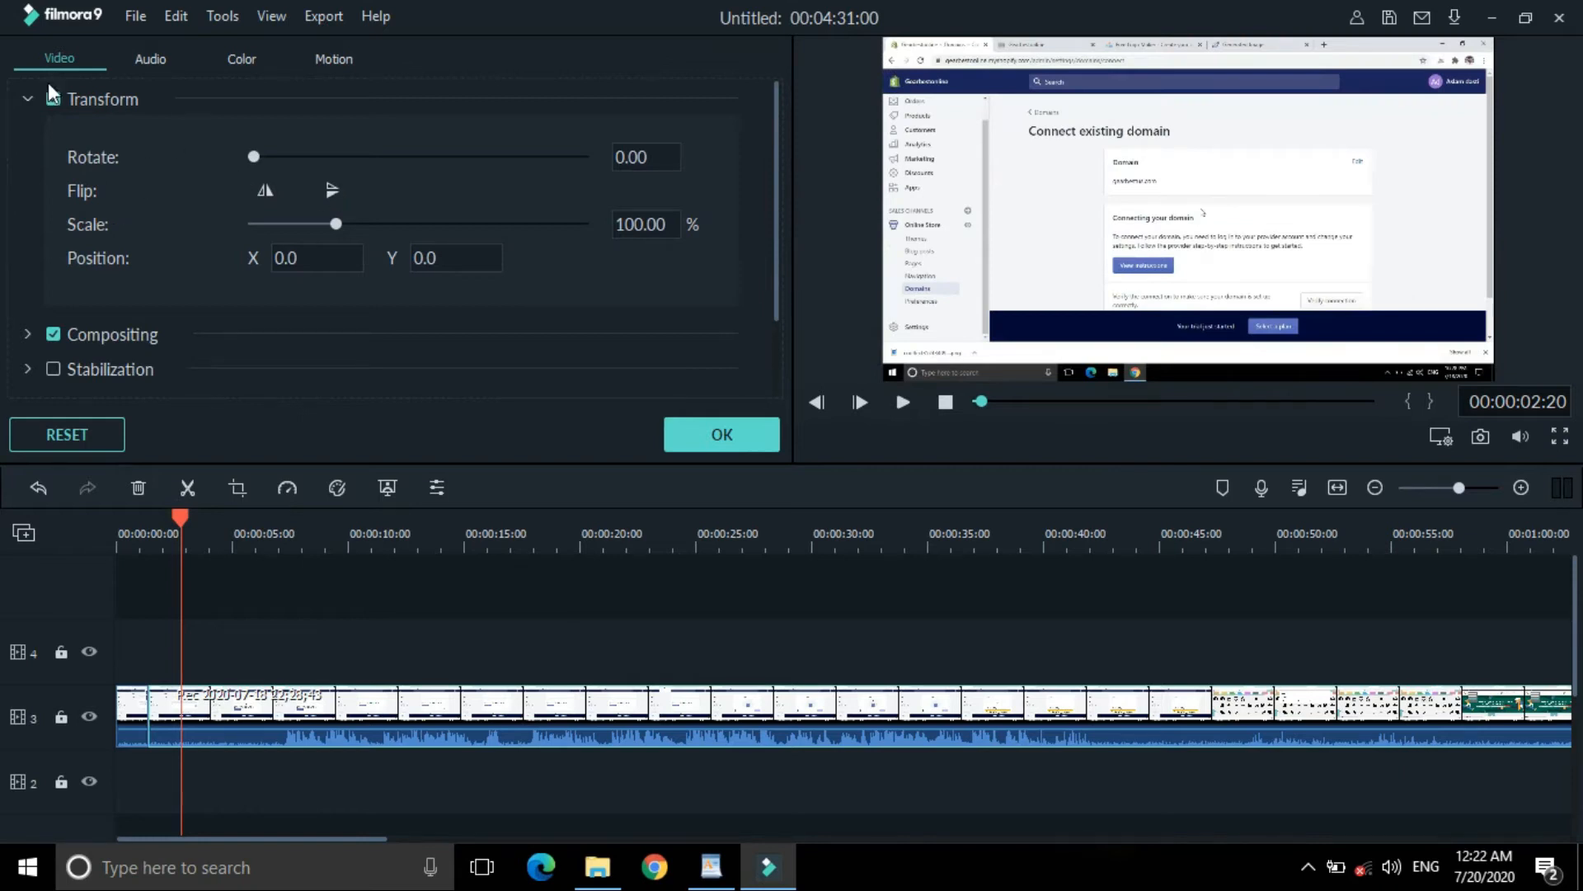
pyautogui.click(28, 98)
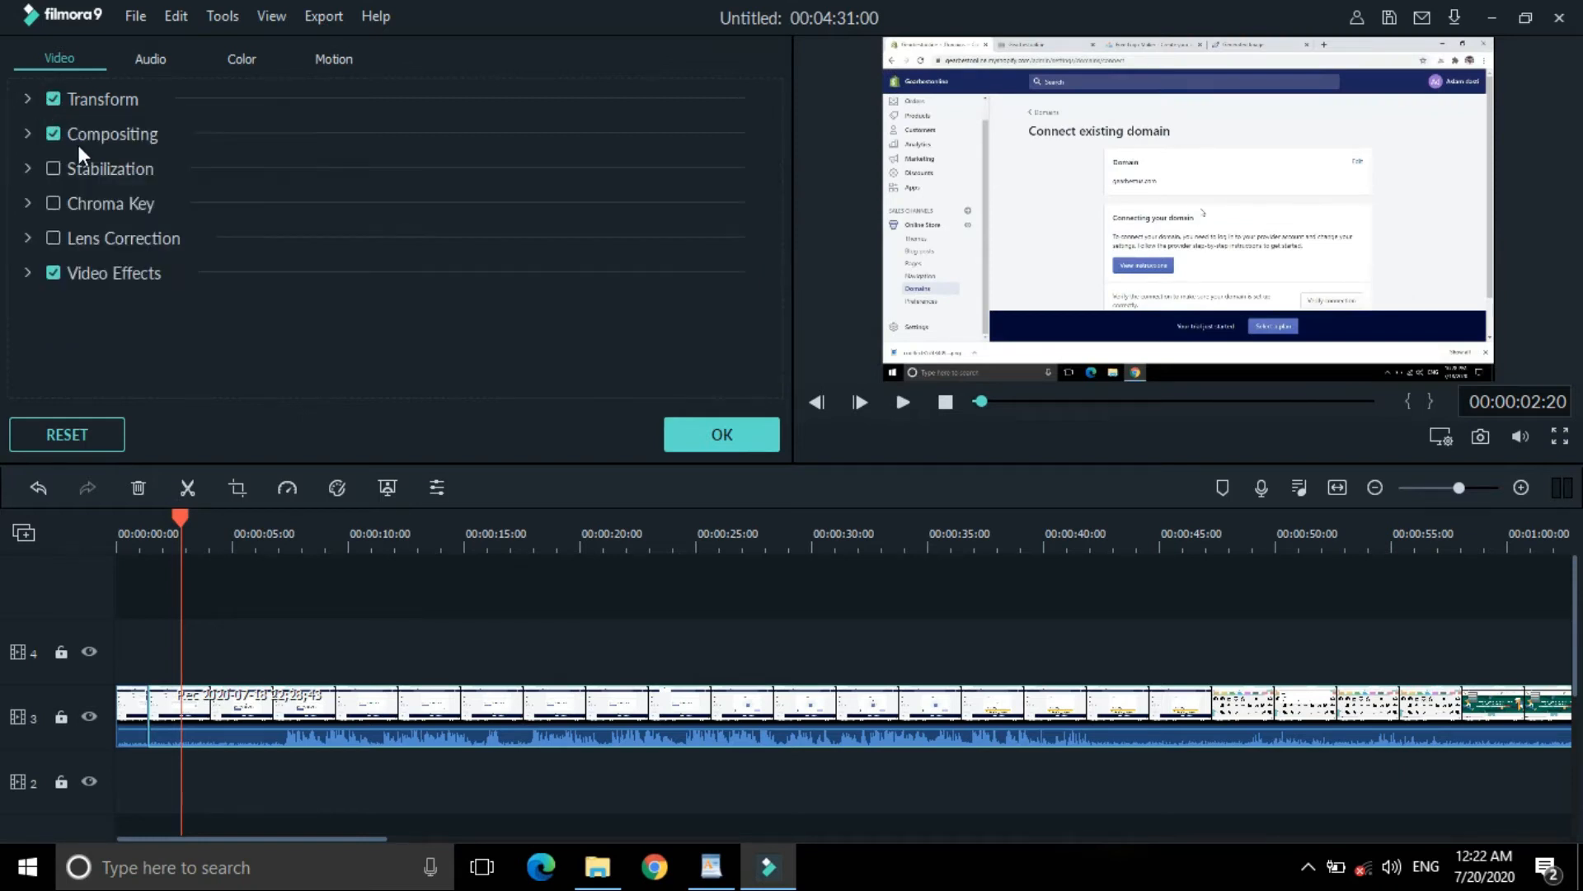
# Step: In the clip's Compositing settings, lower the opacity to about 89% and try the Darken and Color Burn blending modes
pyautogui.click(28, 131)
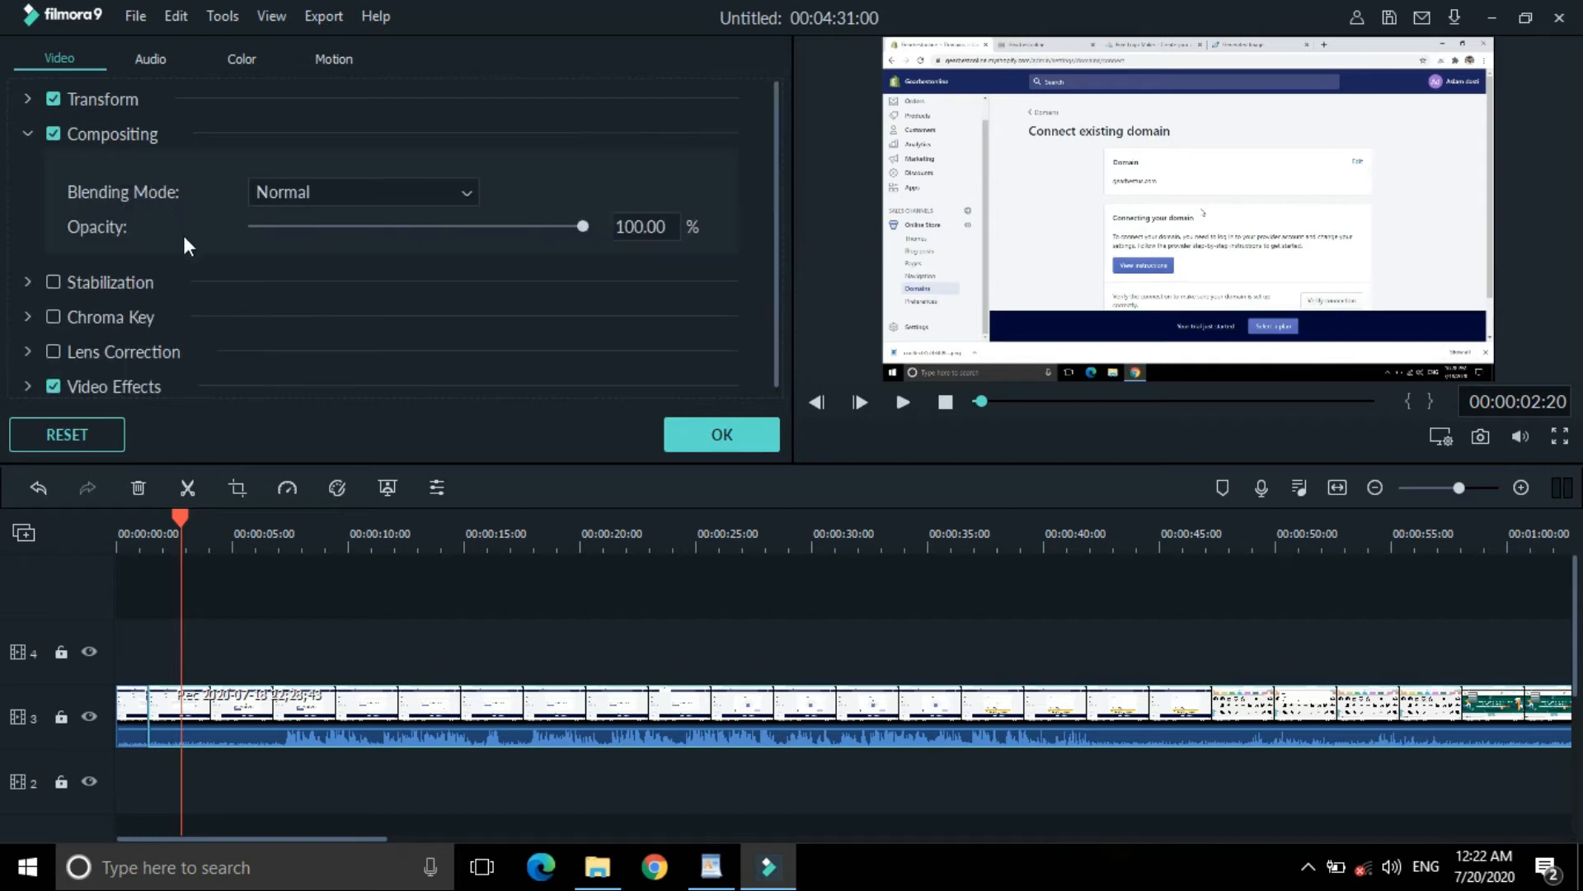
pyautogui.moveTo(587, 227); pyautogui.dragTo(549, 224)
pyautogui.click(431, 190)
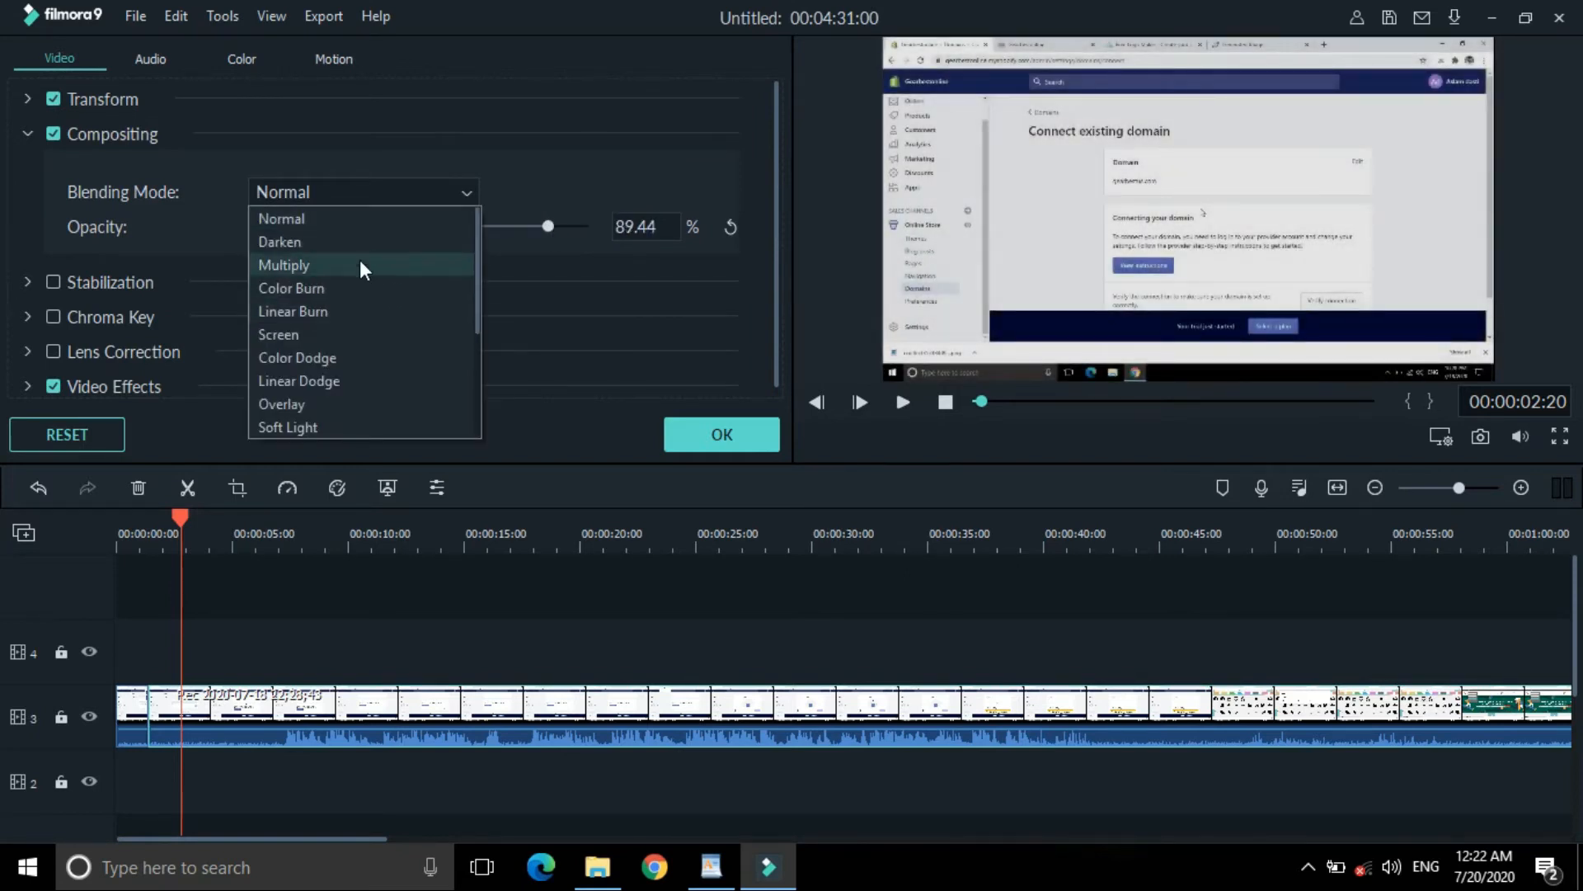
pyautogui.click(341, 243)
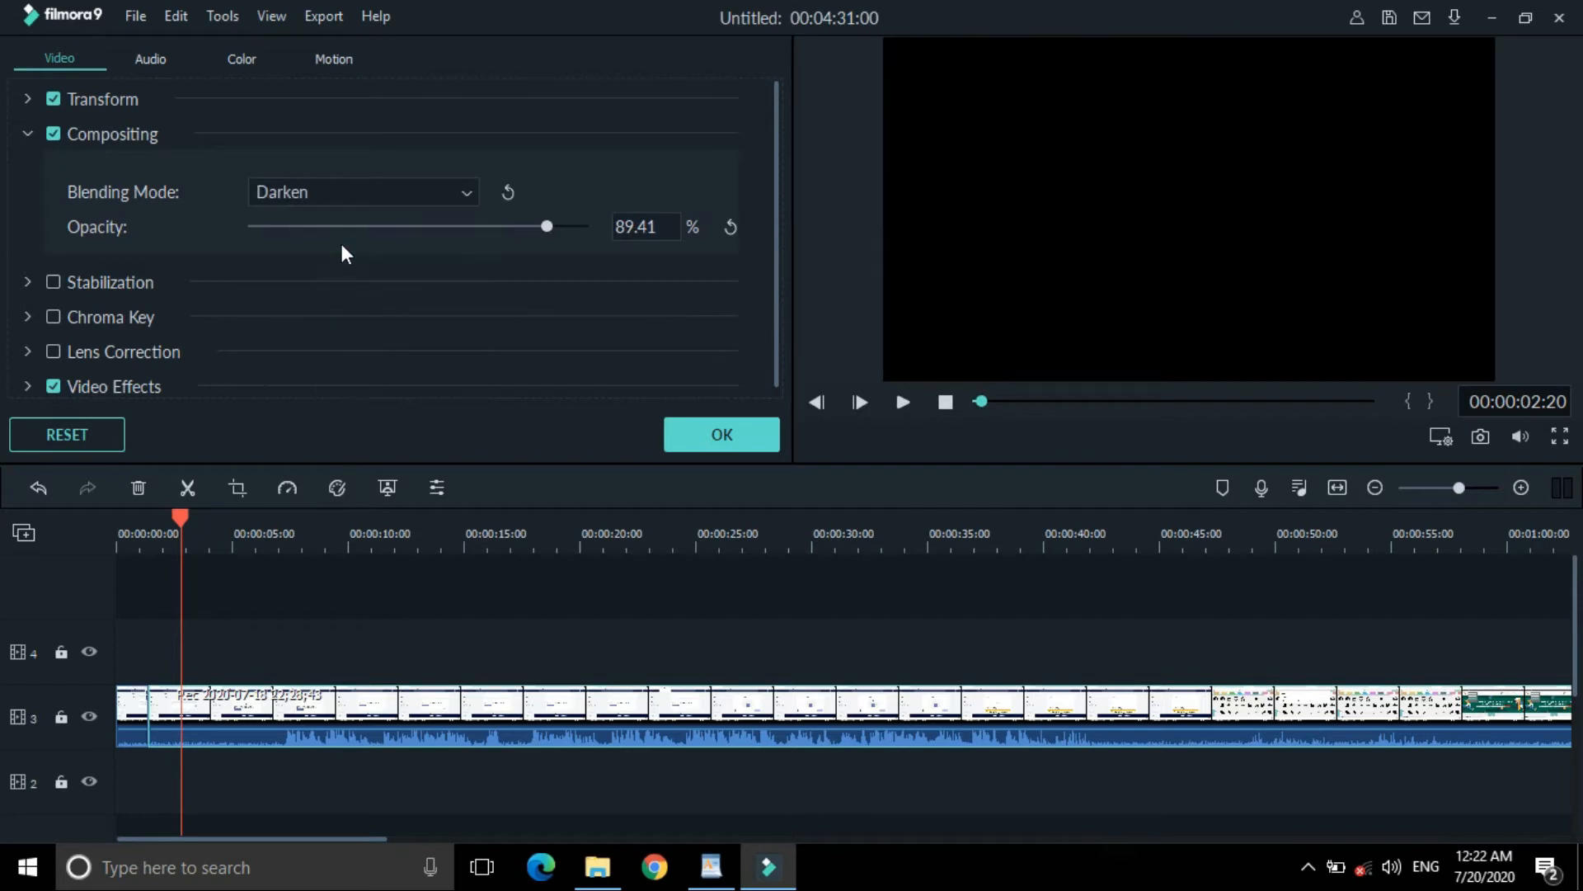
pyautogui.click(414, 190)
pyautogui.click(353, 290)
# Step: Set the clip's opacity to 78.82% and its blending mode to Normal
pyautogui.moveTo(540, 226); pyautogui.dragTo(616, 231)
pyautogui.click(512, 227)
pyautogui.click(437, 190)
pyautogui.click(364, 219)
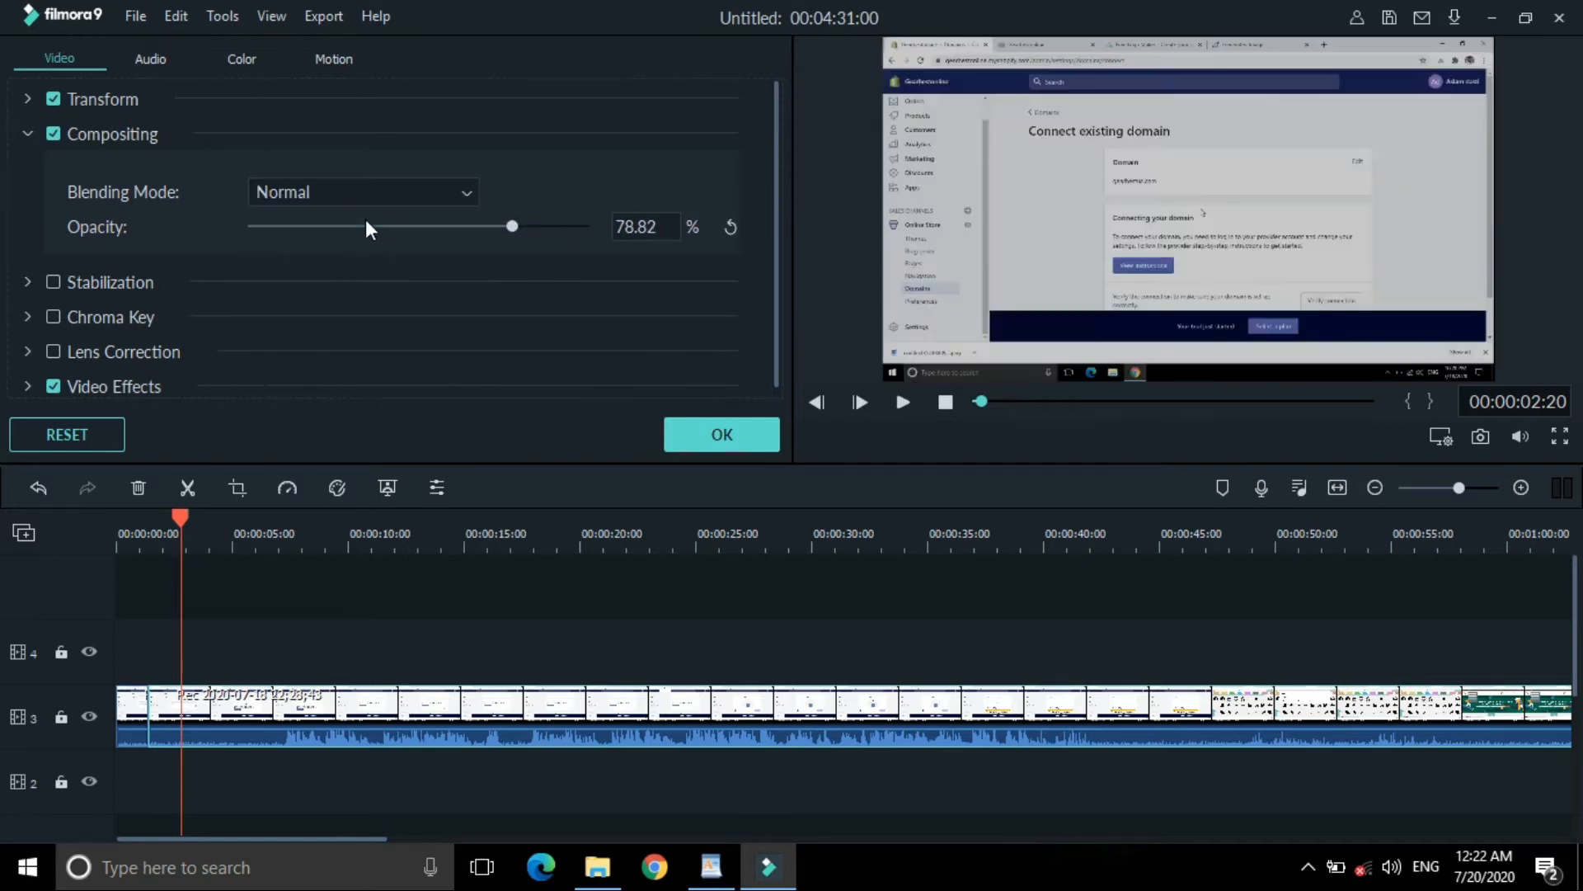
pyautogui.click(26, 134)
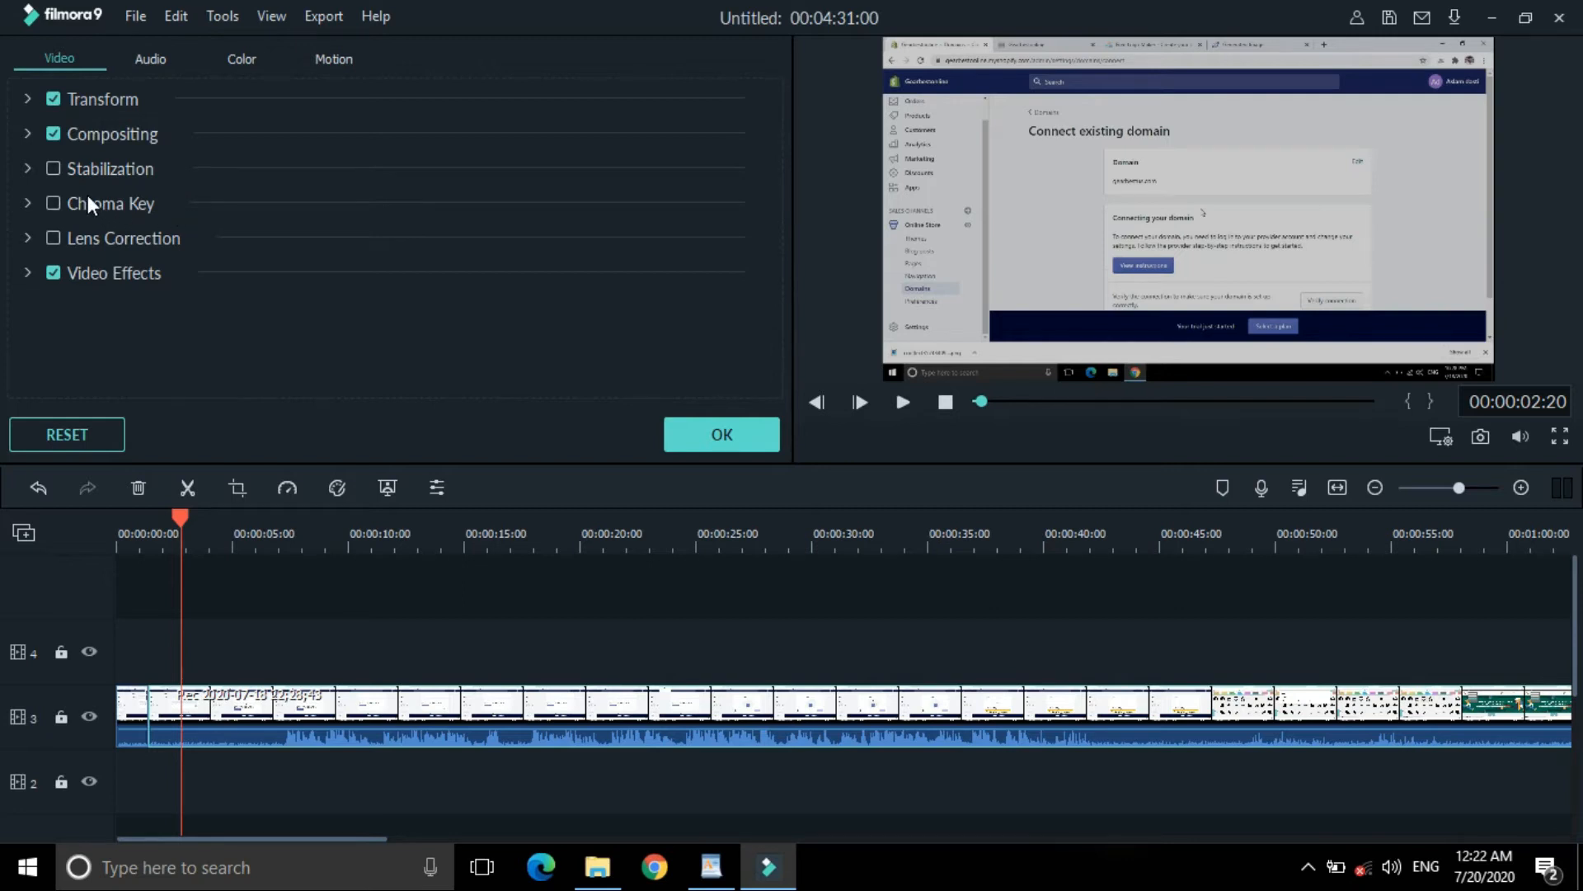
# Step: Enable Stabilization for the recording clip and collapse its settings
pyautogui.click(53, 169)
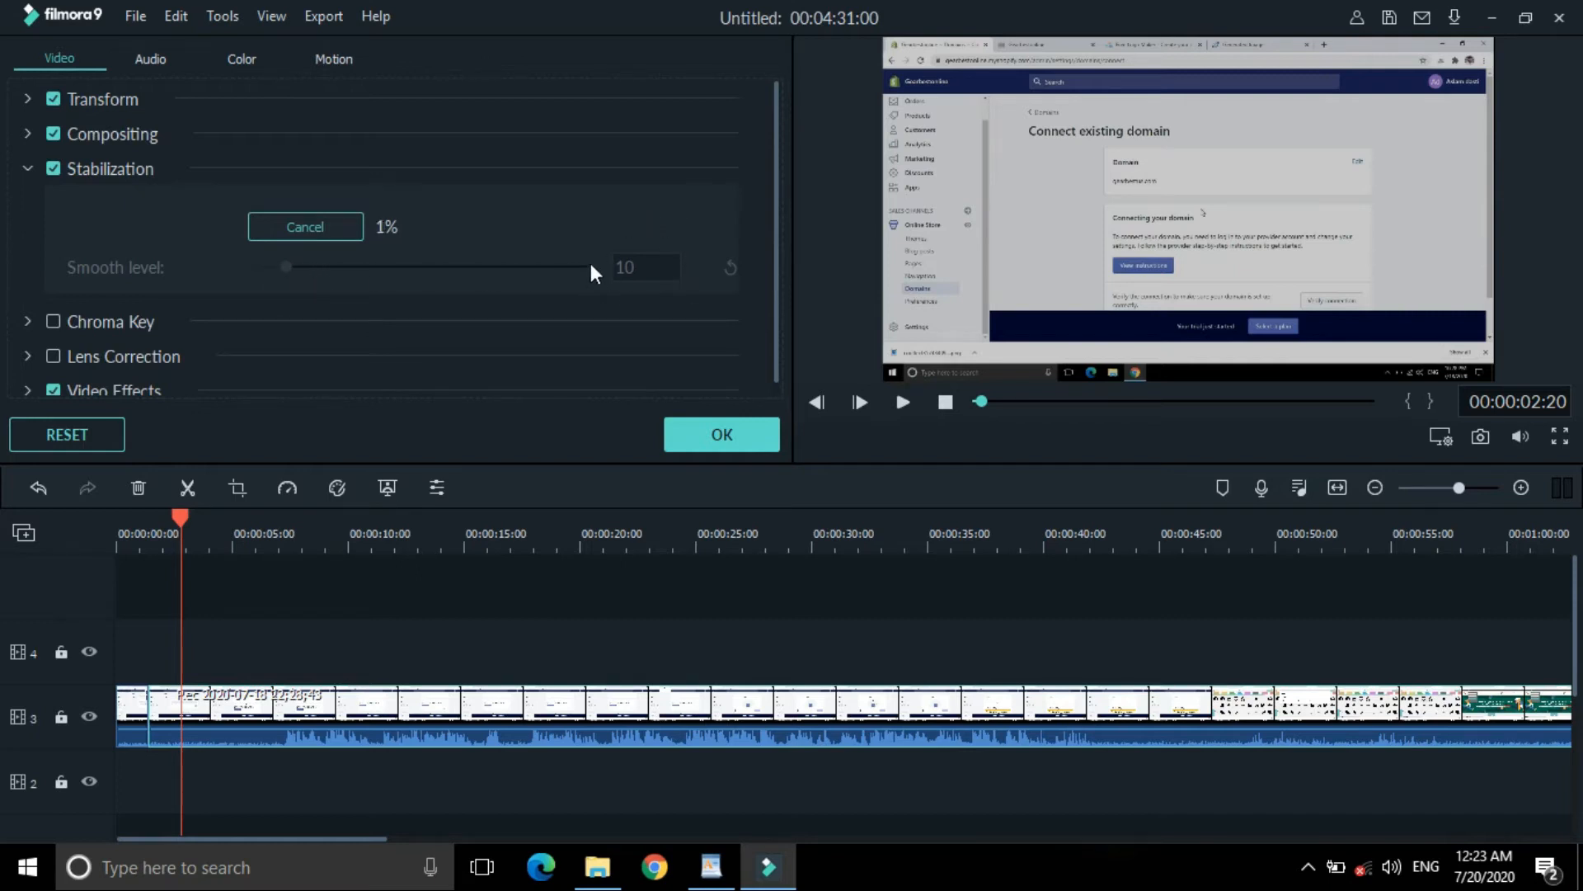
pyautogui.click(28, 163)
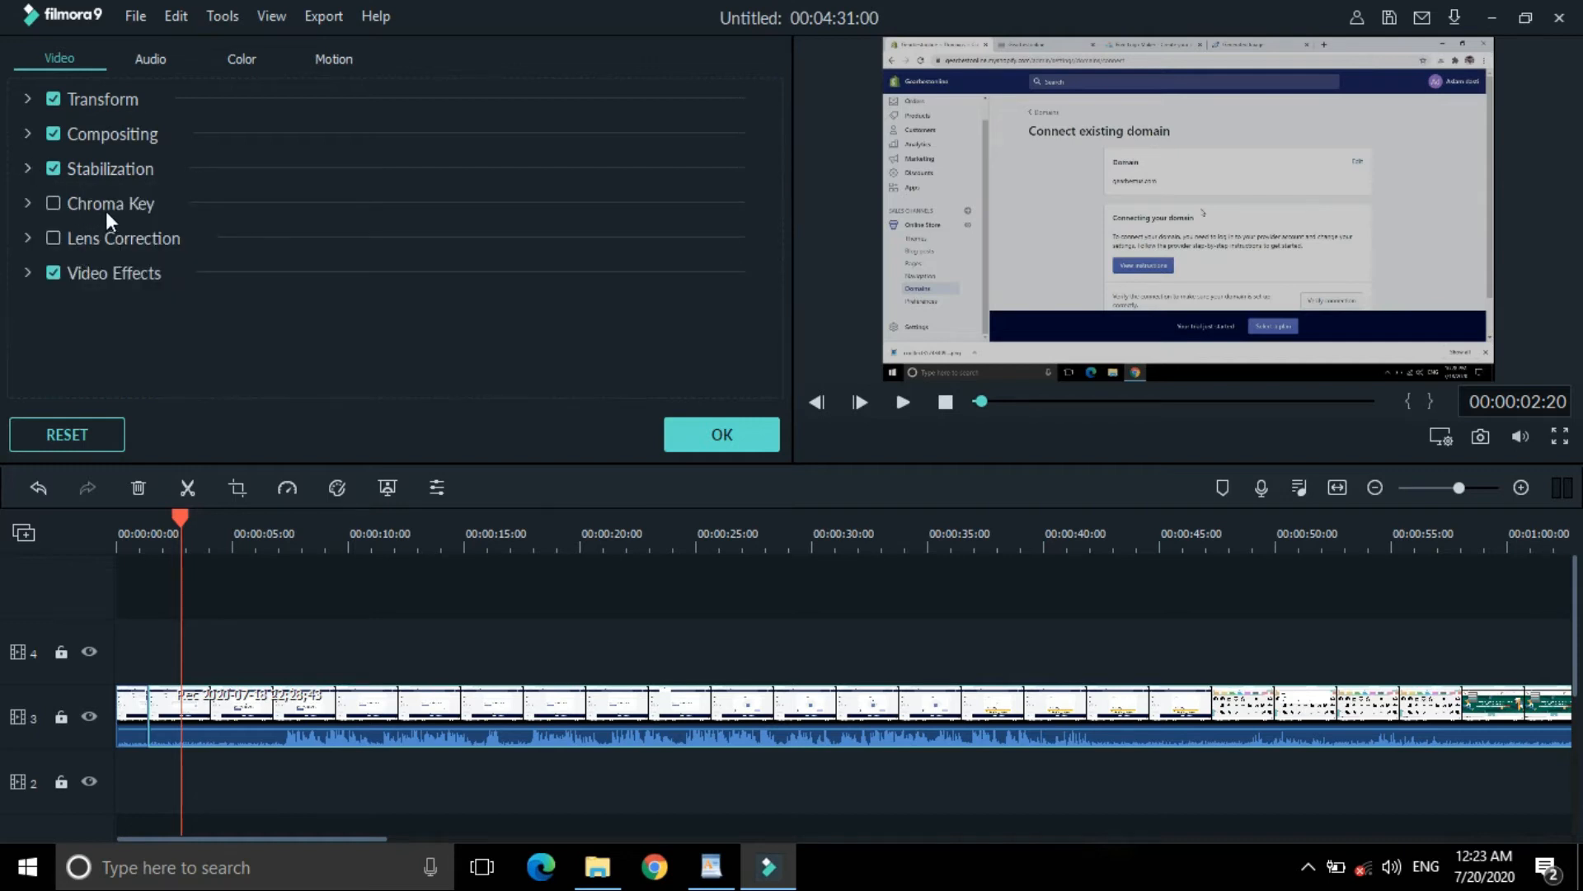
# Step: Enable Chroma Key on the clip, sampling the light grey page background as key colour, with offset 16 and tolerance 55
pyautogui.click(53, 203)
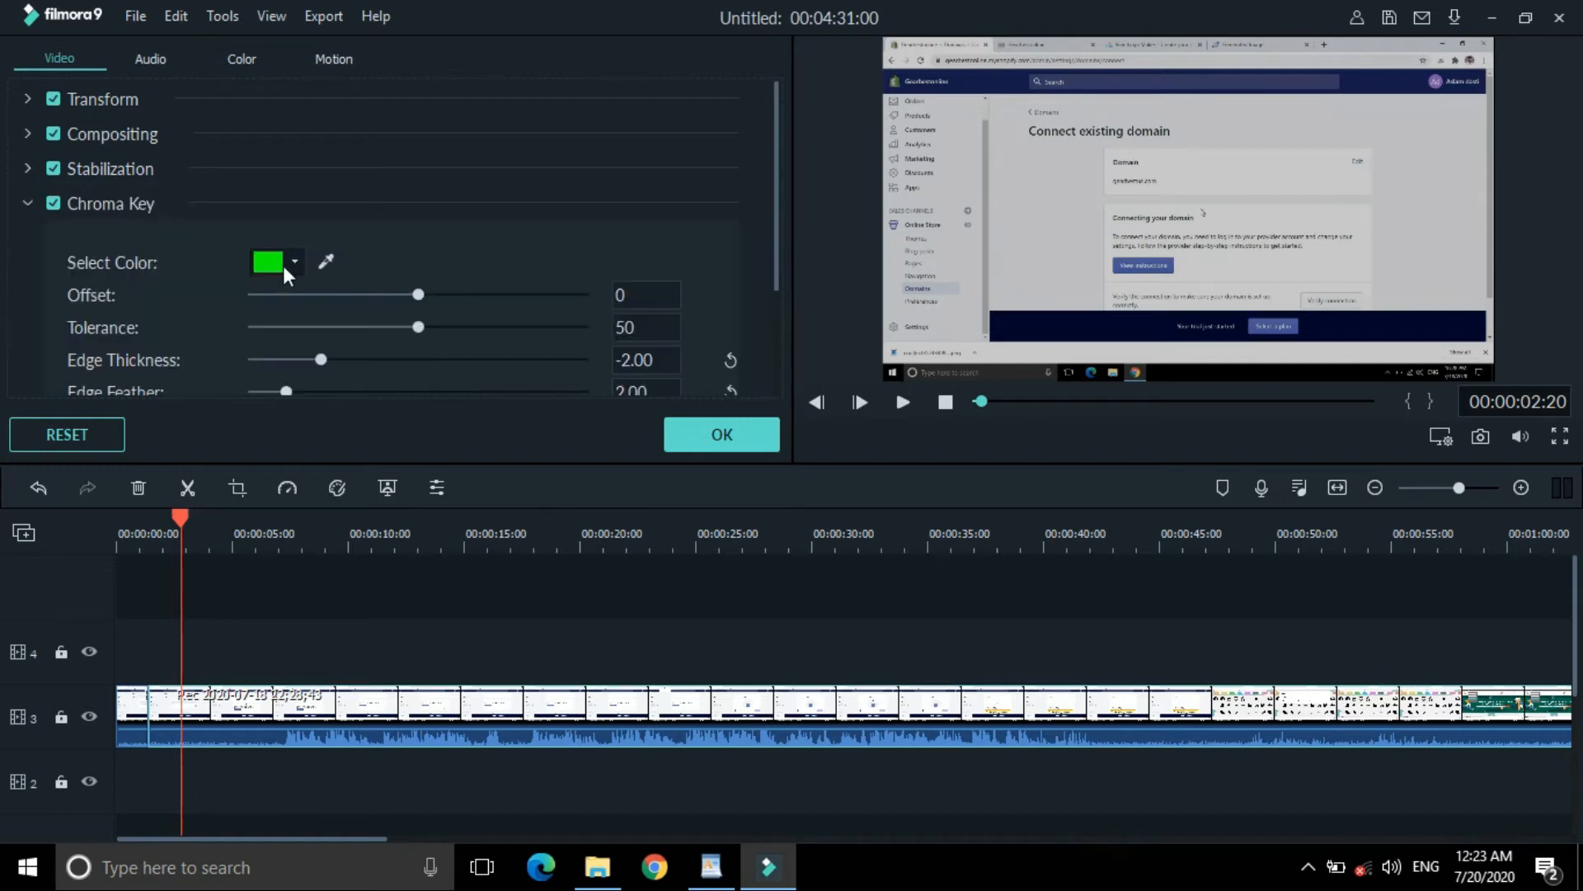
pyautogui.click(326, 261)
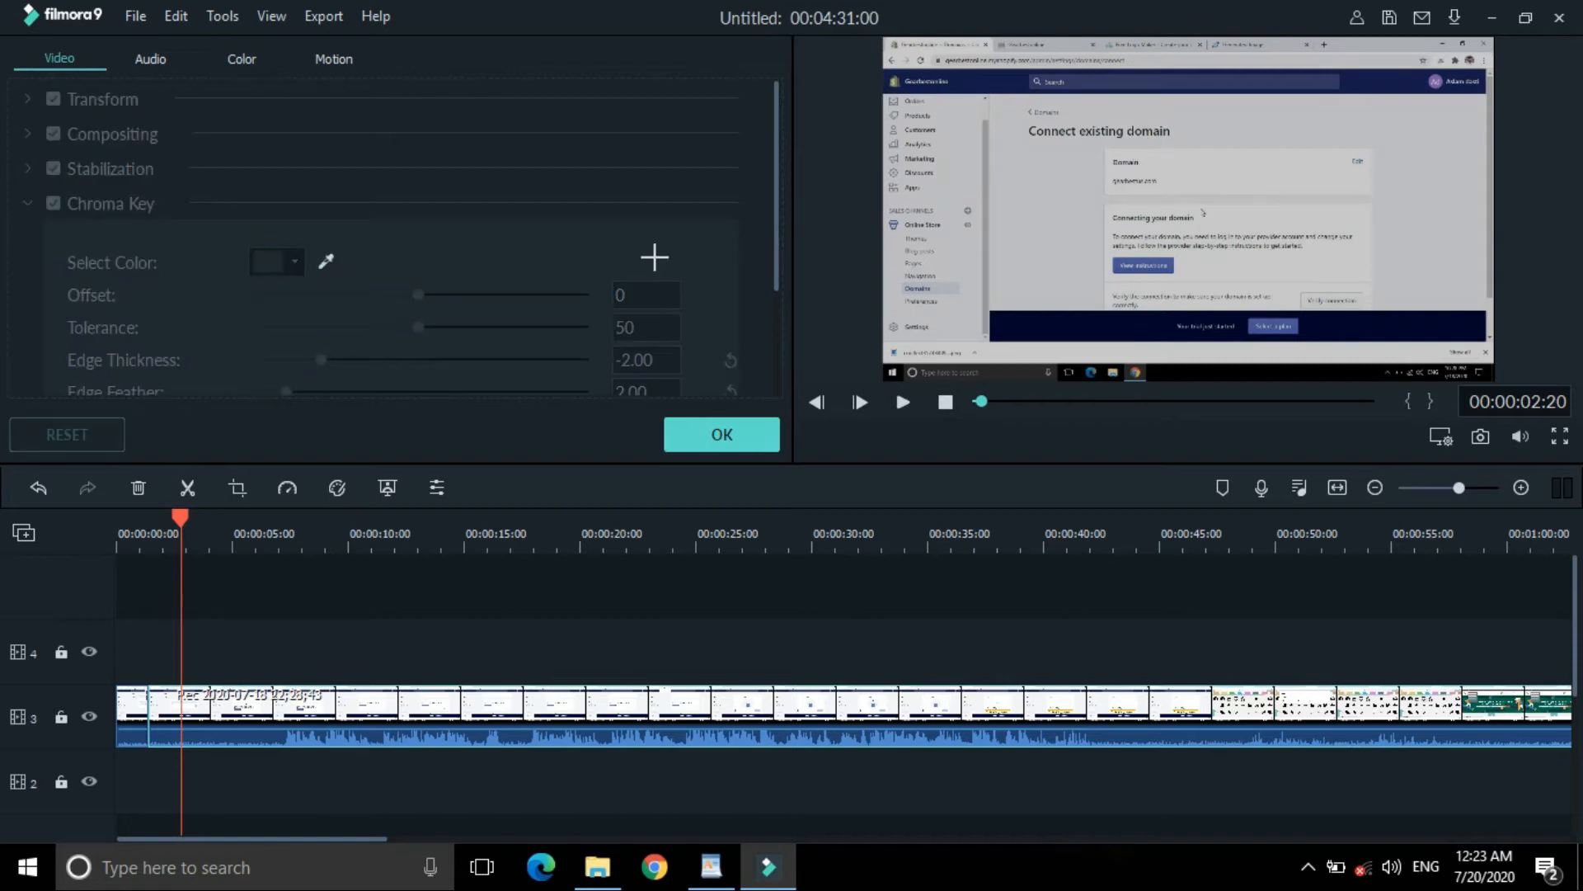
pyautogui.click(1051, 212)
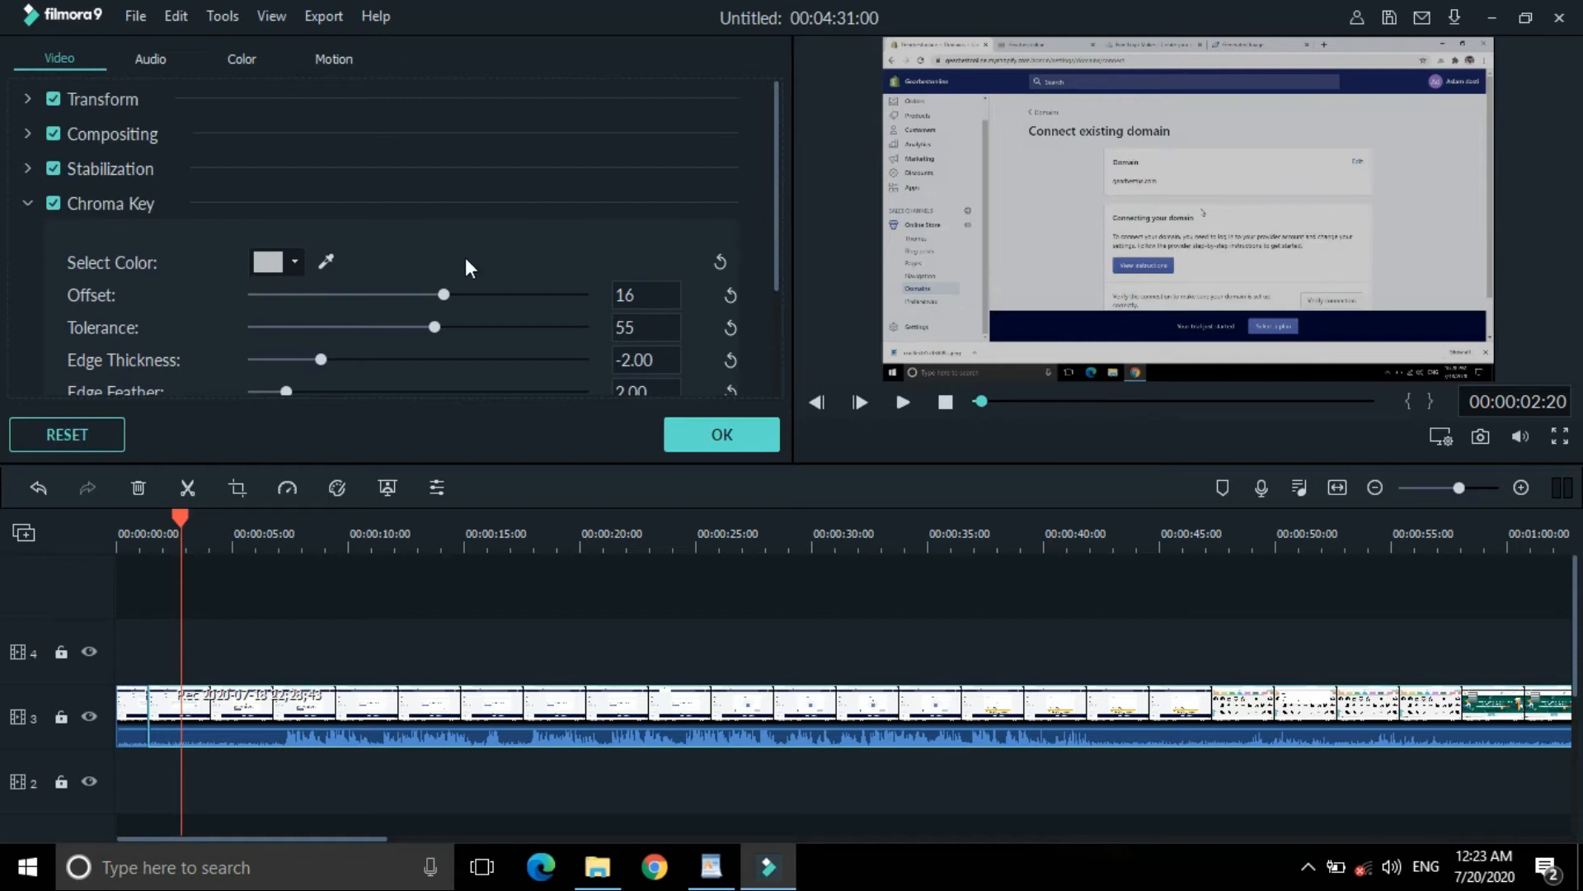
pyautogui.scroll(-2, 462, 255)
pyautogui.scroll(2, 54, 156)
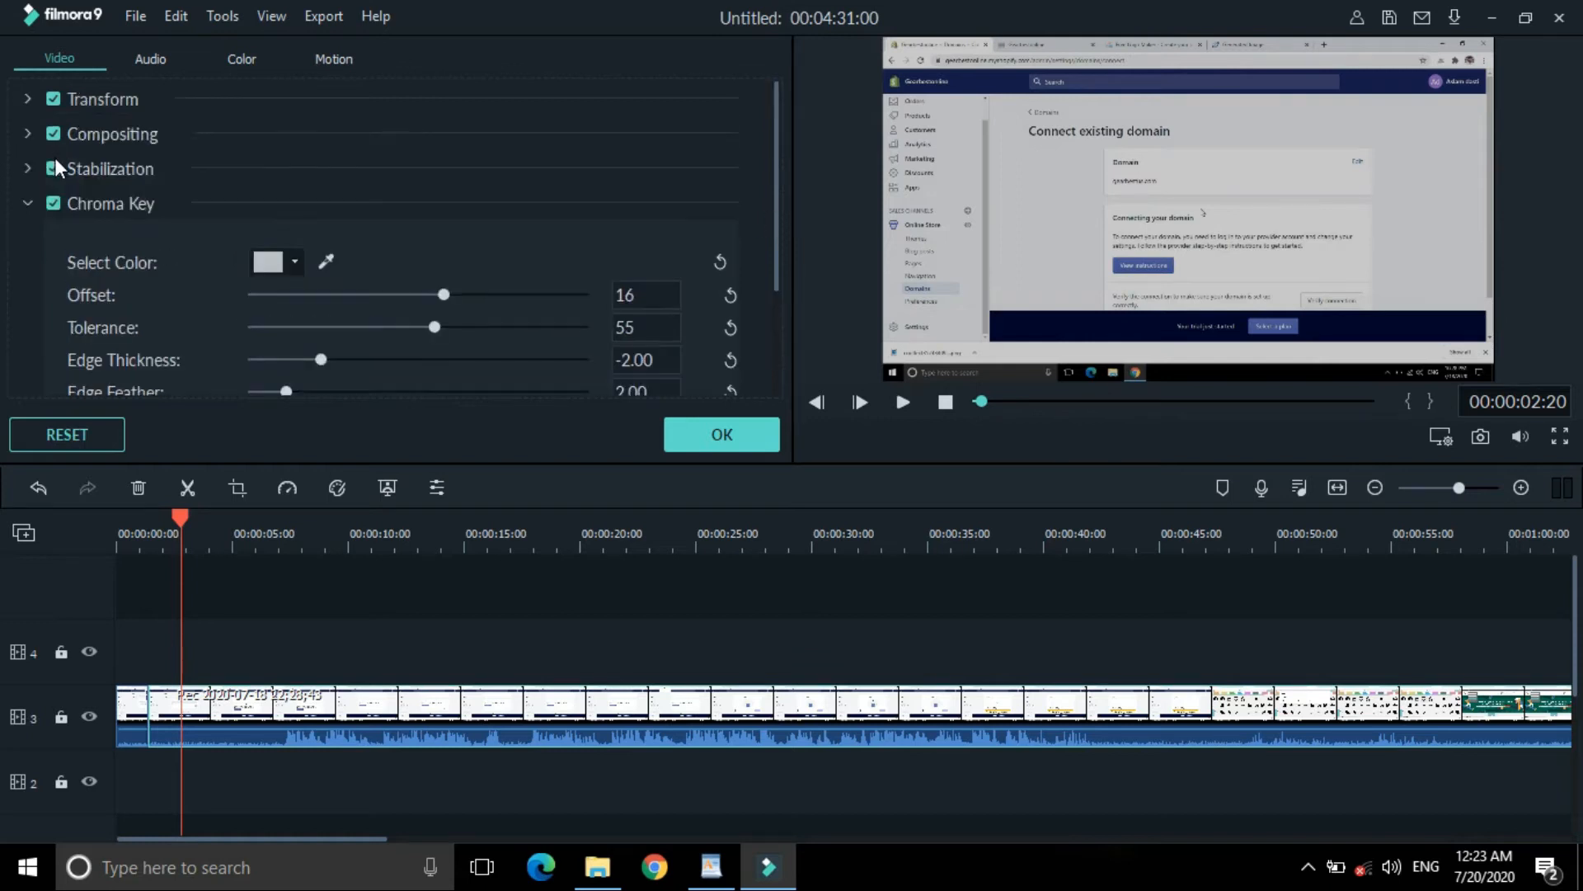
pyautogui.click(27, 204)
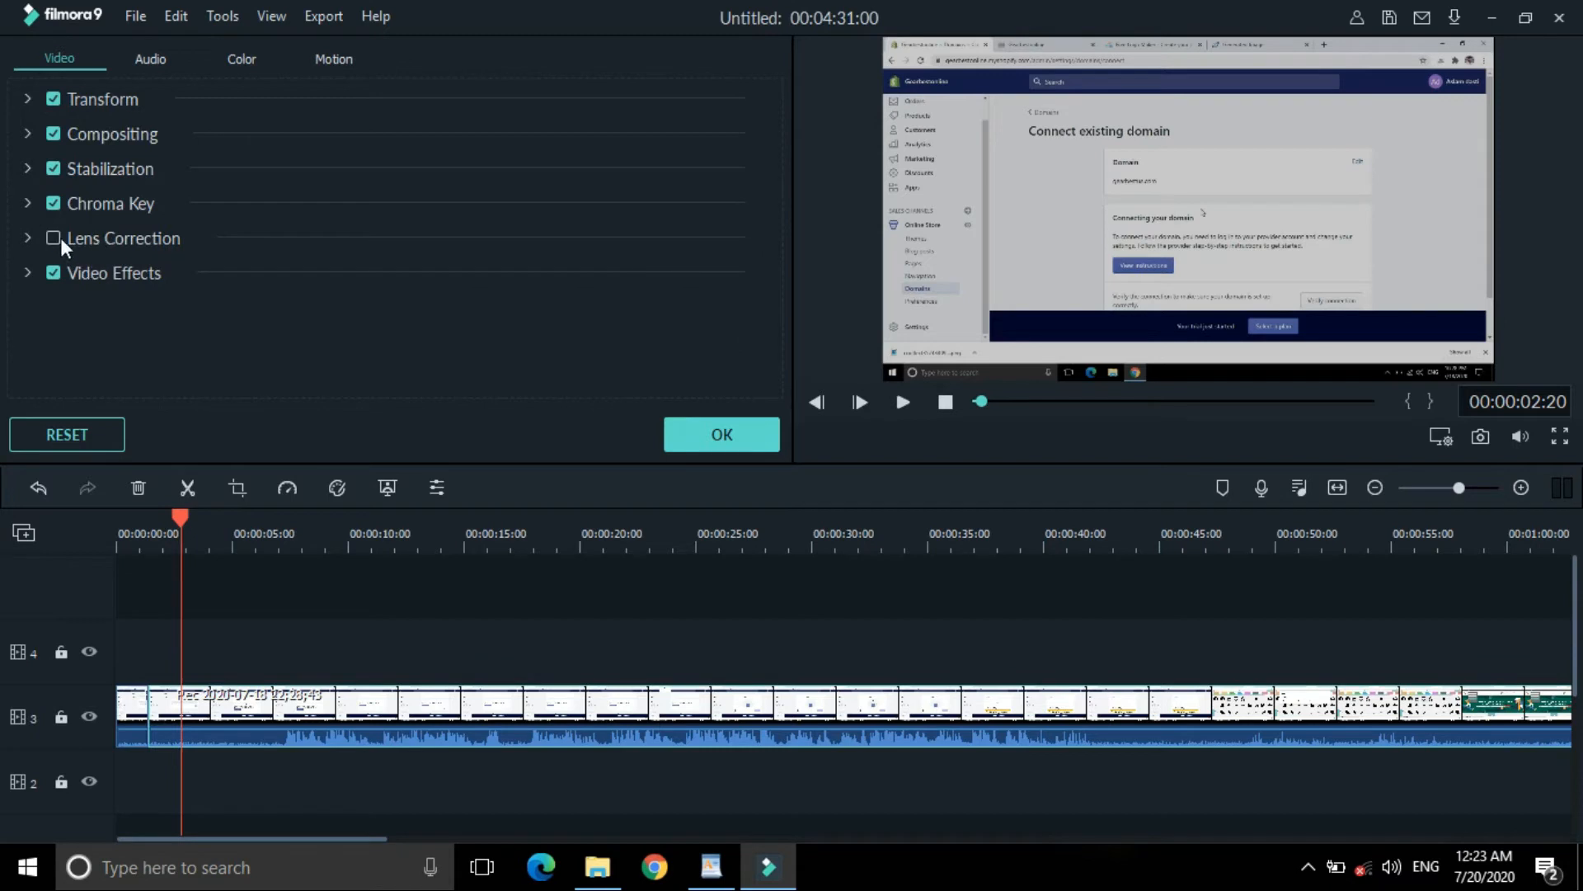
# Step: Enable Lens Correction for the clip, look through the camera profiles, and switch the correction off again
pyautogui.click(52, 237)
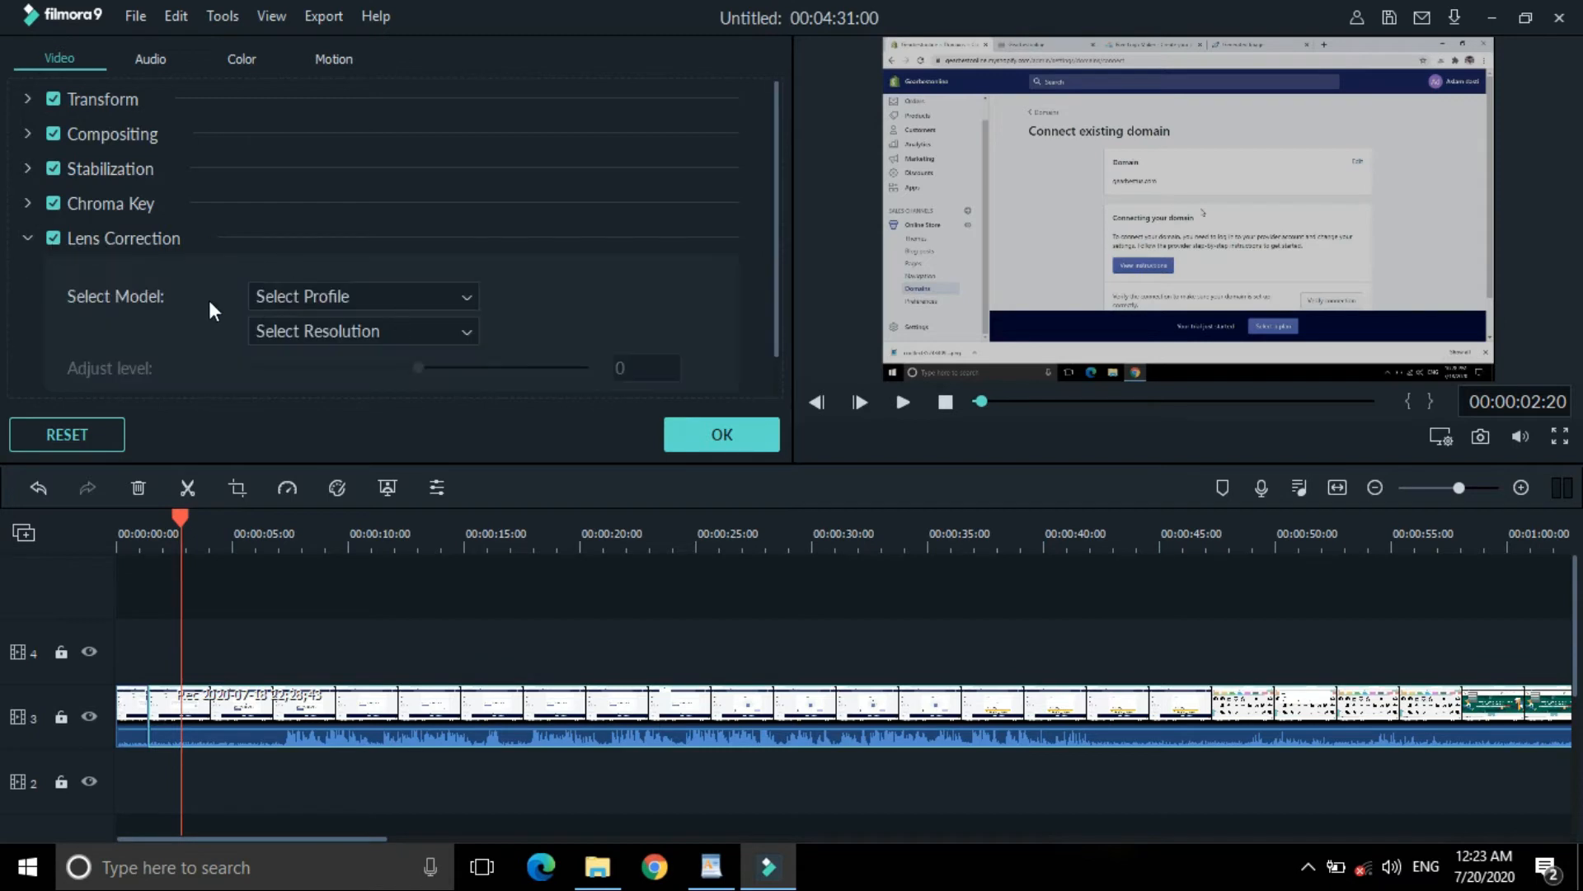
pyautogui.scroll(-1, 204, 301)
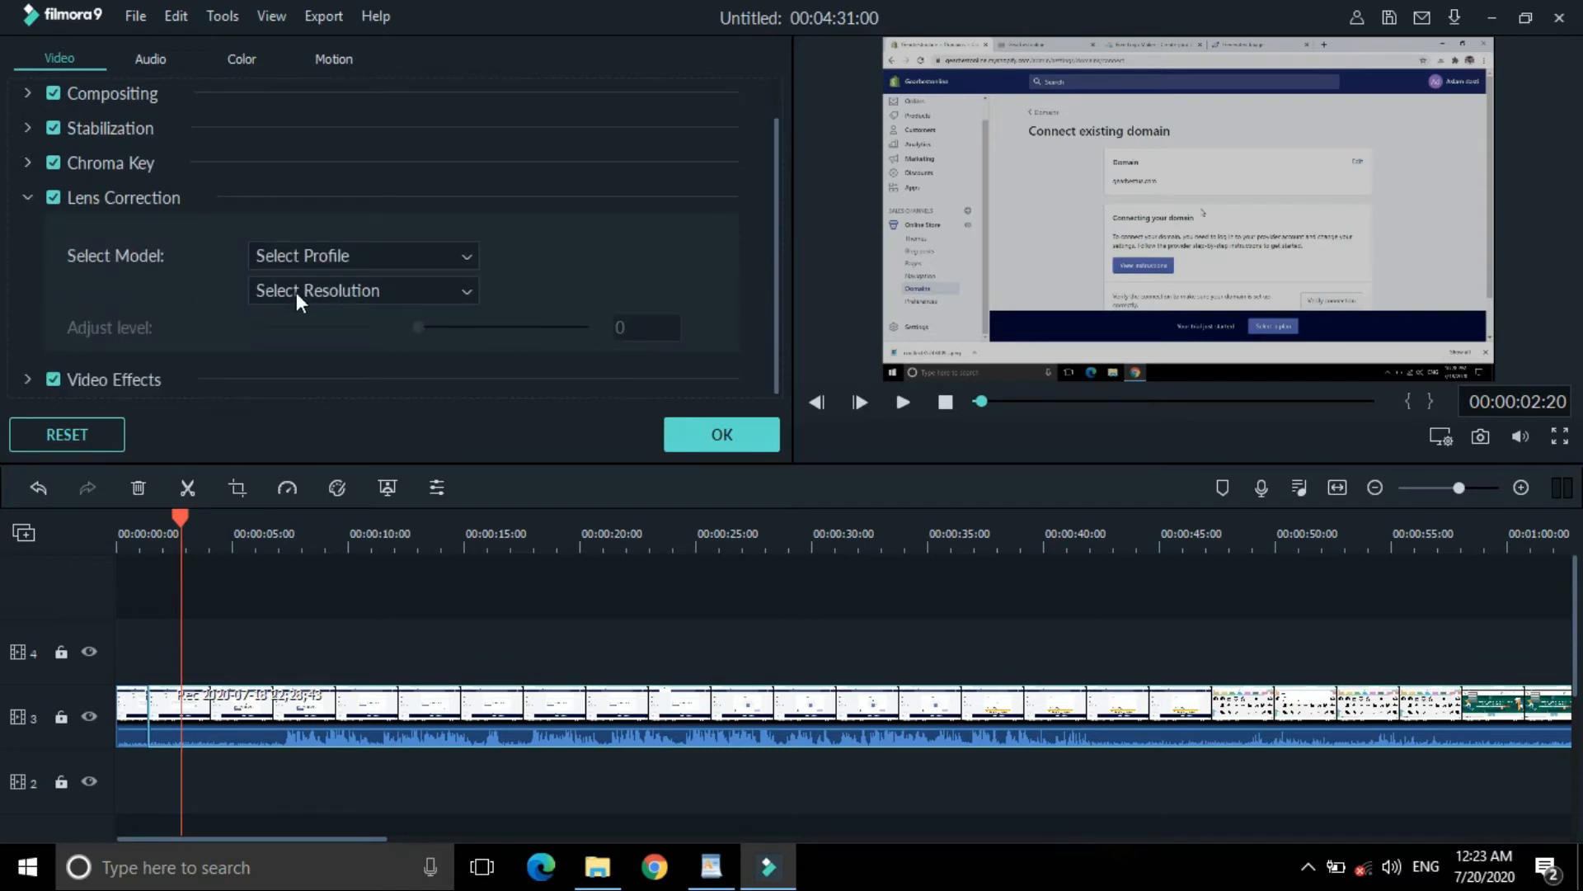
pyautogui.click(305, 257)
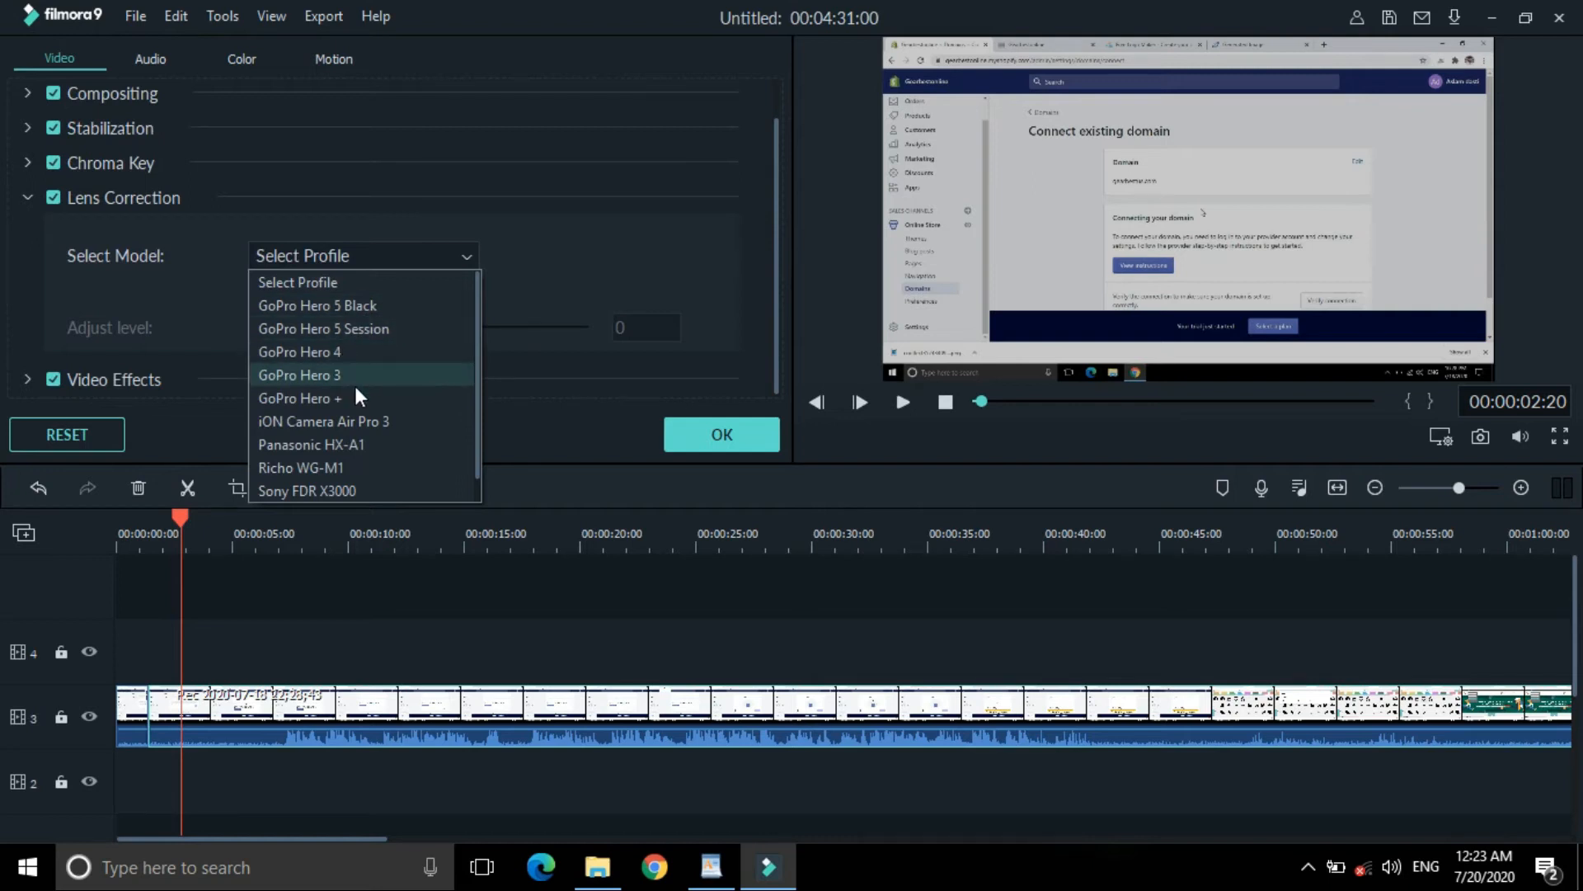
pyautogui.click(697, 241)
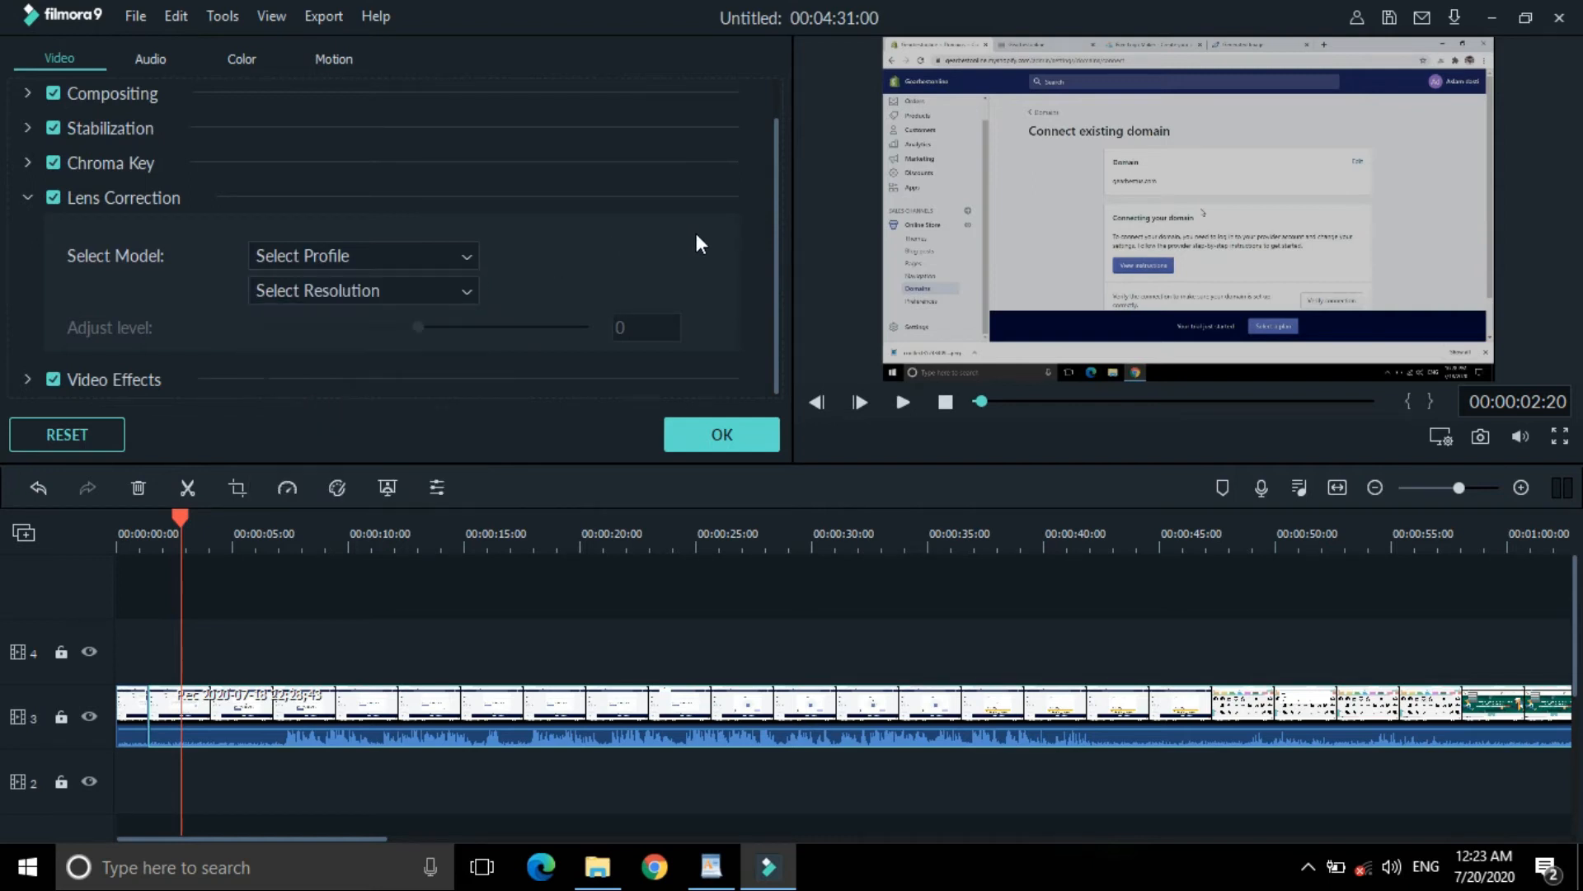
pyautogui.click(51, 193)
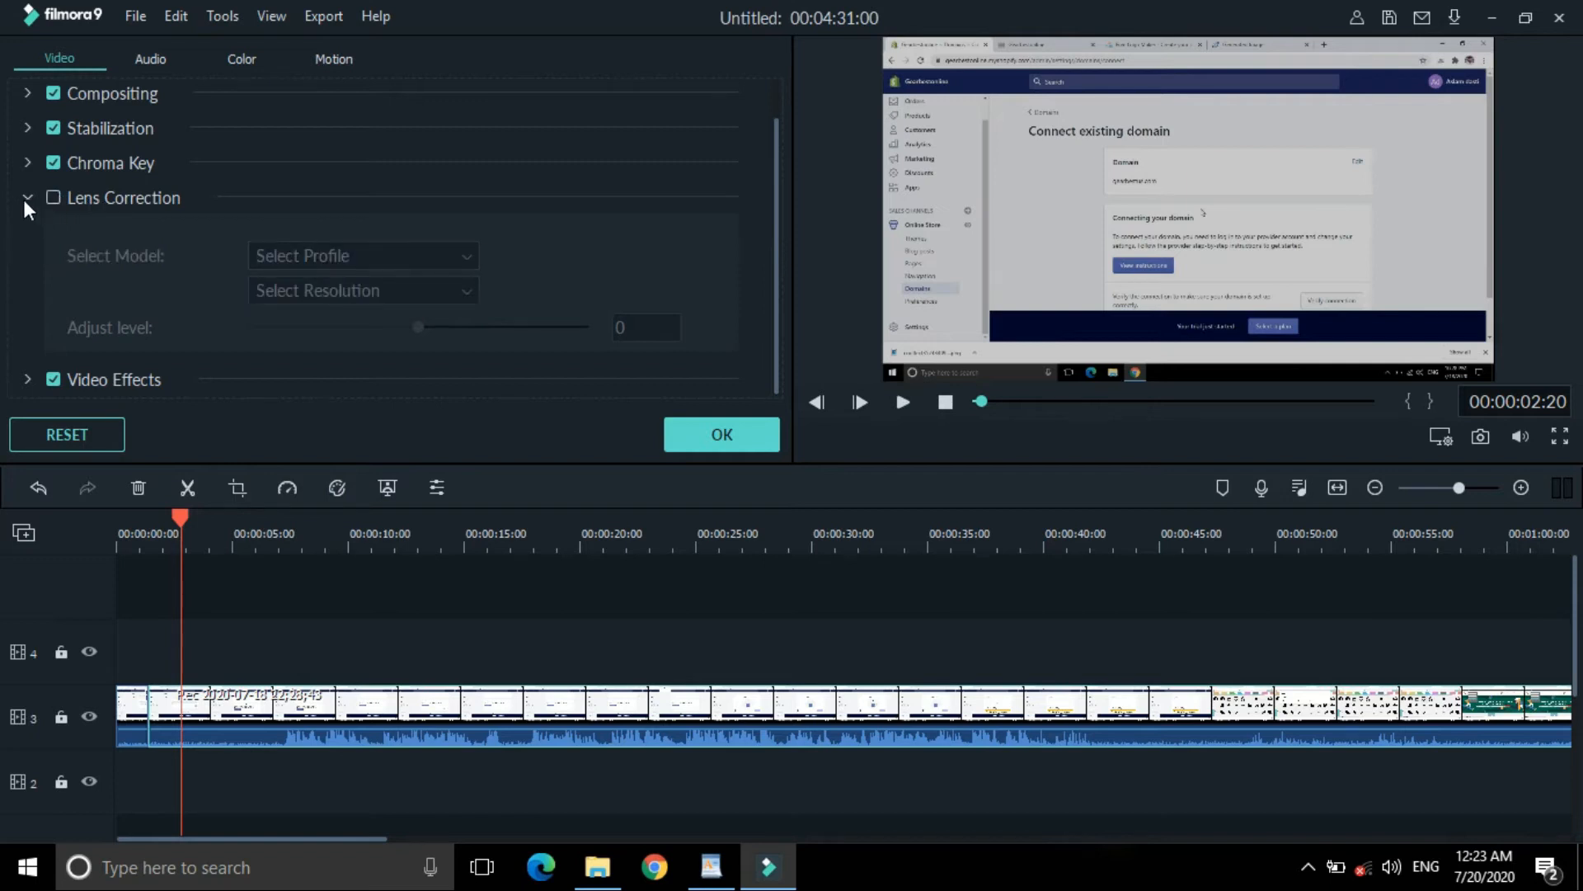
pyautogui.click(26, 199)
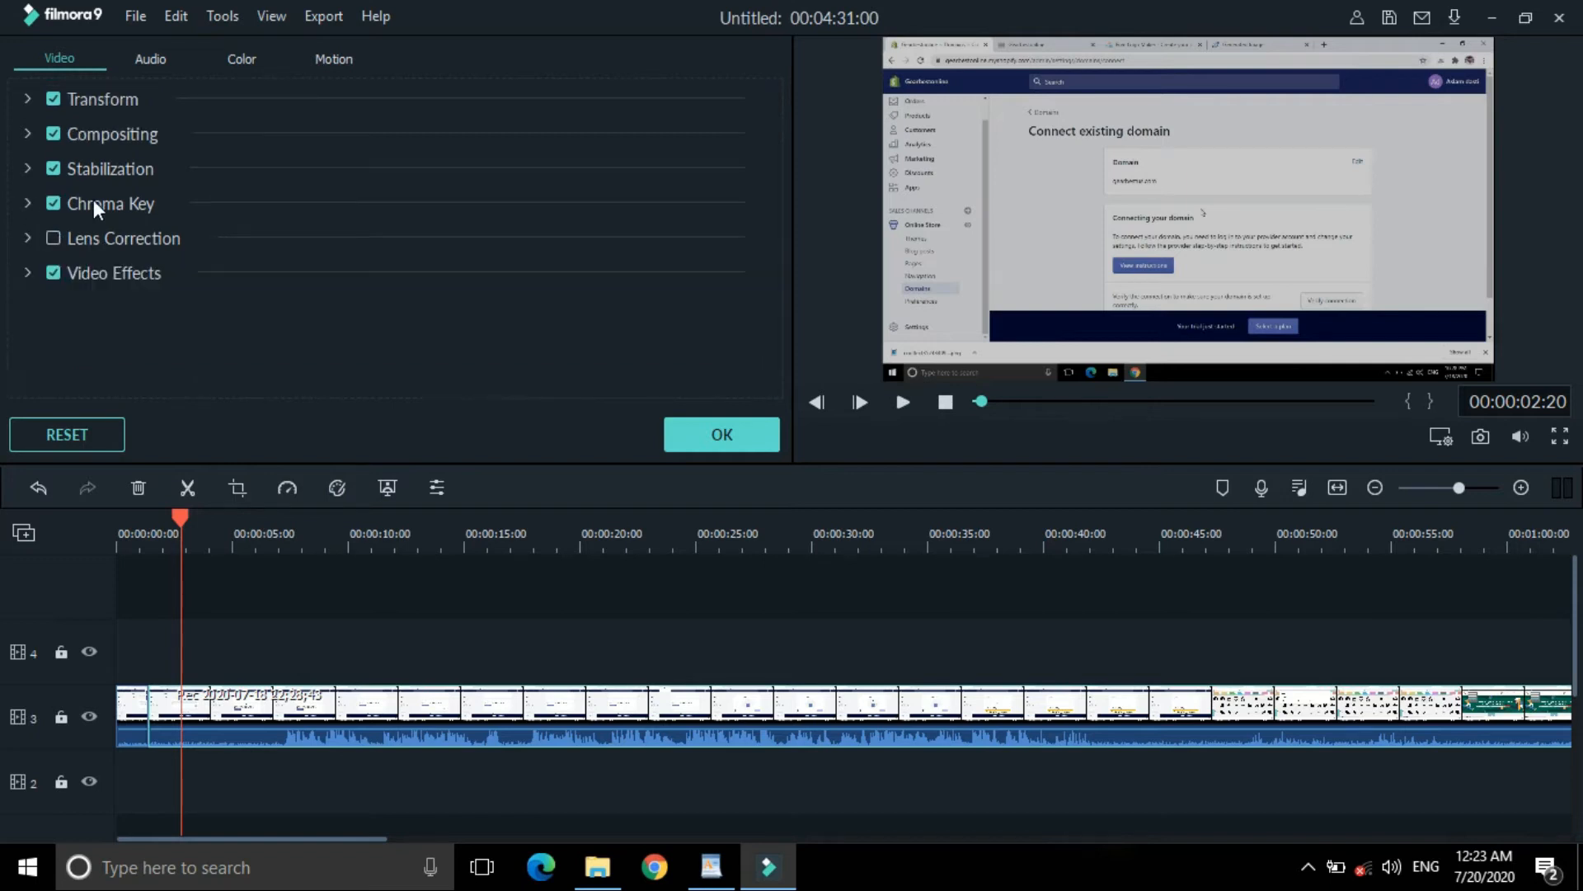
# Step: Examine the clip's Video Effects settings
pyautogui.click(28, 273)
pyautogui.click(121, 273)
pyautogui.scroll(-5, 280, 263)
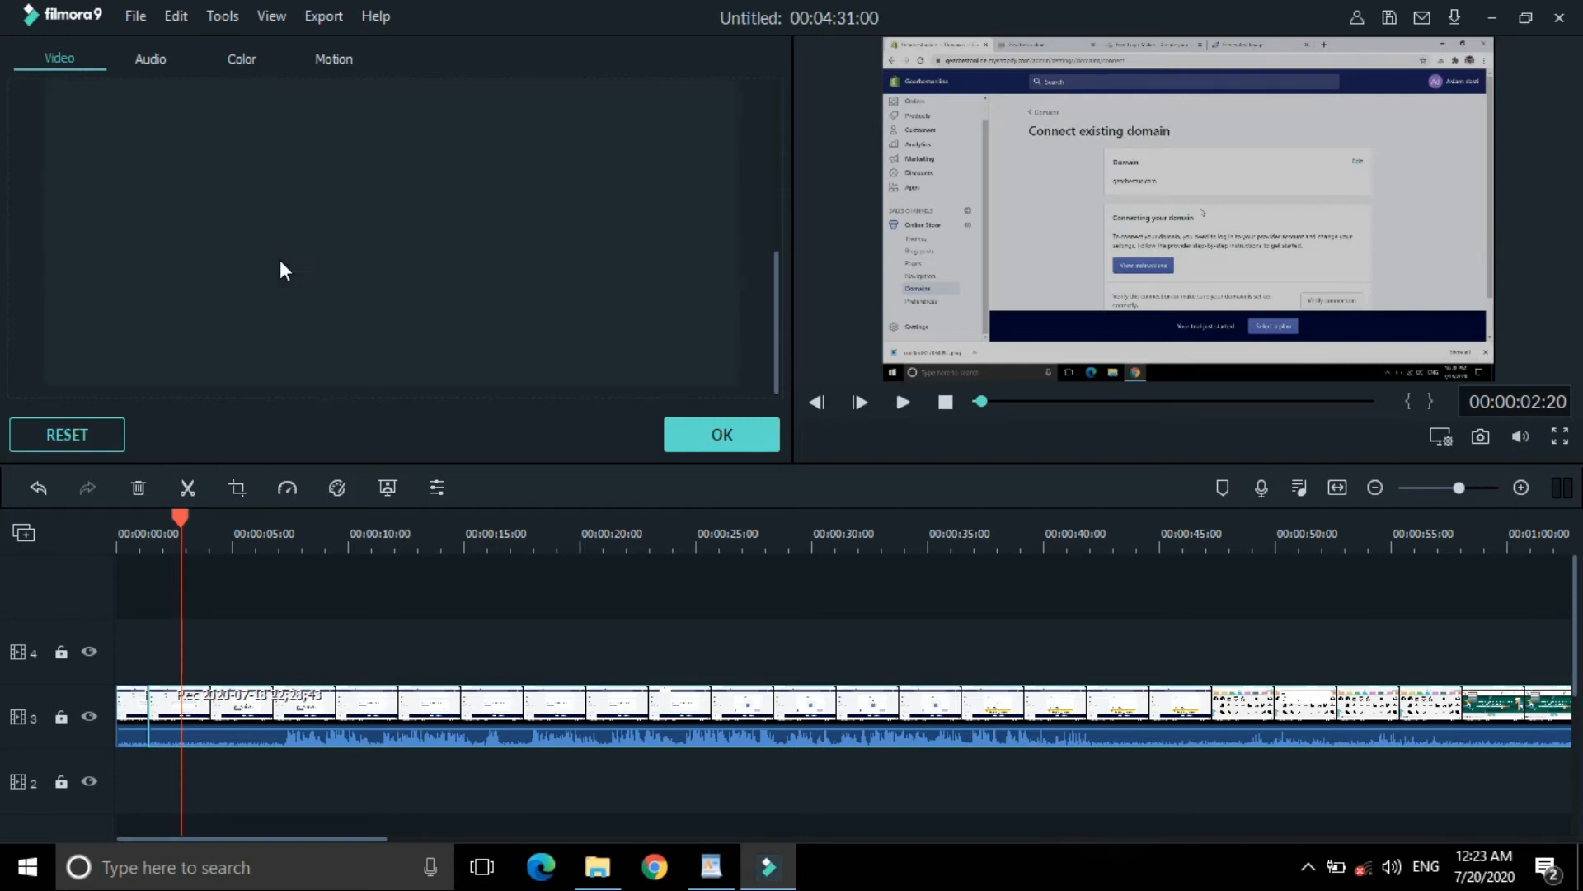
pyautogui.scroll(5, 281, 262)
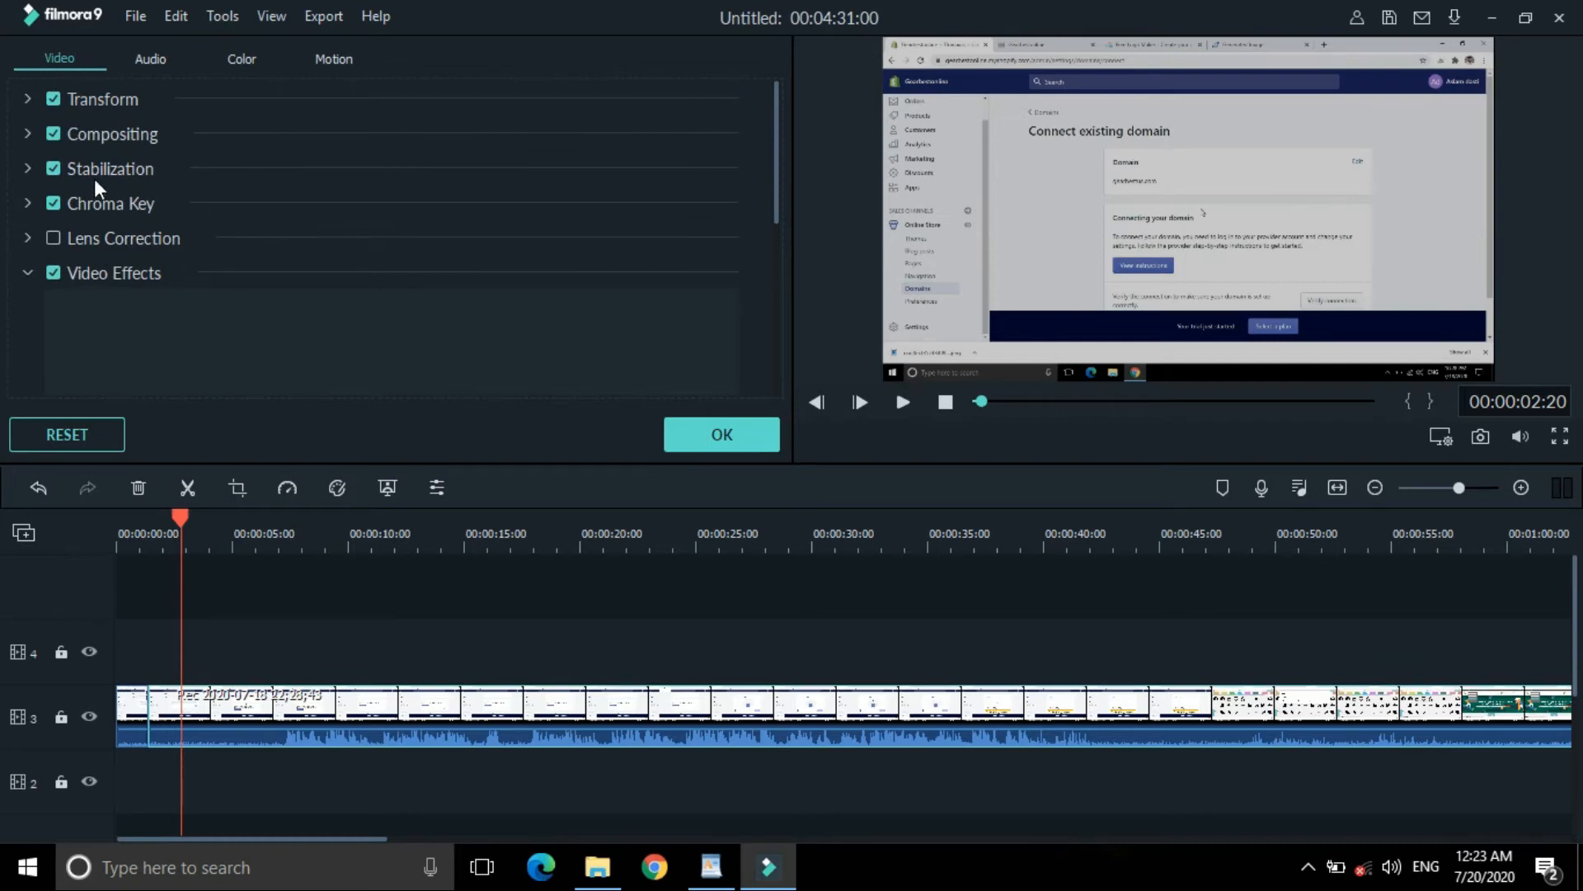
# Step: In the clip's audio settings, try the volume at 6.00 dB and set it to -5.03 dB
pyautogui.click(162, 61)
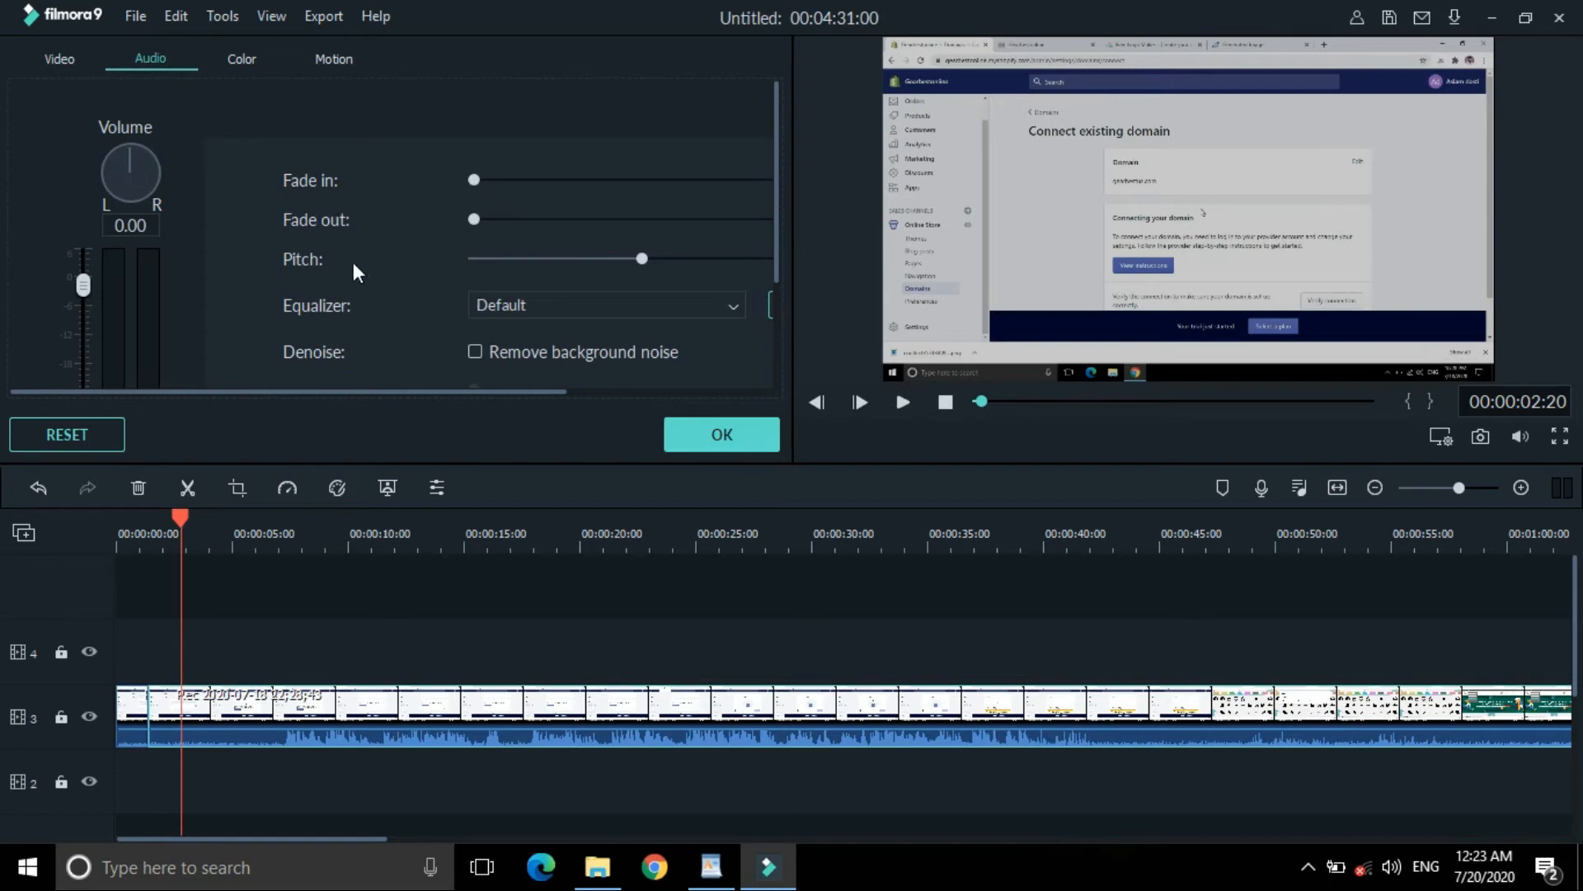
pyautogui.scroll(-3, 254, 283)
pyautogui.scroll(3, 254, 284)
pyautogui.scroll(-3, 251, 280)
pyautogui.moveTo(81, 142); pyautogui.dragTo(74, 96)
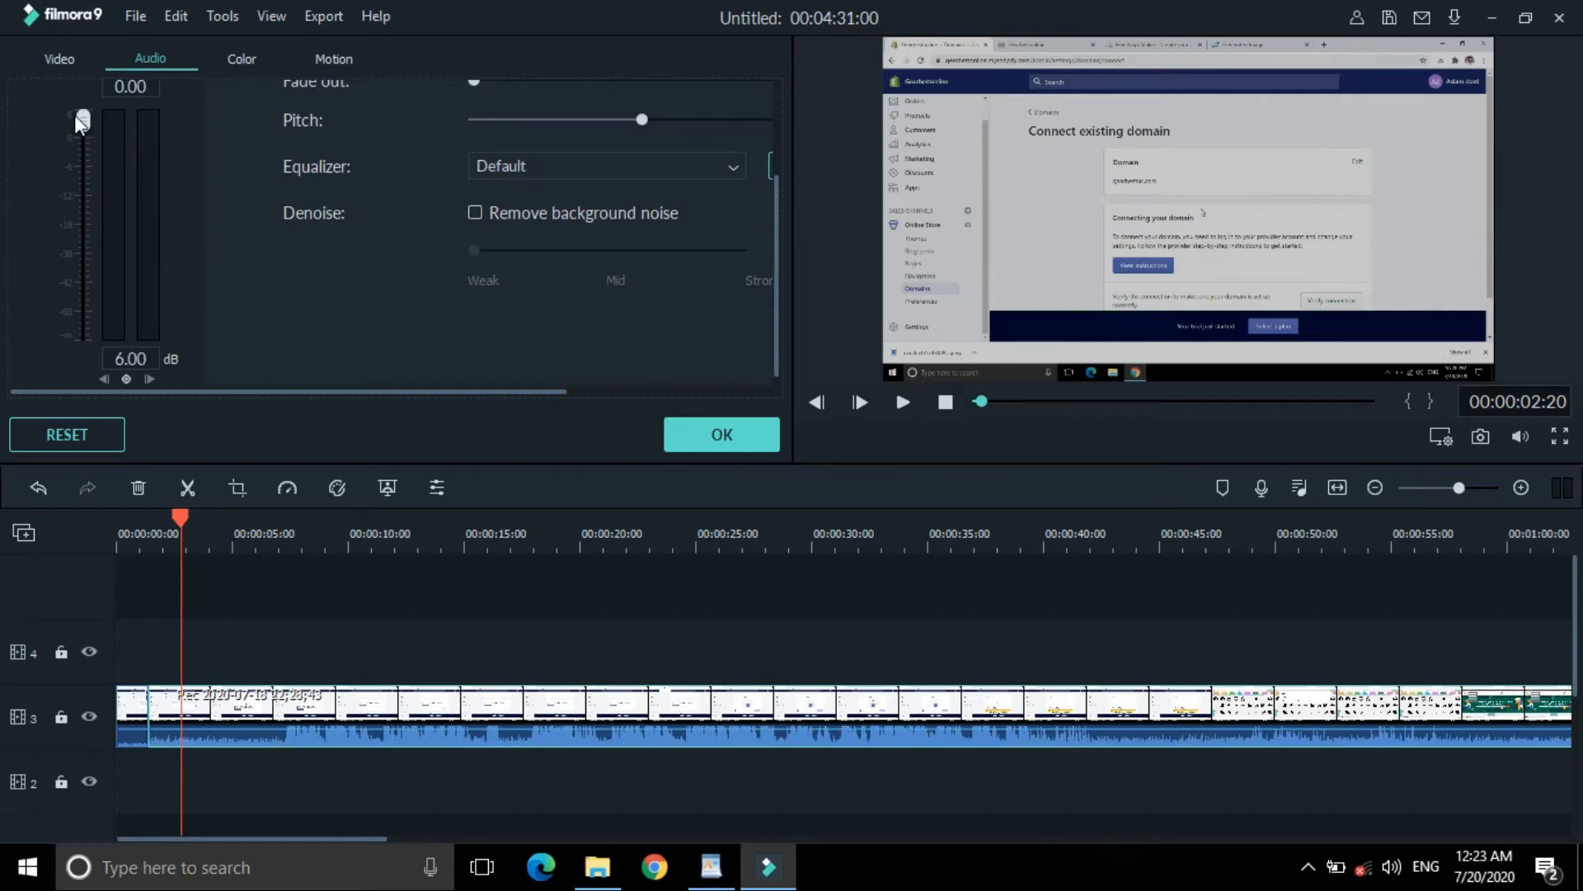
pyautogui.moveTo(81, 112); pyautogui.dragTo(72, 170)
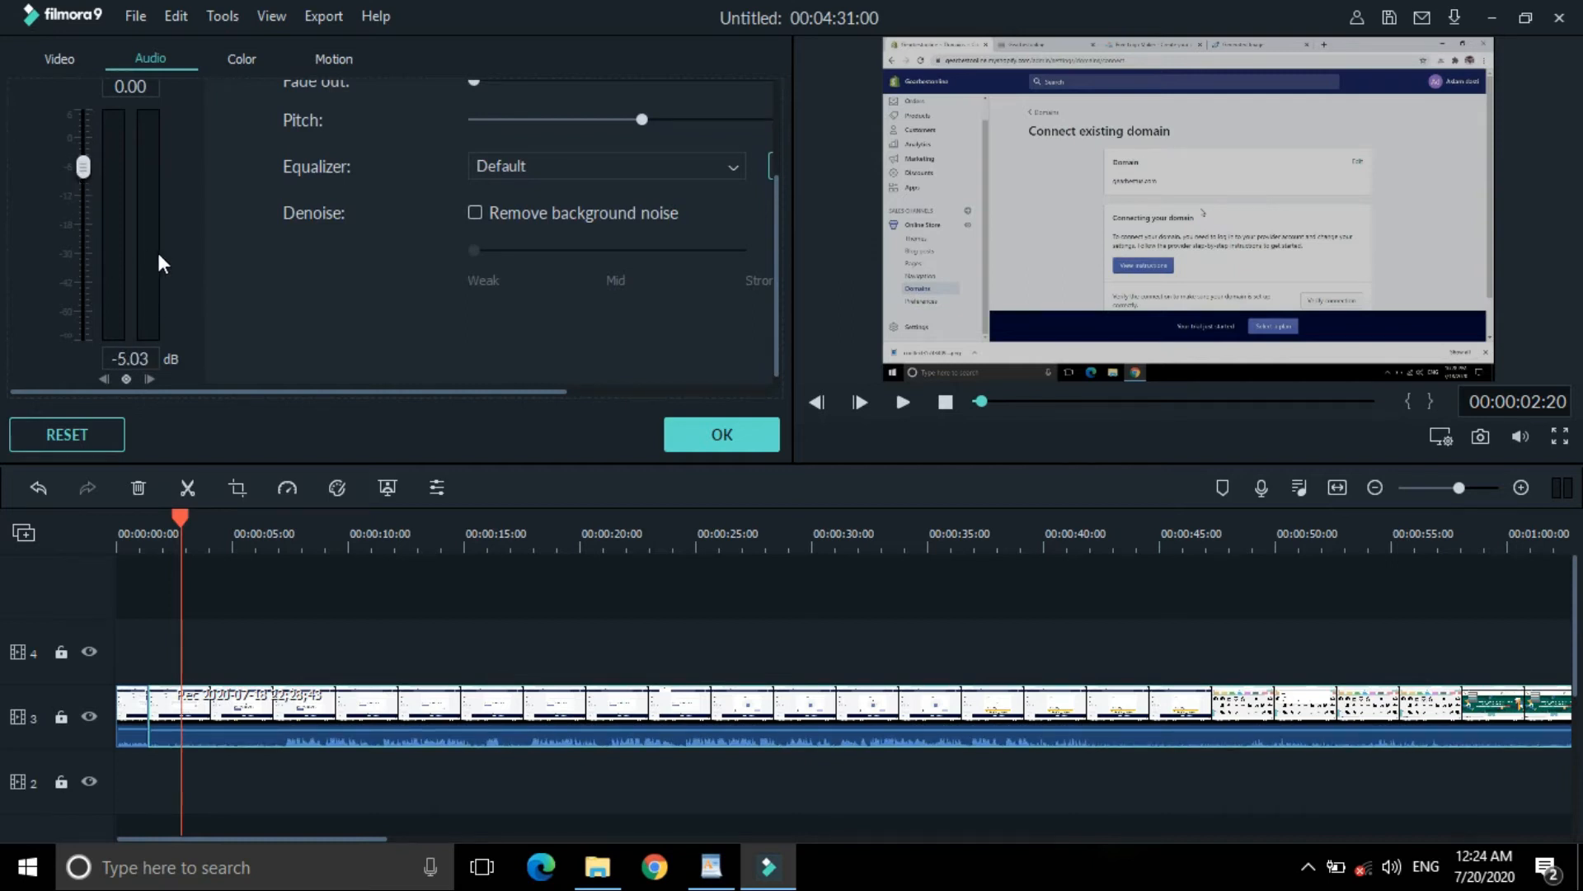
# Step: Enable background noise removal for the clip's audio and set its strength to Weak
pyautogui.scroll(2, 173, 262)
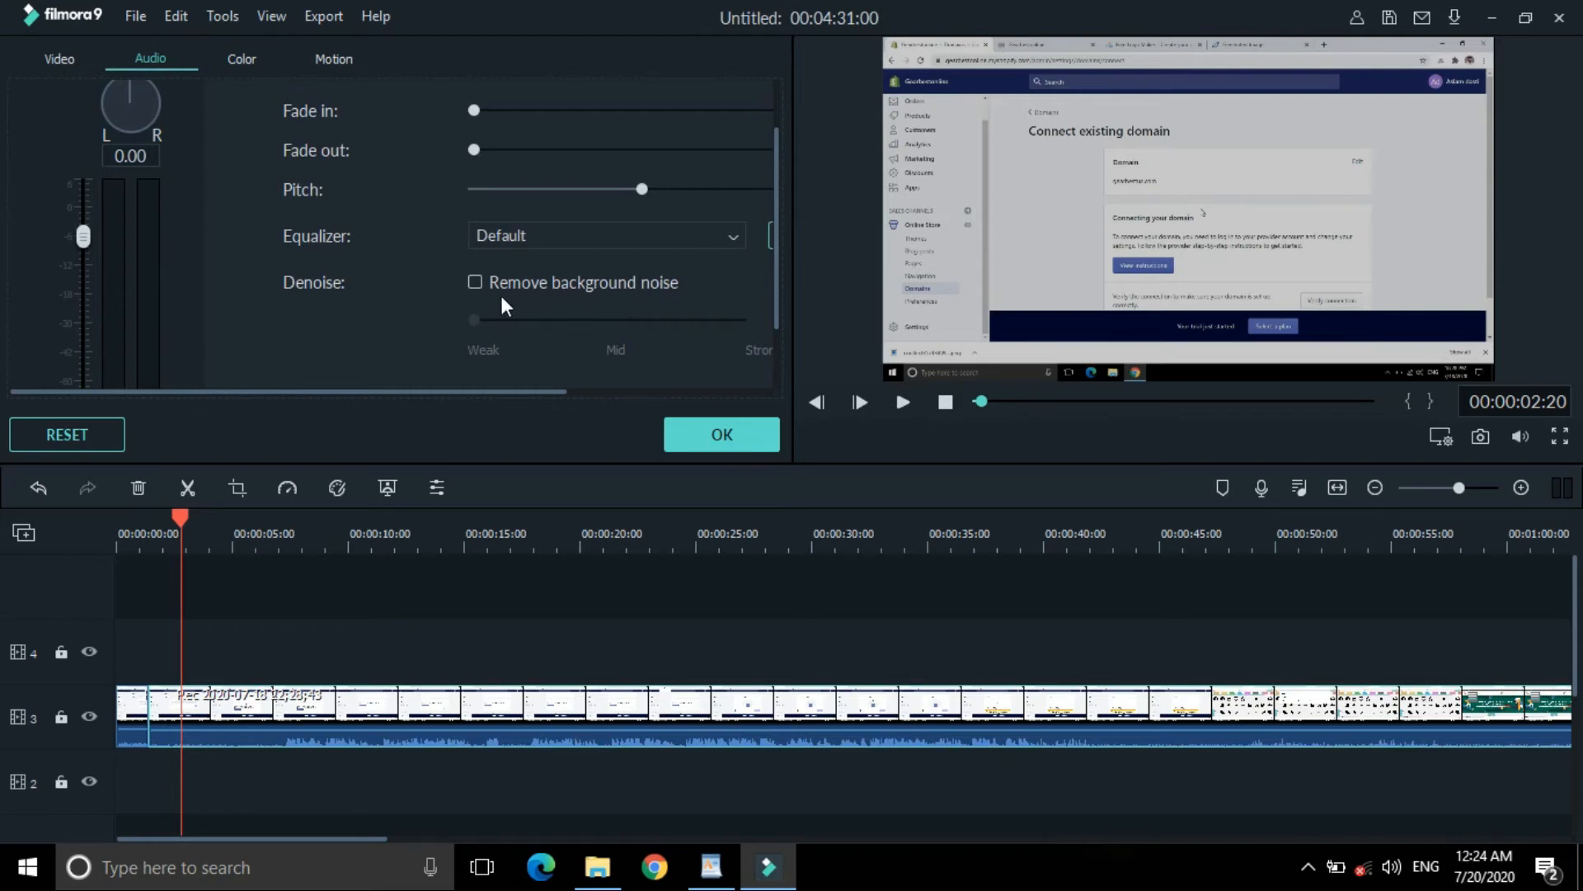
pyautogui.click(475, 283)
pyautogui.moveTo(473, 321); pyautogui.dragTo(585, 324)
pyautogui.click(482, 321)
pyautogui.moveTo(511, 391); pyautogui.dragTo(655, 392)
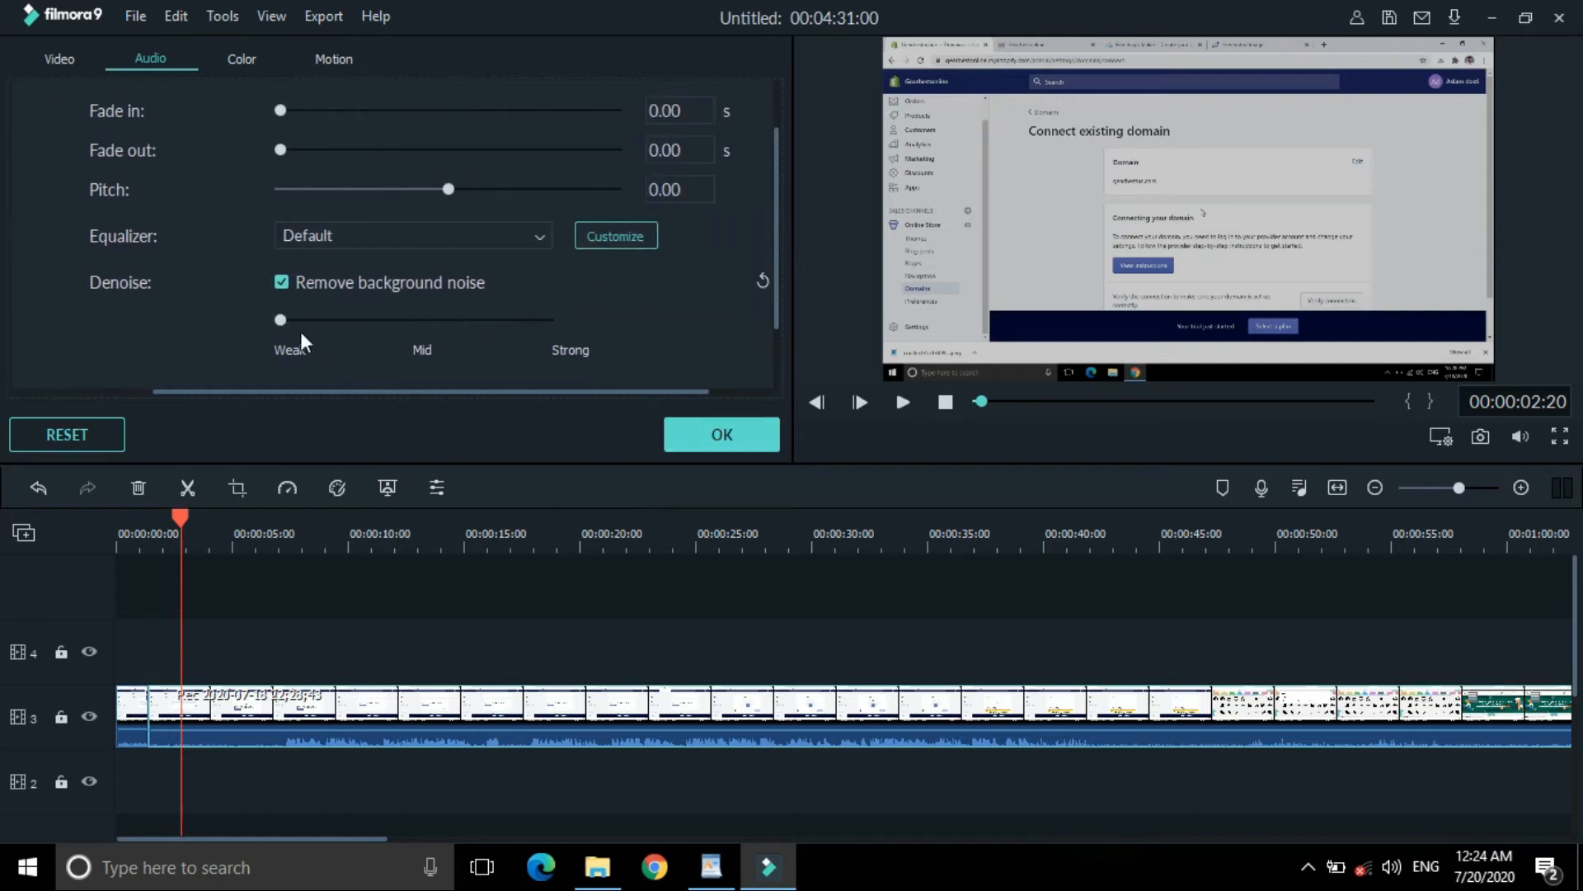
# Step: Review the clip's White Balance, Tone and 3D LUT options and confirm the clip's settings
pyautogui.click(242, 59)
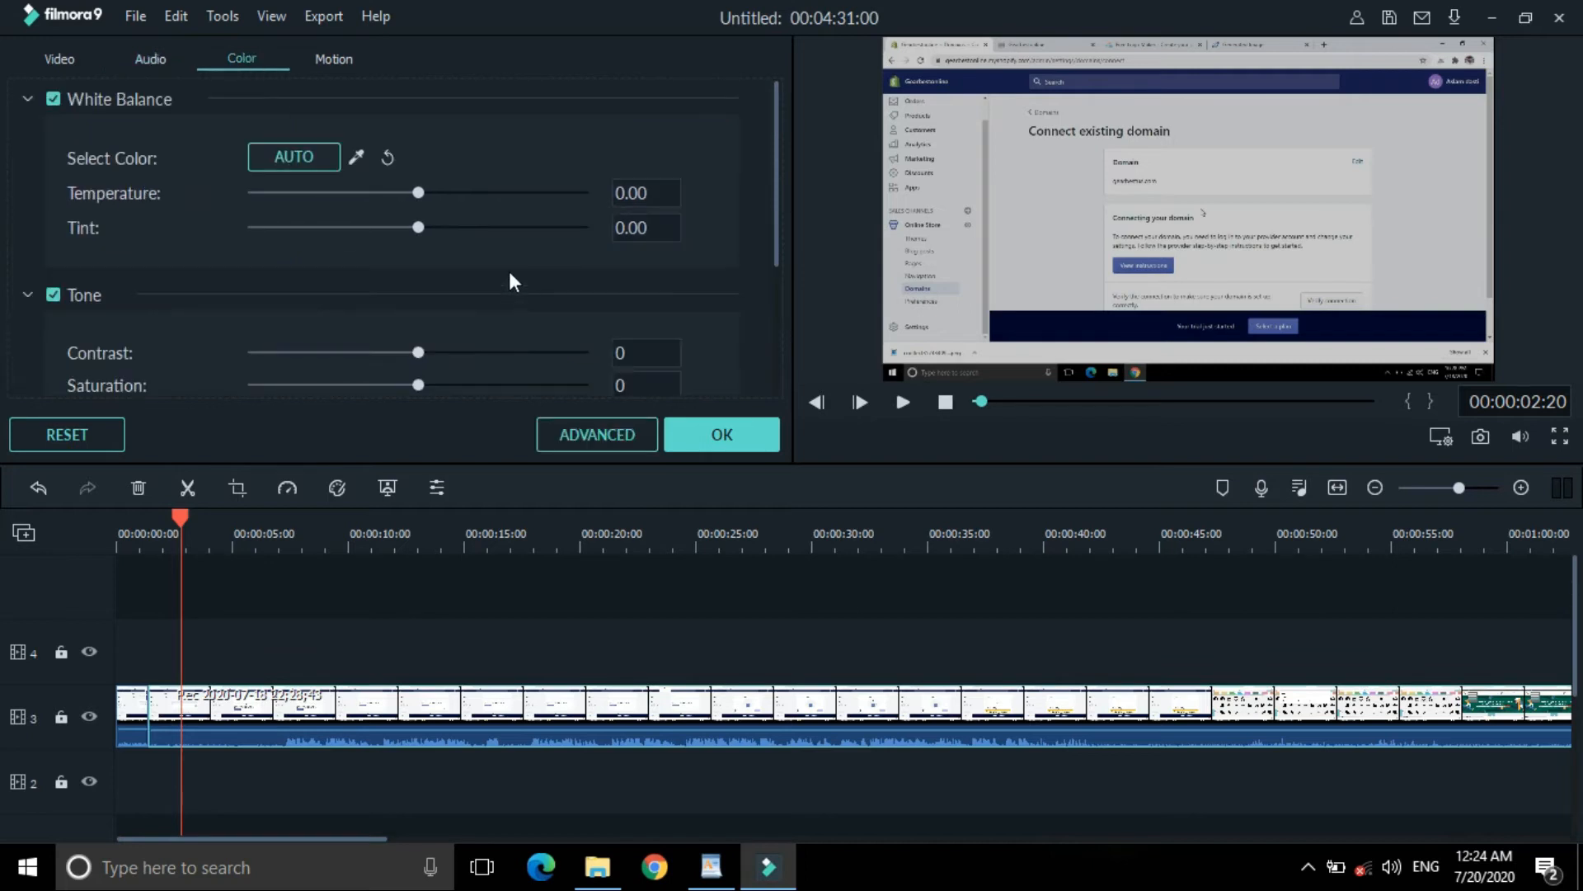
pyautogui.scroll(-3, 551, 285)
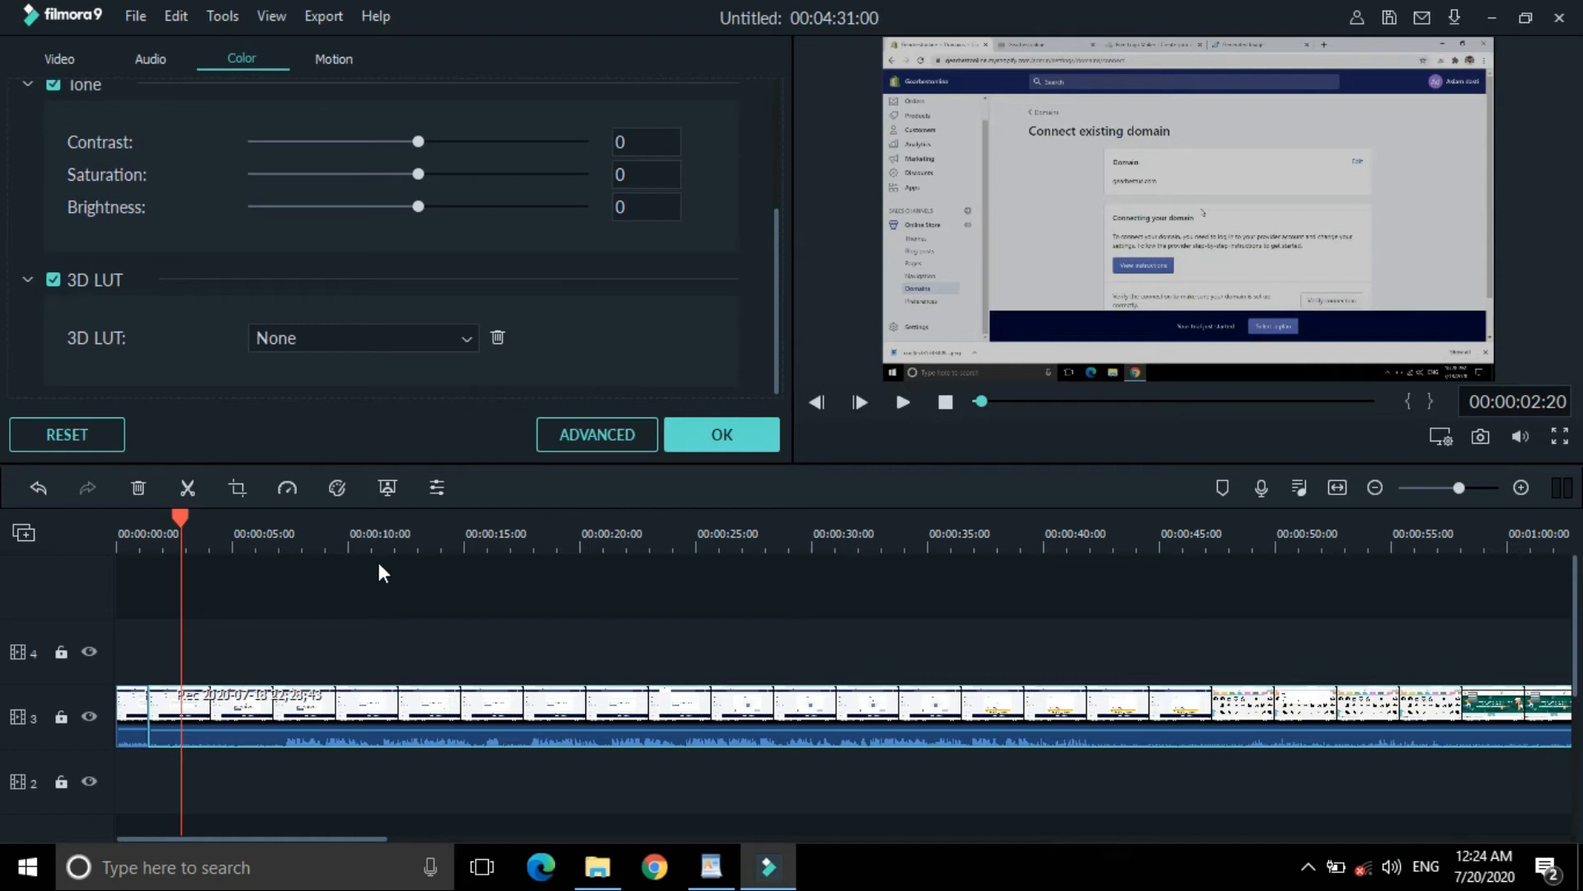
pyautogui.click(674, 436)
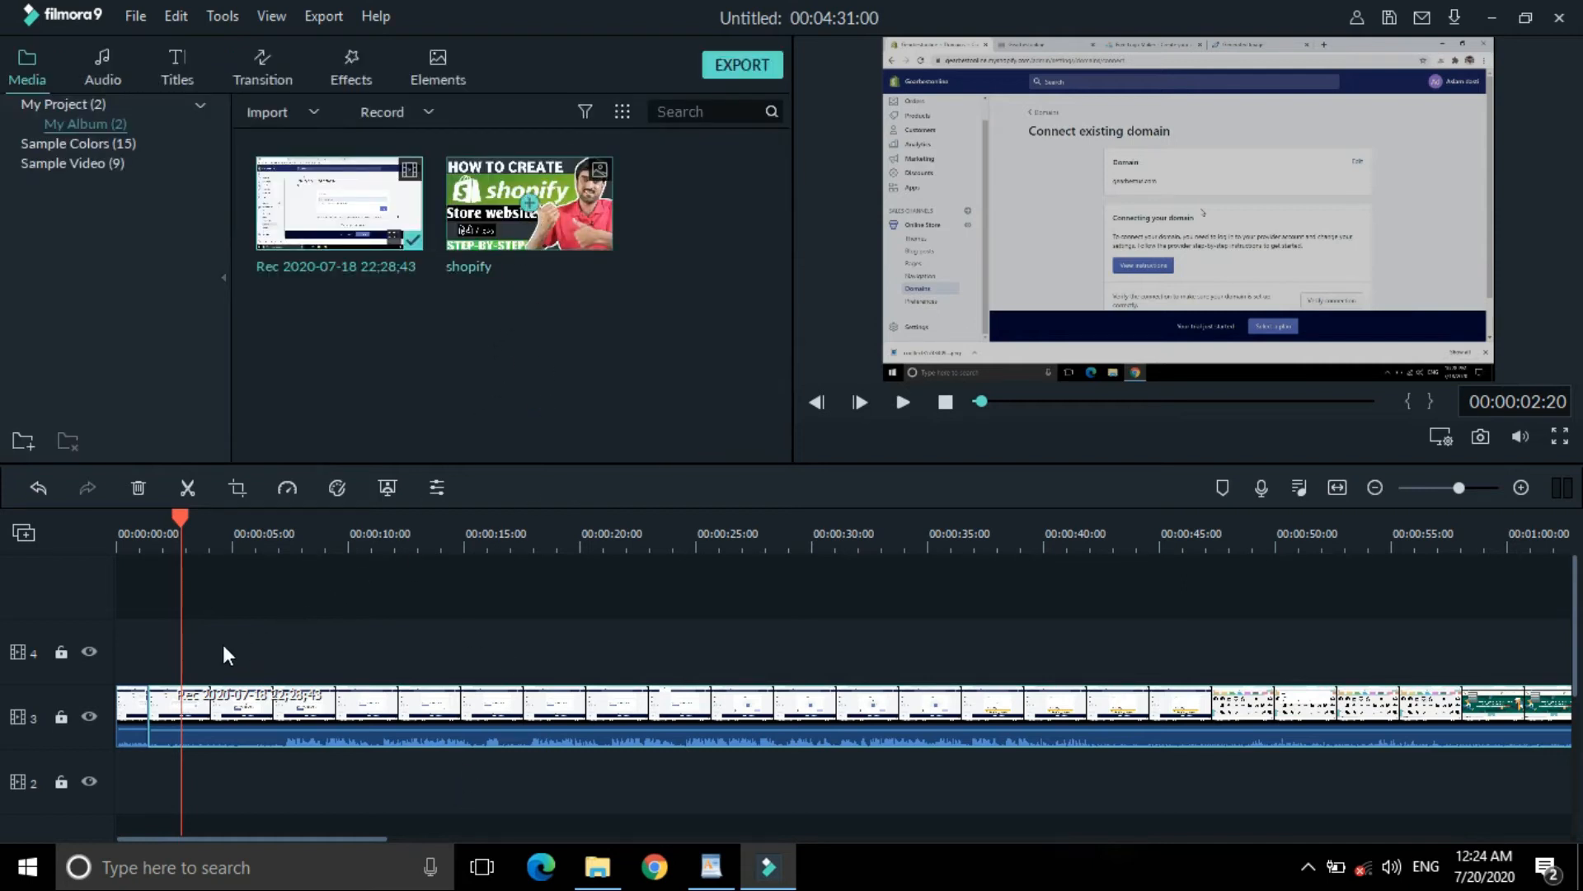
# Step: Add the video VID_20200716_112104 from File Explorer to track 4 and review its color and motion options
pyautogui.click(612, 878)
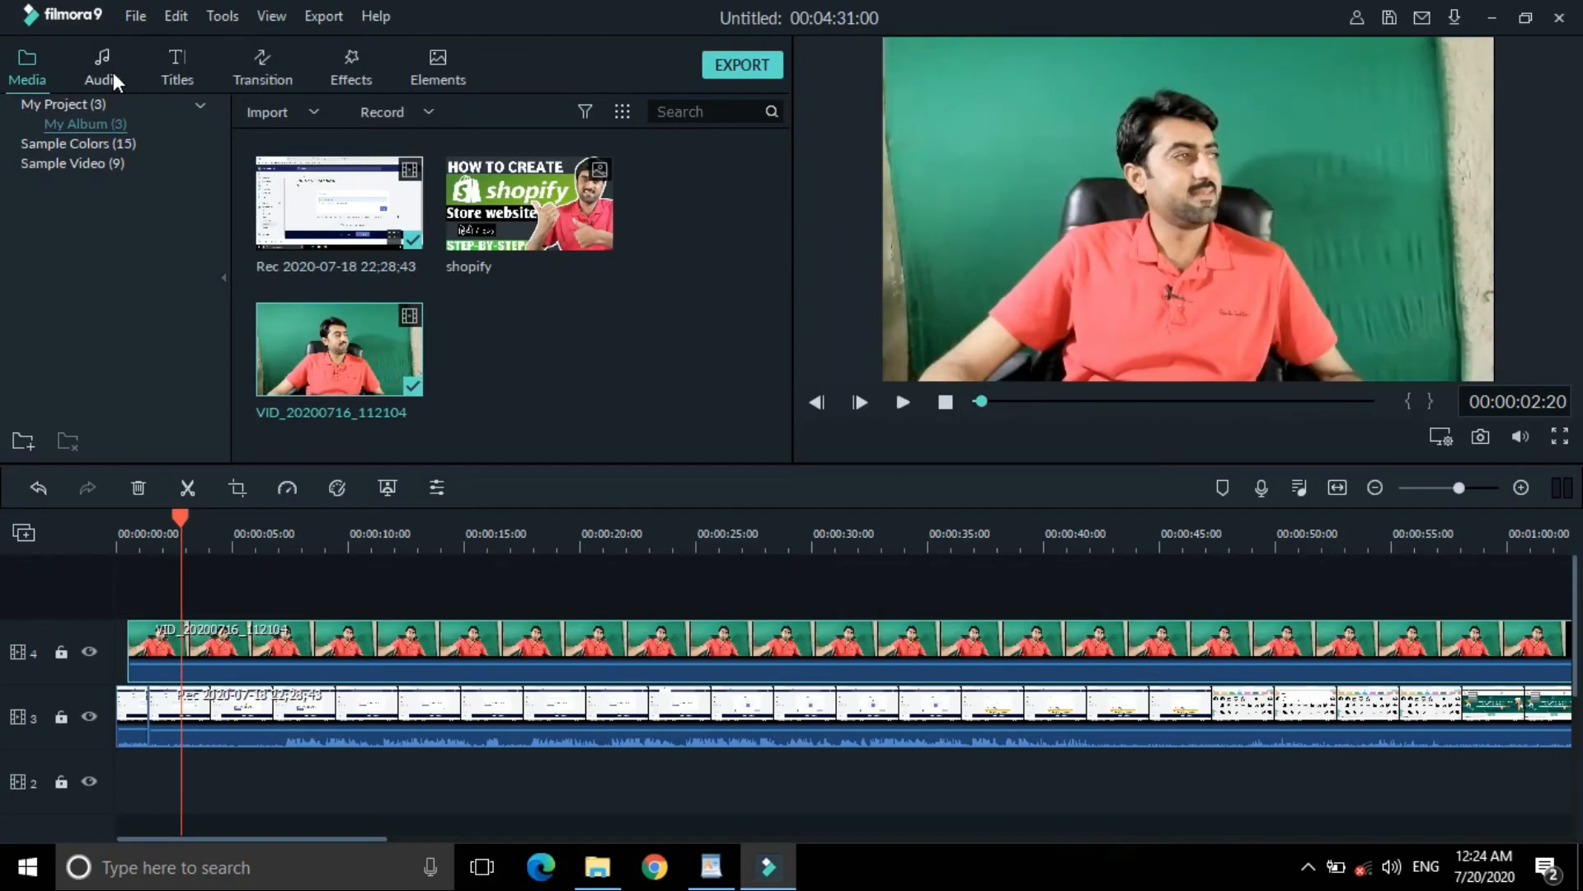
pyautogui.doubleClick(359, 641)
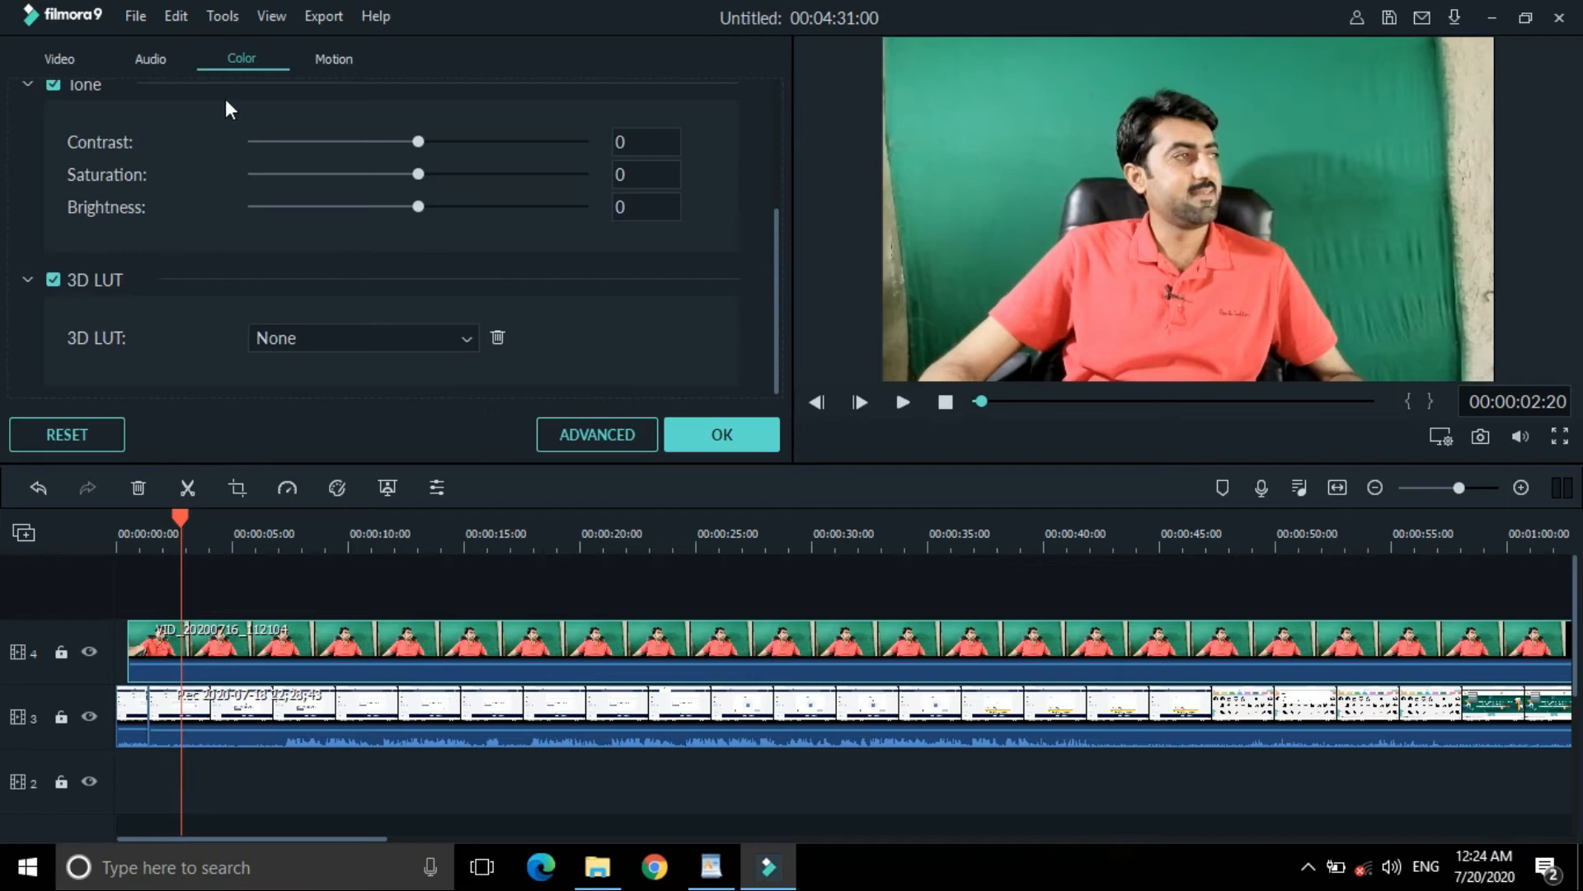
pyautogui.scroll(3, 159, 216)
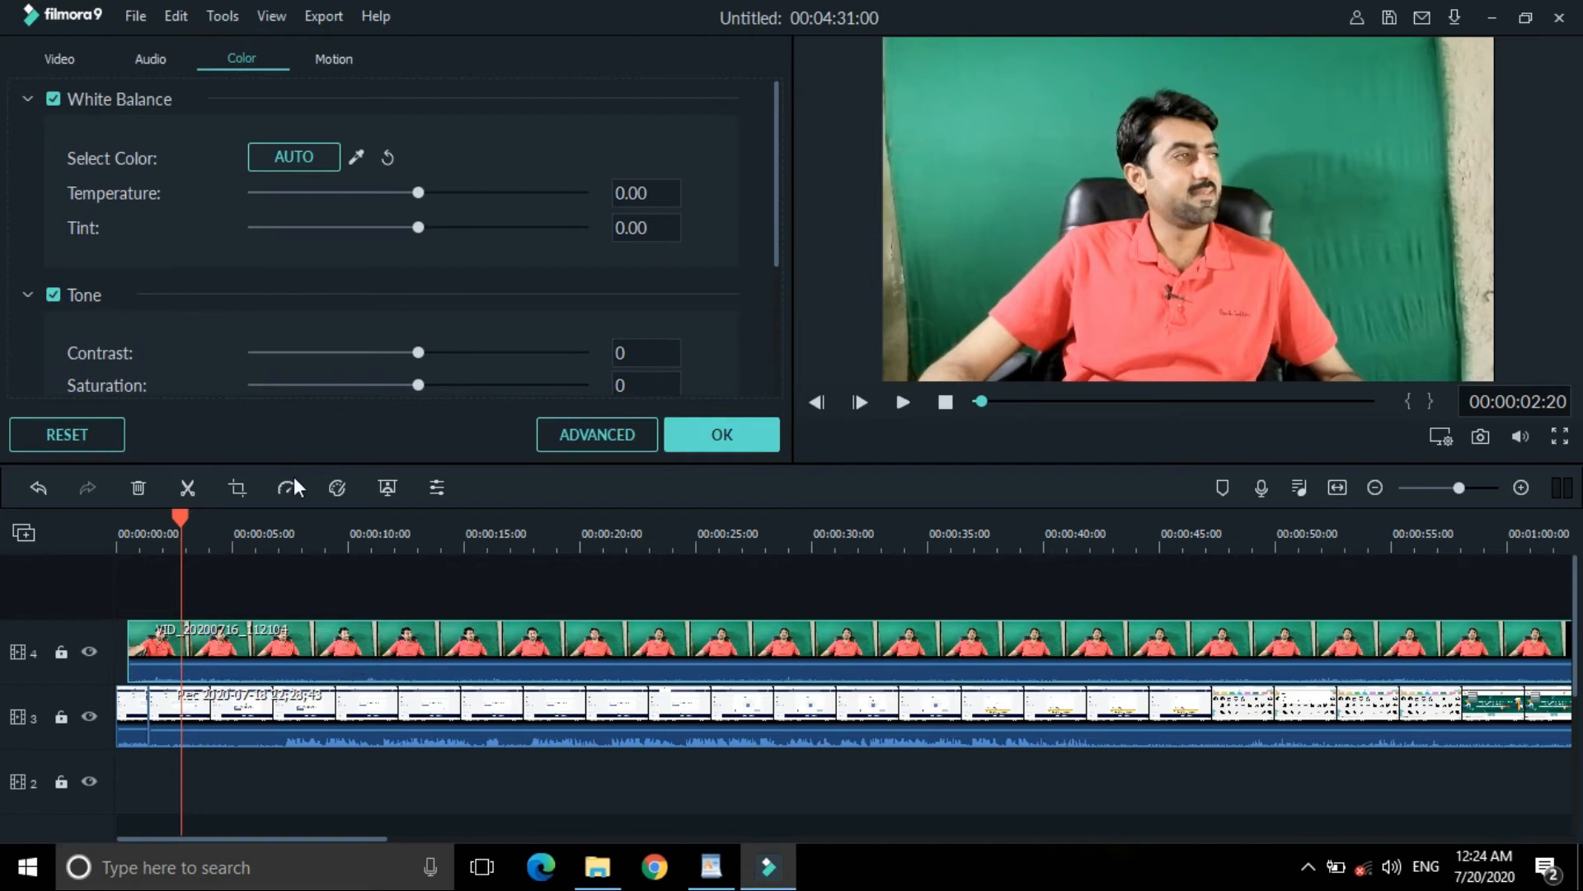
pyautogui.click(328, 59)
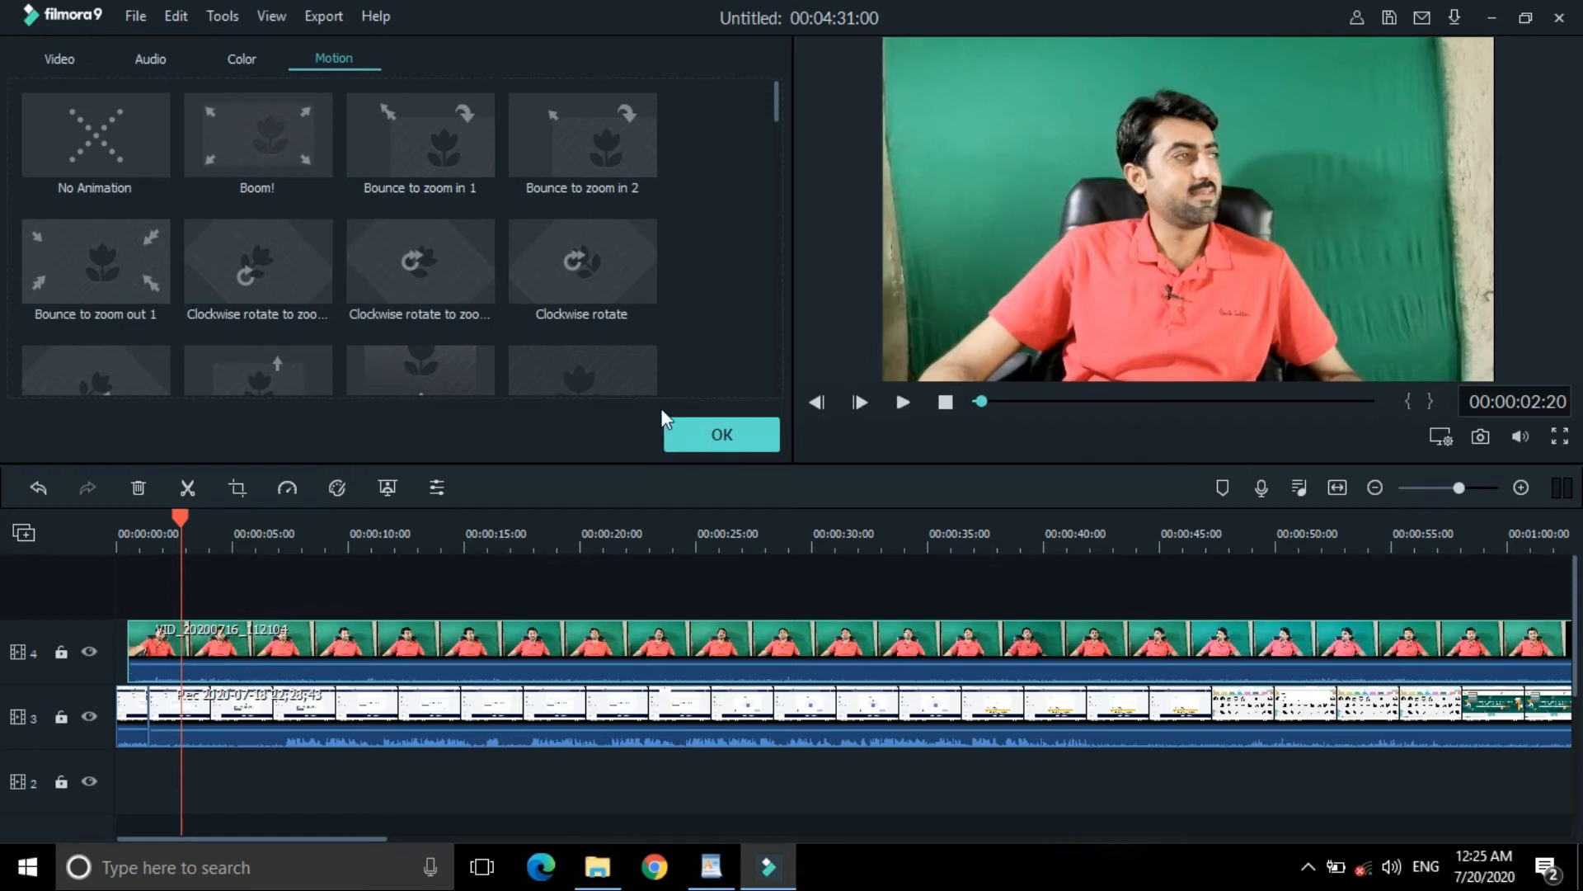
pyautogui.click(683, 426)
# Step: Place the shopify image on track 5 at about 3 seconds and apply the Boom! motion to it
pyautogui.moveTo(558, 212); pyautogui.dragTo(190, 595)
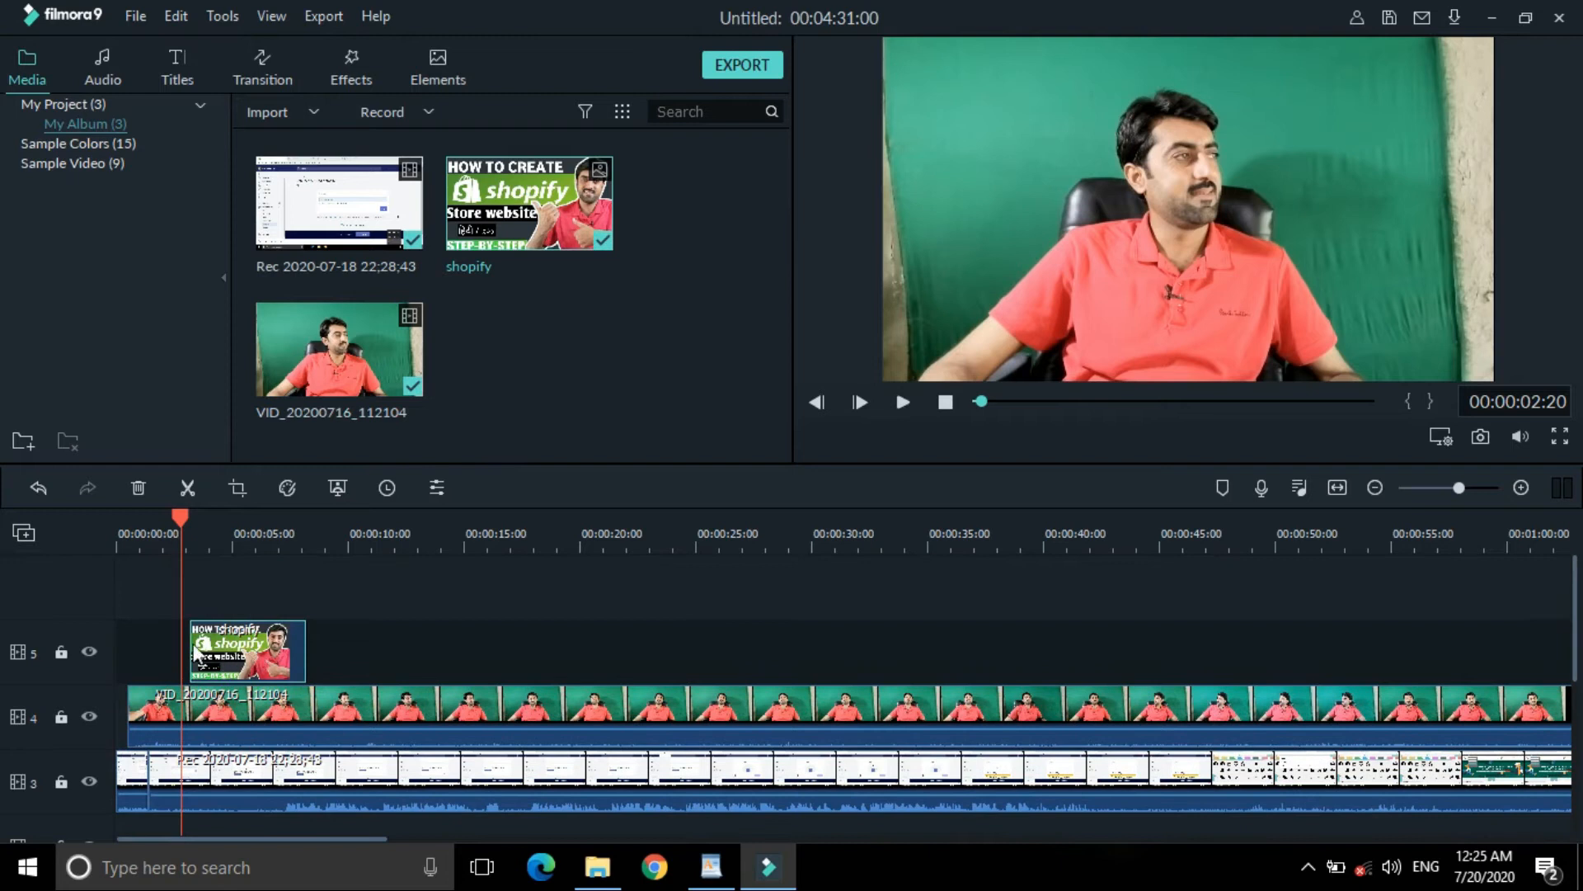
pyautogui.click(203, 551)
pyautogui.doubleClick(228, 660)
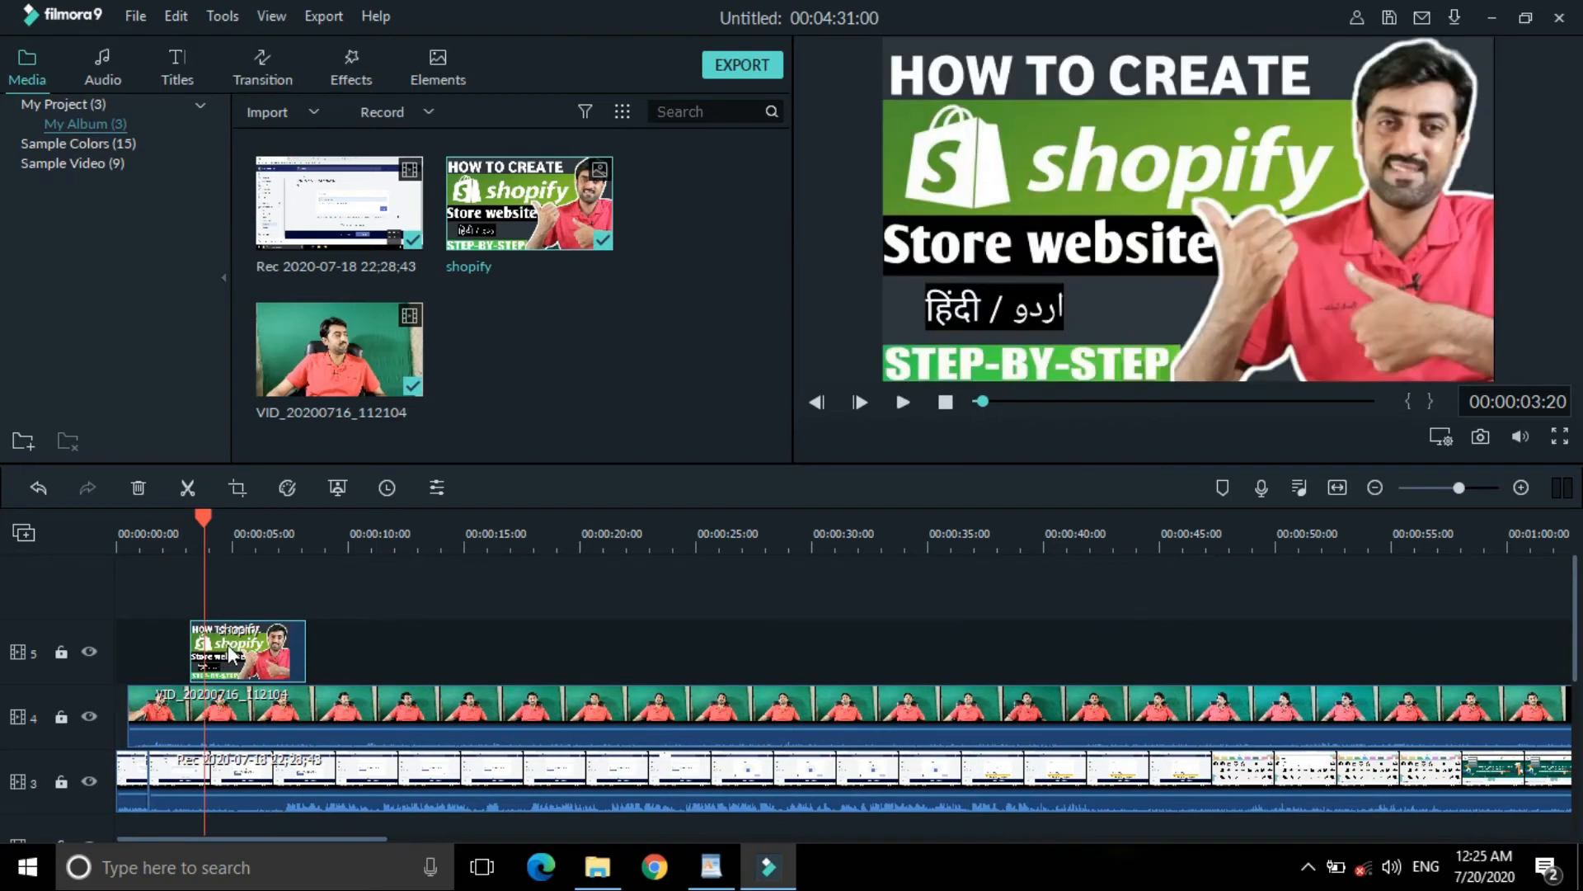
pyautogui.click(234, 55)
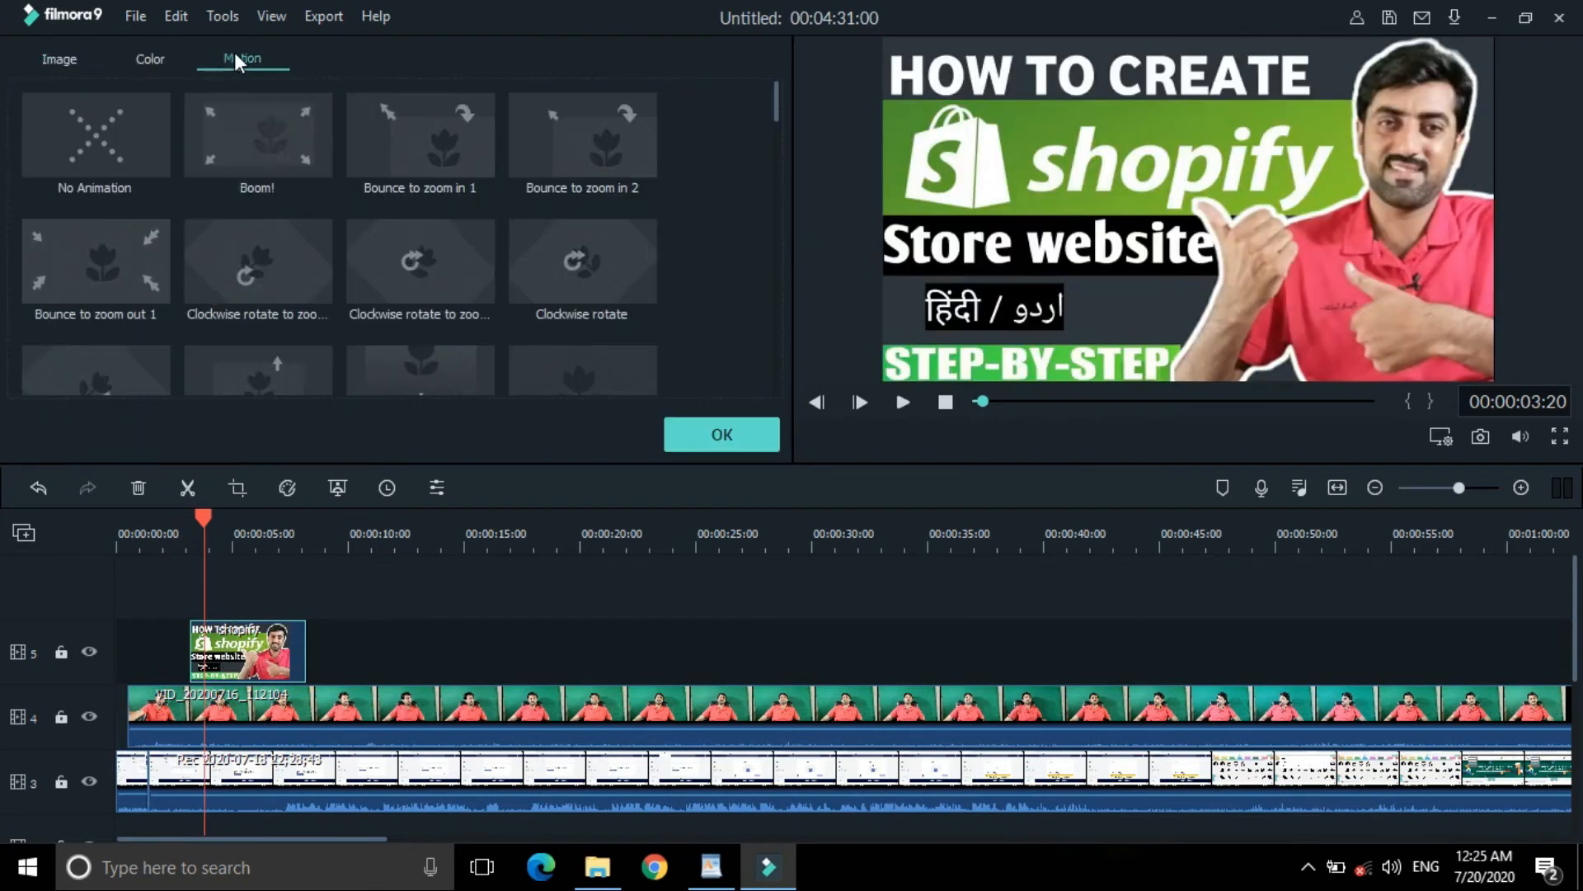
pyautogui.click(284, 124)
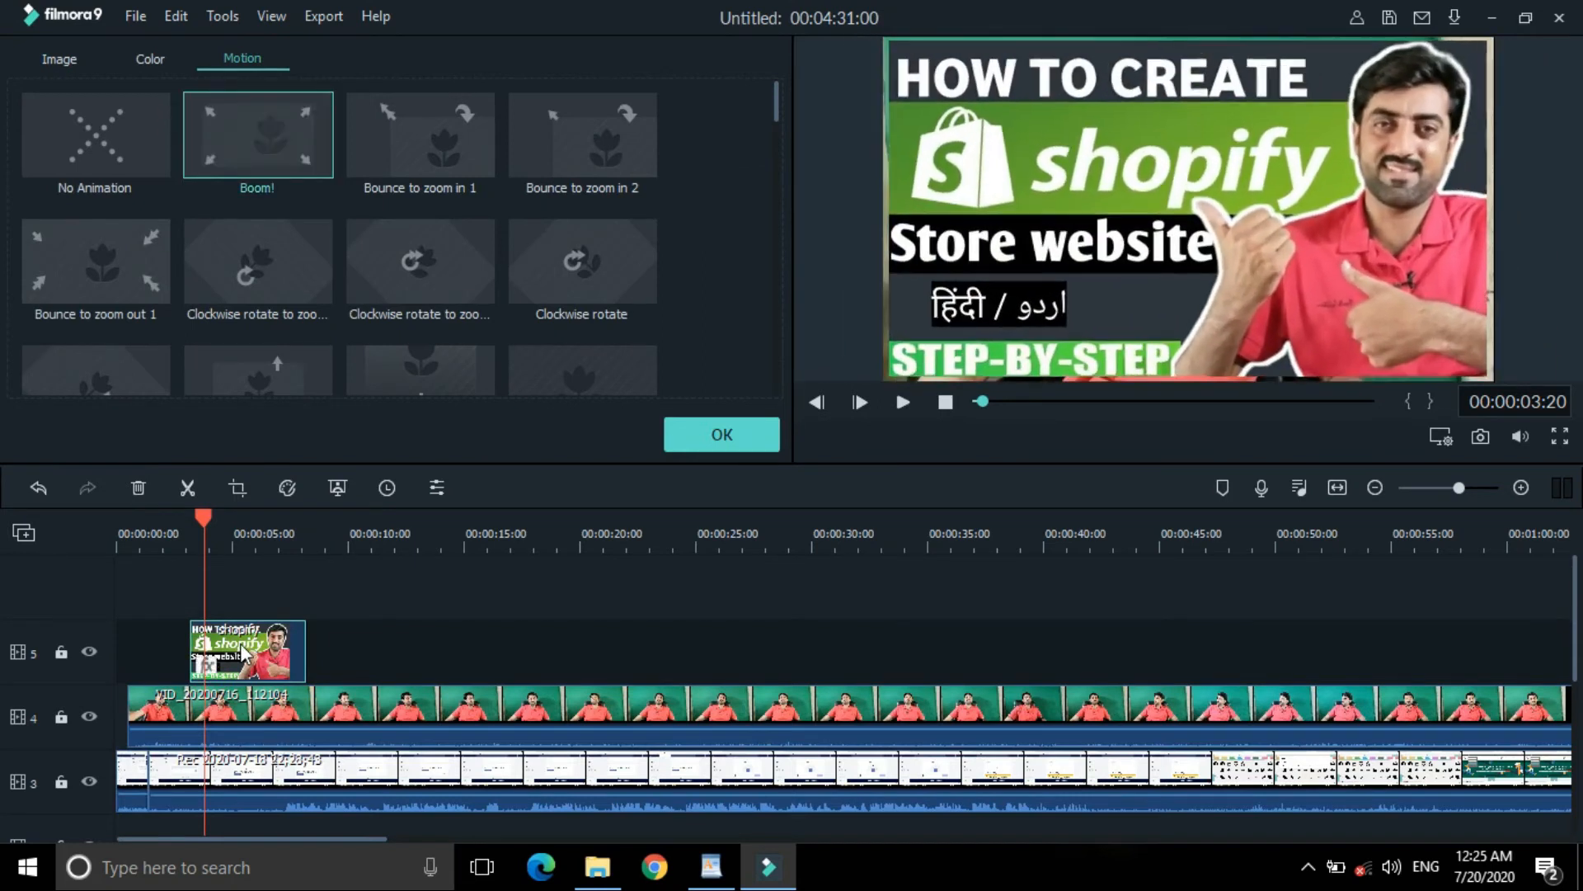
# Step: Preview the image before and during its motion, and check its Crop and Zoom settings, keeping the original ratio
pyautogui.click(173, 535)
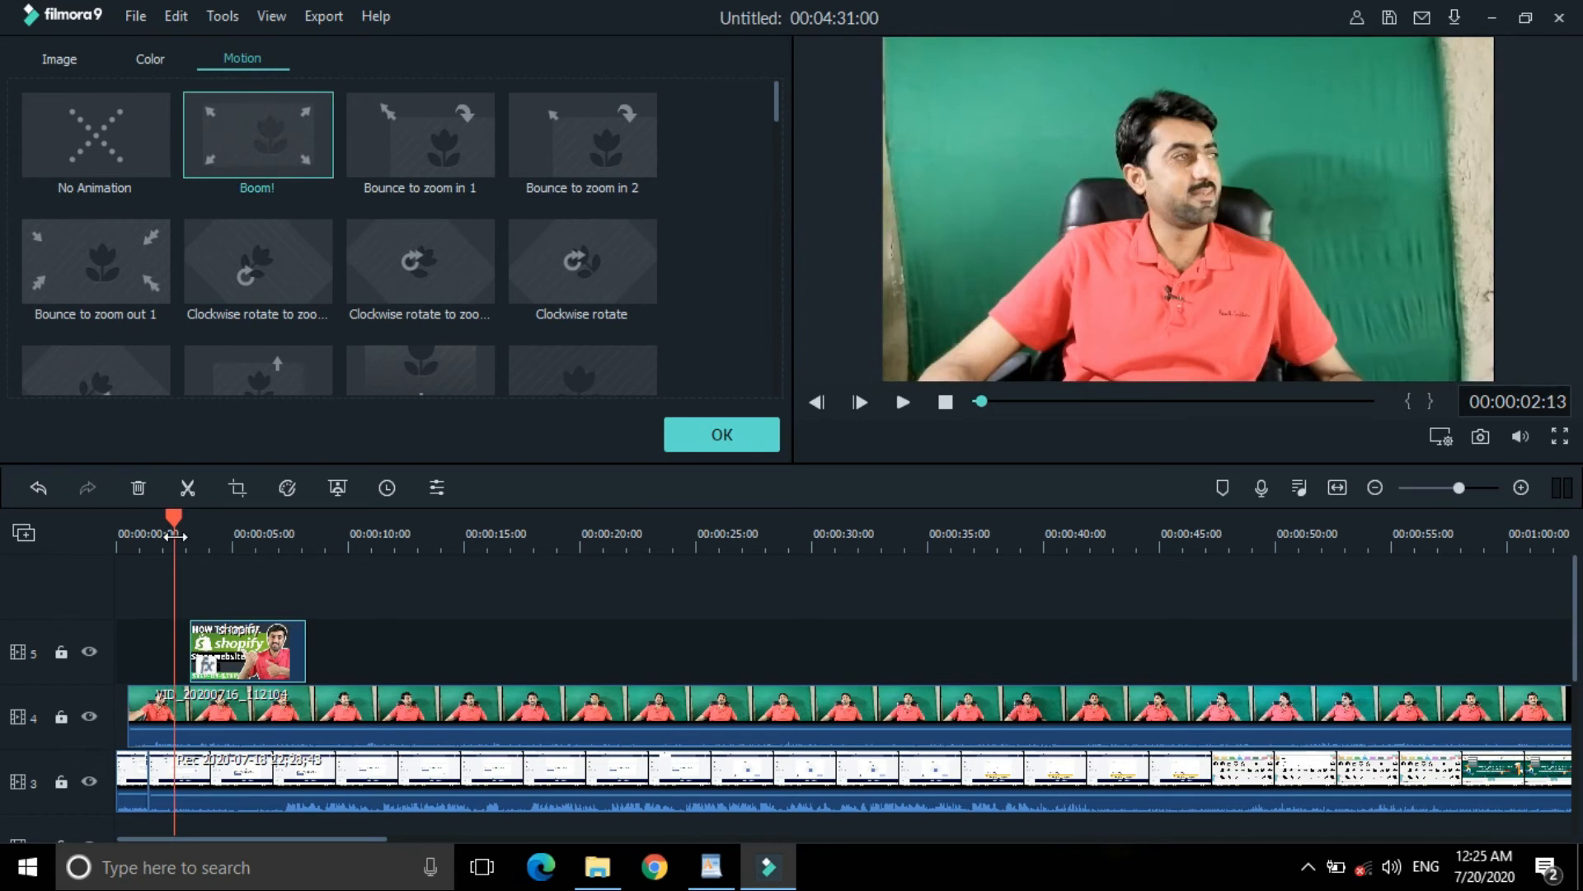
pyautogui.click(254, 536)
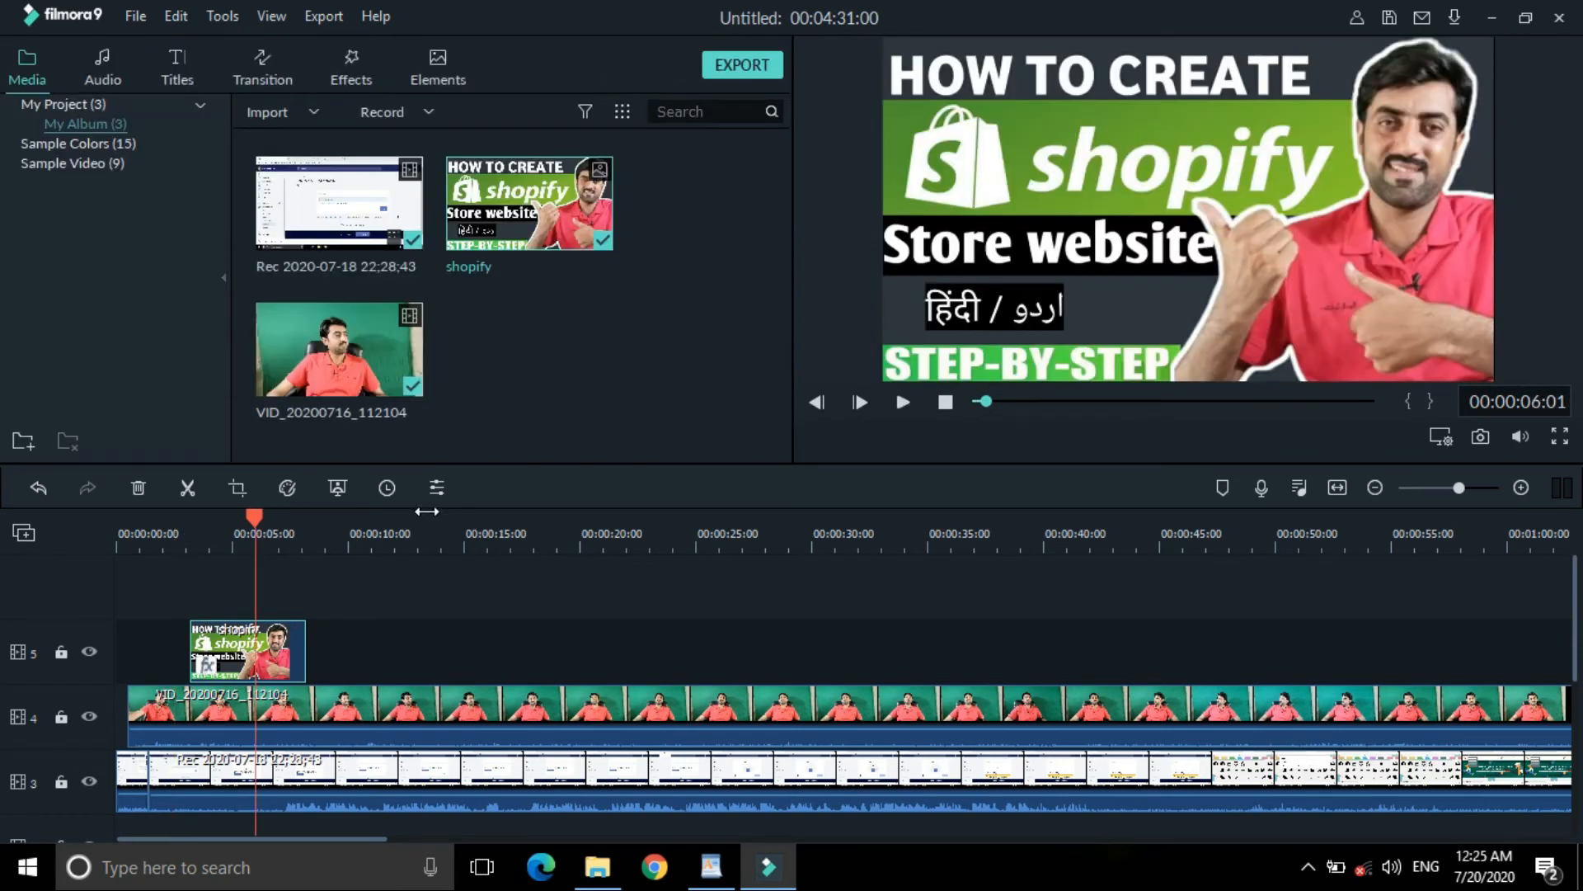
pyautogui.click(240, 491)
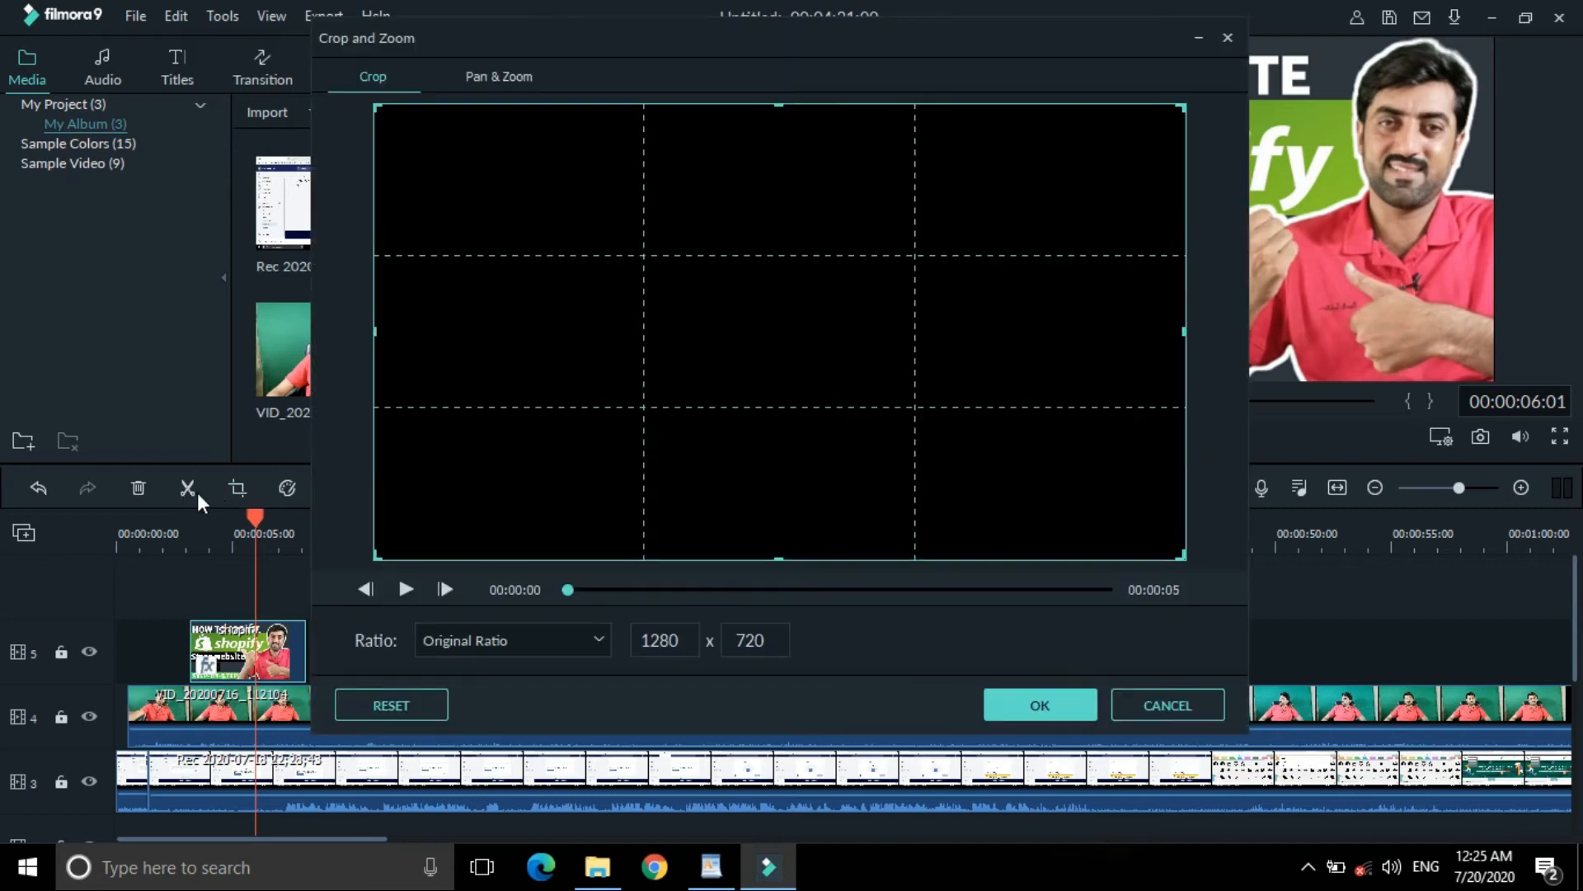
pyautogui.click(1064, 706)
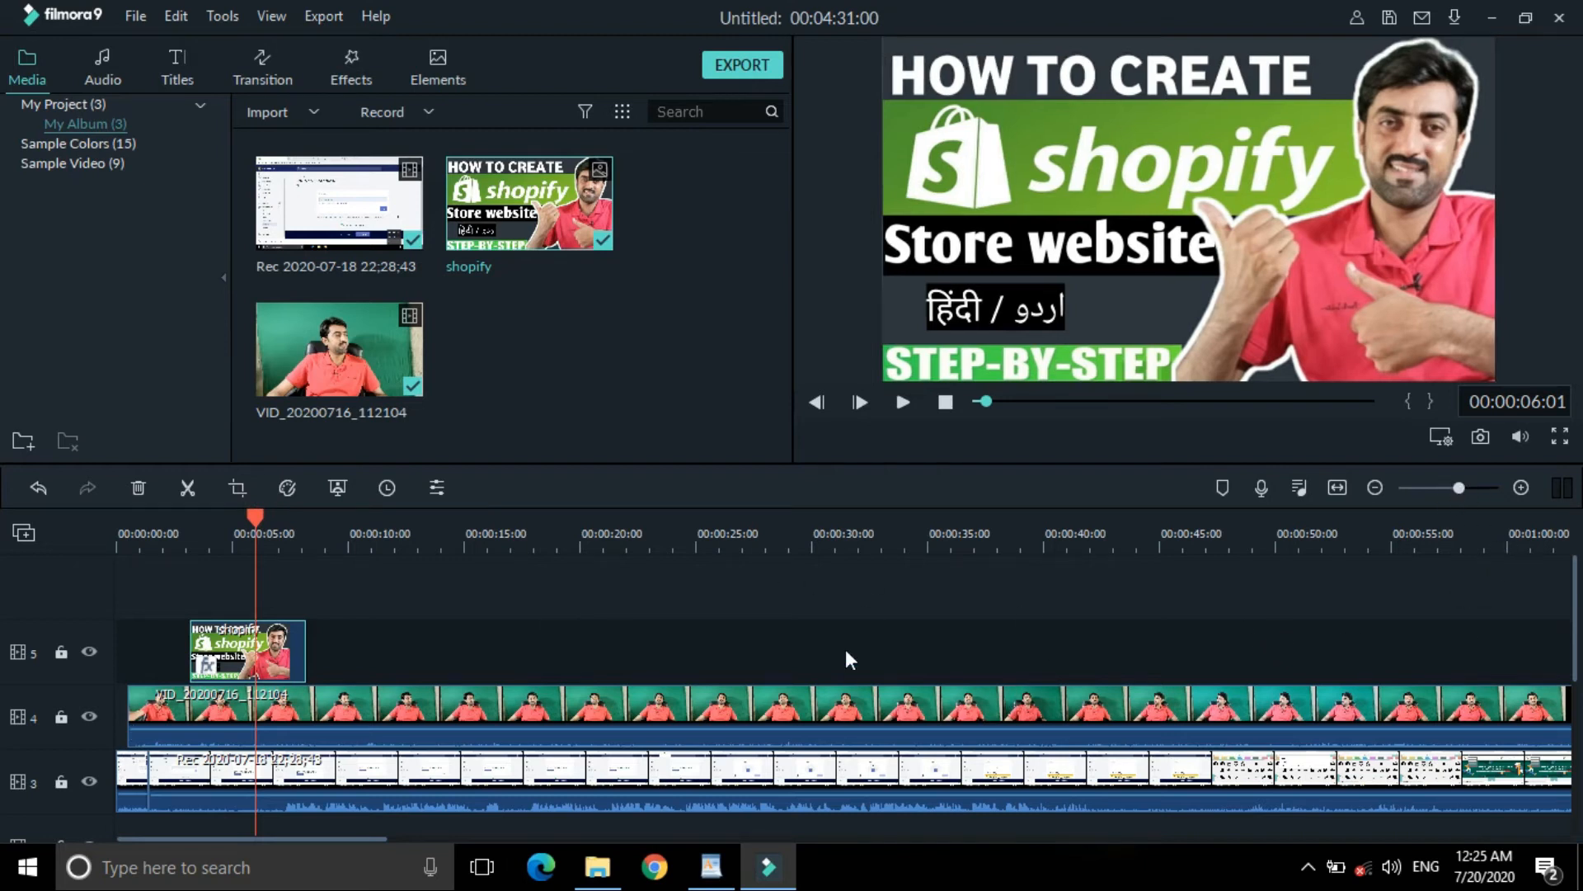
# Step: Add a timeline marker at 00:00:32:00
pyautogui.click(858, 546)
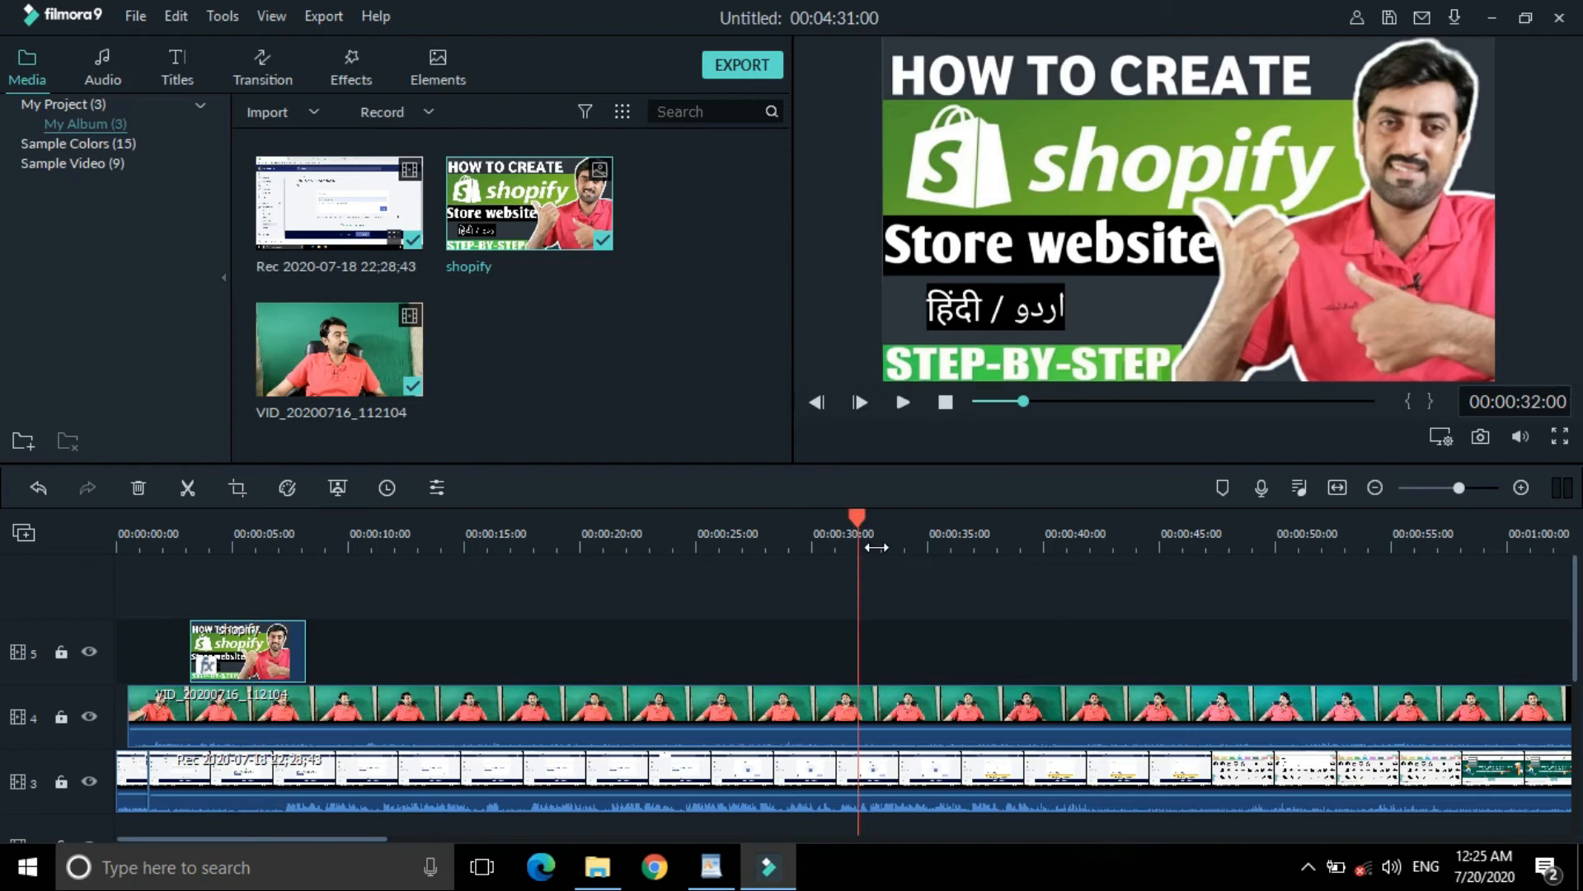
pyautogui.moveTo(1459, 488)
pyautogui.mouseDown()
pyautogui.moveTo(1432, 491)
pyautogui.moveTo(1445, 489)
pyautogui.mouseUp()
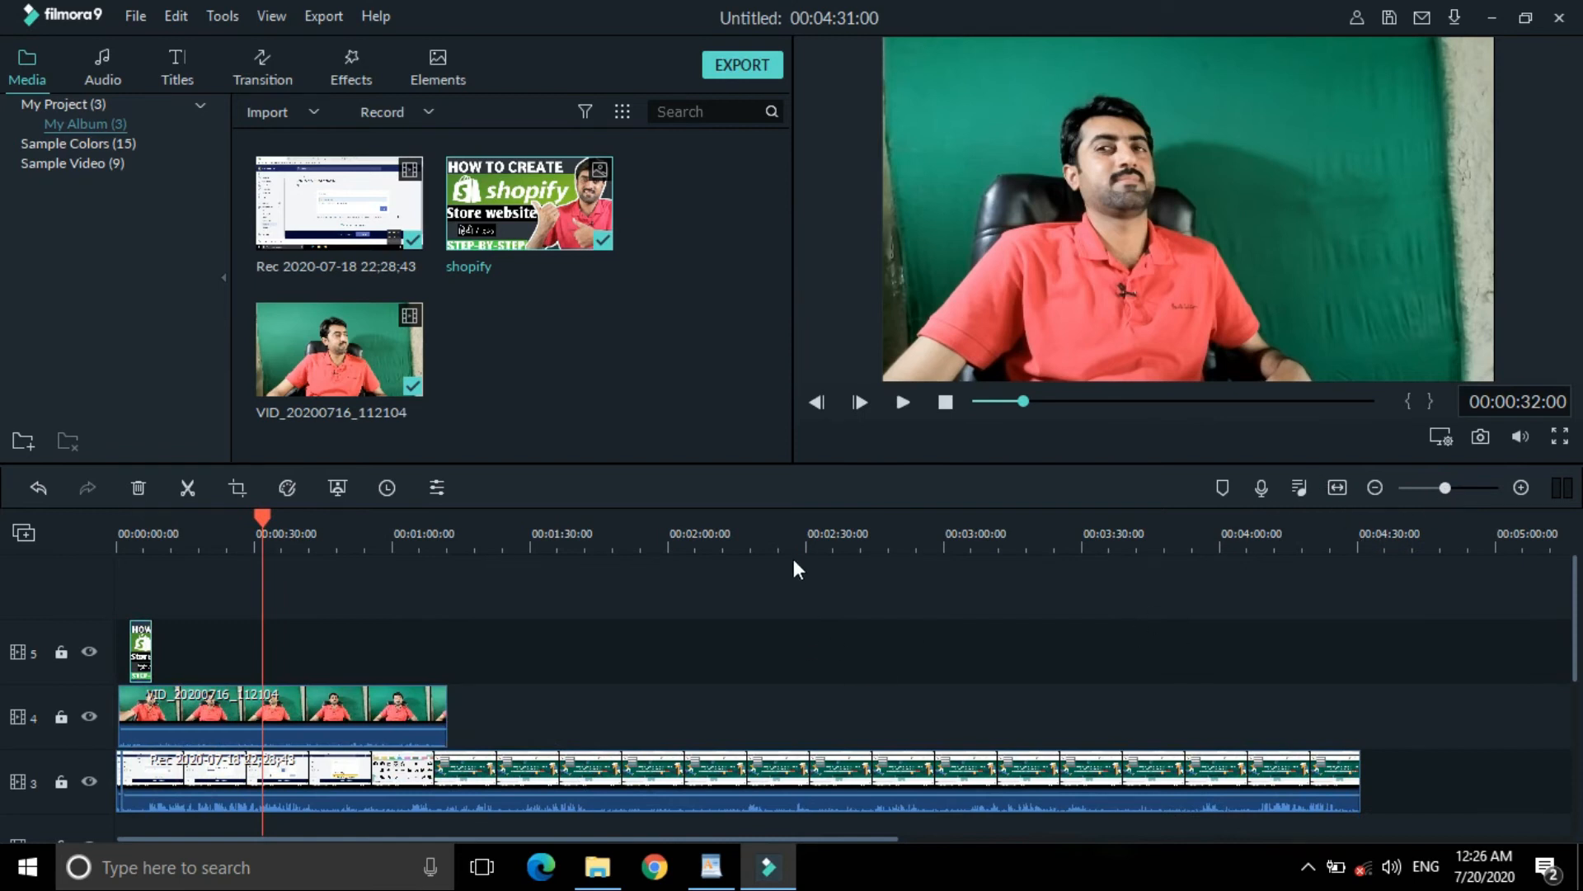
pyautogui.moveTo(787, 542); pyautogui.dragTo(1326, 510)
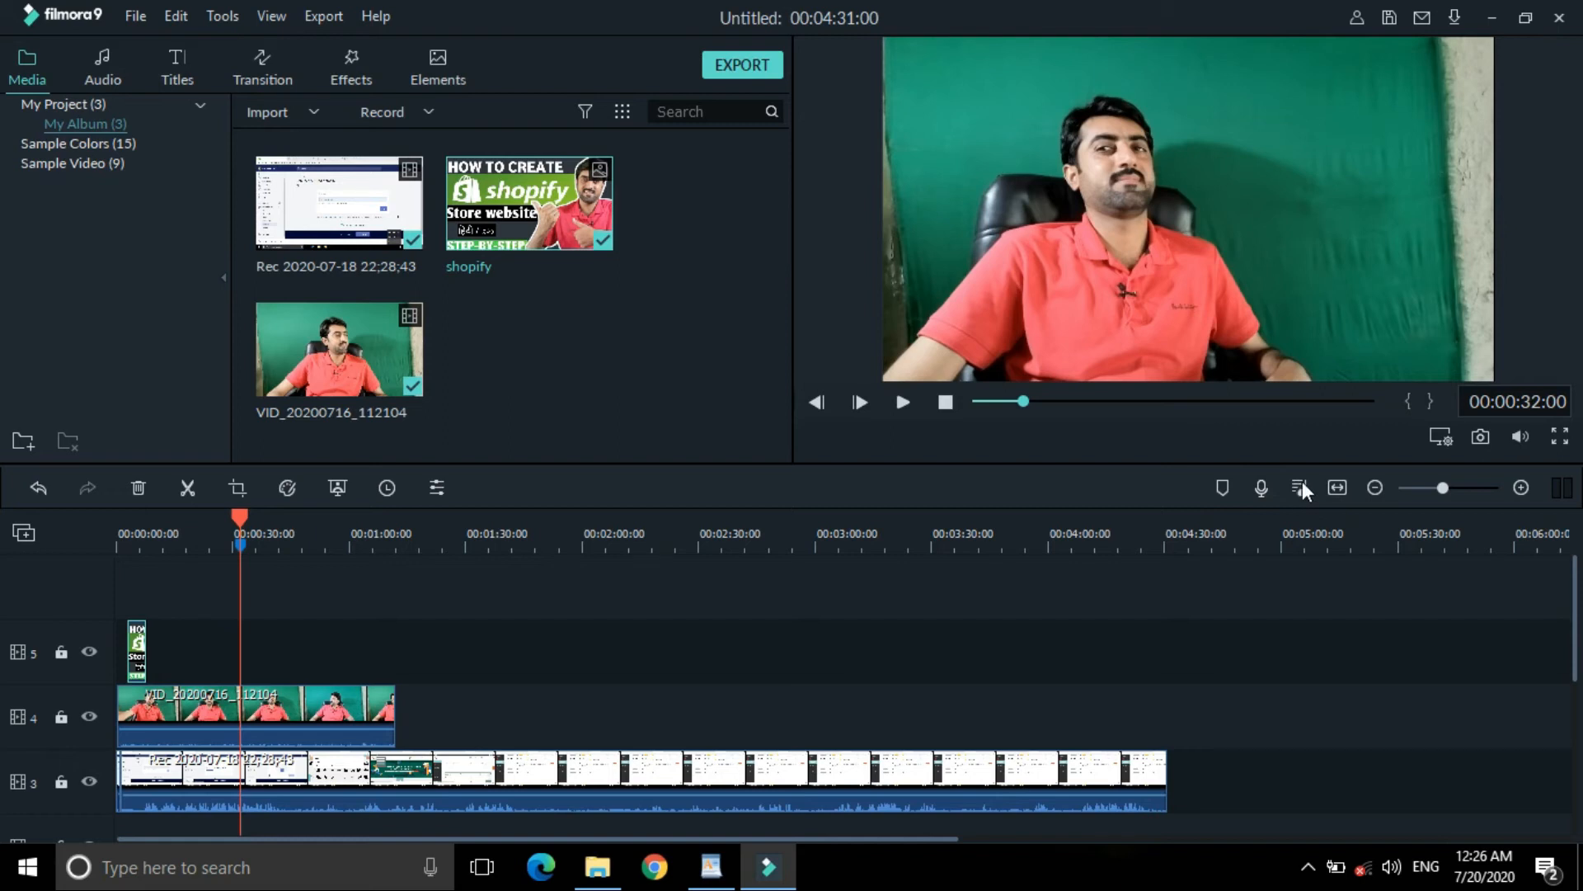
# Step: During Audio Mixer playback, lower the Video4 track to -14.22 dB and the Video3 track to -11.57 dB
pyautogui.click(1302, 487)
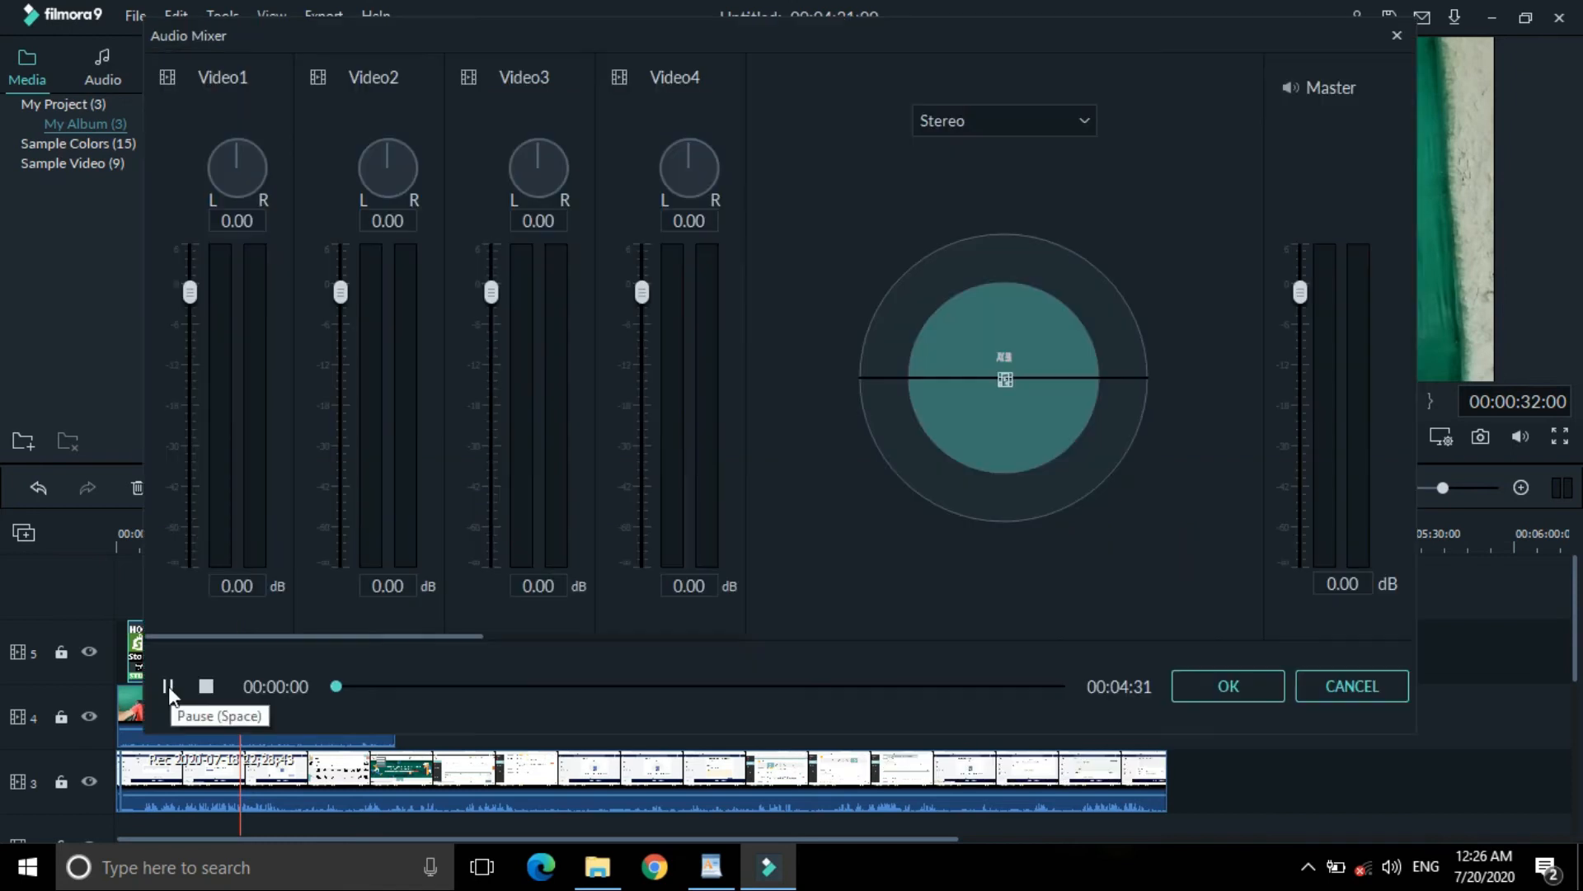
pyautogui.click(168, 686)
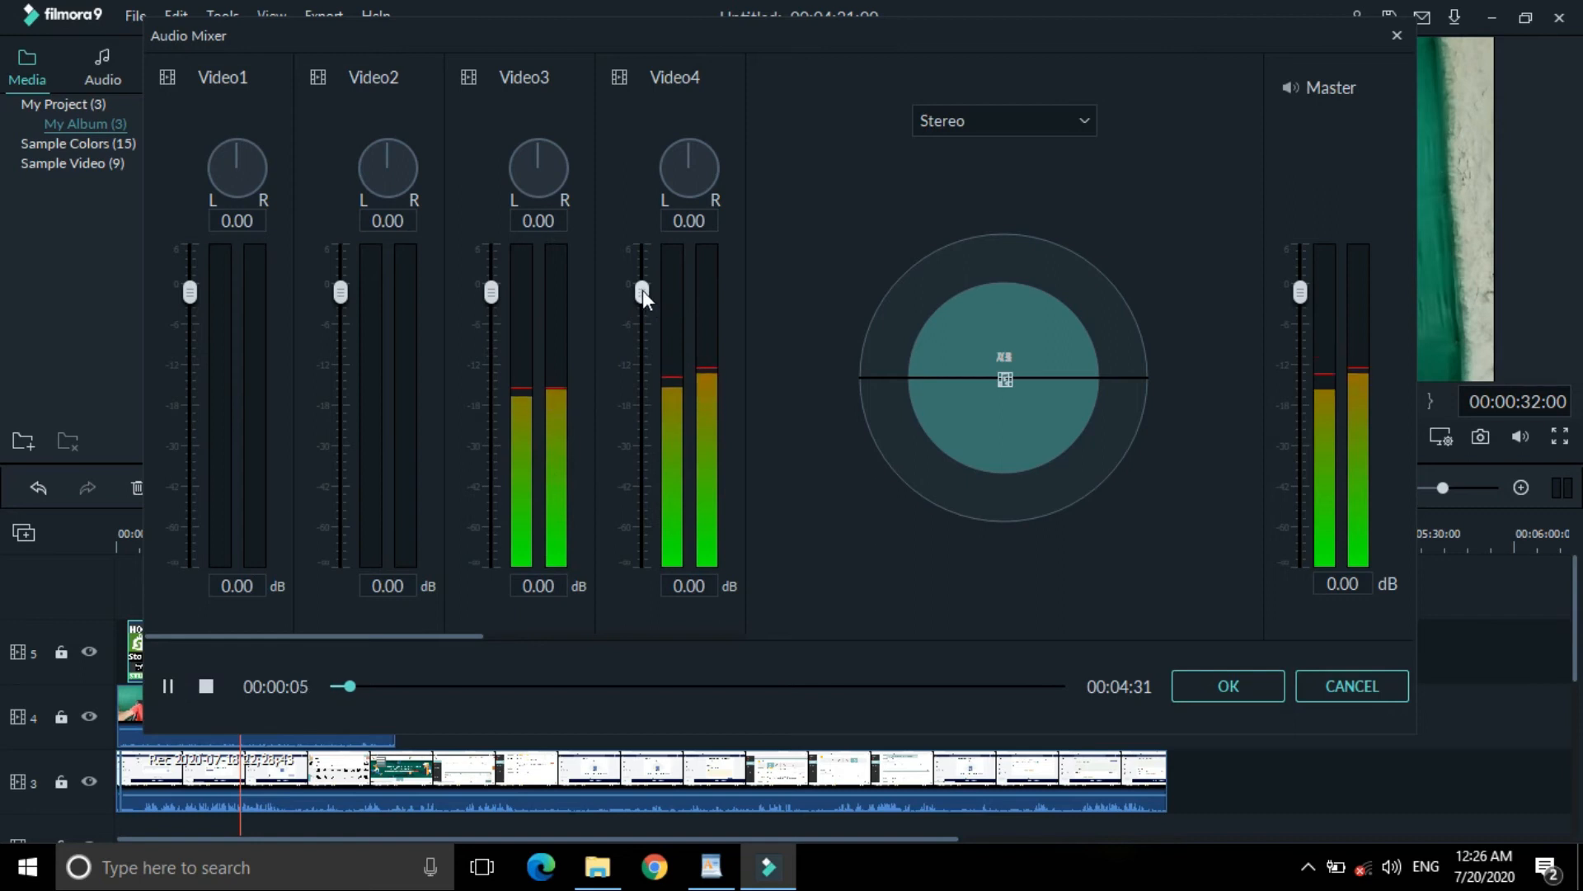
pyautogui.moveTo(641, 290); pyautogui.dragTo(642, 379)
pyautogui.moveTo(490, 291); pyautogui.dragTo(491, 364)
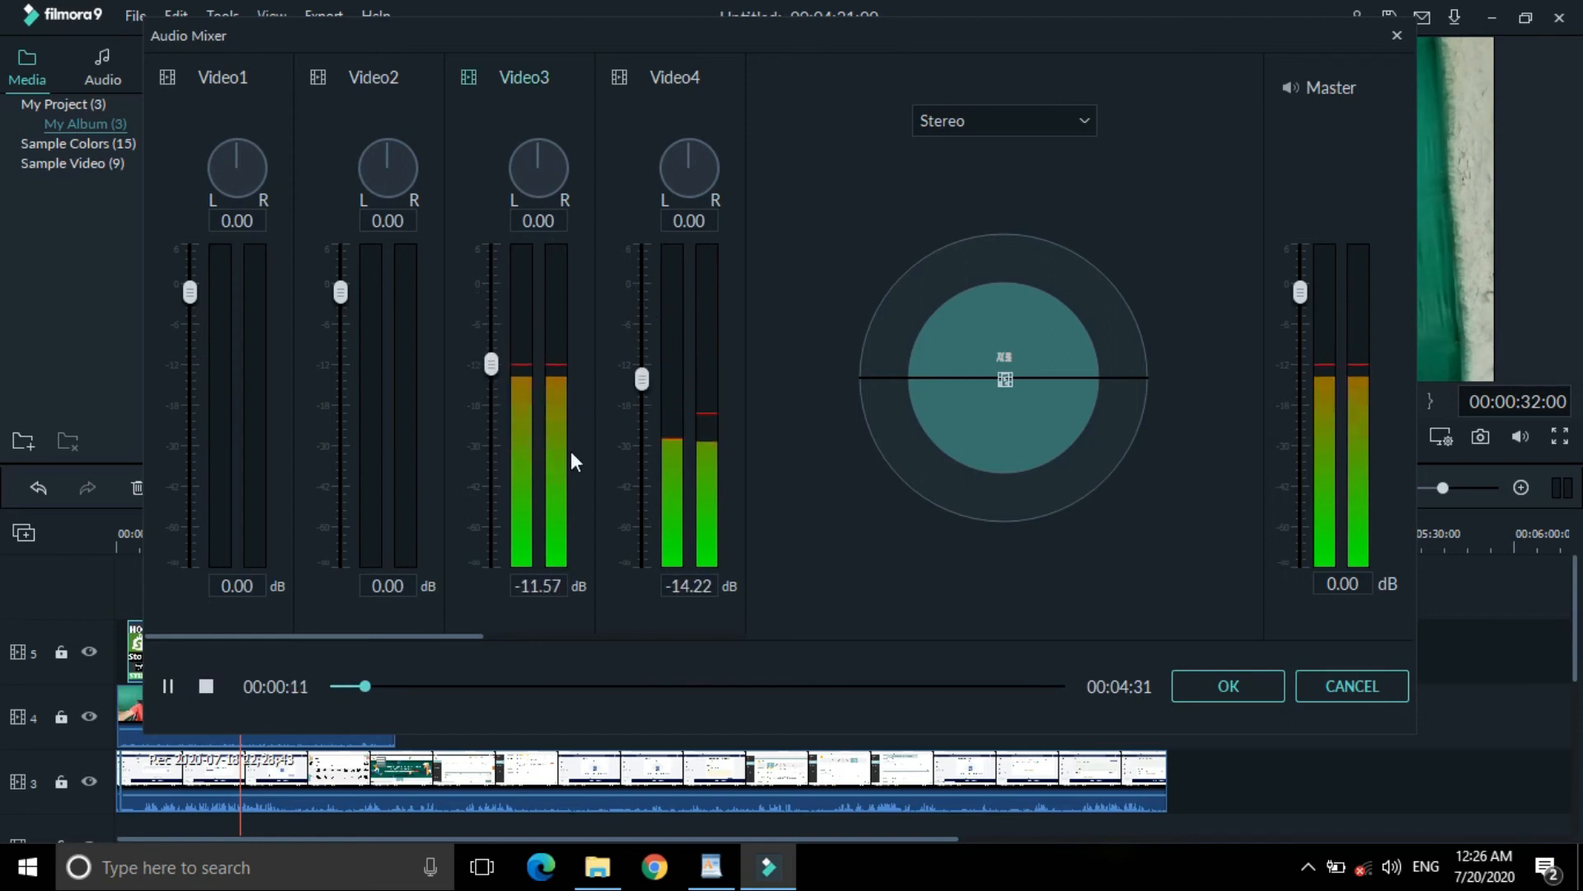
pyautogui.click(1237, 686)
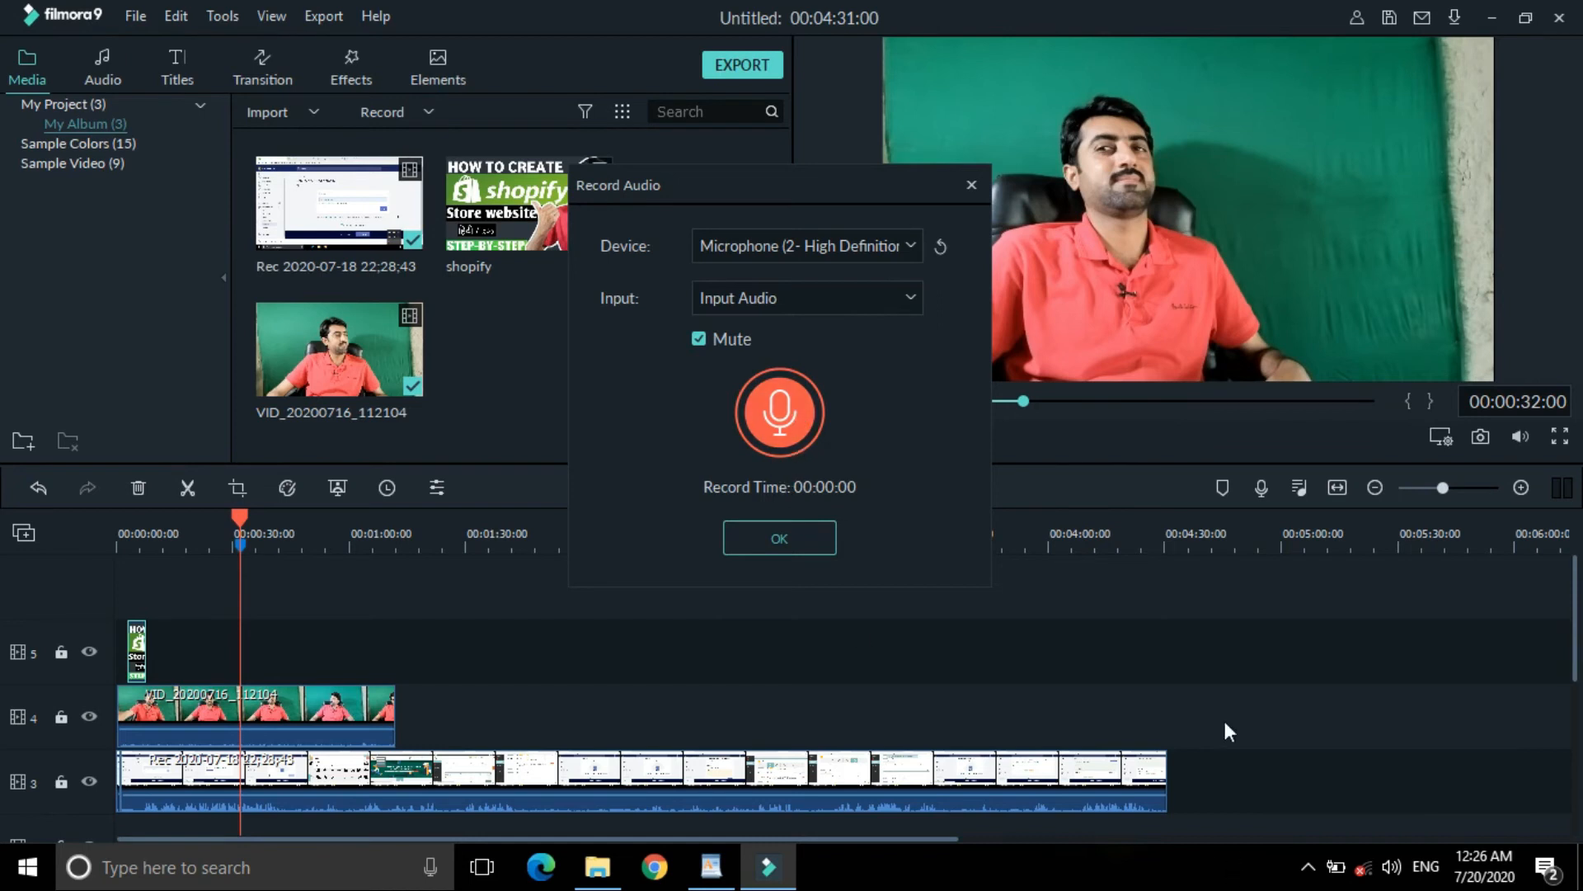
# Step: Close the voiceover recording dialog and show the audio level meter beside the timeline
pyautogui.click(972, 173)
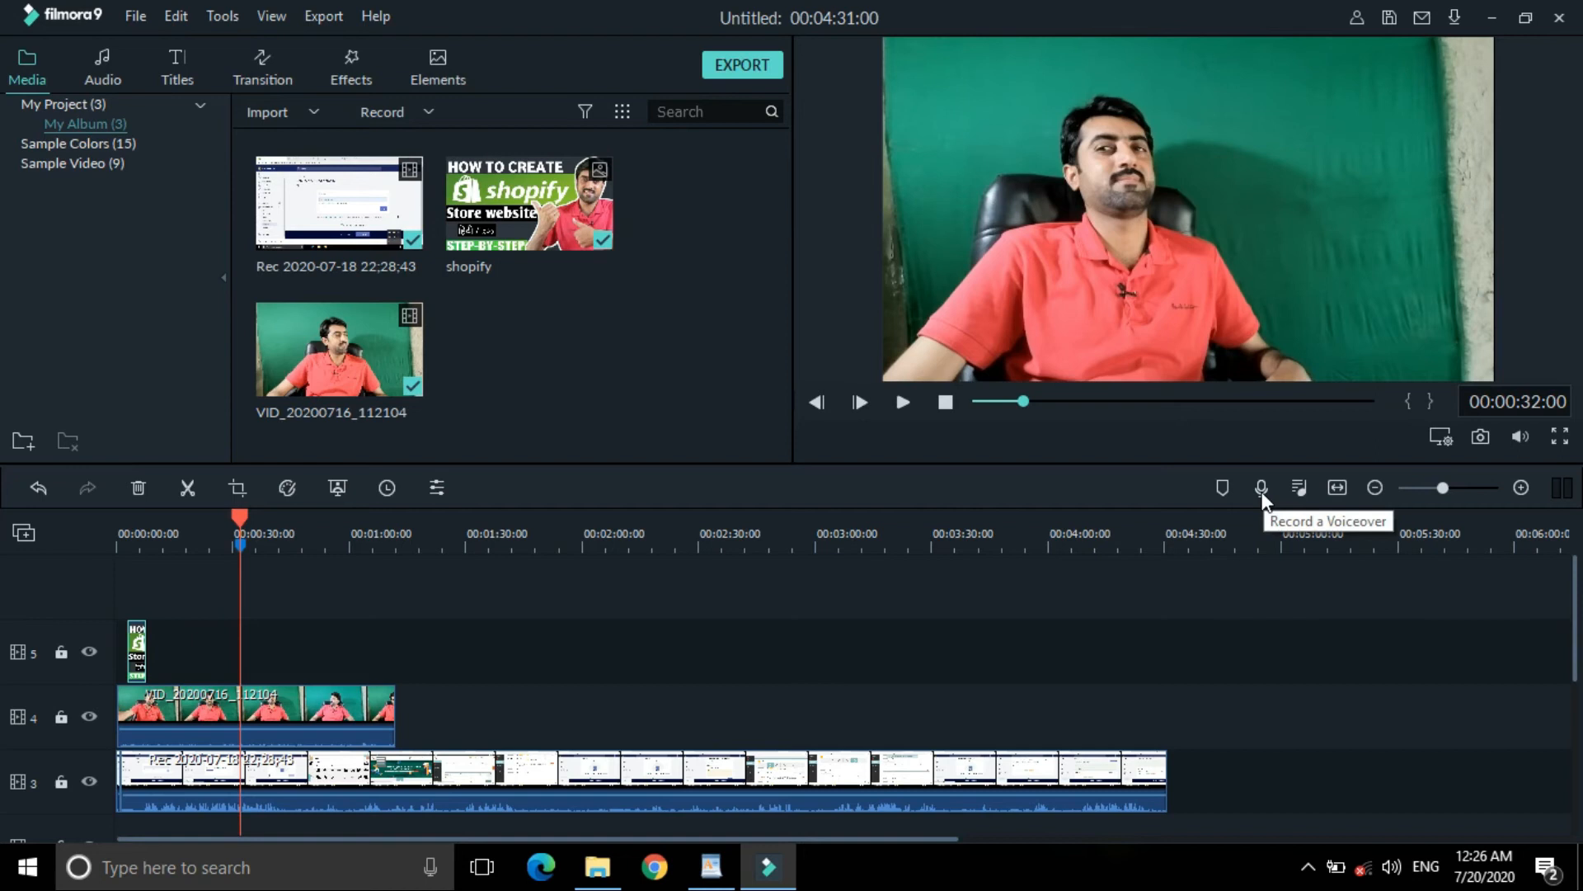
pyautogui.click(1562, 490)
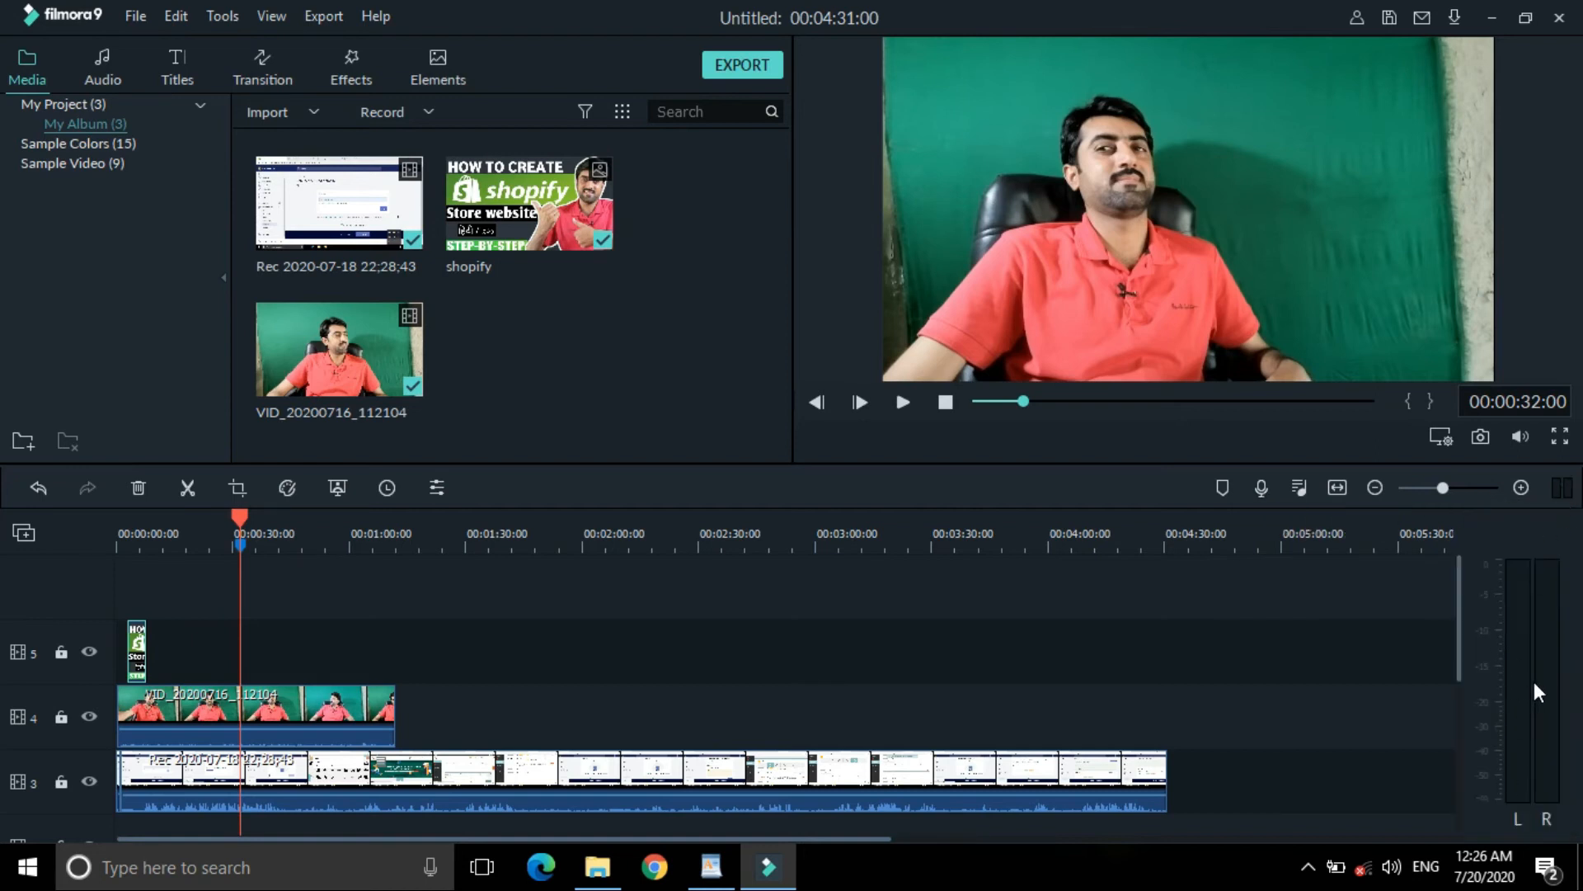
pyautogui.moveTo(1526, 429)
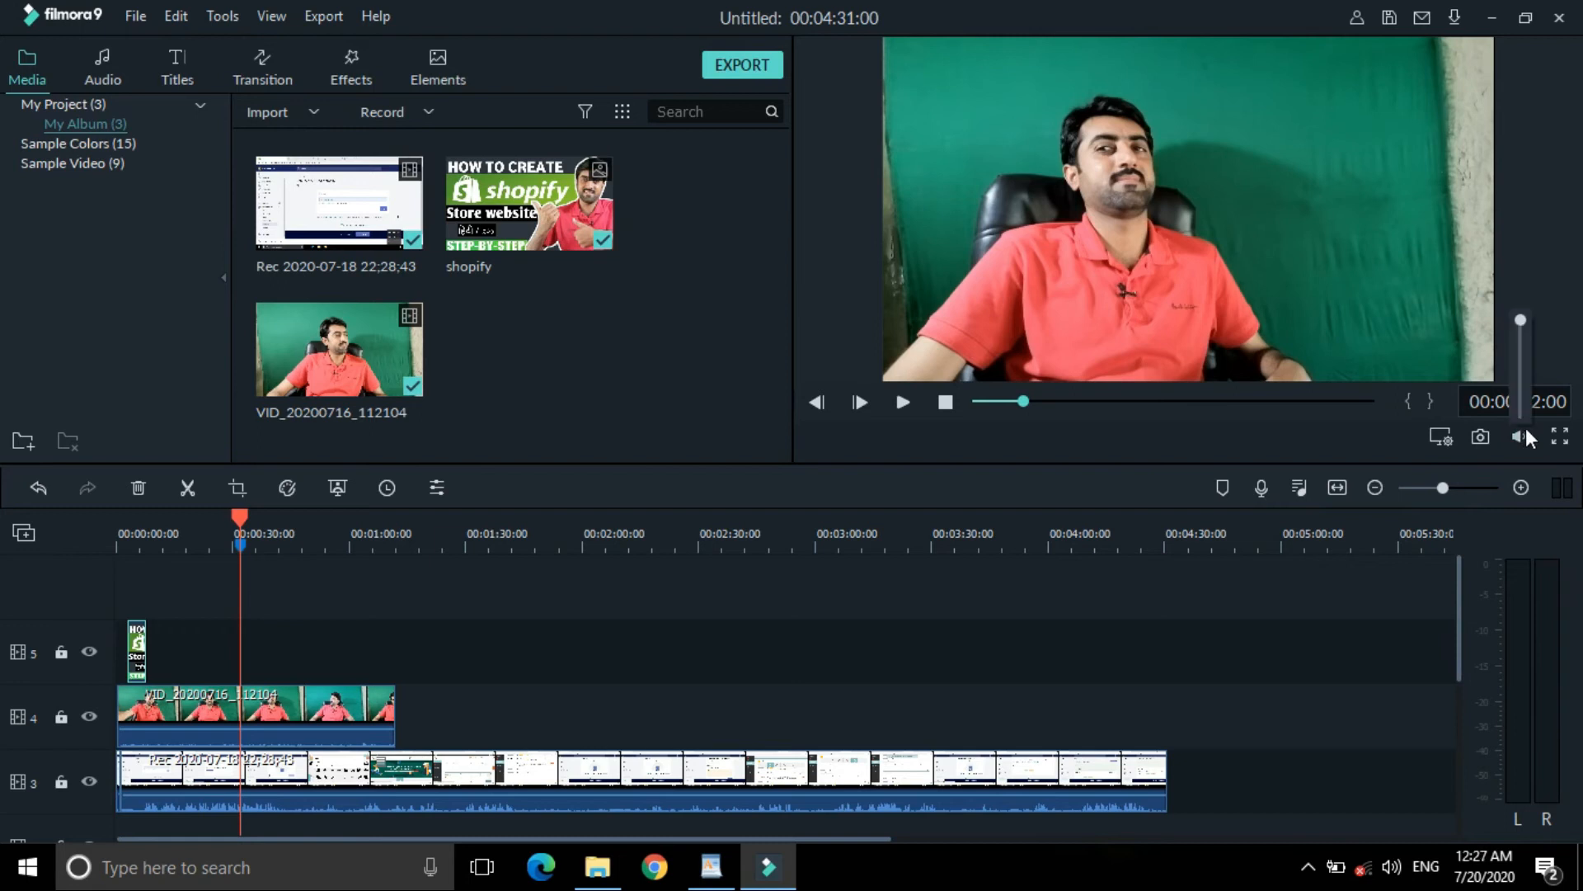
# Step: Set the preview's playback quality to 1/16, and view the preview in full screen before returning to the editor
pyautogui.click(1447, 437)
pyautogui.moveTo(1448, 453)
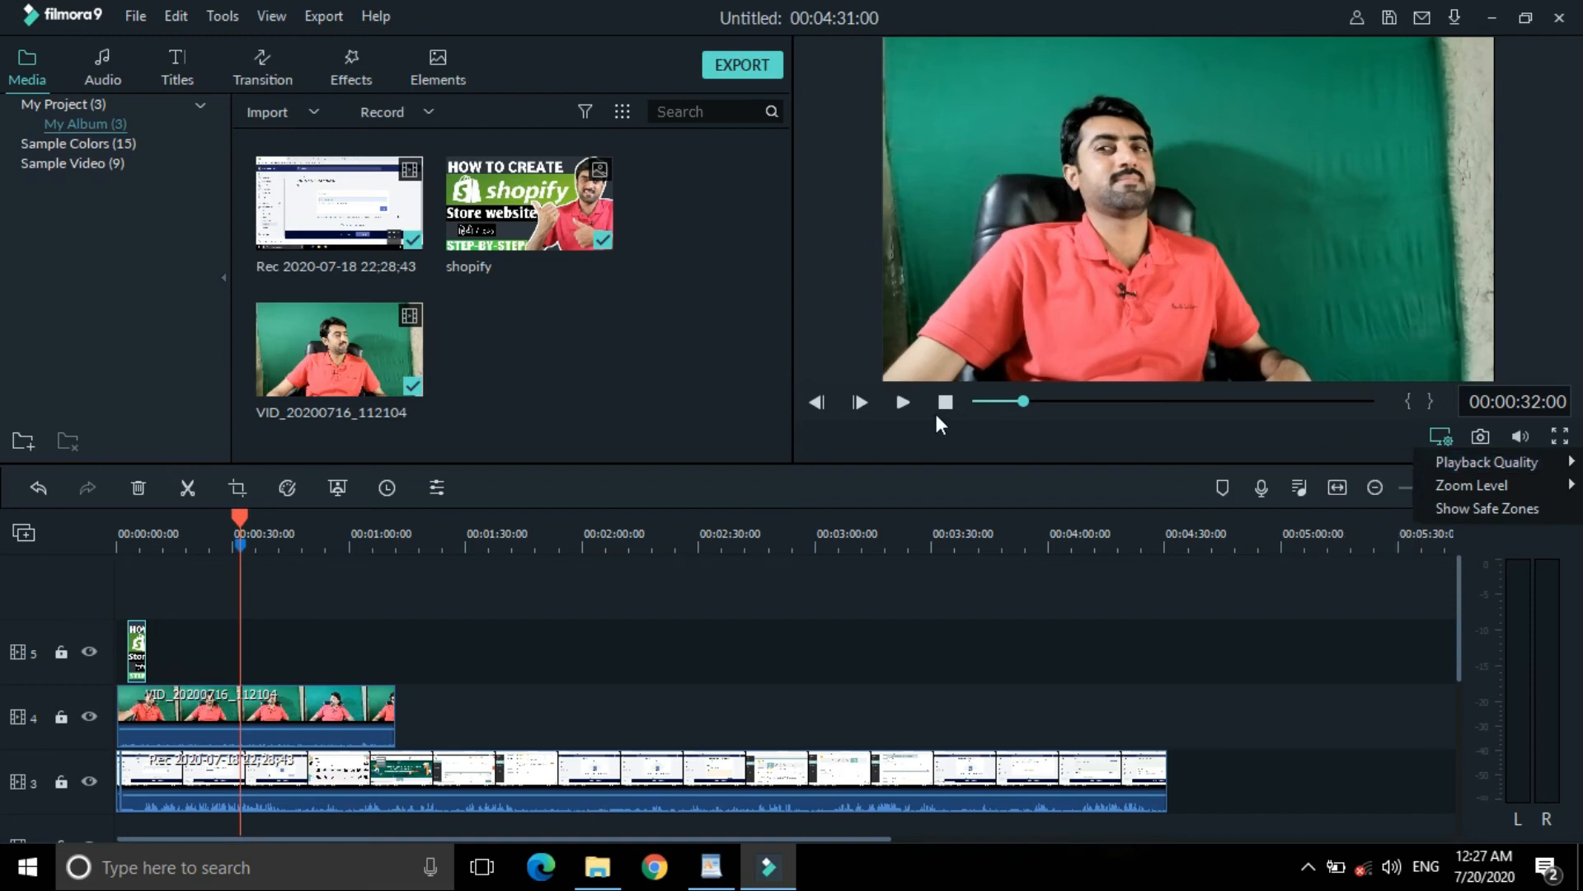
pyautogui.click(902, 401)
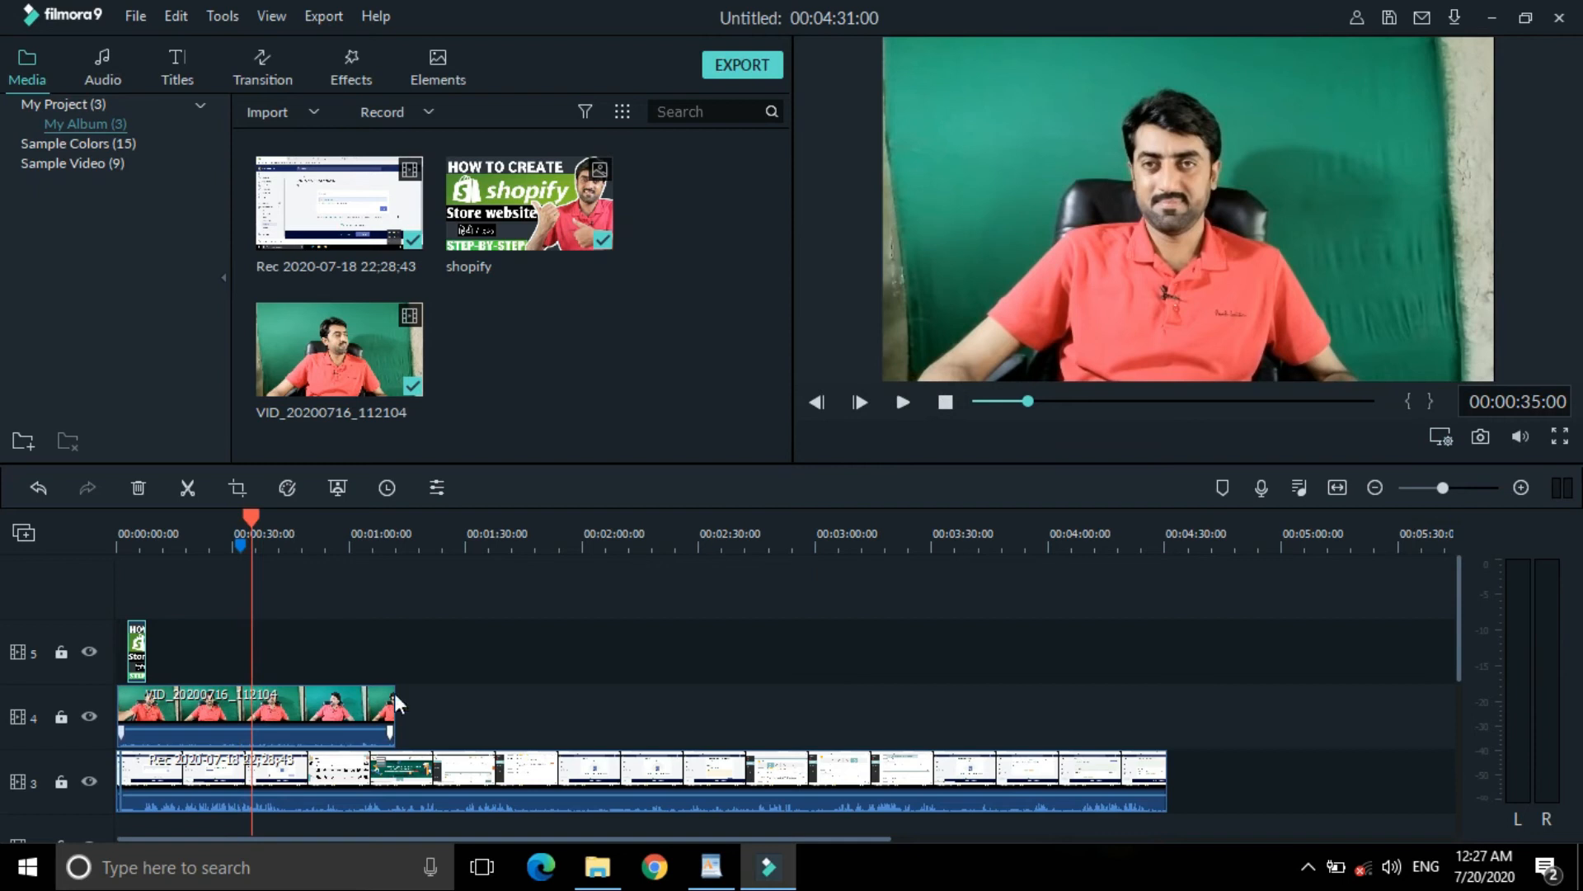
pyautogui.click(1441, 438)
pyautogui.moveTo(1505, 485)
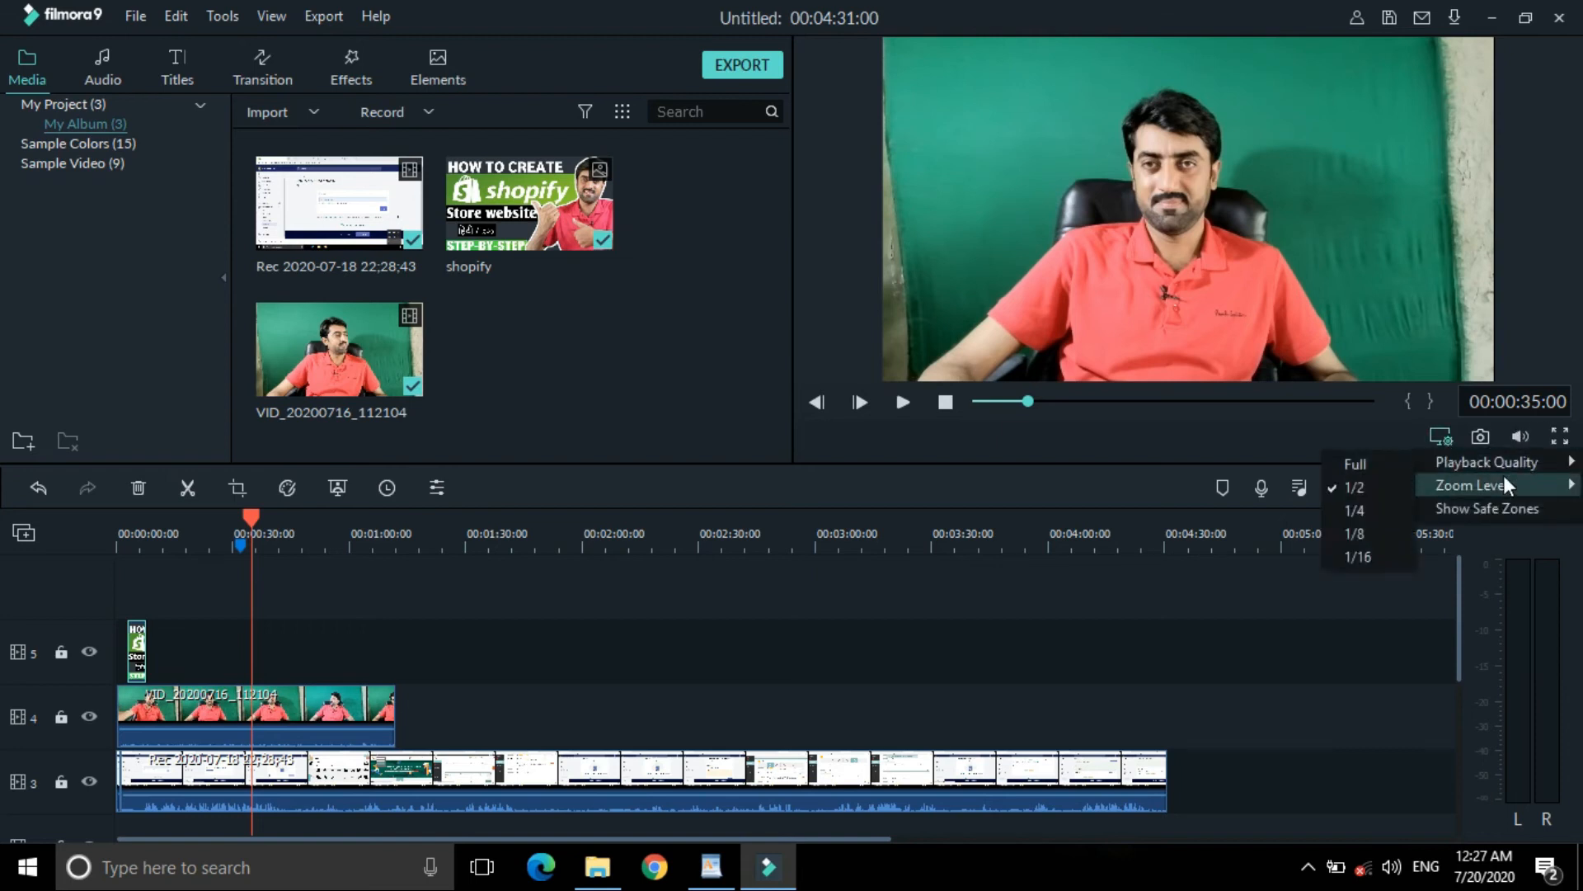
pyautogui.click(1356, 557)
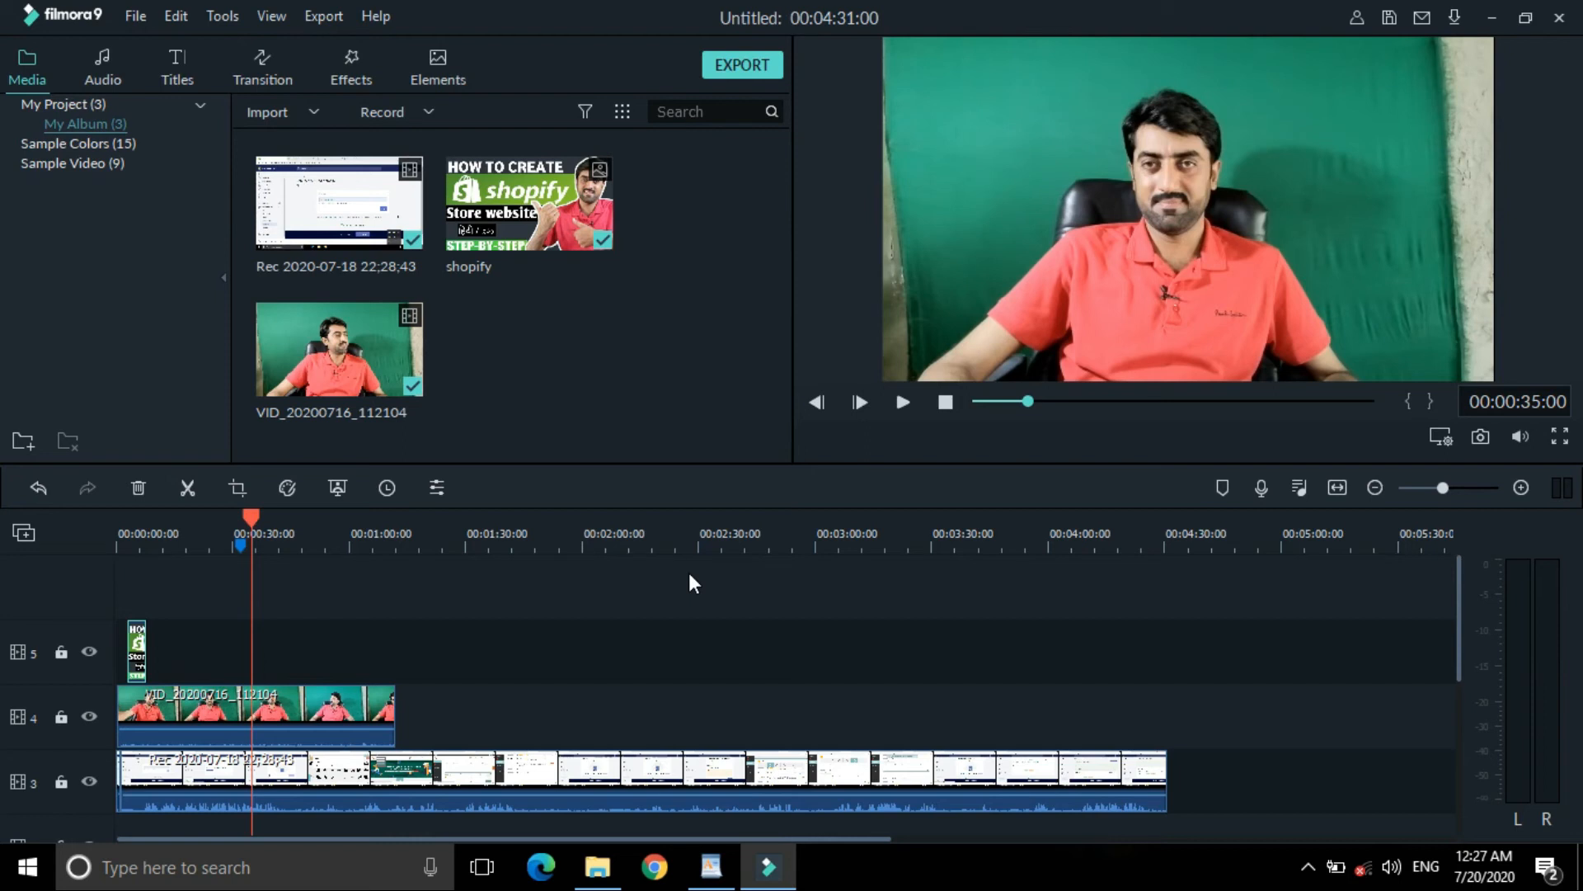
pyautogui.click(1561, 439)
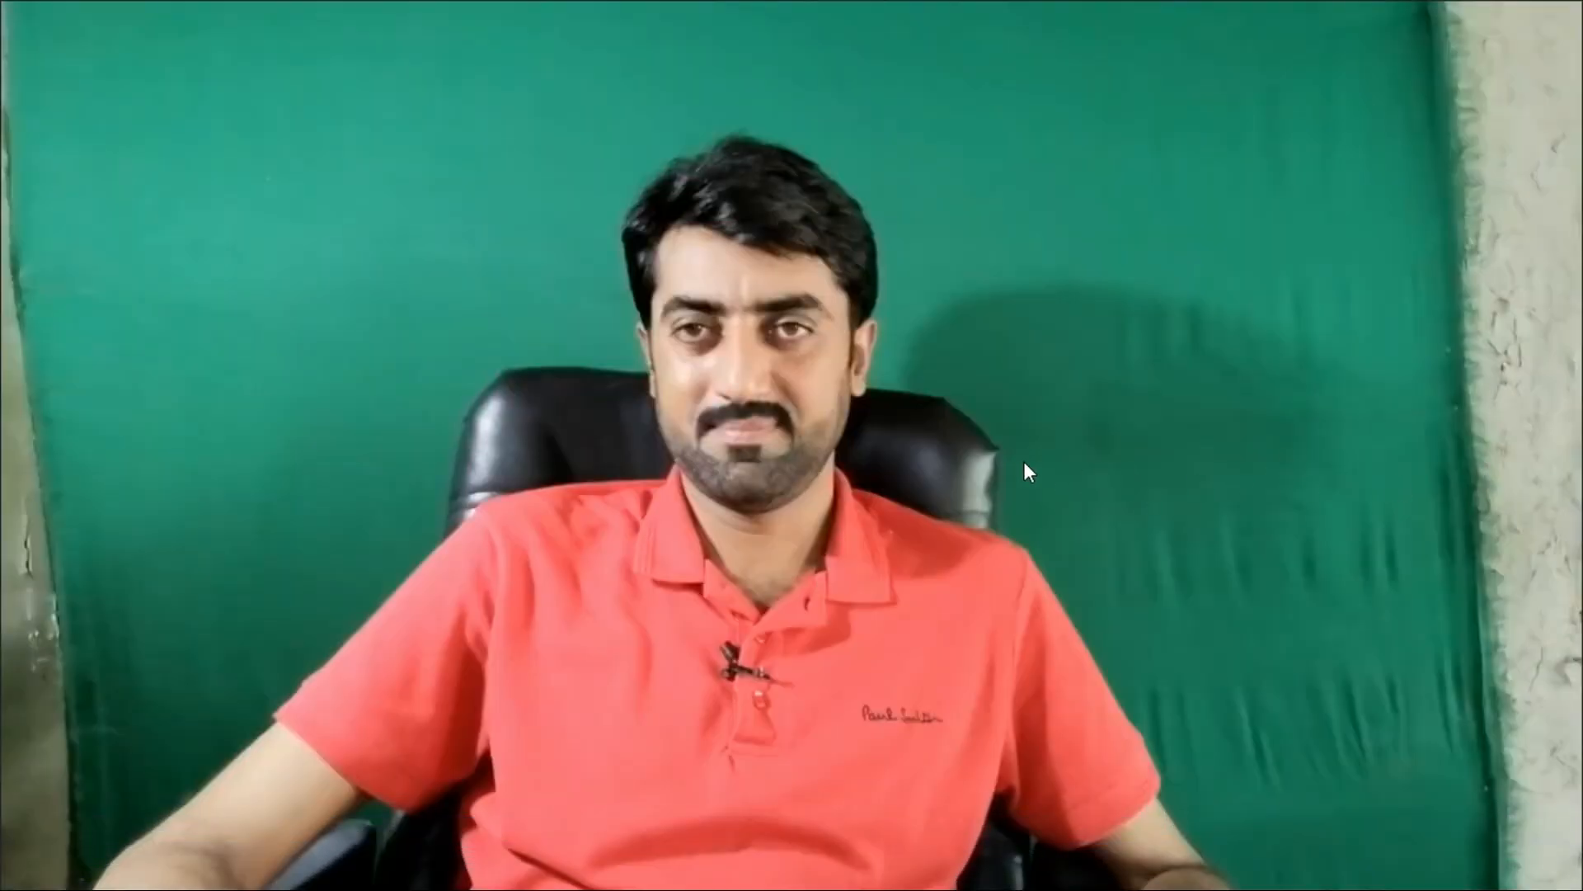
pyautogui.press('Escape')
# Step: Browse the audio library, including the Young & Bright, Tender & Sentimental, Folk and Sound Effect categories
pyautogui.click(107, 74)
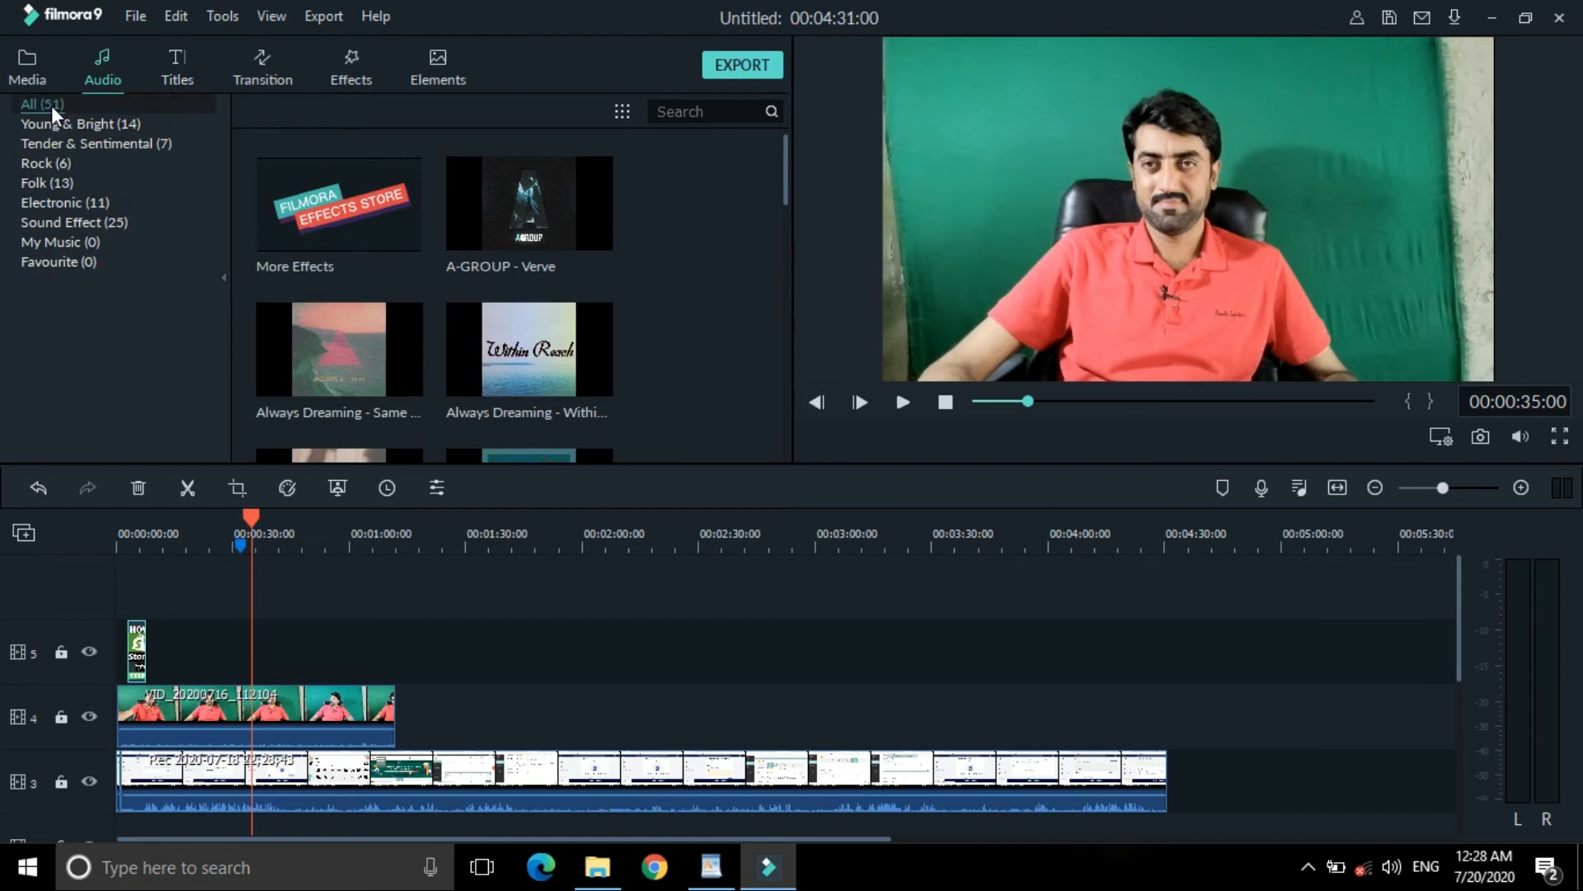
pyautogui.scroll(-10, 554, 221)
pyautogui.scroll(10, 569, 228)
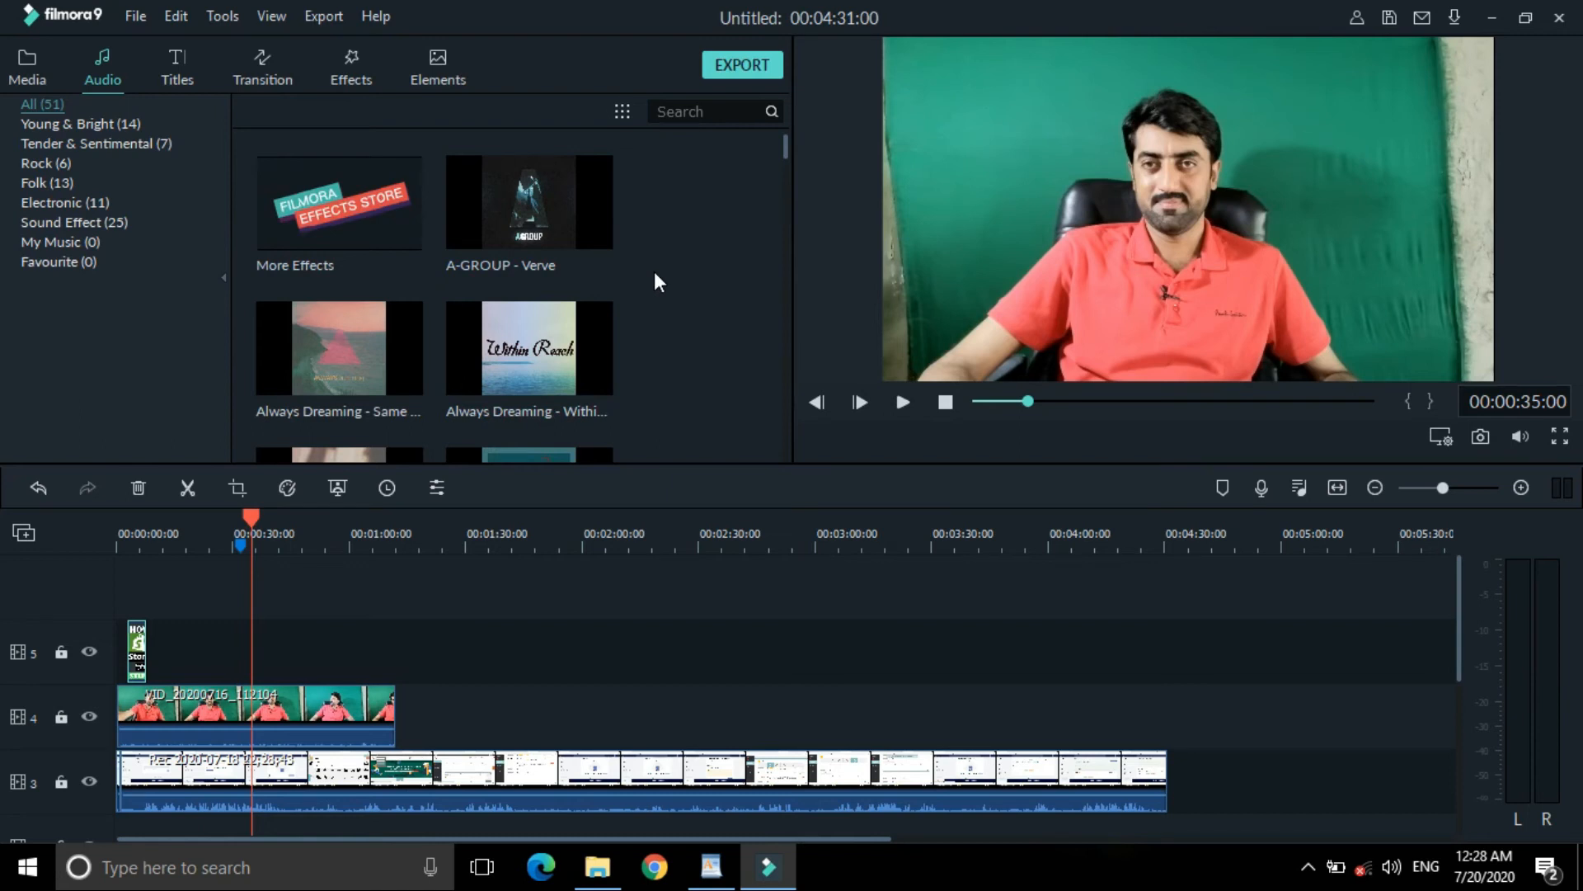
pyautogui.click(91, 120)
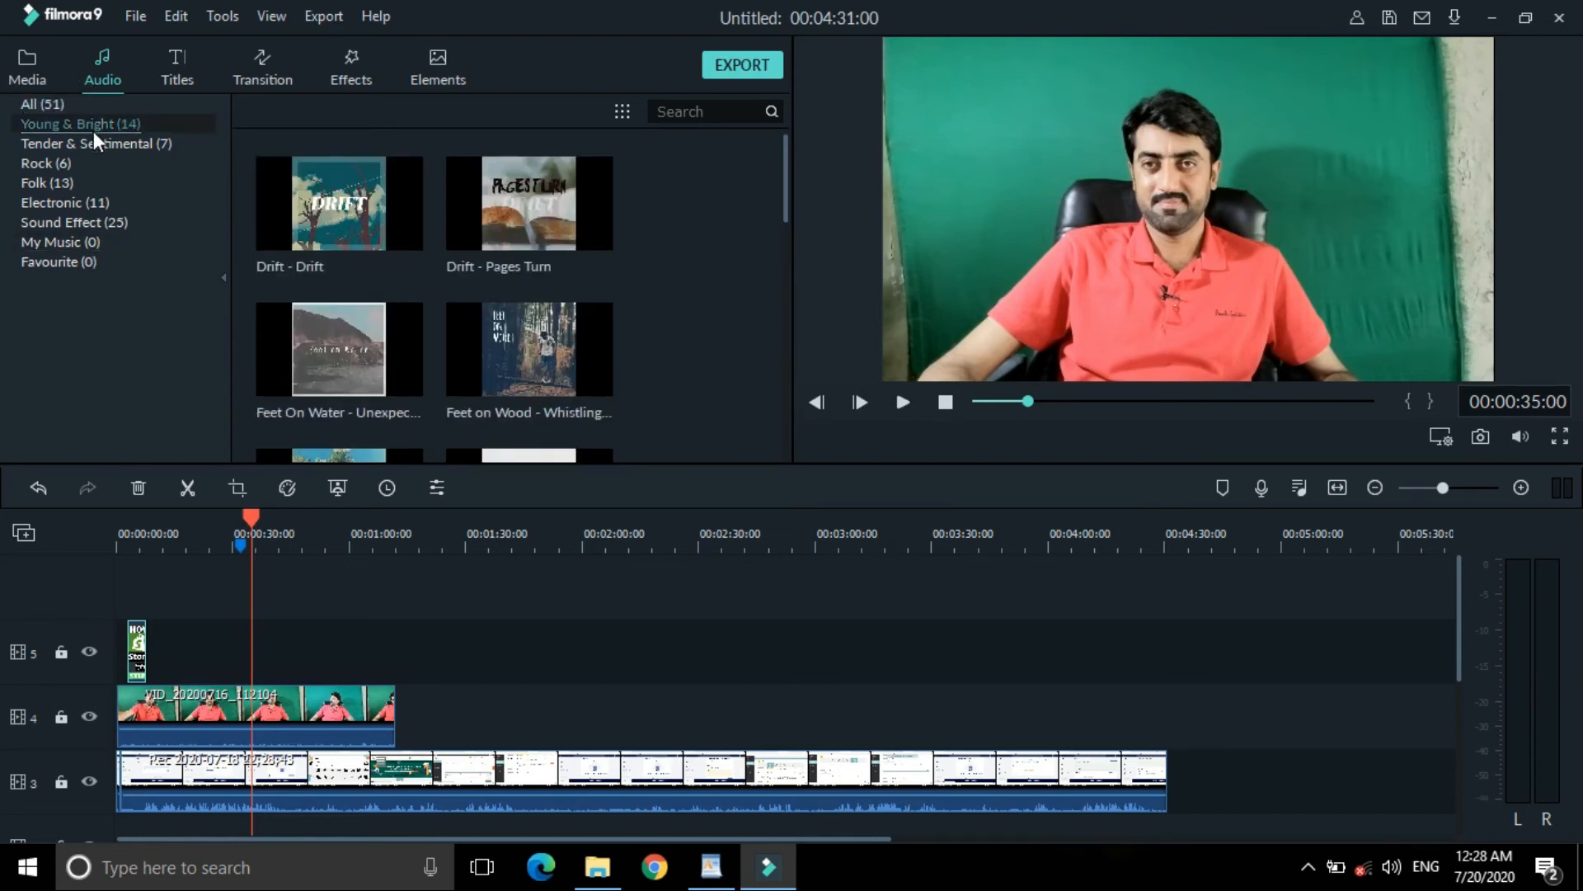
pyautogui.click(82, 147)
pyautogui.click(81, 158)
pyautogui.click(55, 182)
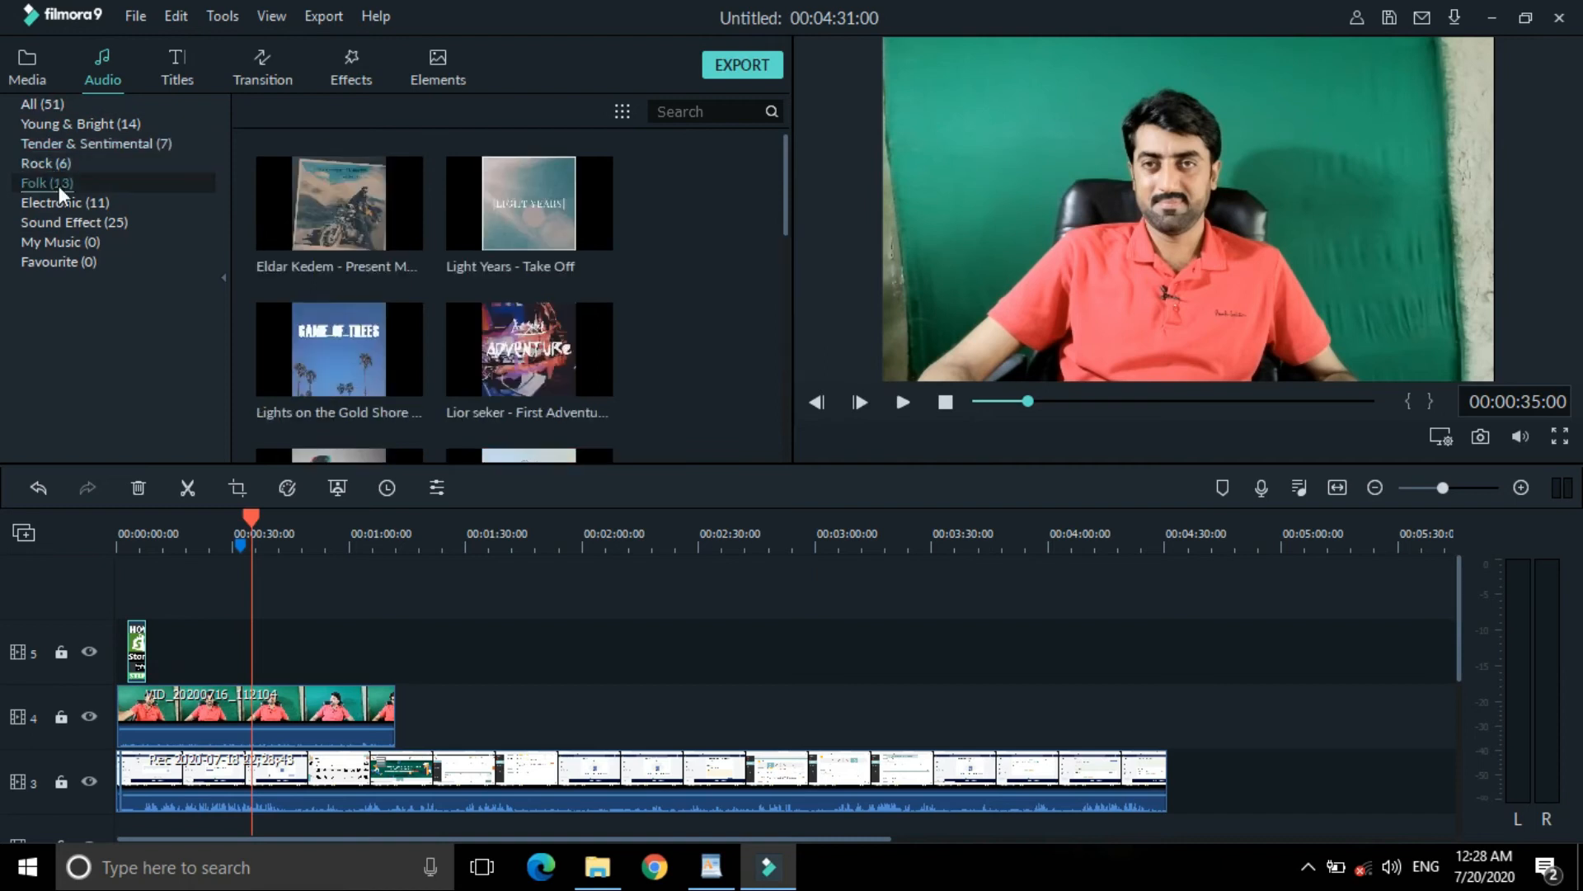
pyautogui.click(67, 219)
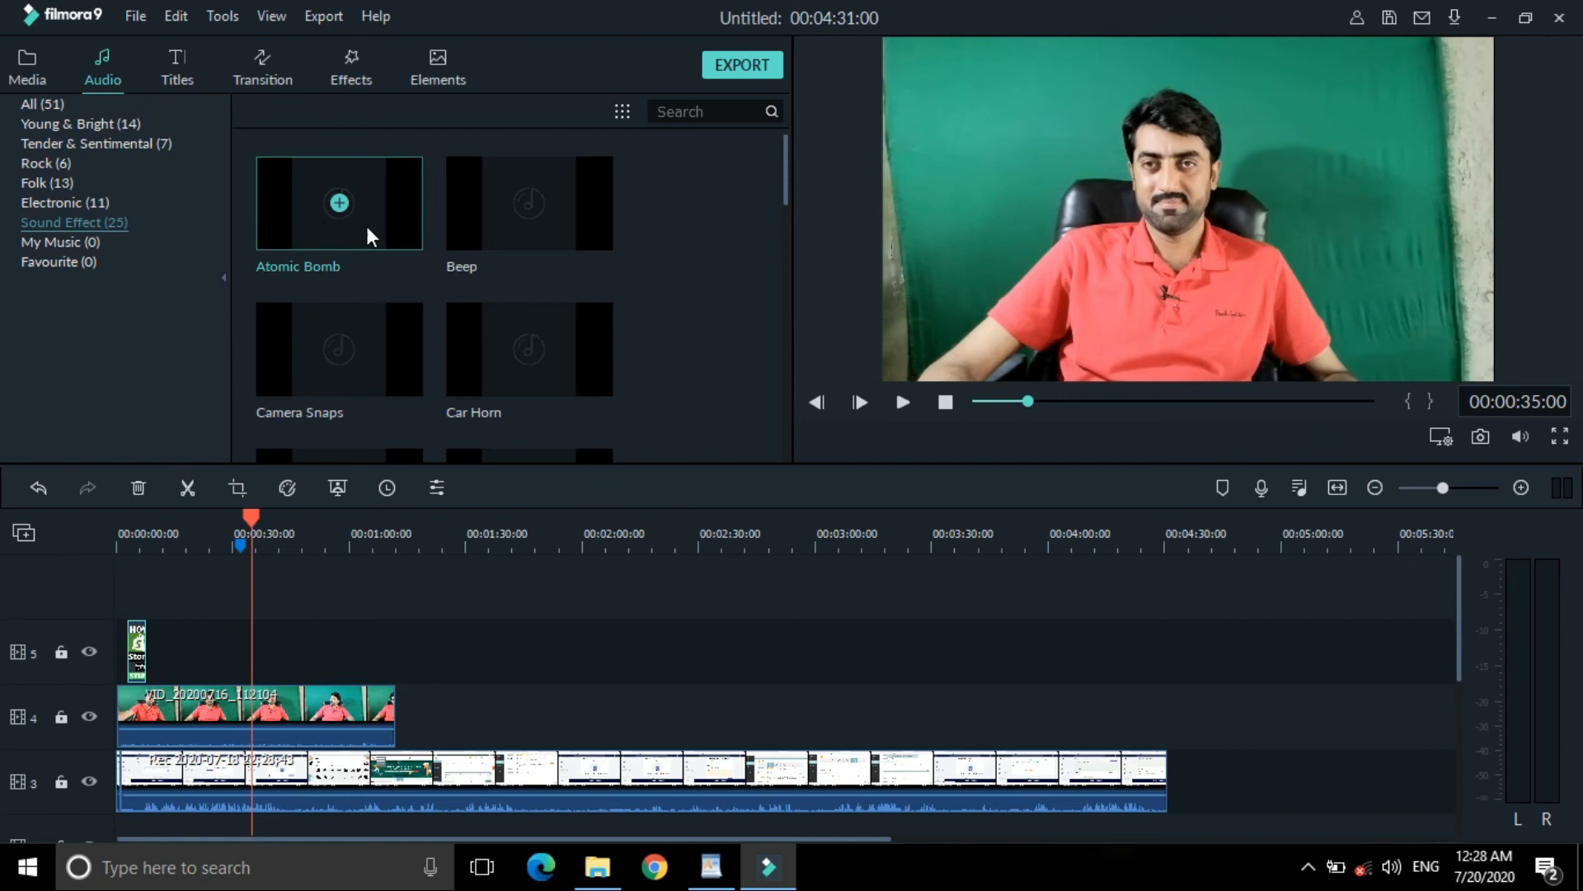
# Step: Preview the Beep, Camera Snaps and Motorcycle sound effects, and view the My Music category
pyautogui.doubleClick(523, 227)
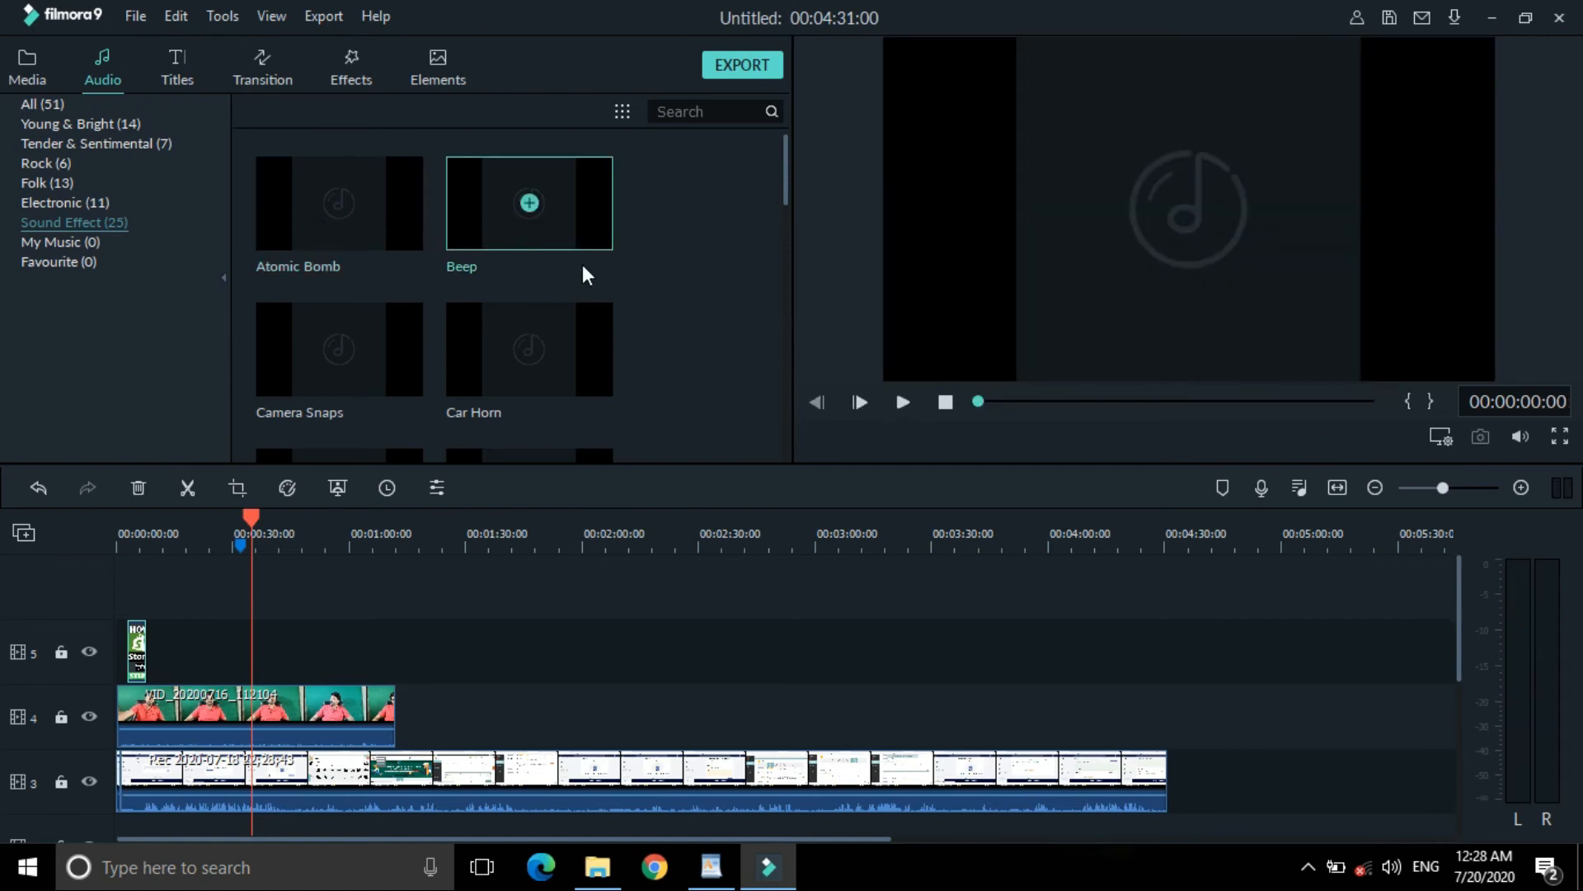
pyautogui.doubleClick(373, 399)
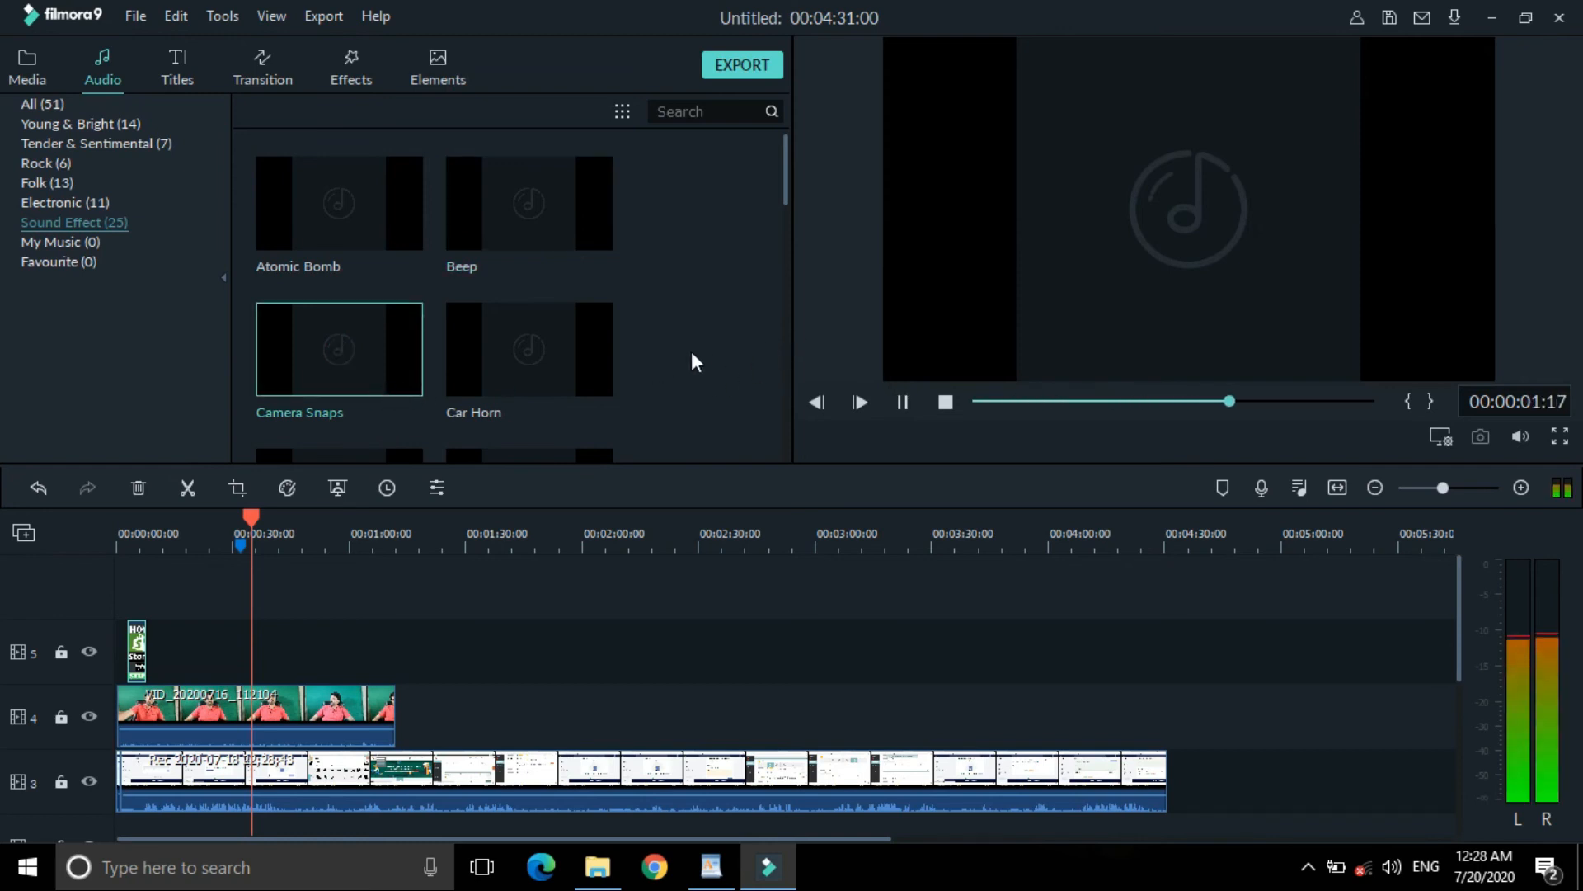
pyautogui.scroll(-10, 705, 343)
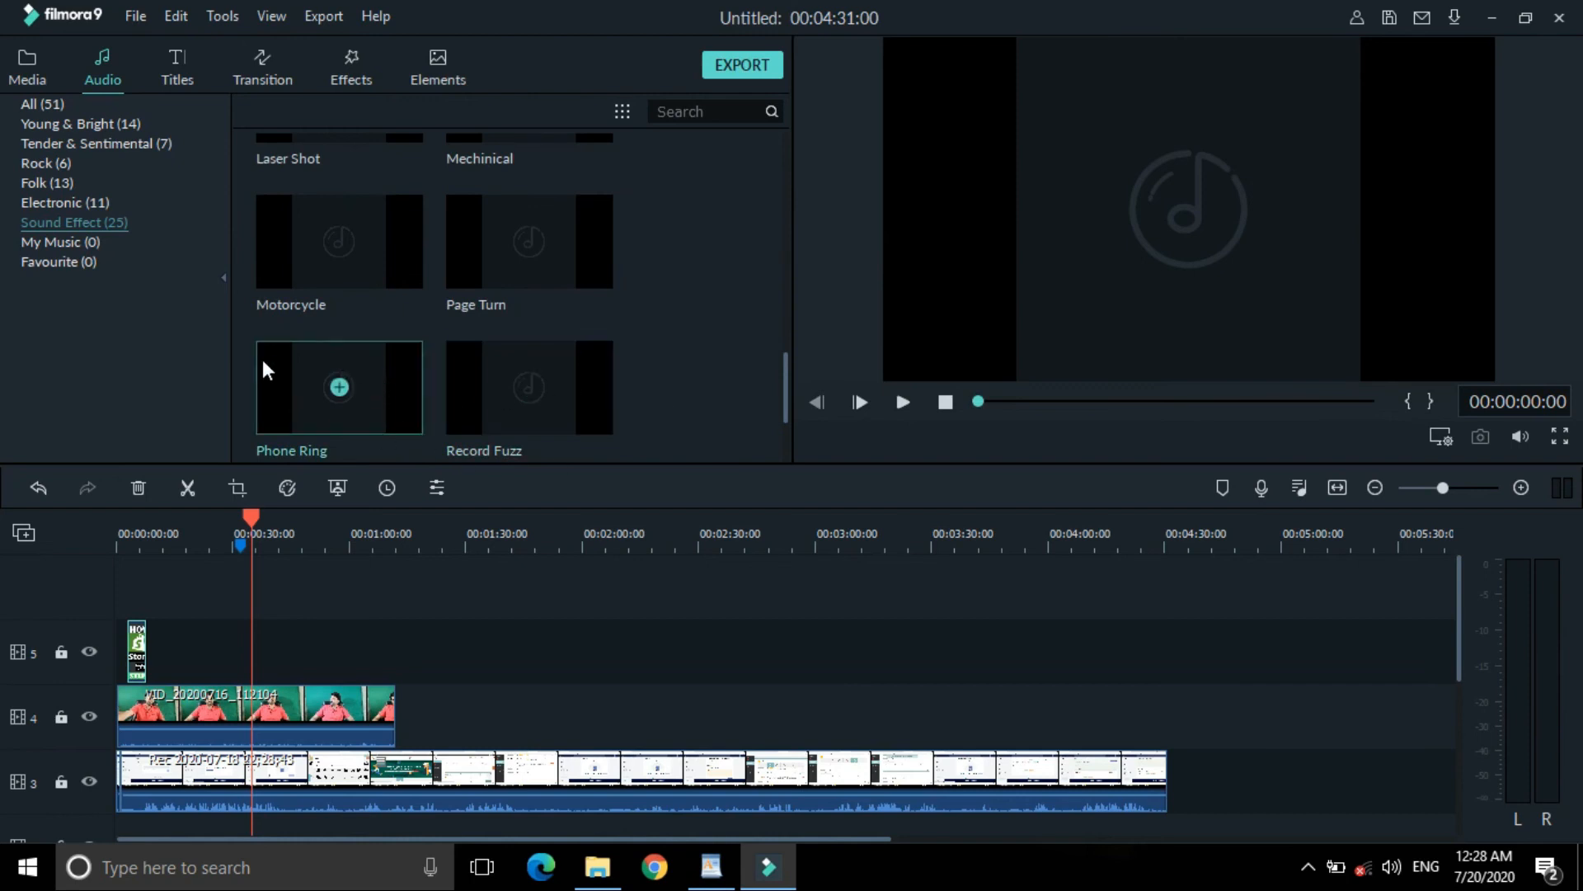
pyautogui.click(373, 271)
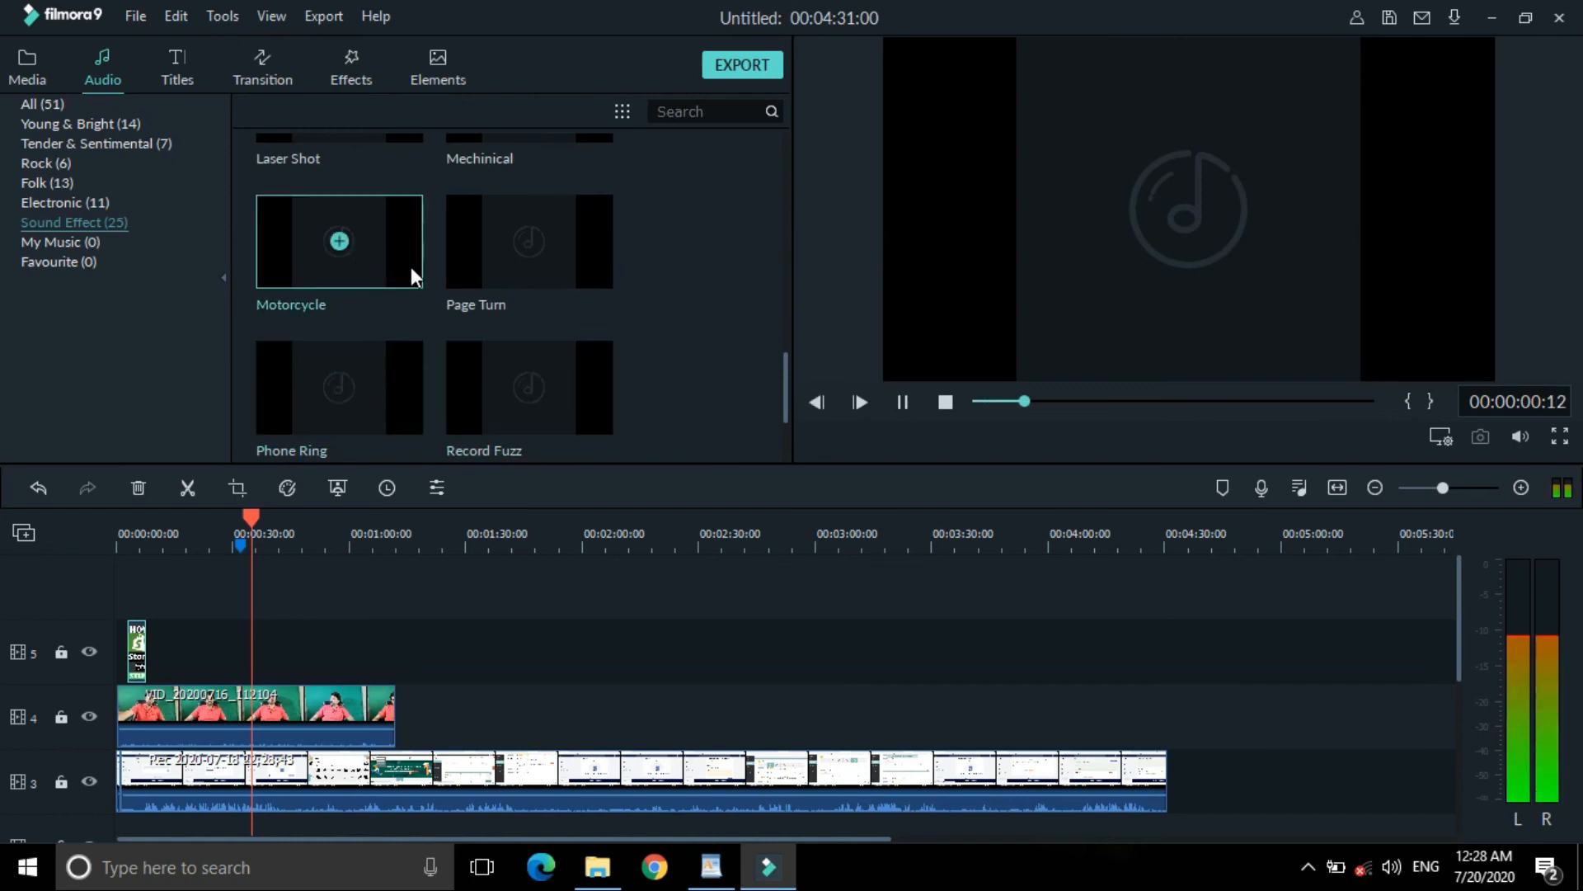
pyautogui.click(904, 410)
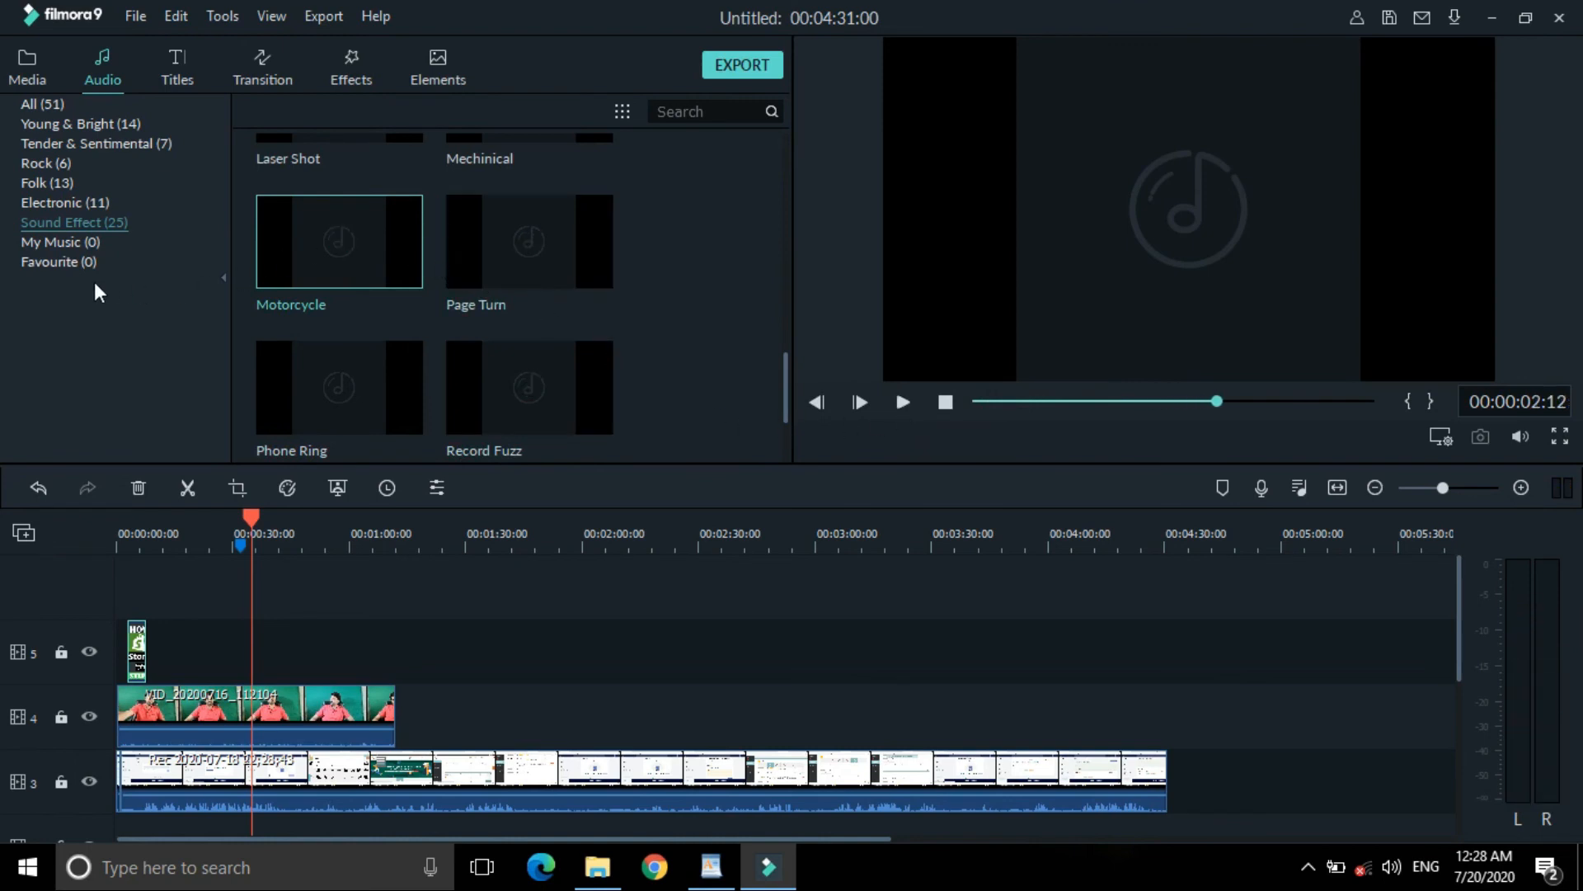
pyautogui.click(59, 240)
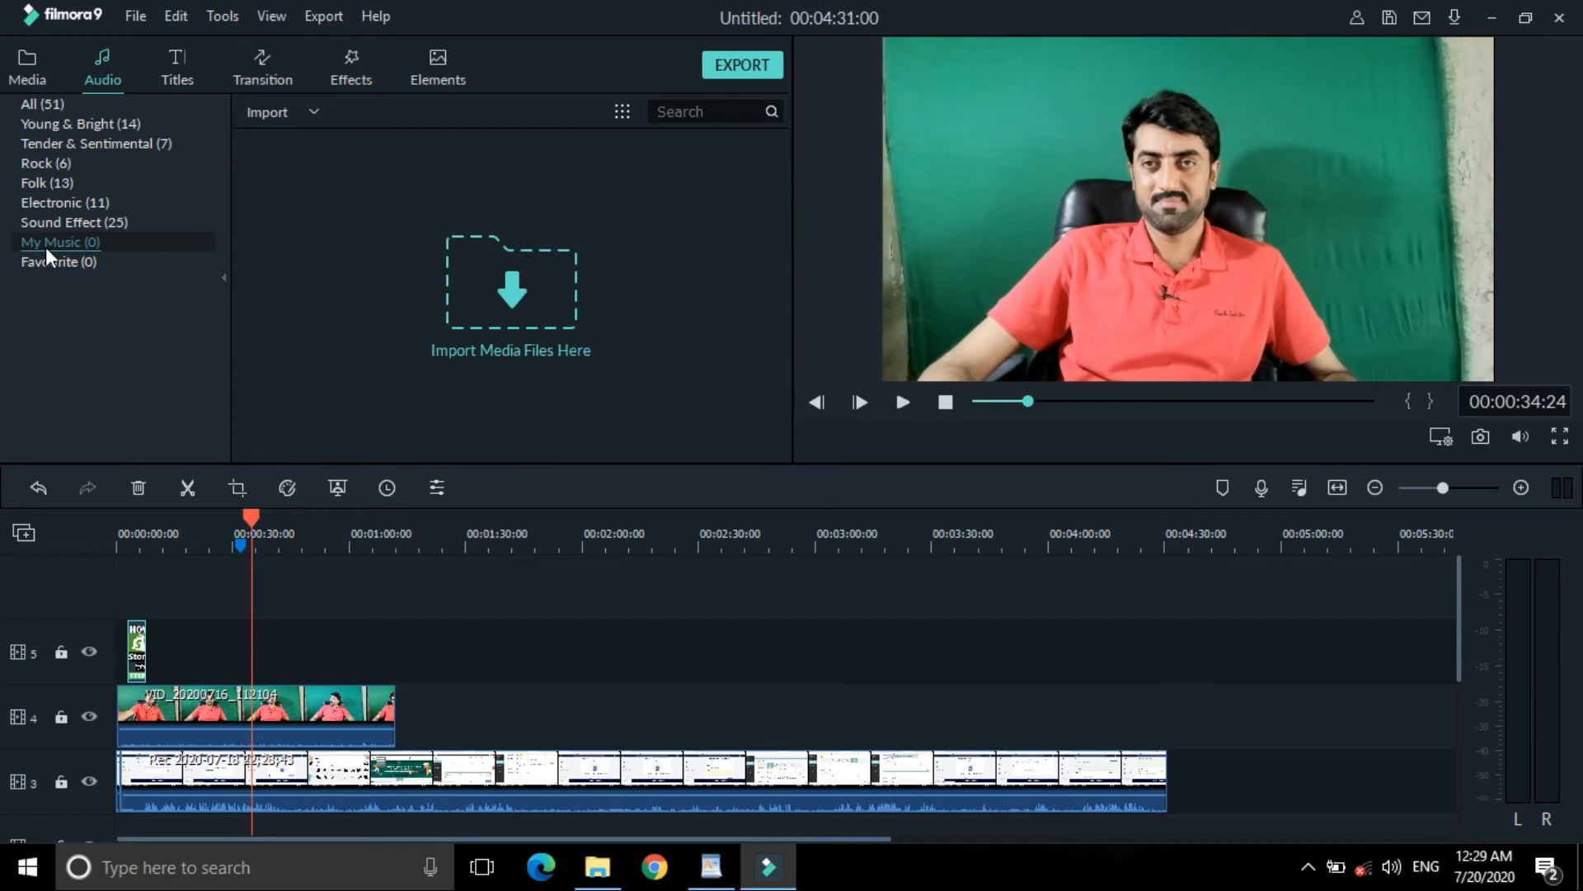
# Step: Browse all available title templates in the titles library
pyautogui.click(170, 54)
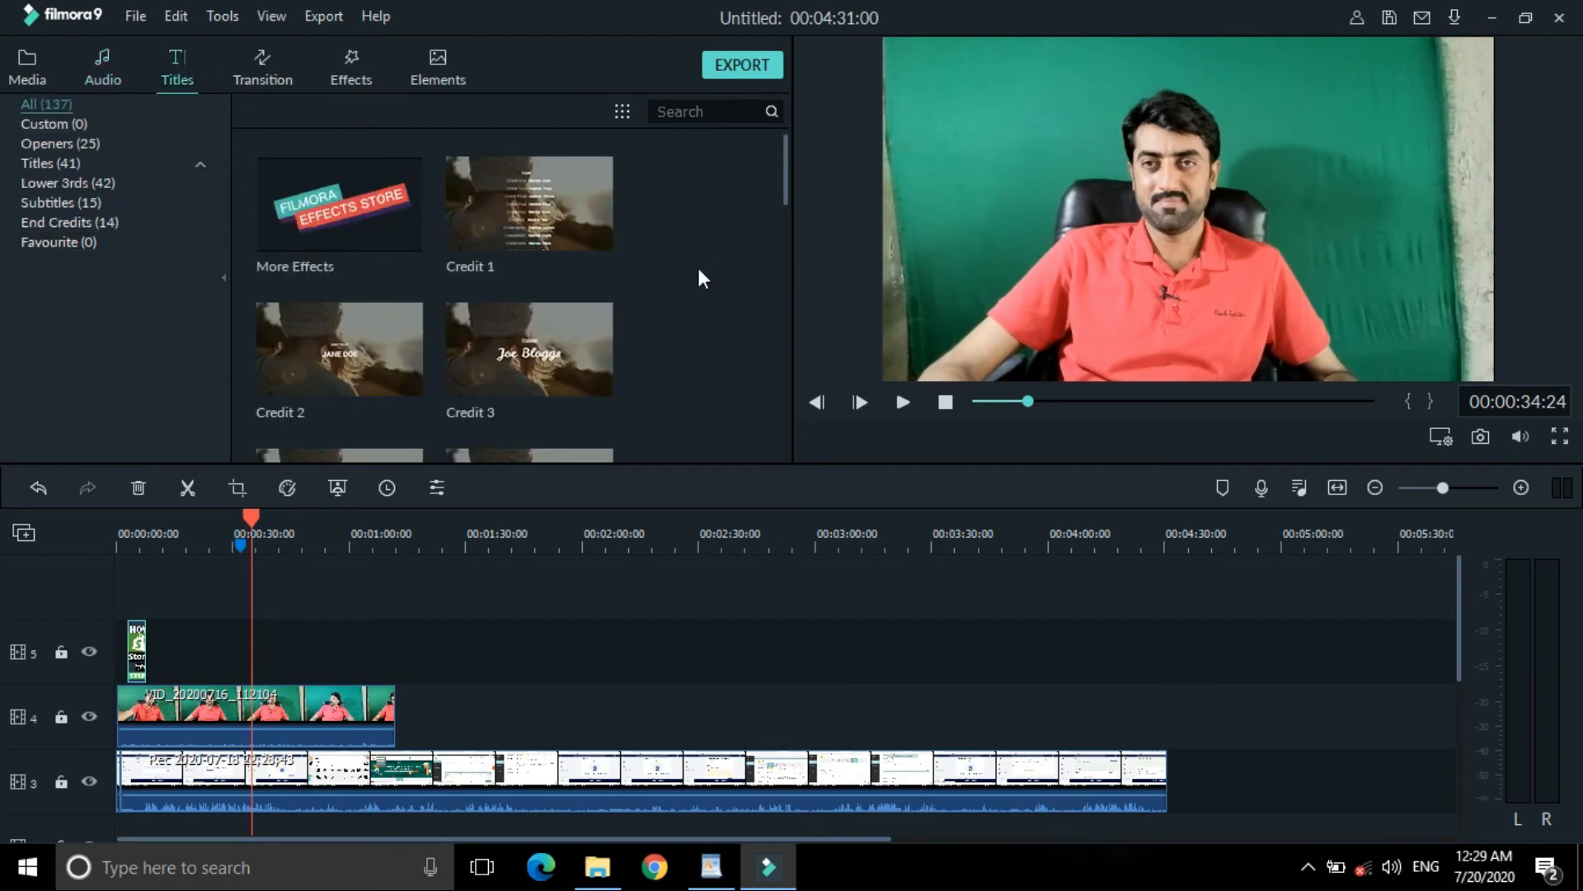
pyautogui.scroll(-5, 686, 275)
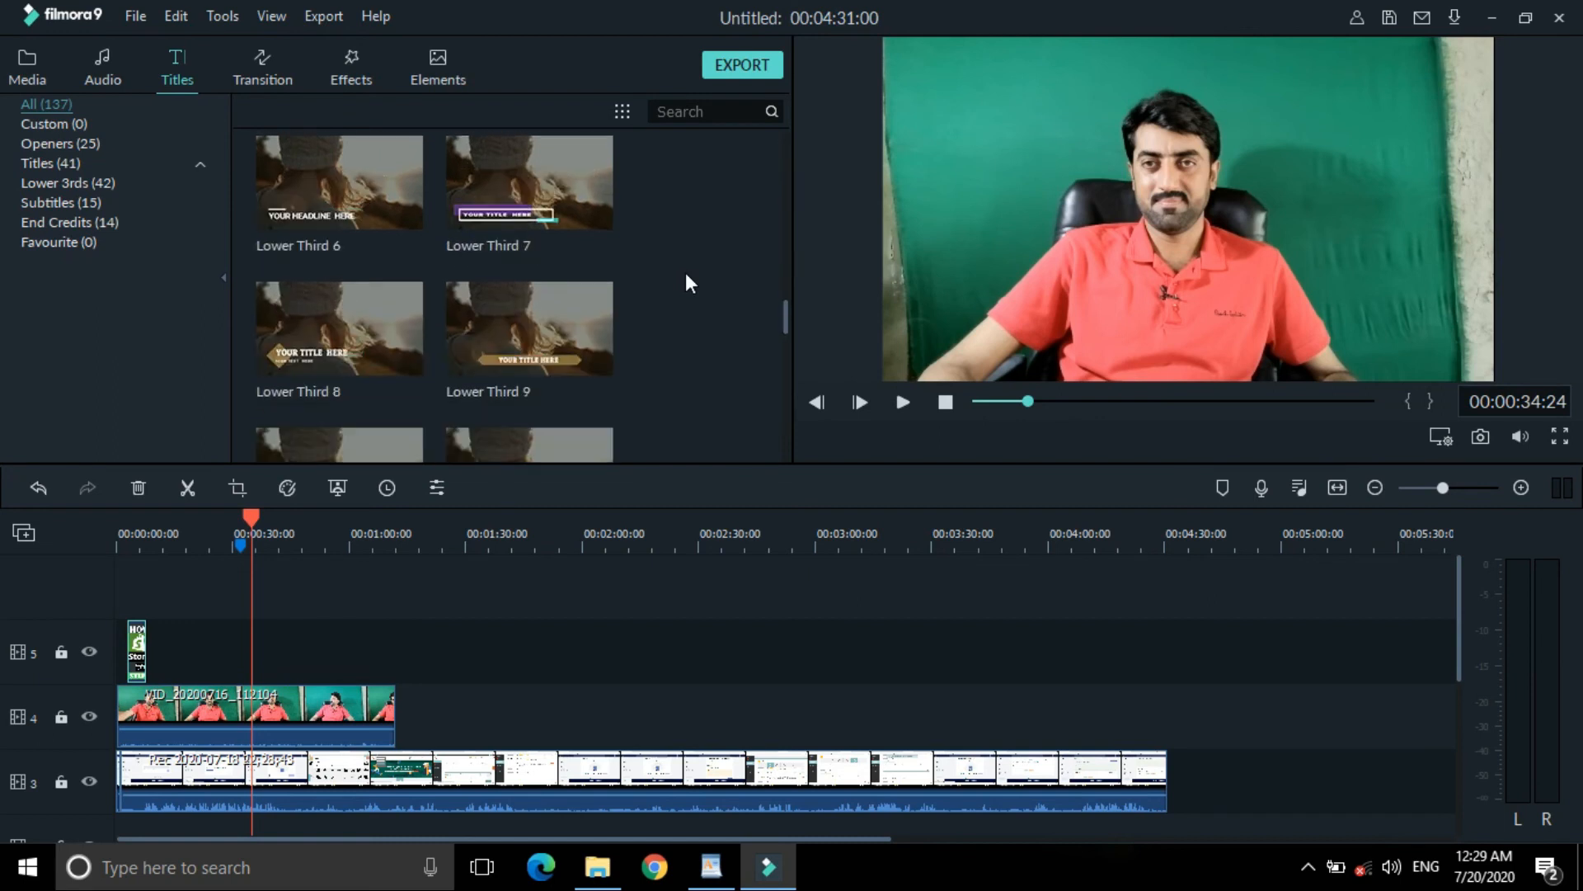
pyautogui.scroll(5, 686, 274)
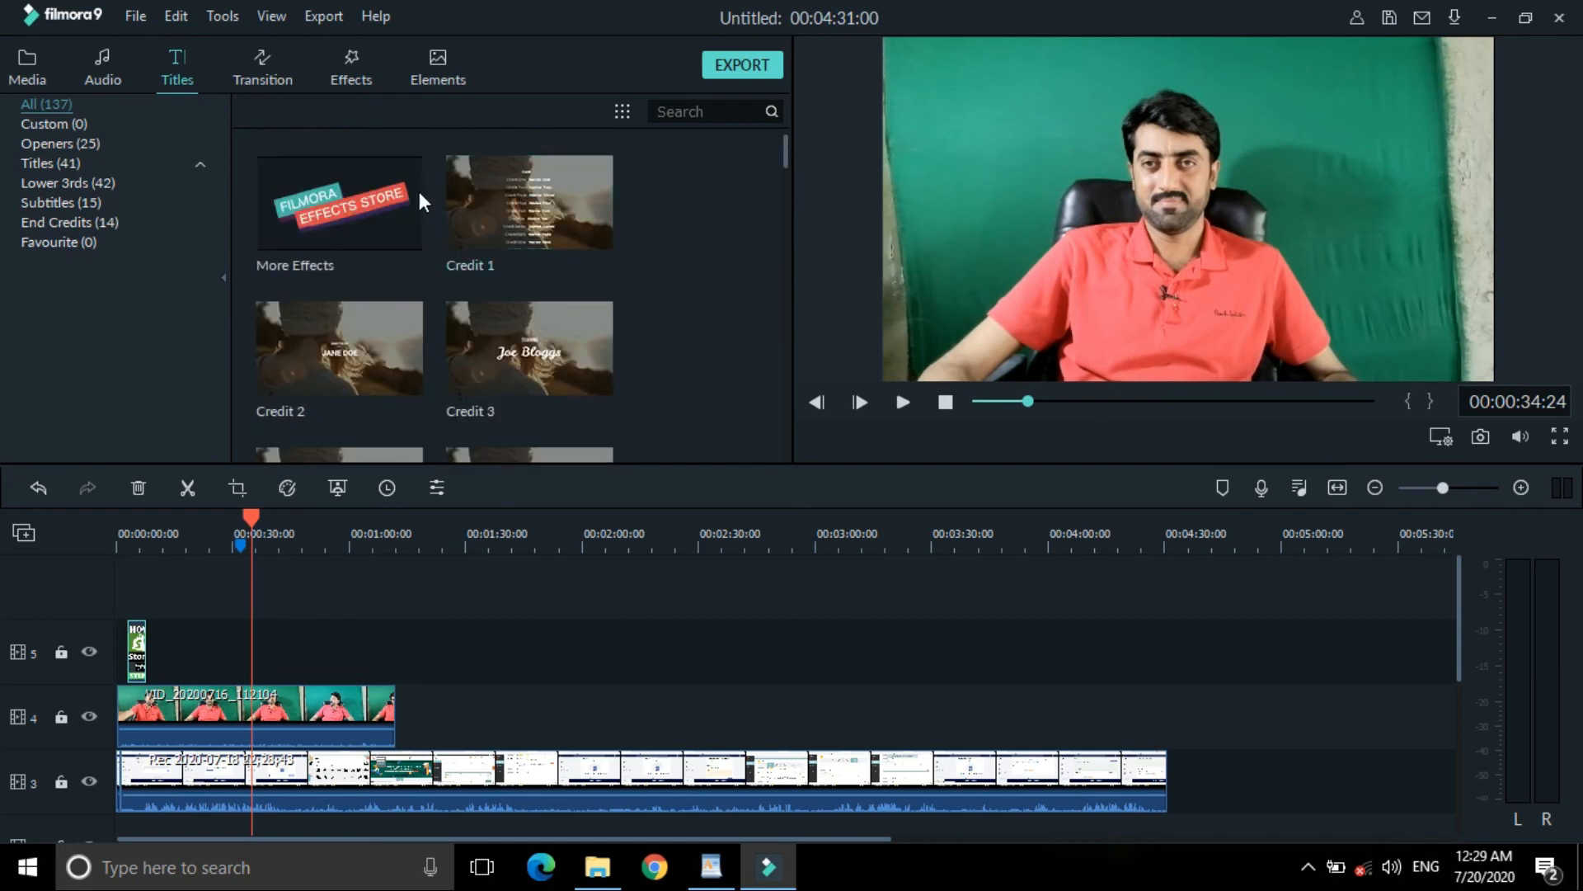
# Step: With the transition library open, split the VID_20200716_112104 clip on track 4 at 00:00:34:24
pyautogui.click(288, 72)
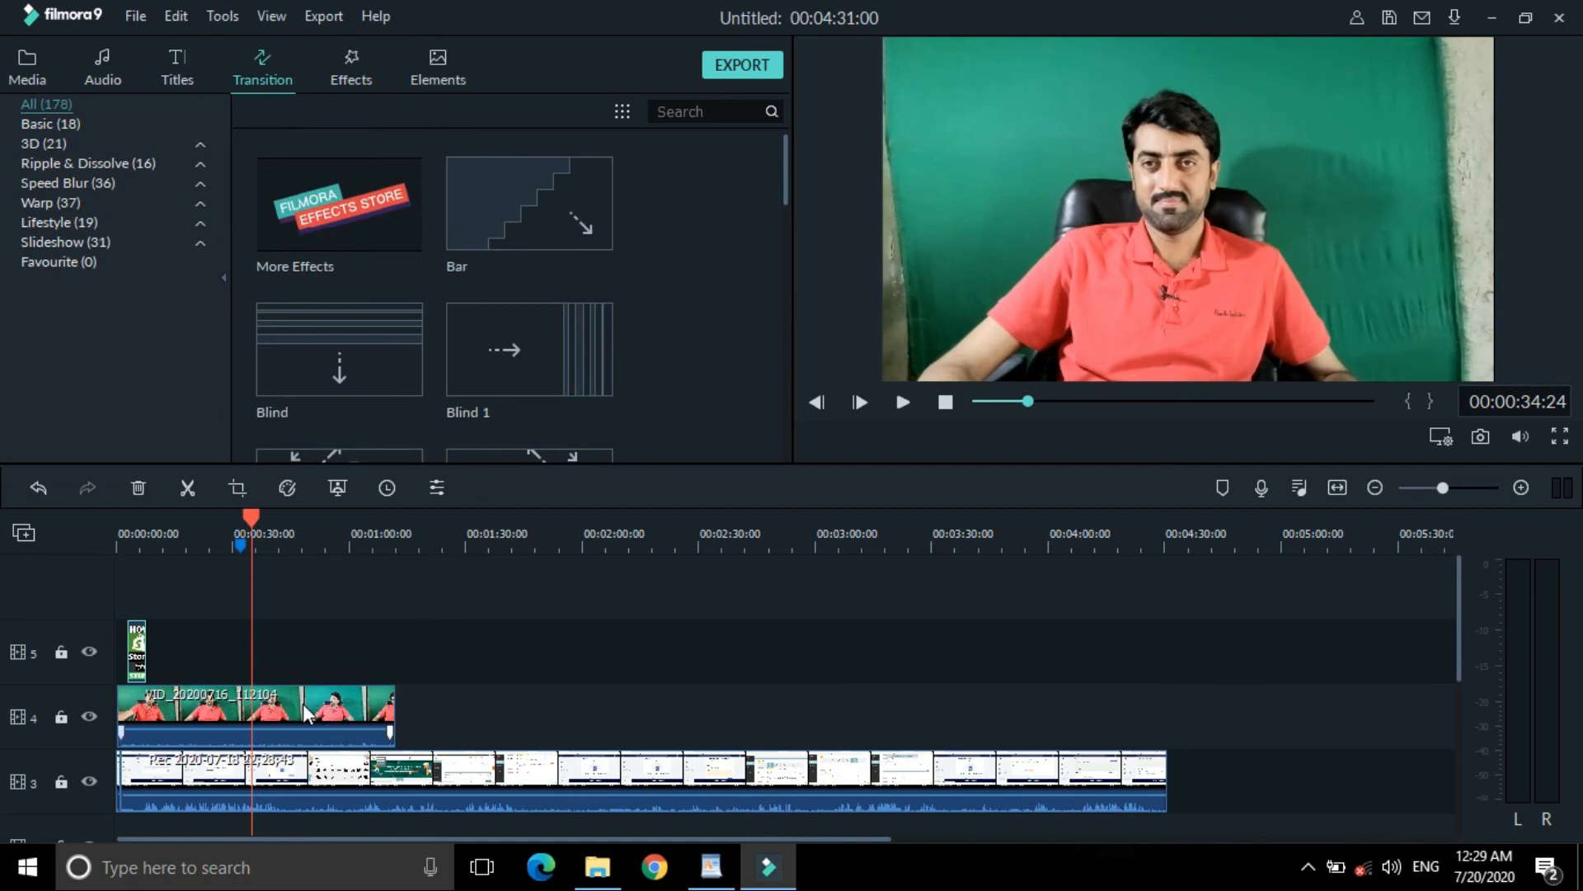
pyautogui.click(258, 726)
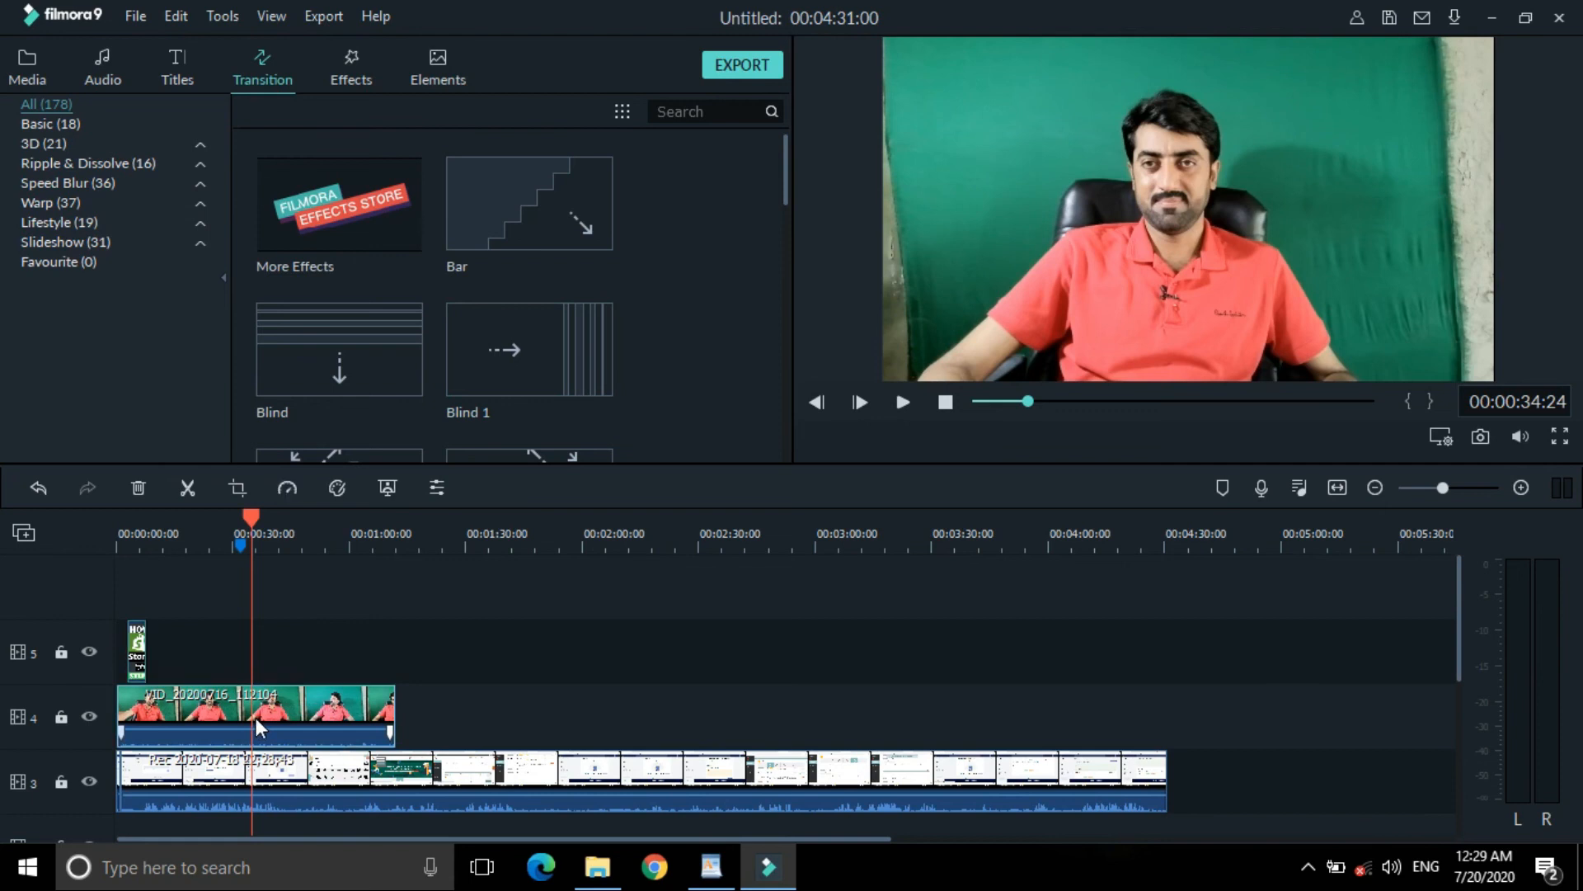
pyautogui.hotkey('ctrl', 'b')
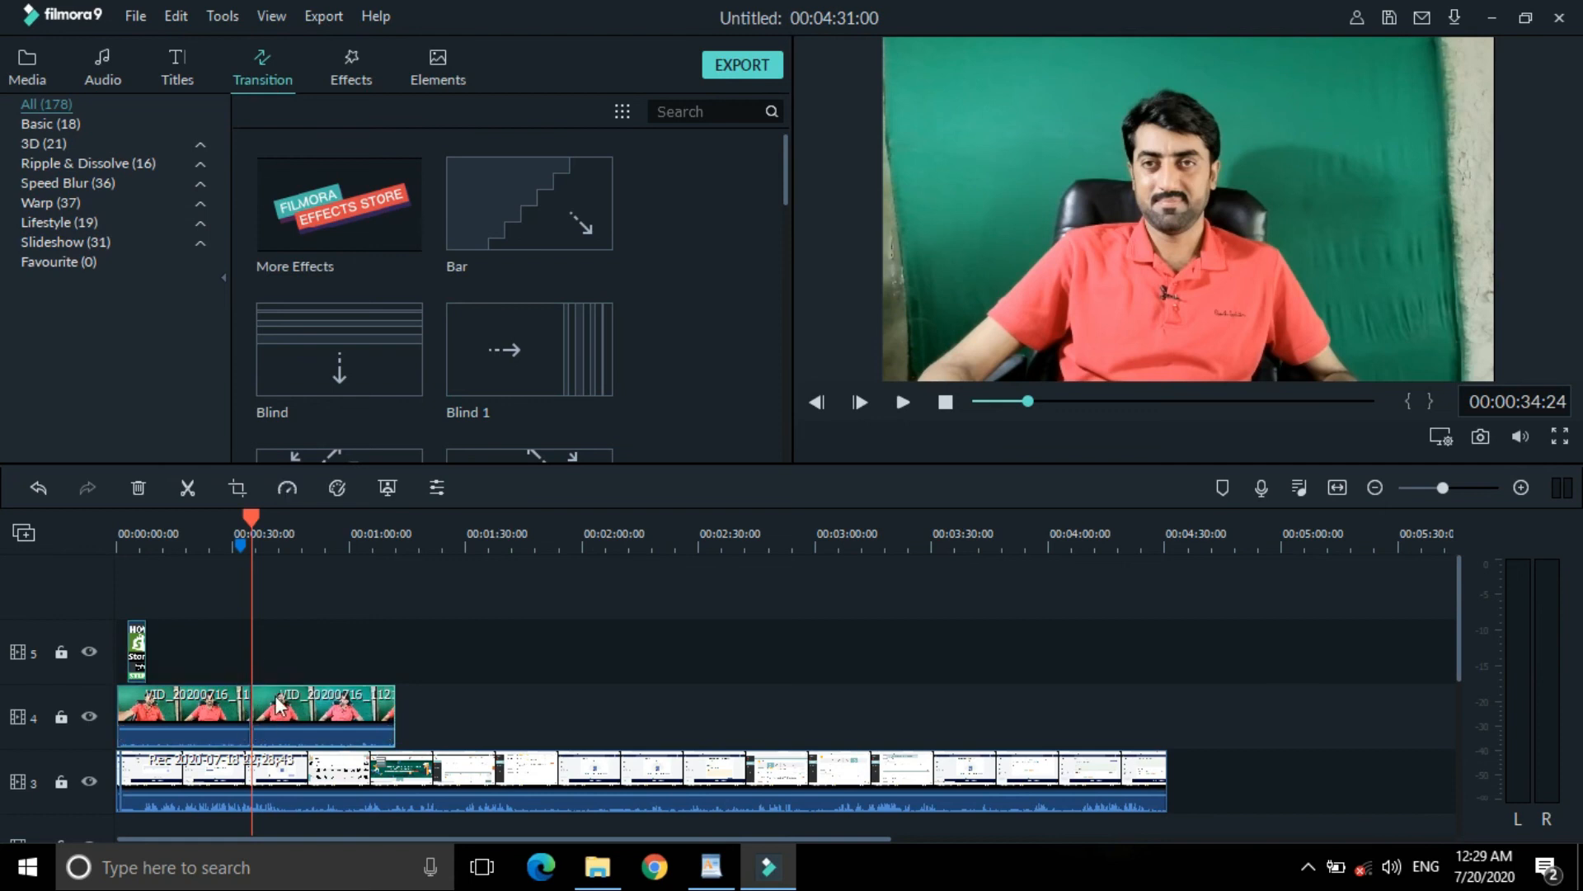
# Step: Add the Blind 1 transition at the cut between the two clips on track 4, and look through the other transitions
pyautogui.click(244, 588)
pyautogui.click(271, 714)
pyautogui.moveTo(554, 355); pyautogui.dragTo(250, 712)
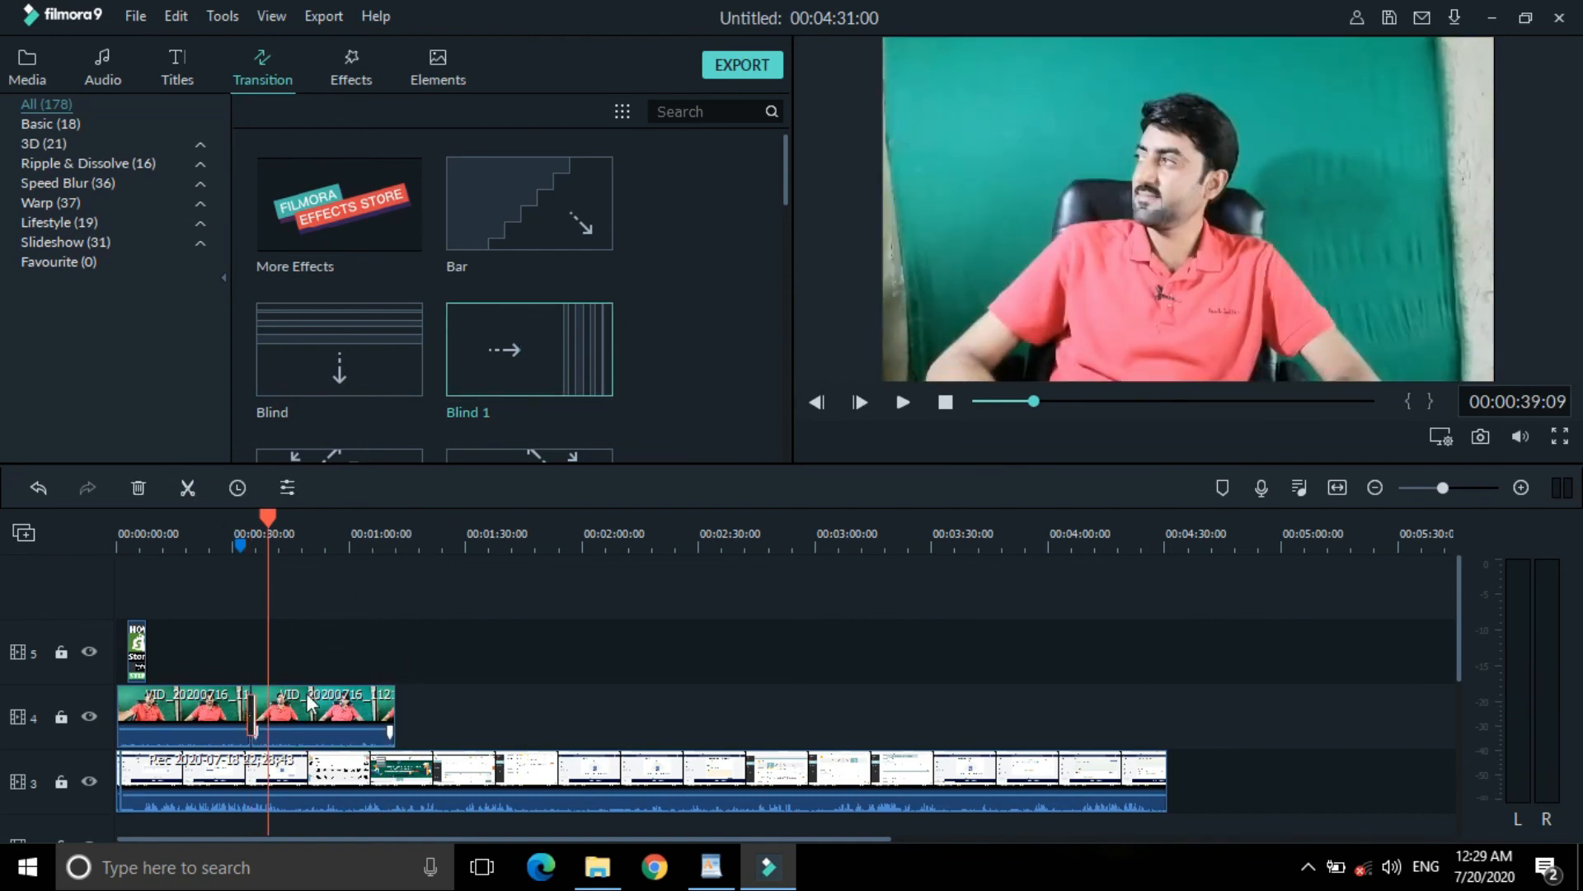
pyautogui.scroll(-5, 642, 337)
pyautogui.scroll(5, 644, 342)
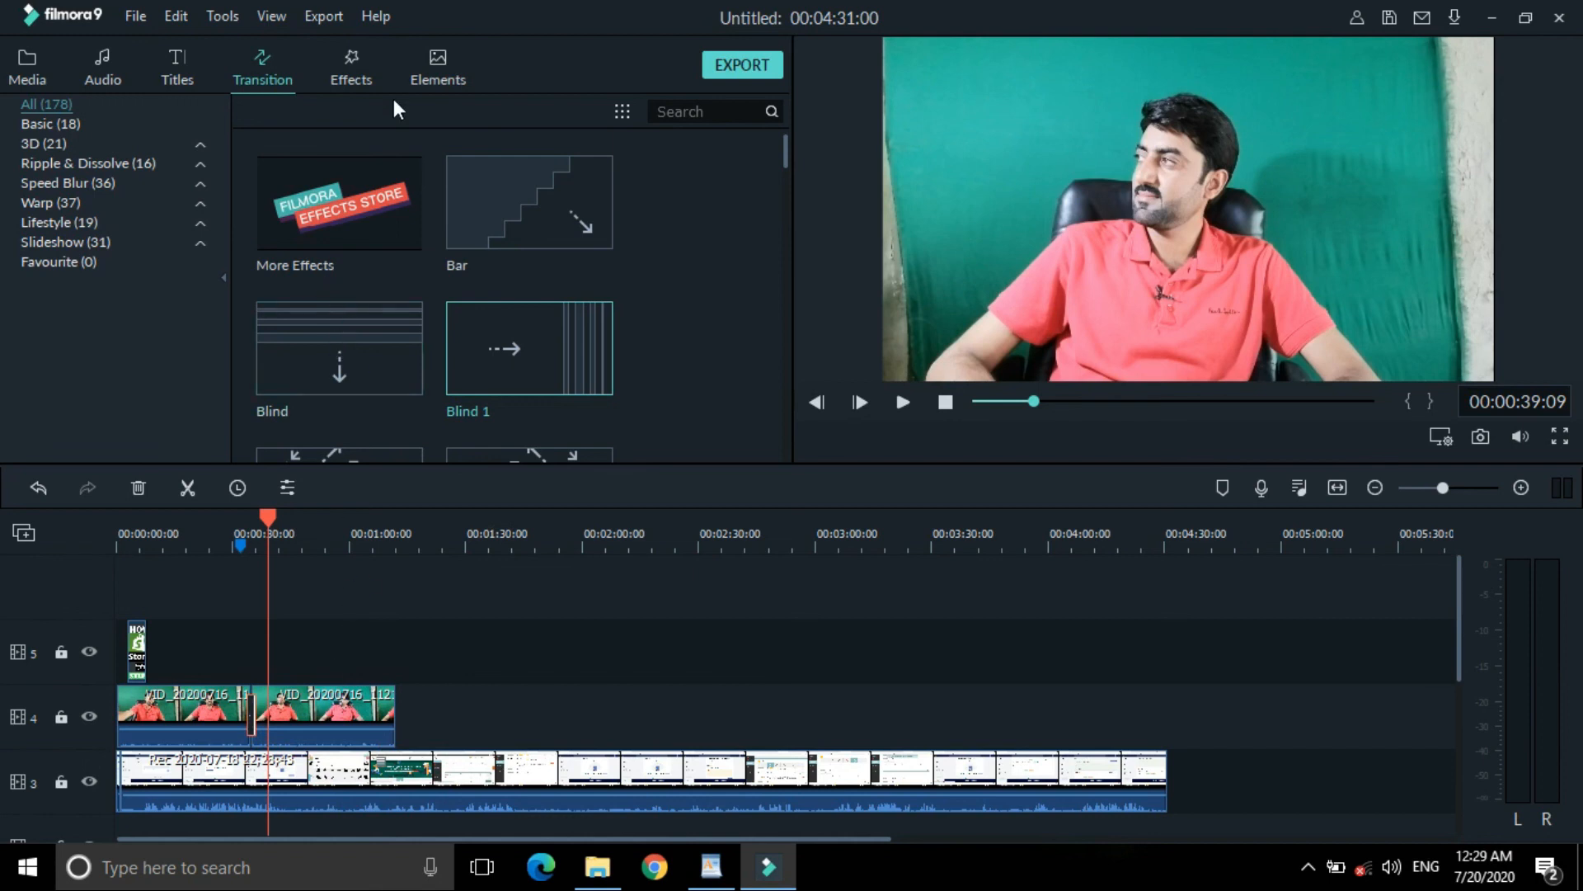
# Step: Apply the 70s filter to the second clip on track 4 and play the result
pyautogui.click(369, 77)
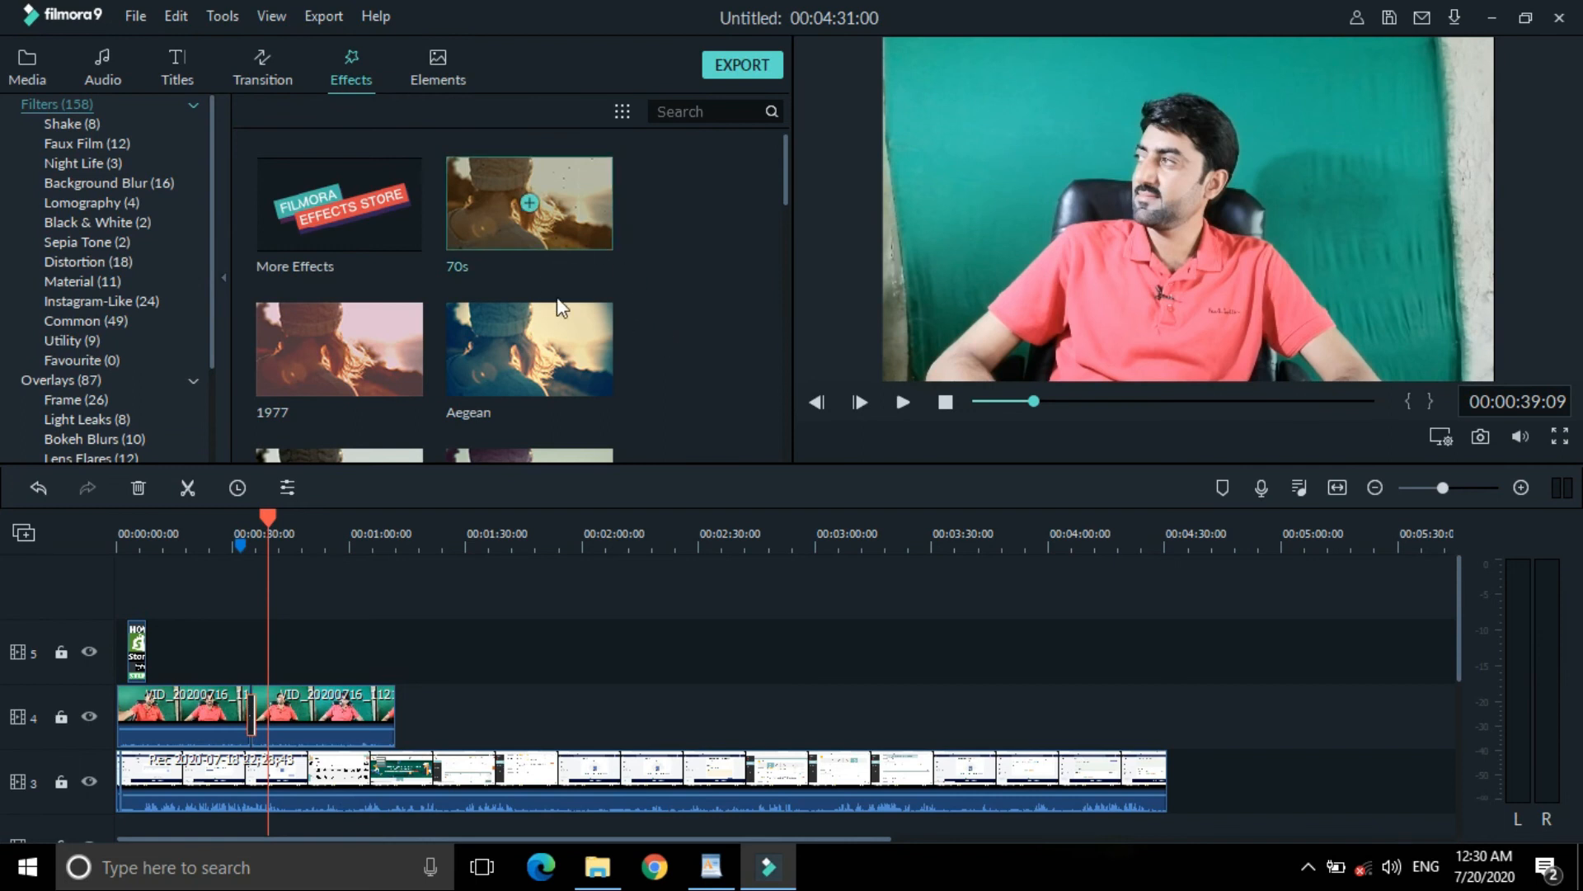
pyautogui.moveTo(517, 225)
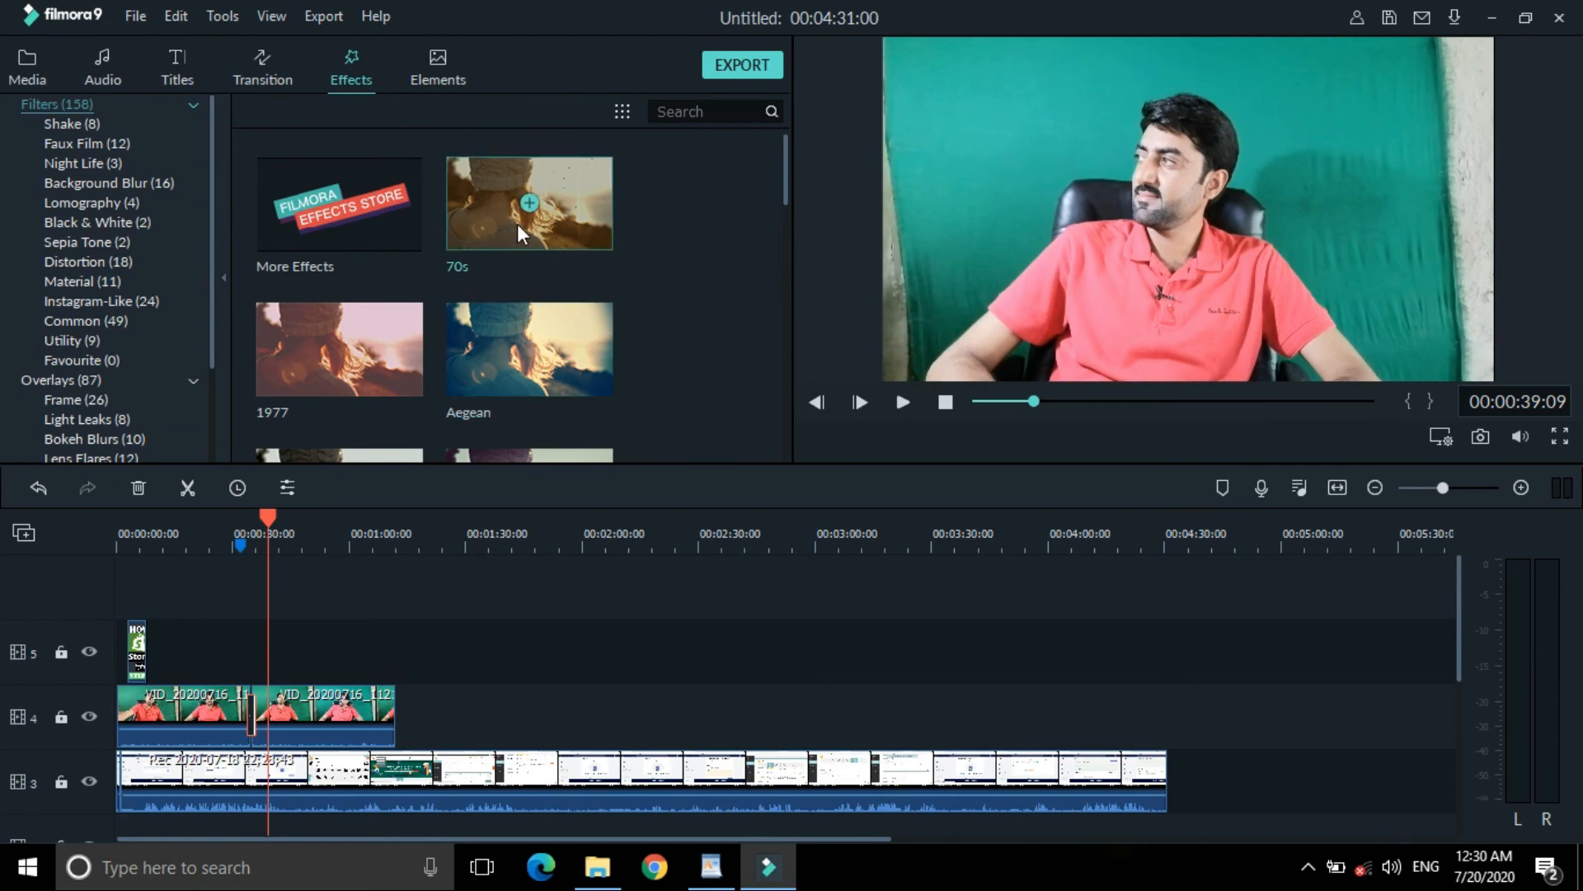
pyautogui.click(566, 211)
pyautogui.click(389, 695)
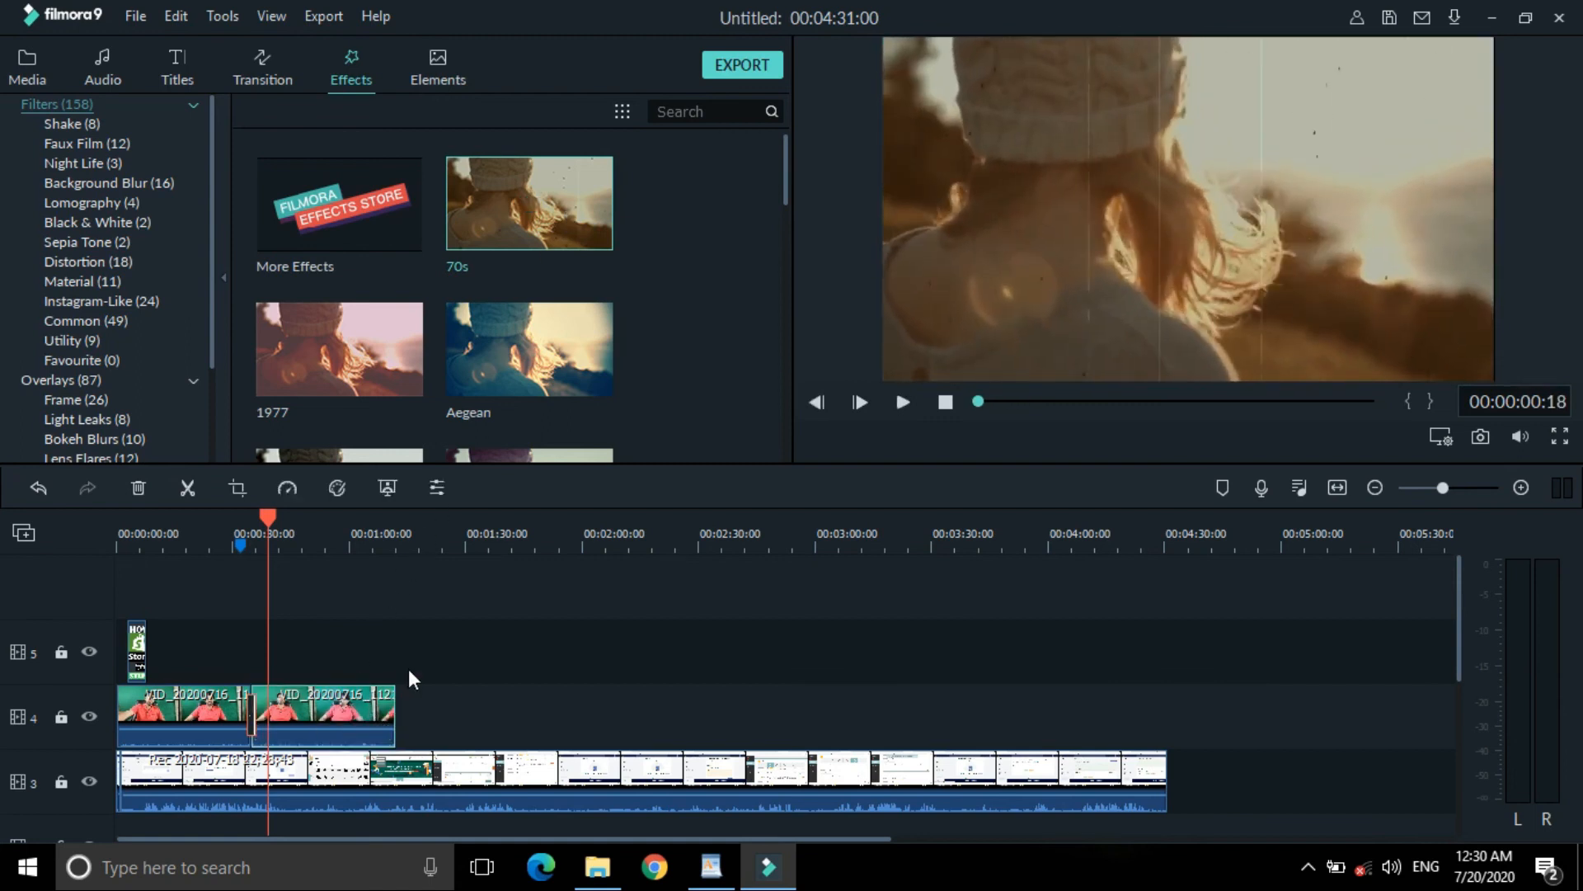
pyautogui.press('space')
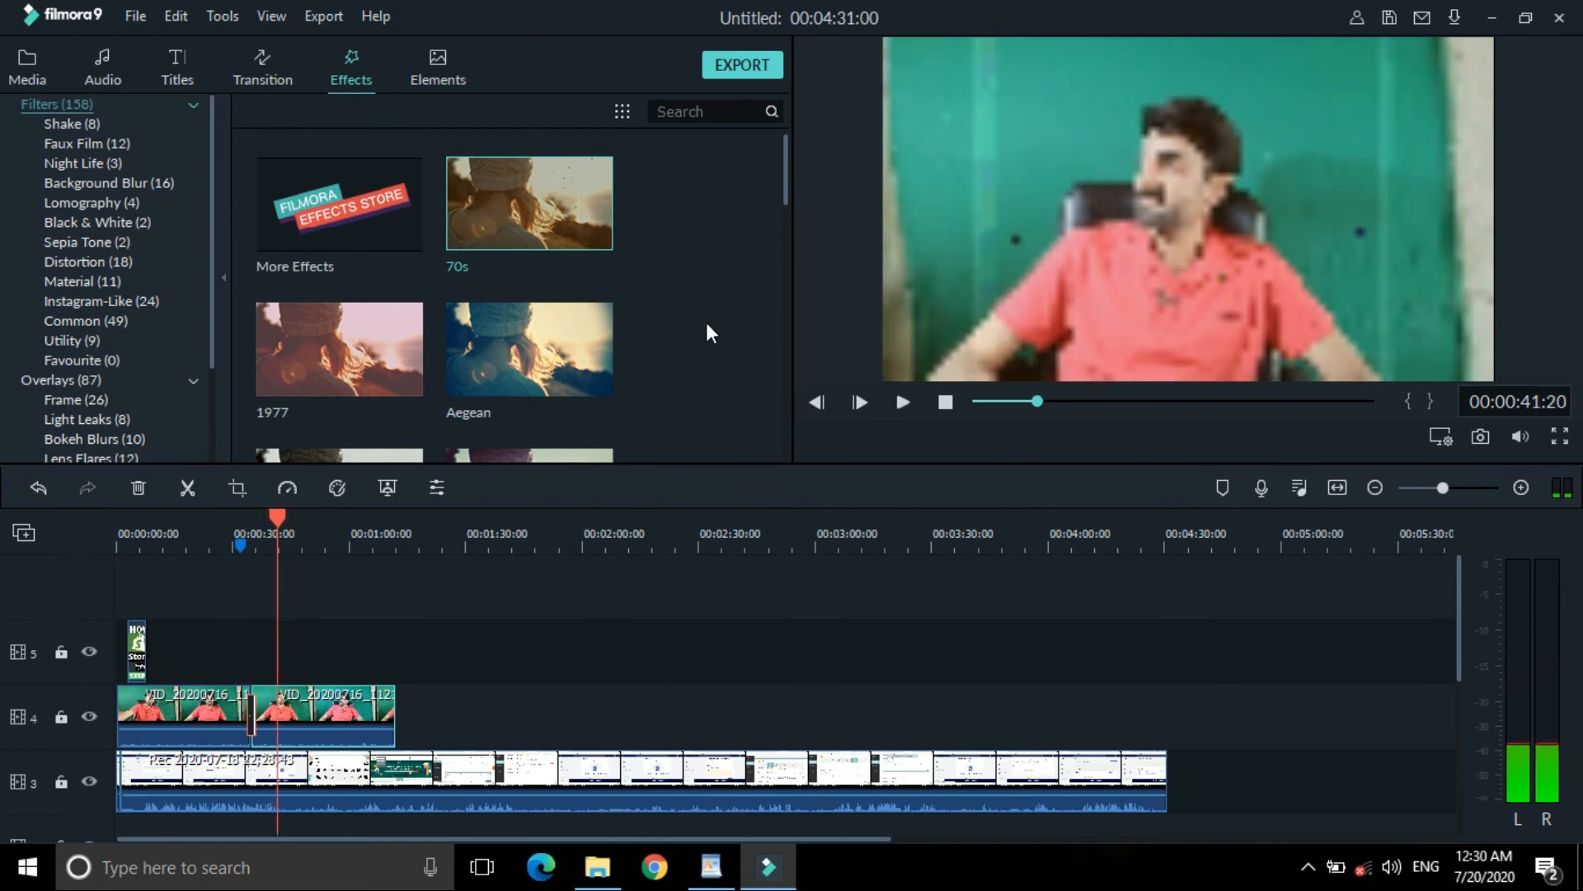
# Step: Browse the filters in the effects library and open the elements library
pyautogui.scroll(-10, 705, 326)
pyautogui.scroll(5, 611, 317)
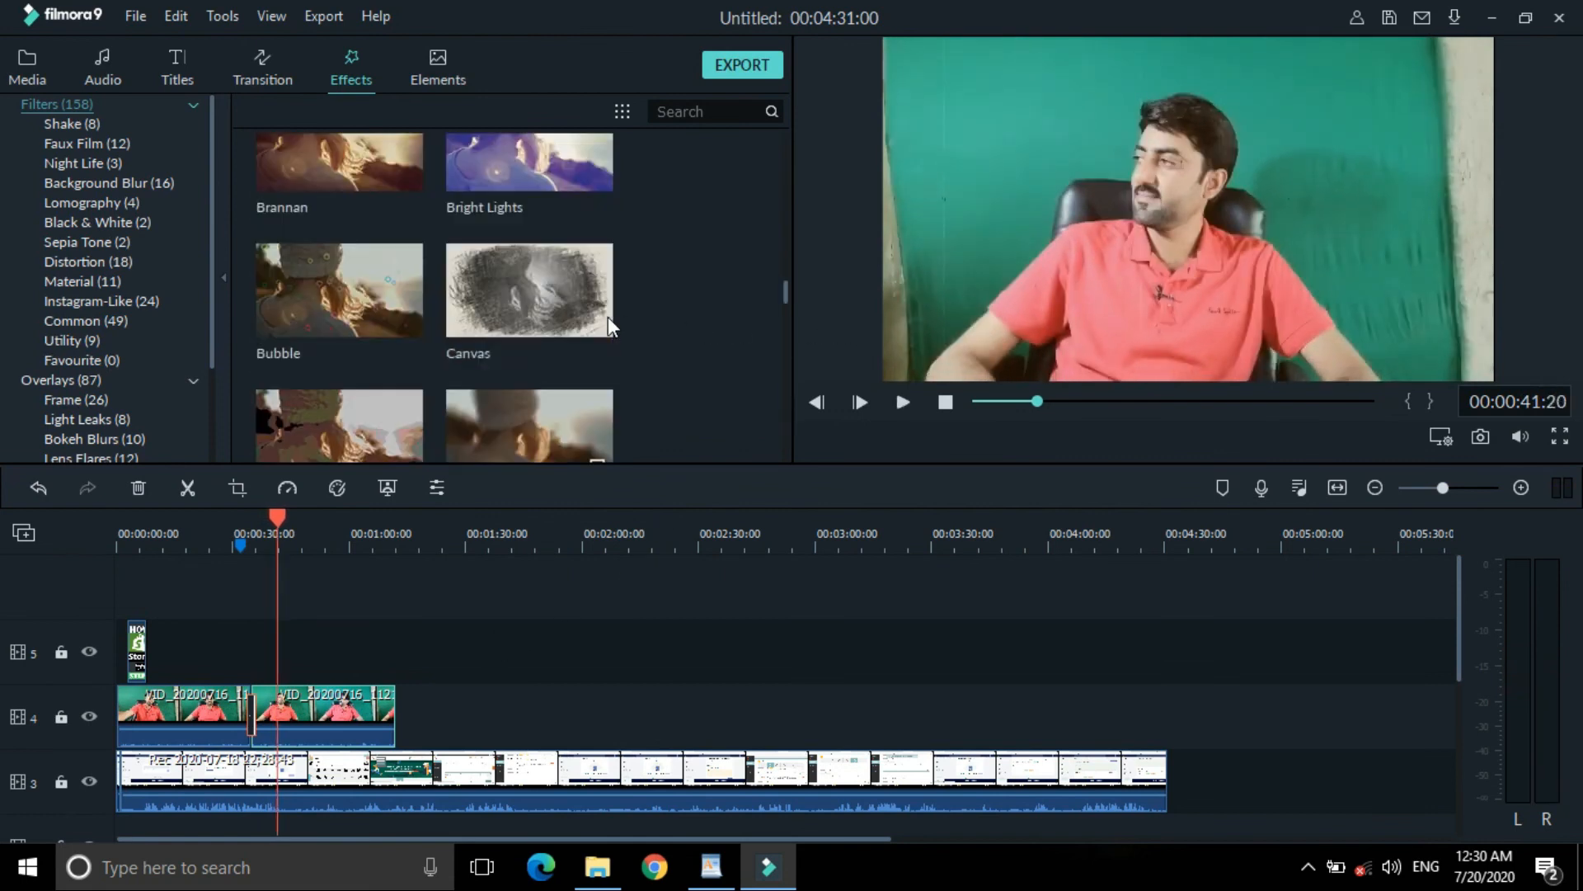
pyautogui.scroll(-8, 676, 346)
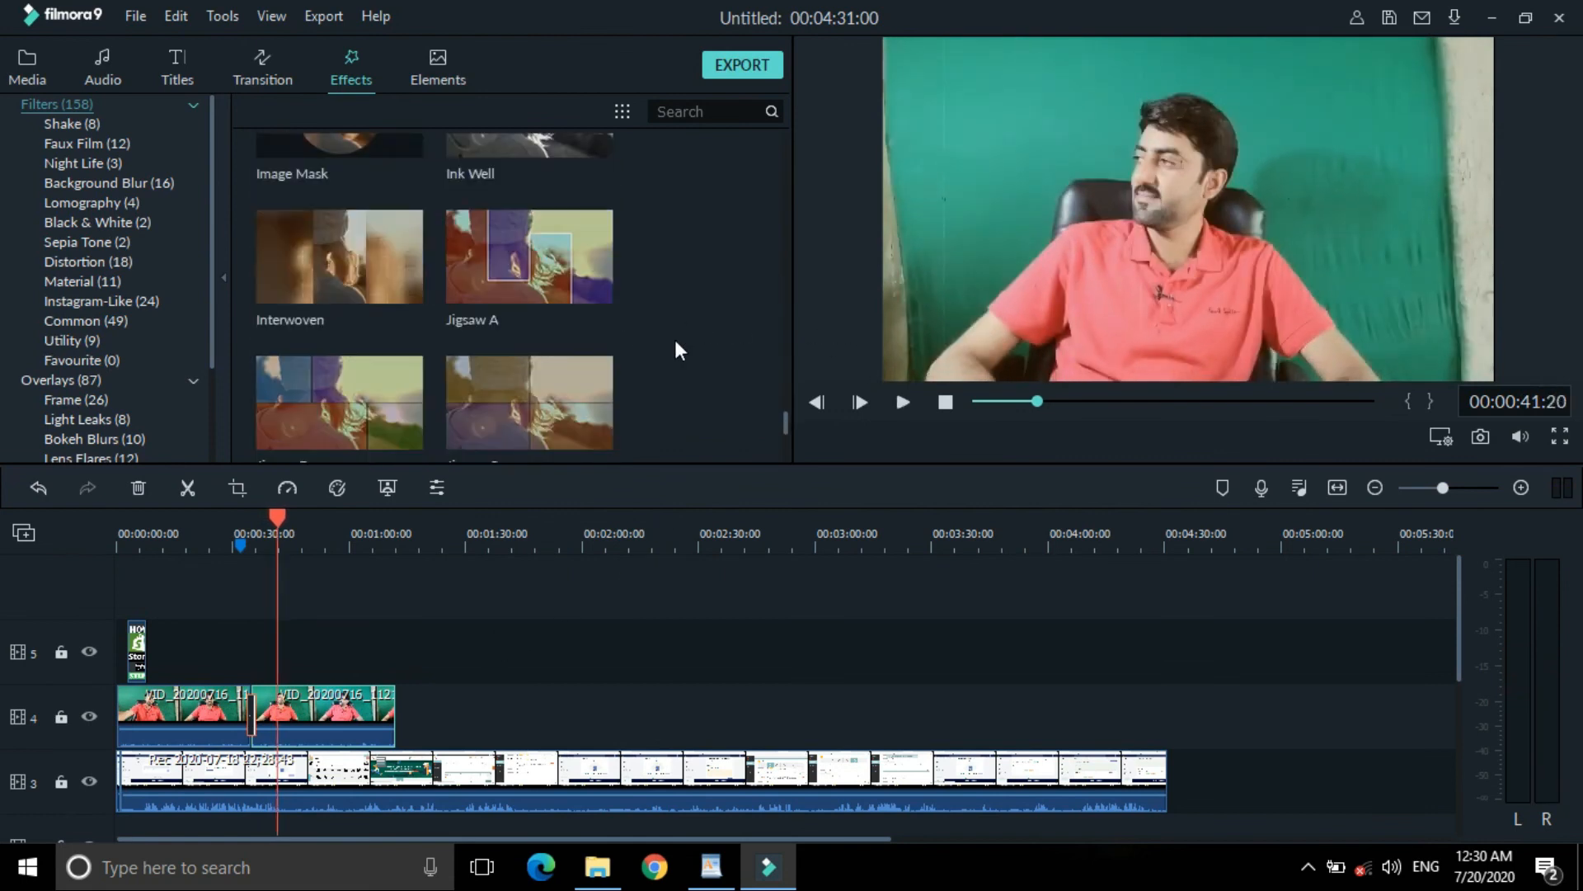
pyautogui.scroll(-4, 709, 349)
pyautogui.scroll(12, 709, 348)
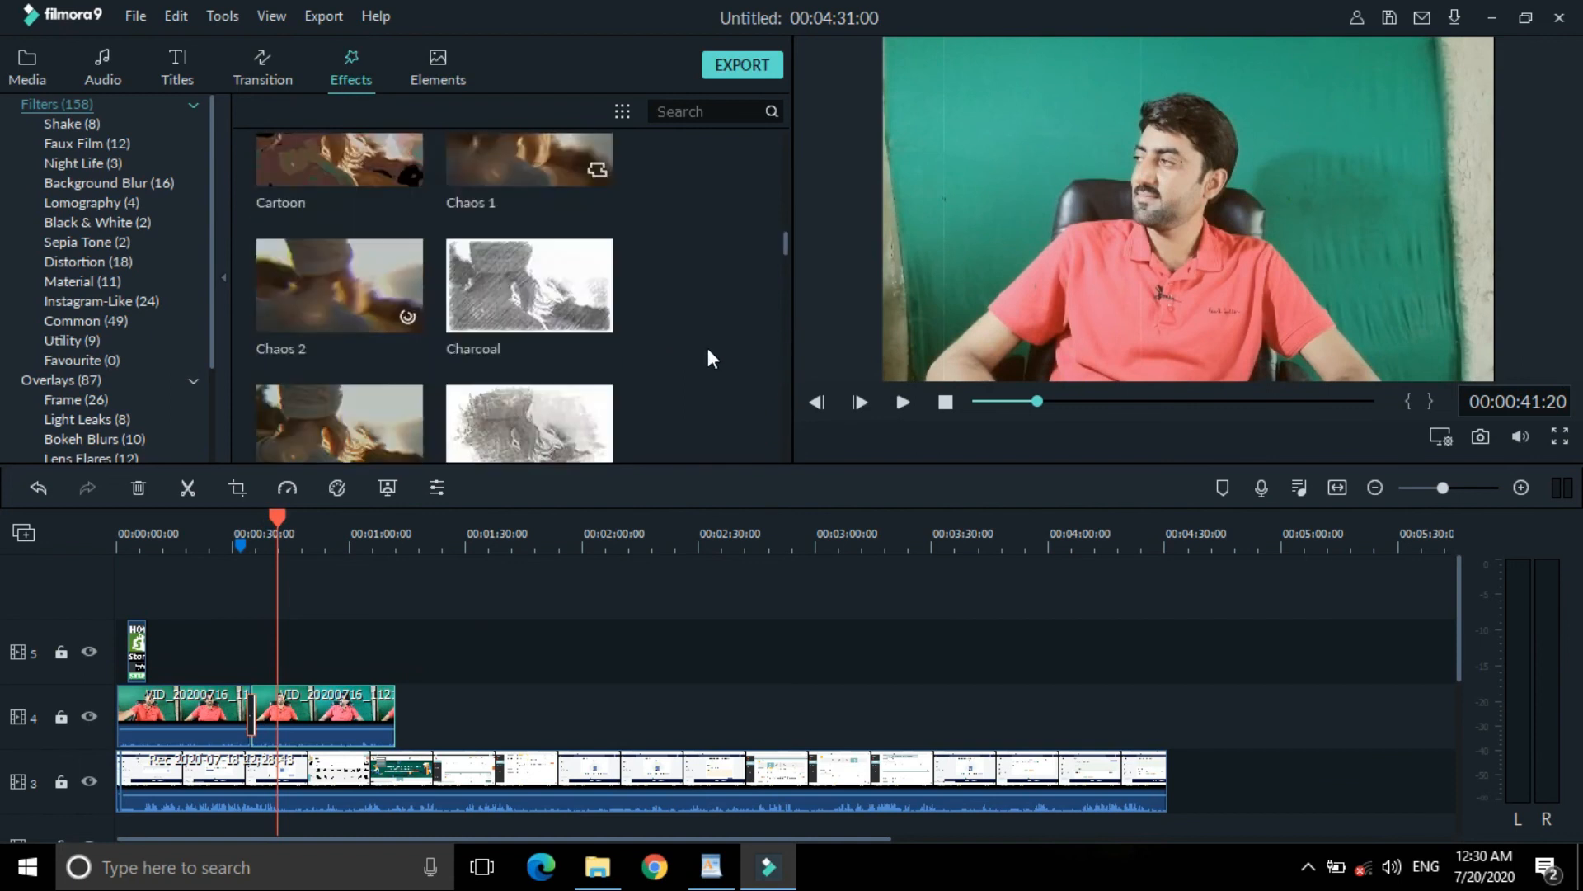
pyautogui.scroll(10, 707, 350)
pyautogui.click(447, 68)
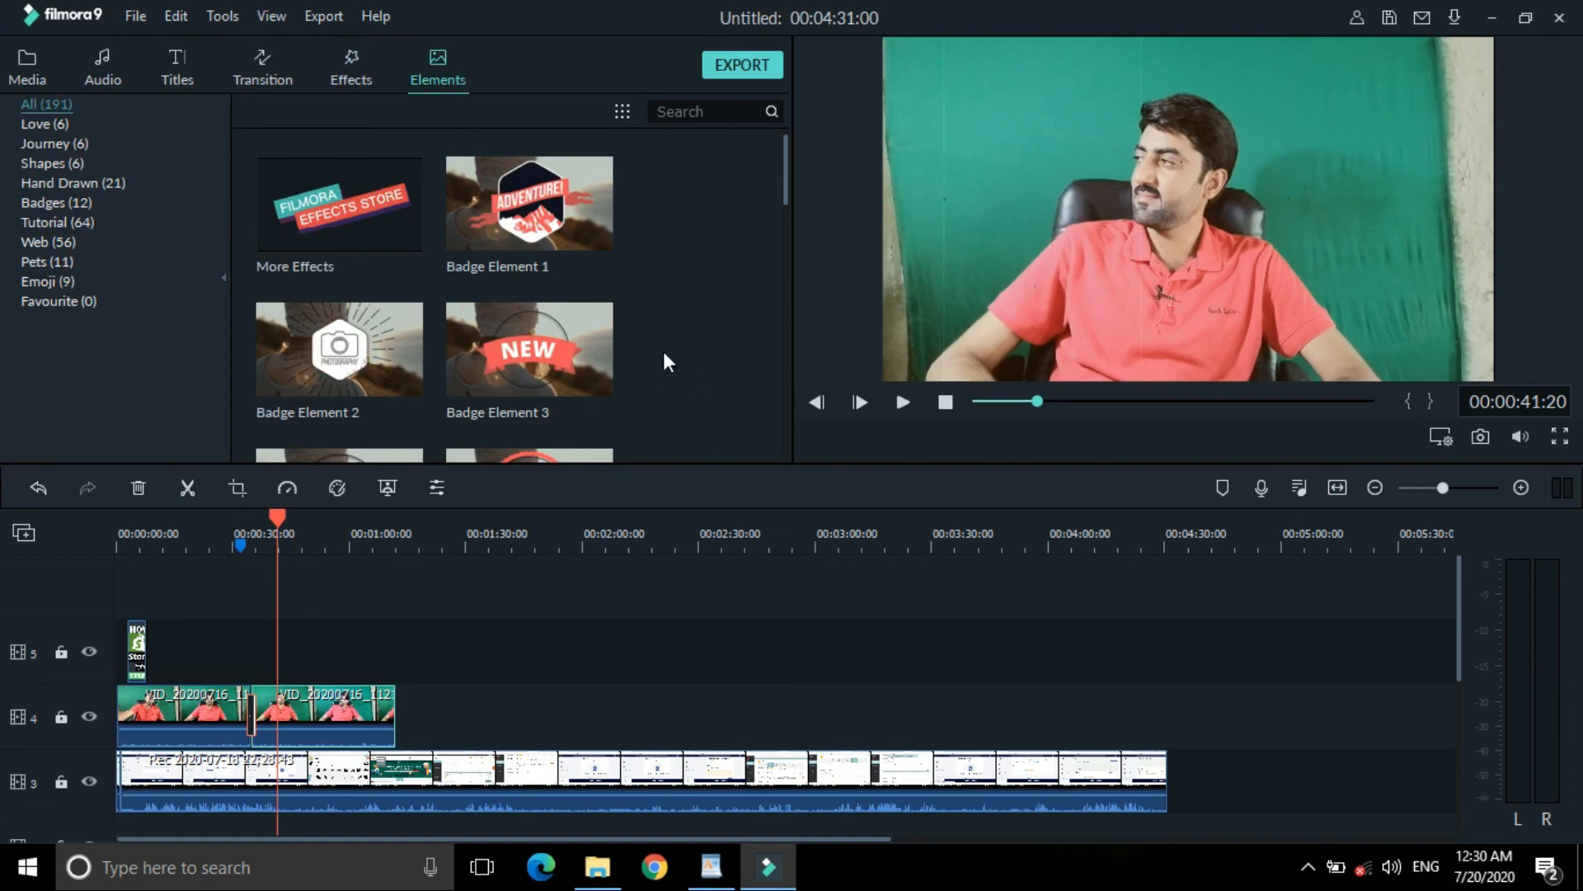
# Step: Look through the elements library, from the badges and pets to the hand-drawn and tutorial elements
pyautogui.scroll(-10, 607, 353)
pyautogui.scroll(-5, 607, 353)
pyautogui.scroll(5, 606, 353)
pyautogui.scroll(-15, 386, 349)
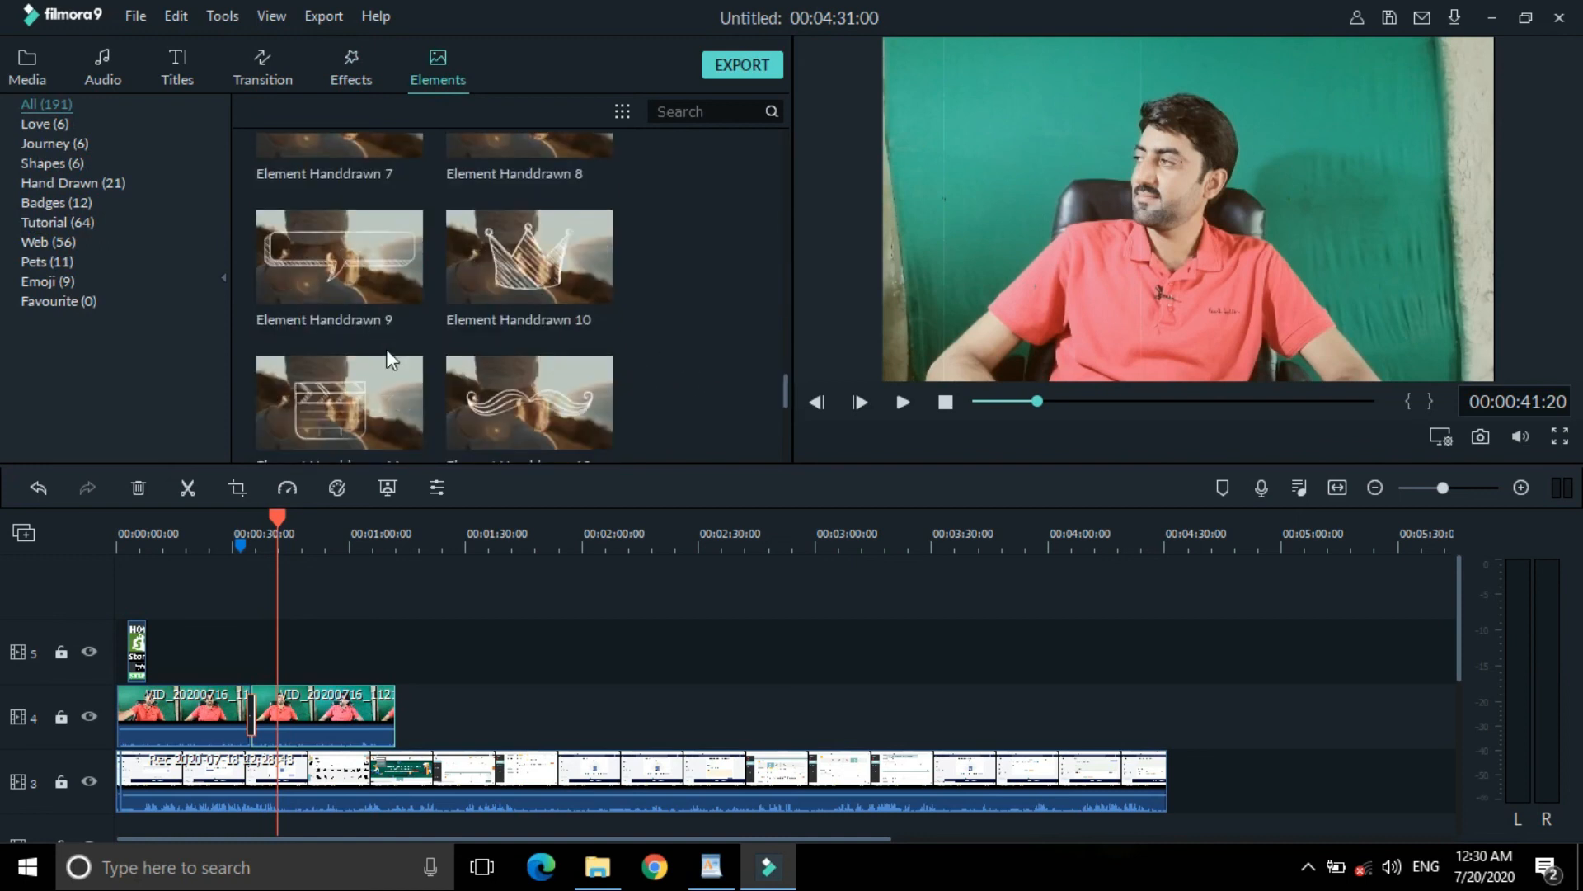
pyautogui.scroll(9, 386, 348)
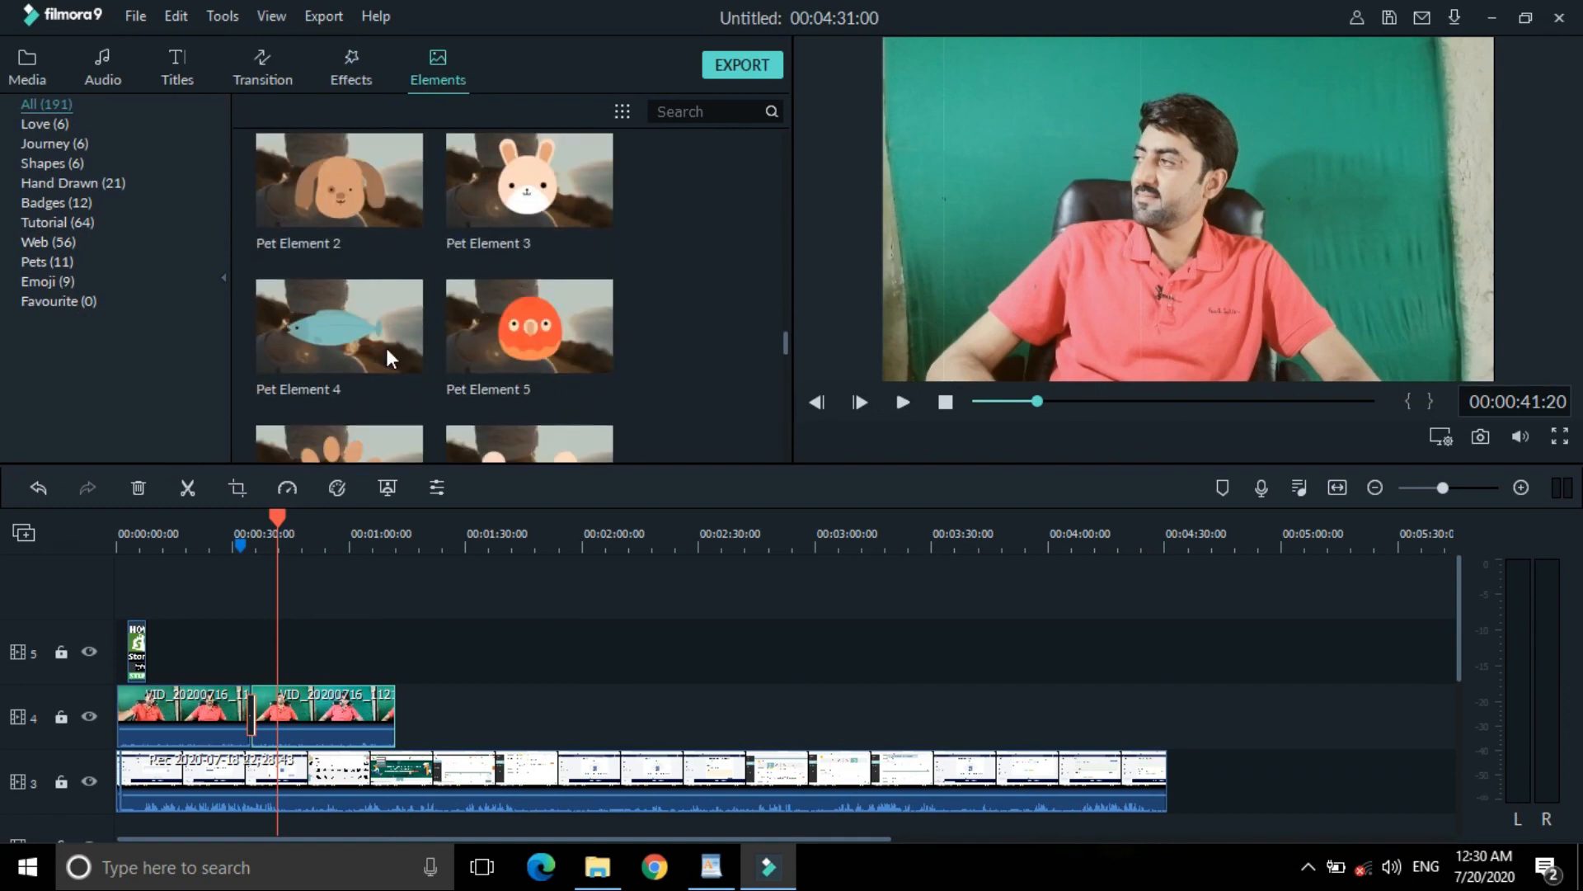
pyautogui.scroll(-5, 385, 348)
pyautogui.scroll(5, 386, 348)
pyautogui.scroll(-10, 386, 348)
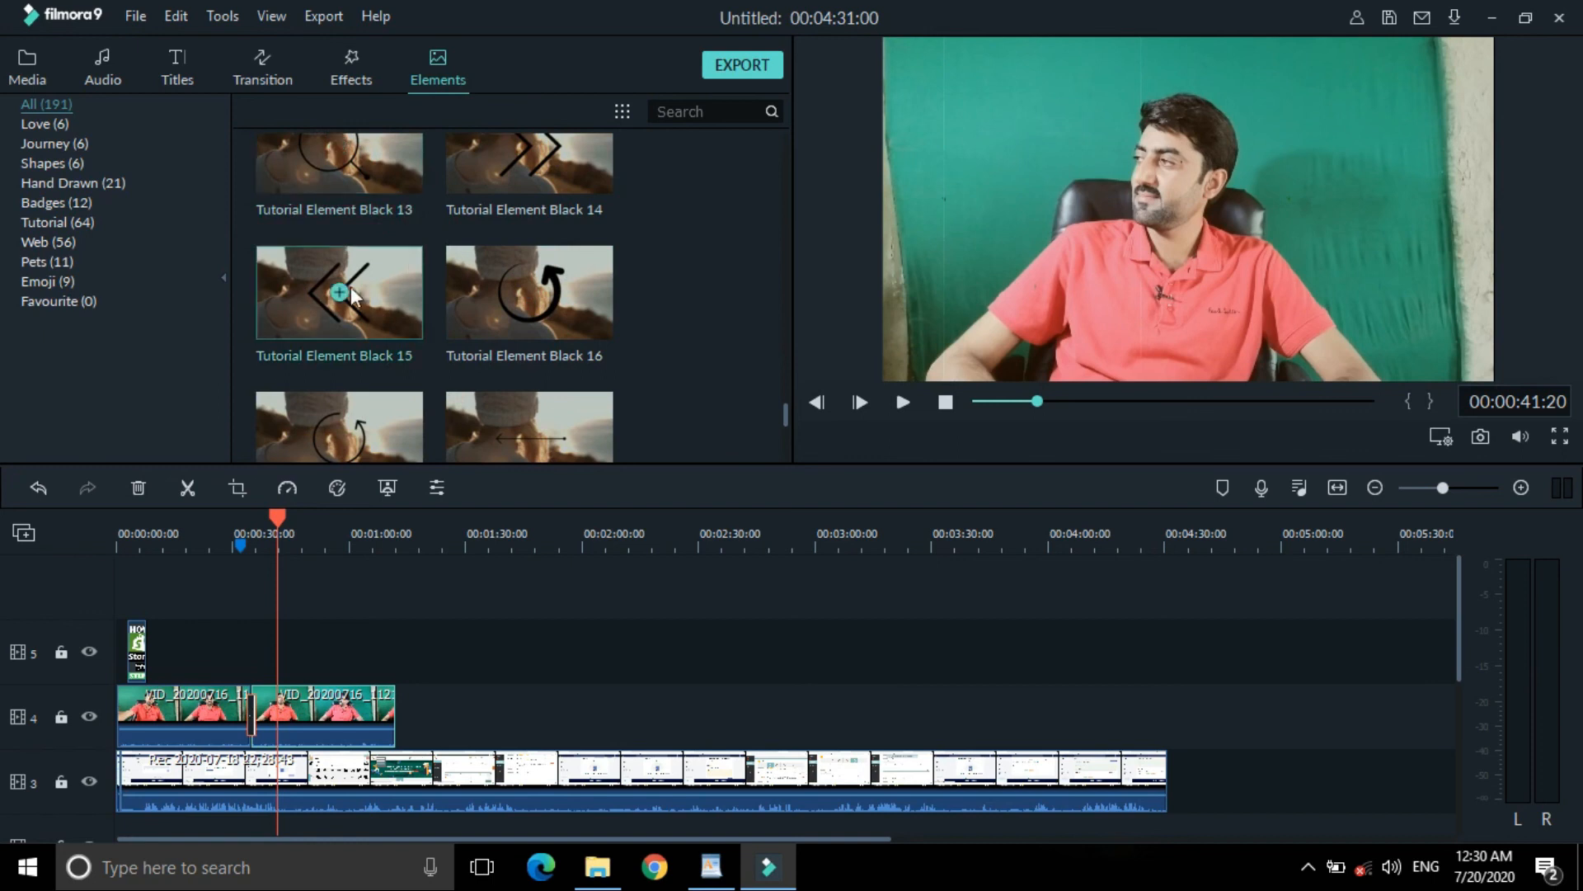
pyautogui.scroll(-10, 414, 300)
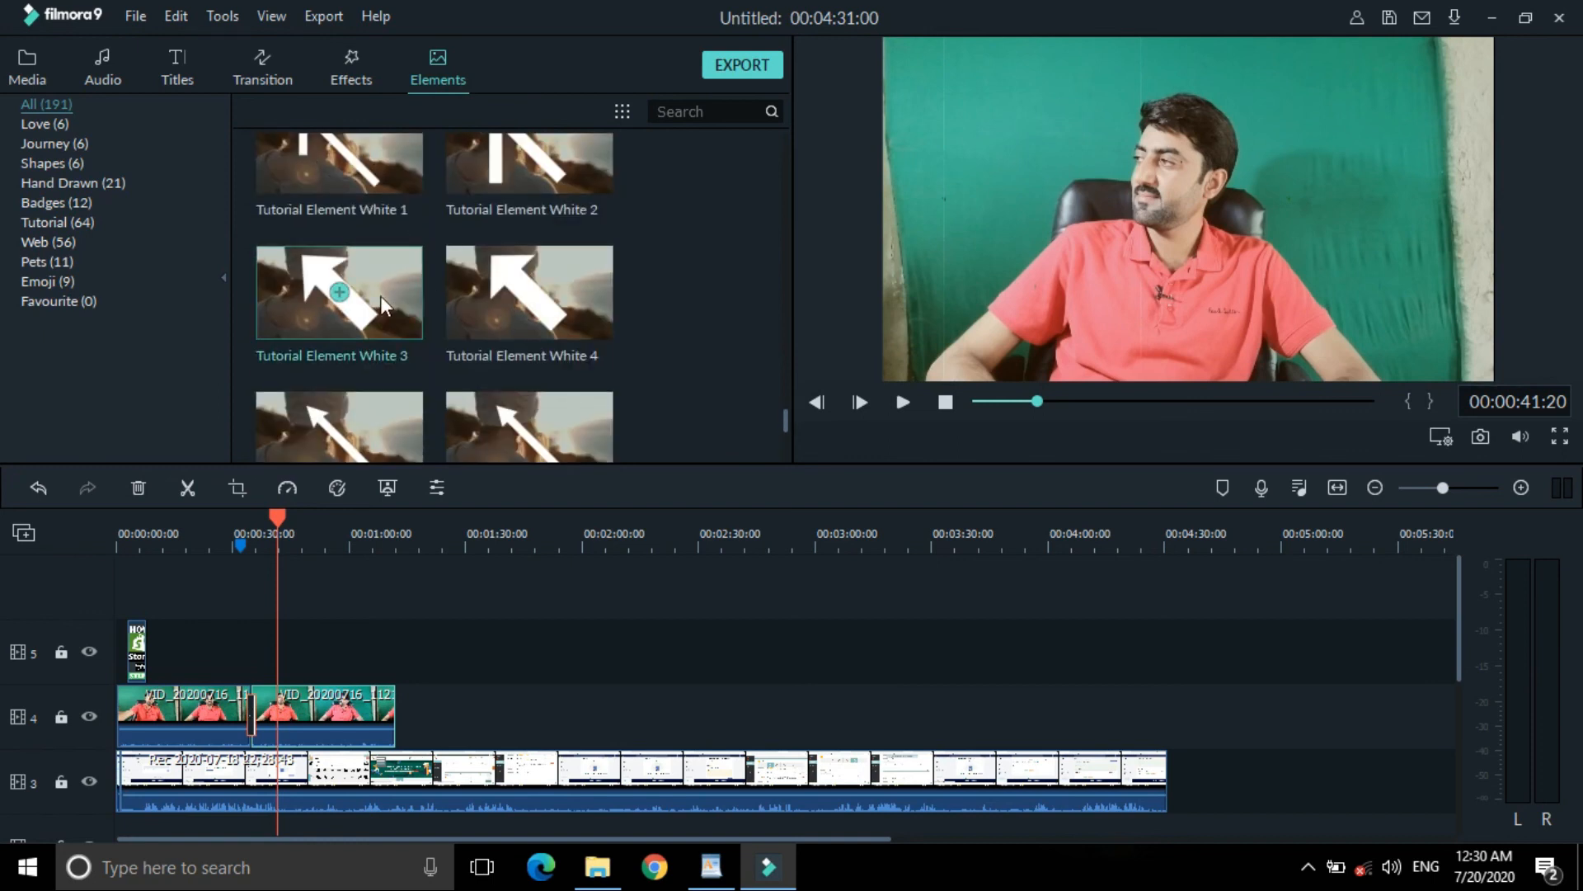
pyautogui.scroll(-5, 414, 328)
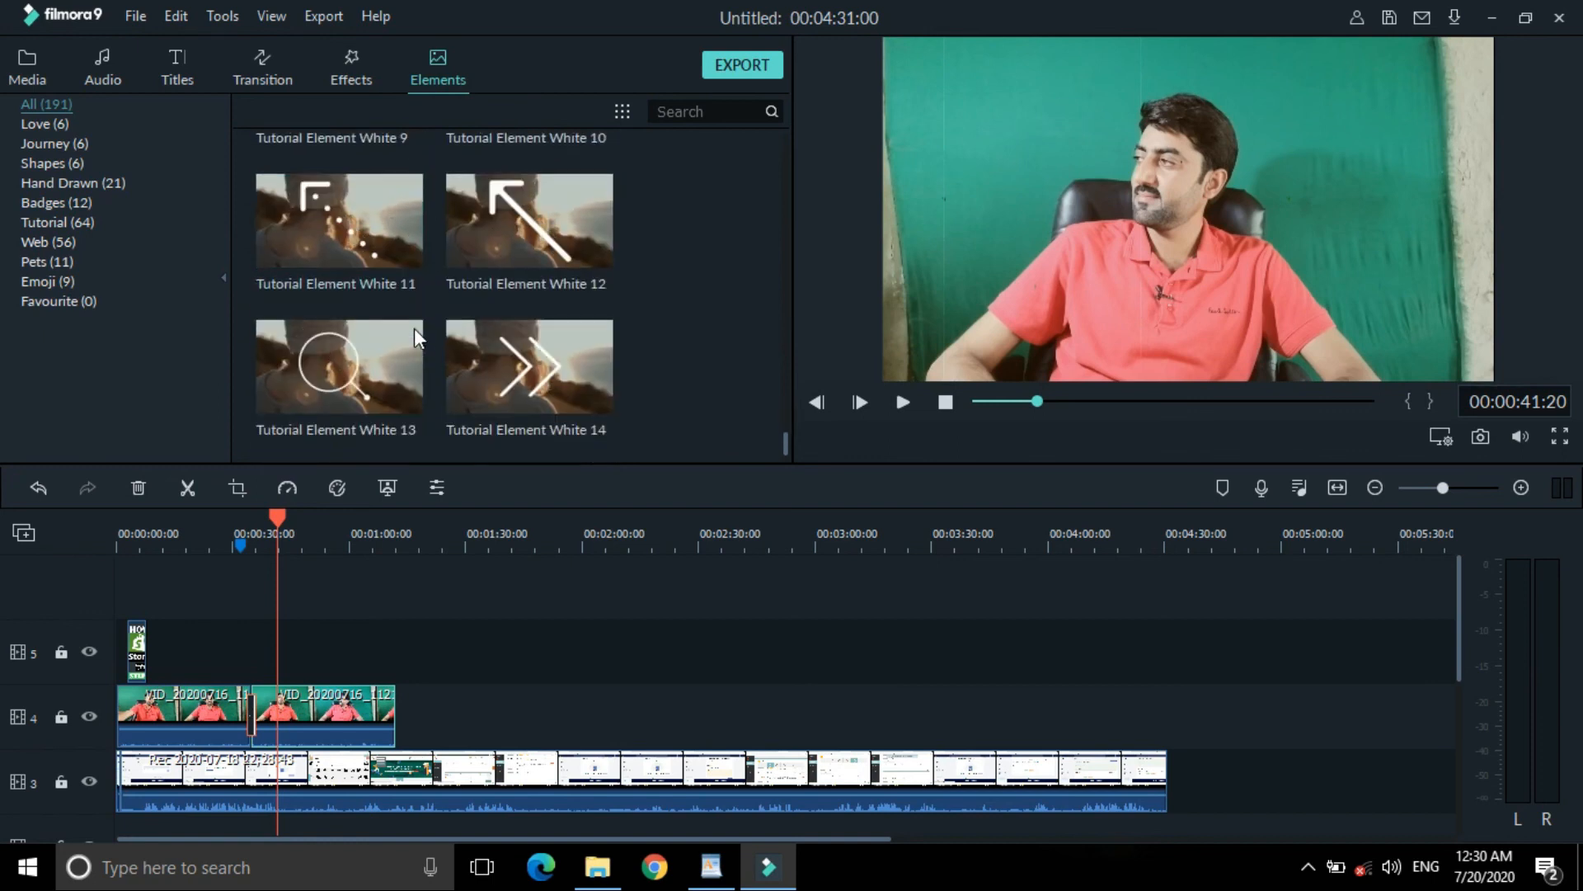
# Step: Add Tutorial Element White 14 directly after the last clip on track 4 and play the timeline from 00:01:10:10
pyautogui.moveTo(556, 355); pyautogui.dragTo(391, 727)
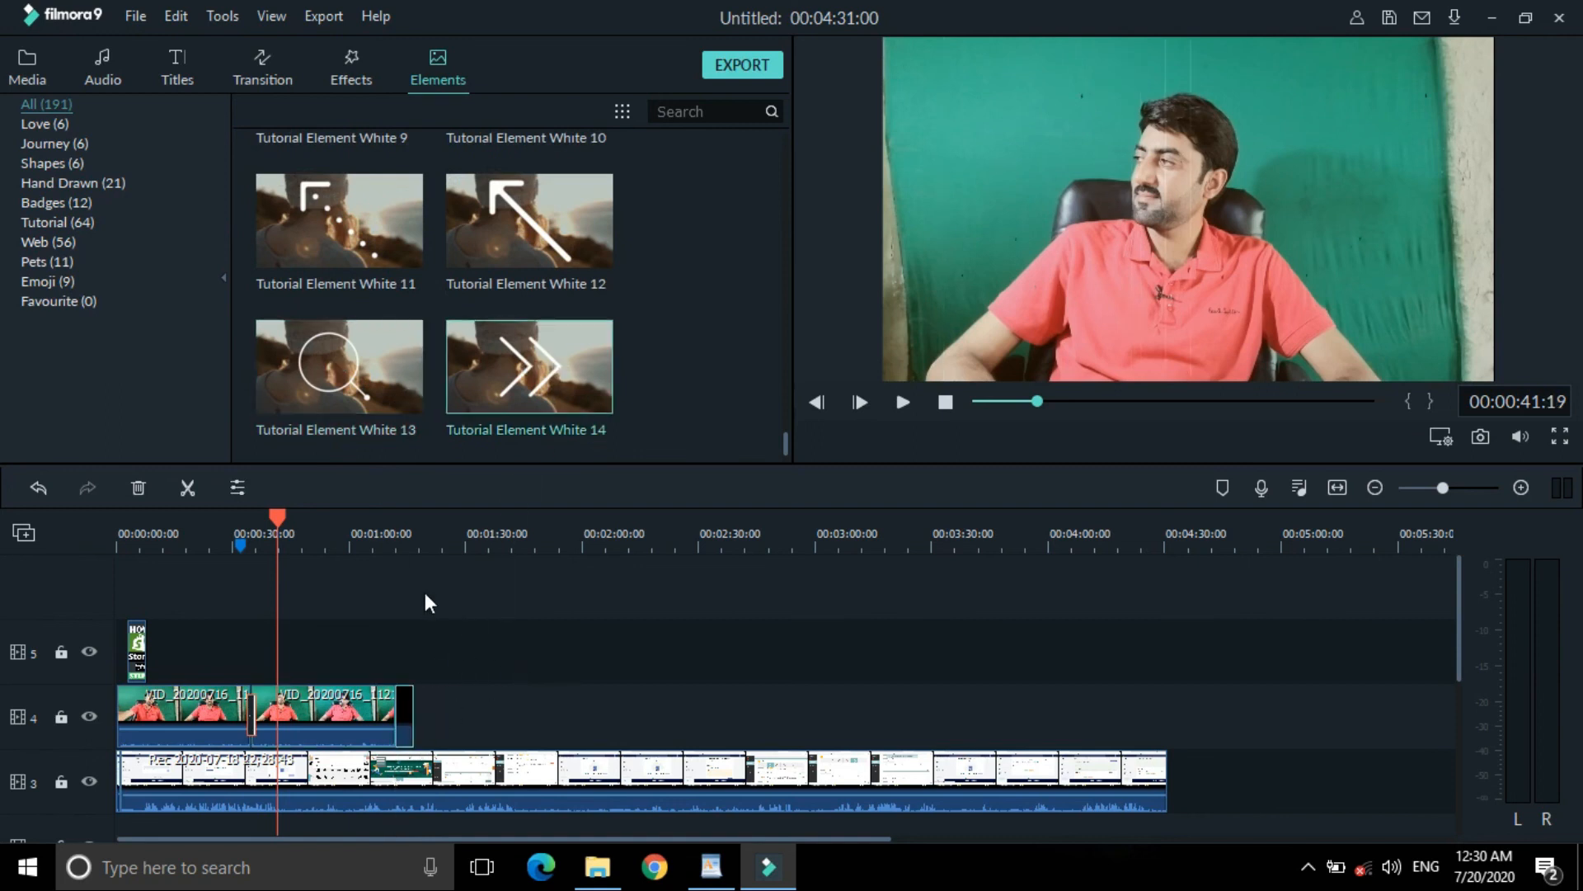
pyautogui.click(389, 546)
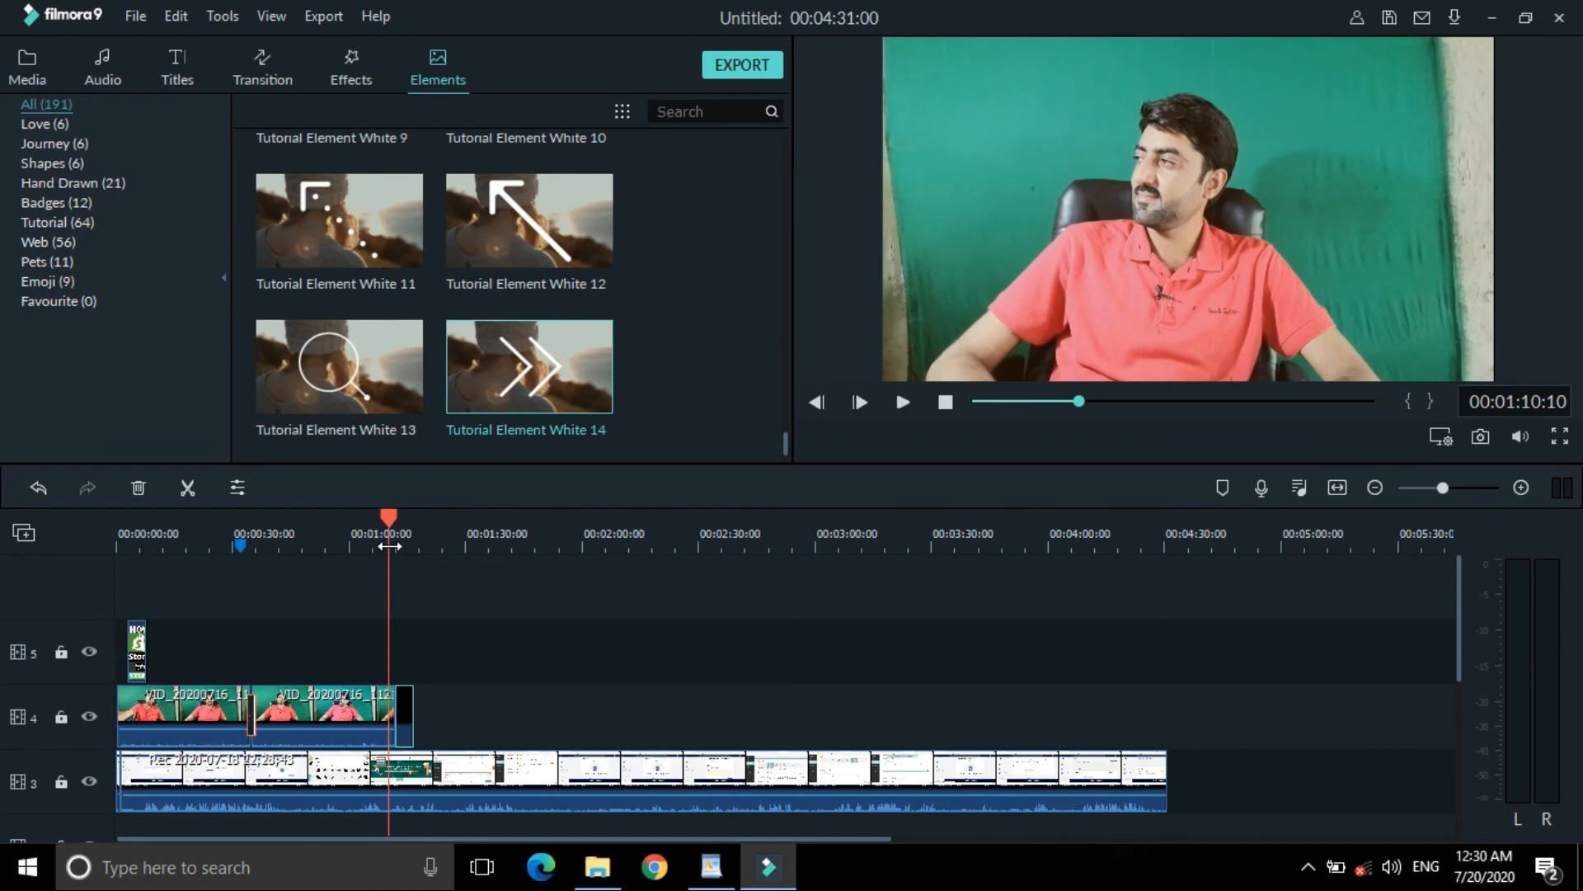
pyautogui.press('space')
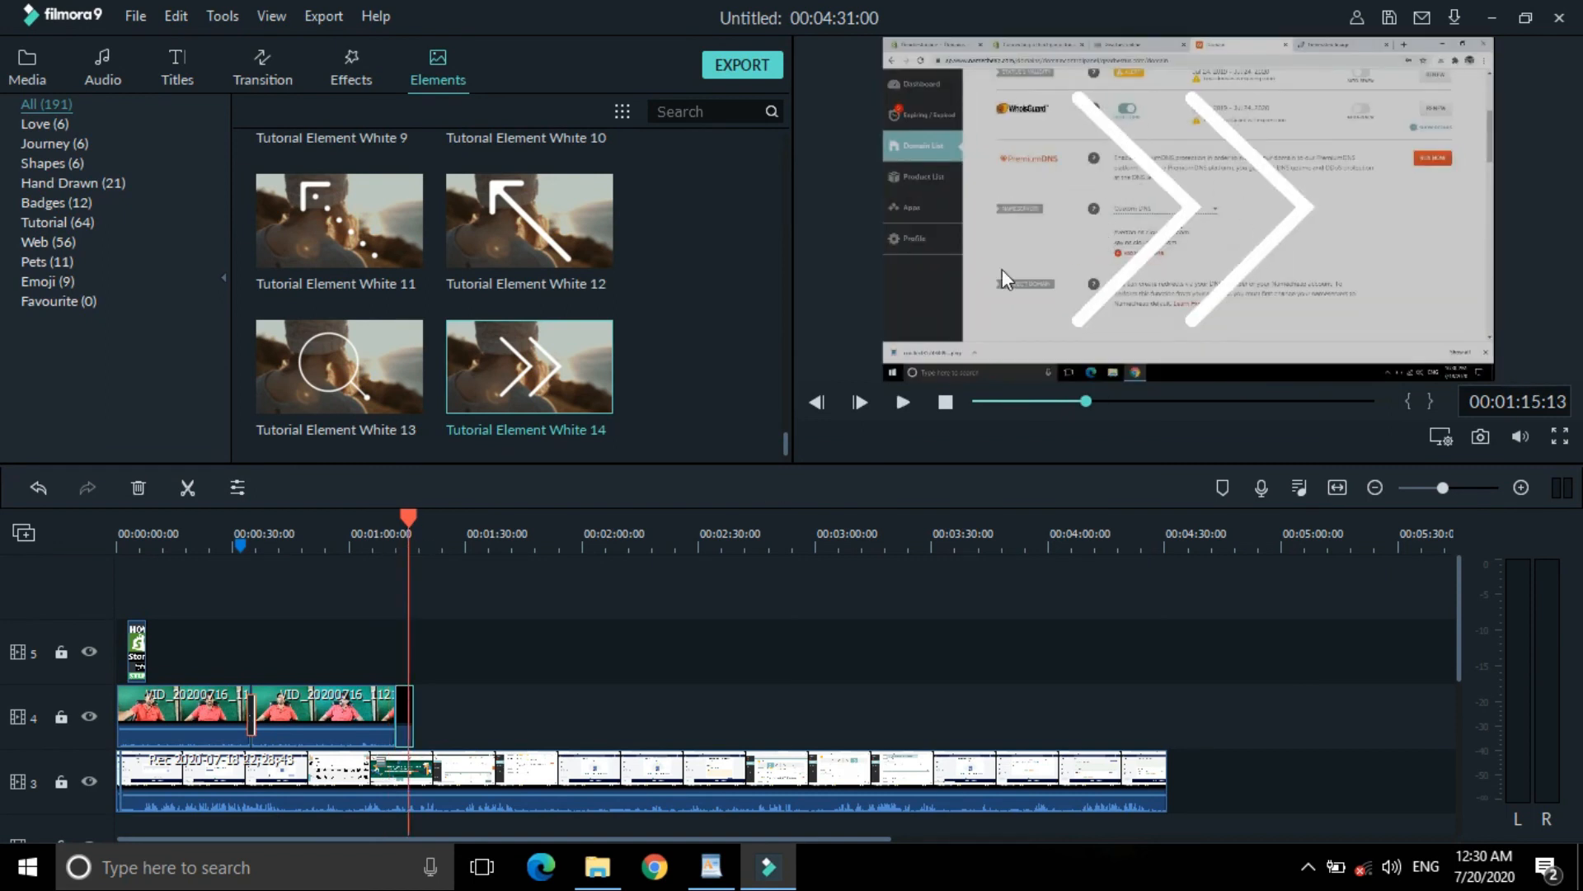
# Step: Place Element Emoji 1 on track 5 at about the 00:01:00 mark, and look through the other emoji elements
pyautogui.scroll(10, 699, 338)
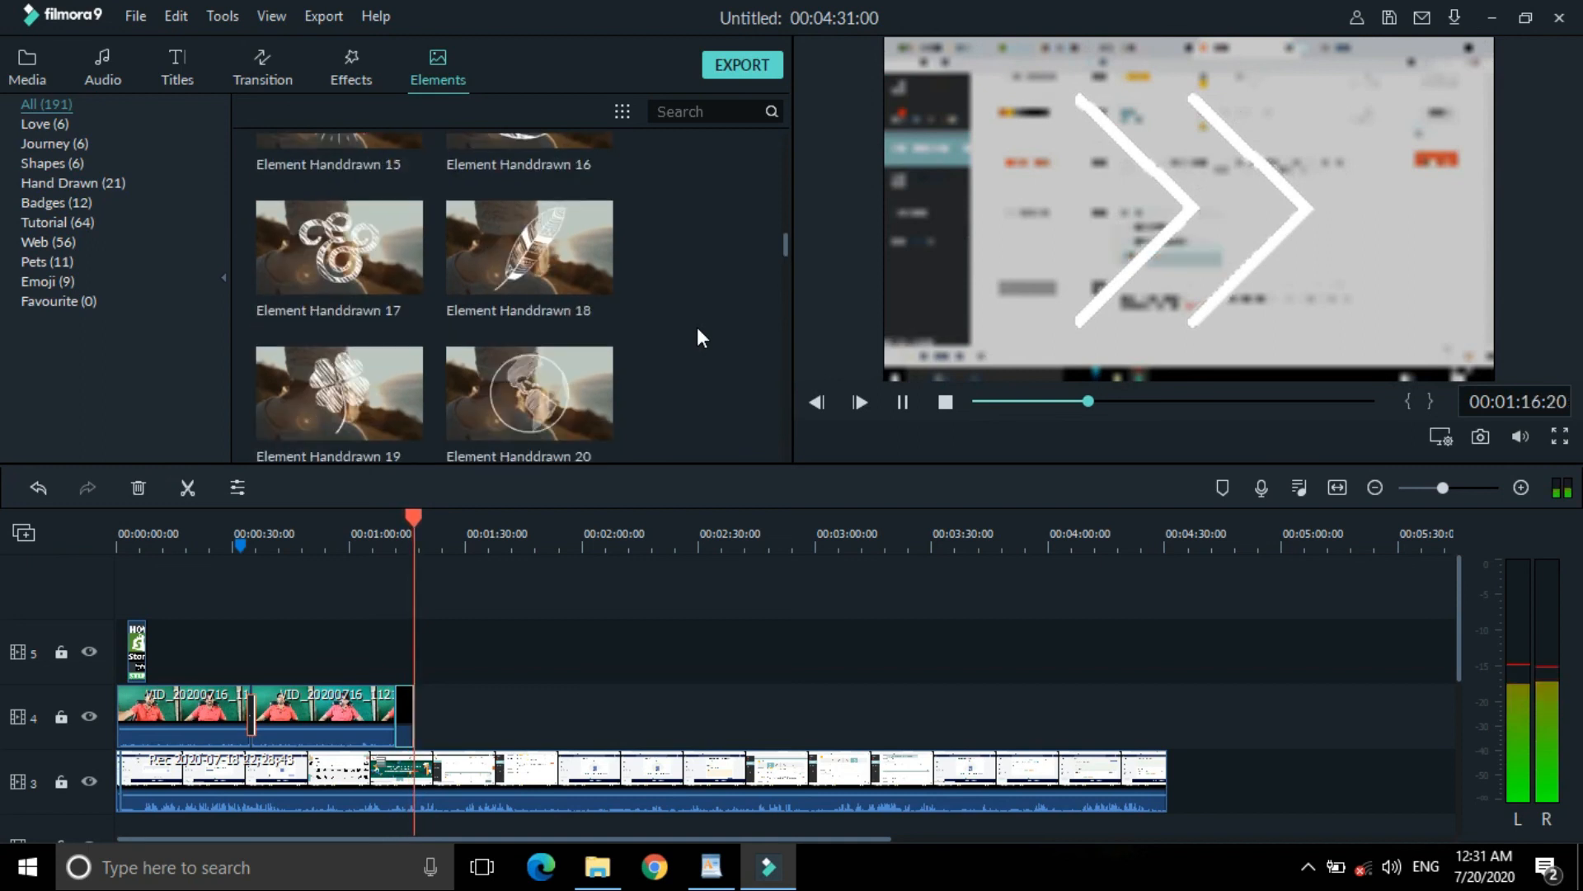
pyautogui.scroll(5, 561, 203)
pyautogui.moveTo(561, 310); pyautogui.dragTo(356, 648)
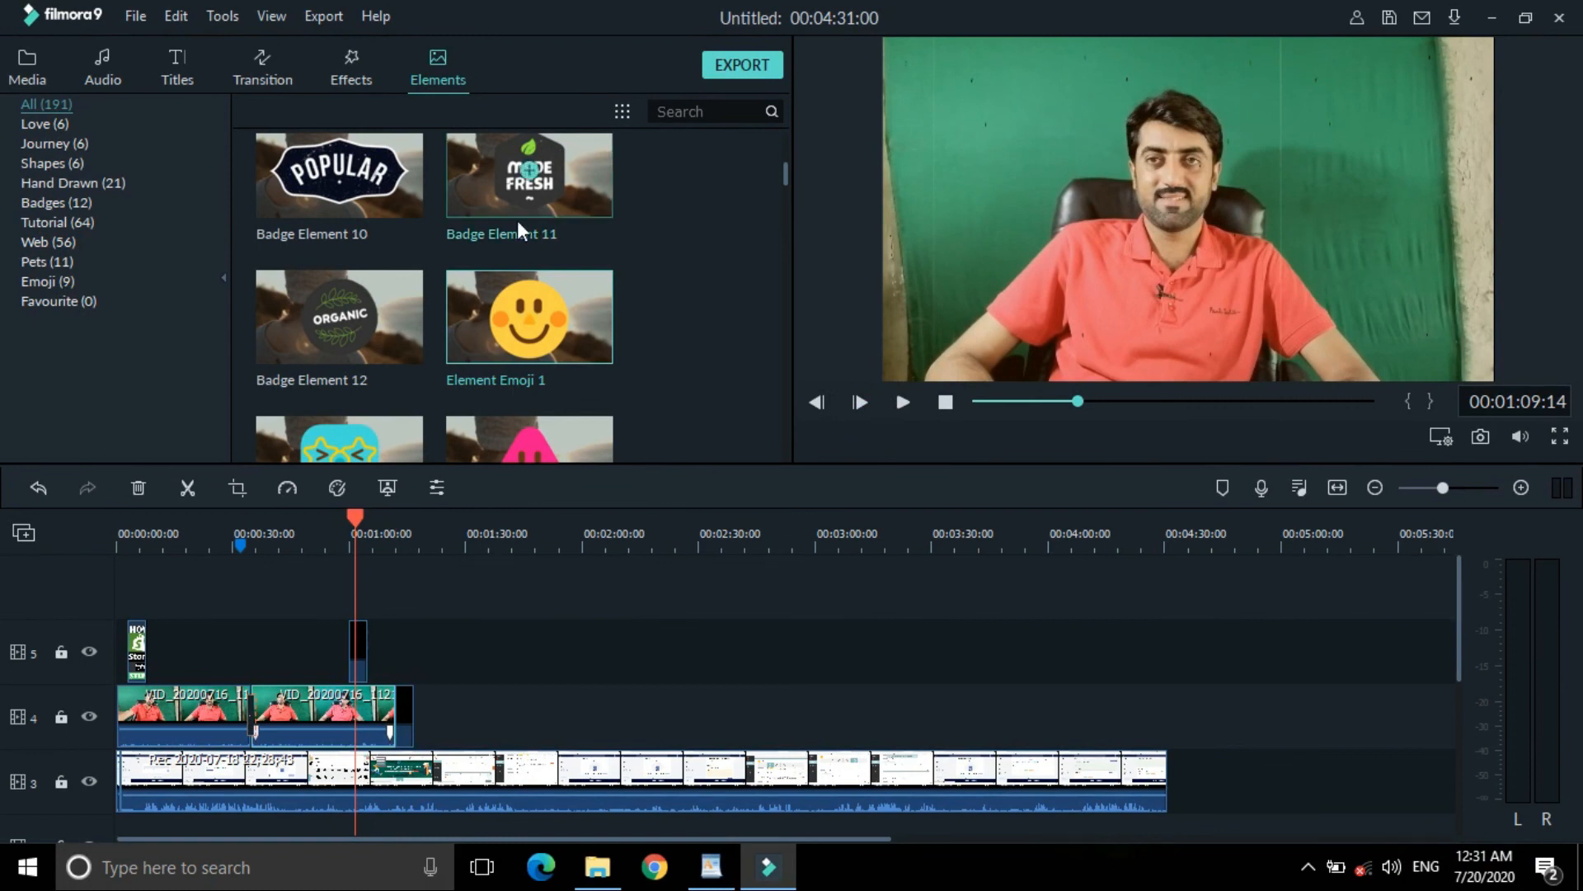
pyautogui.scroll(-5, 676, 401)
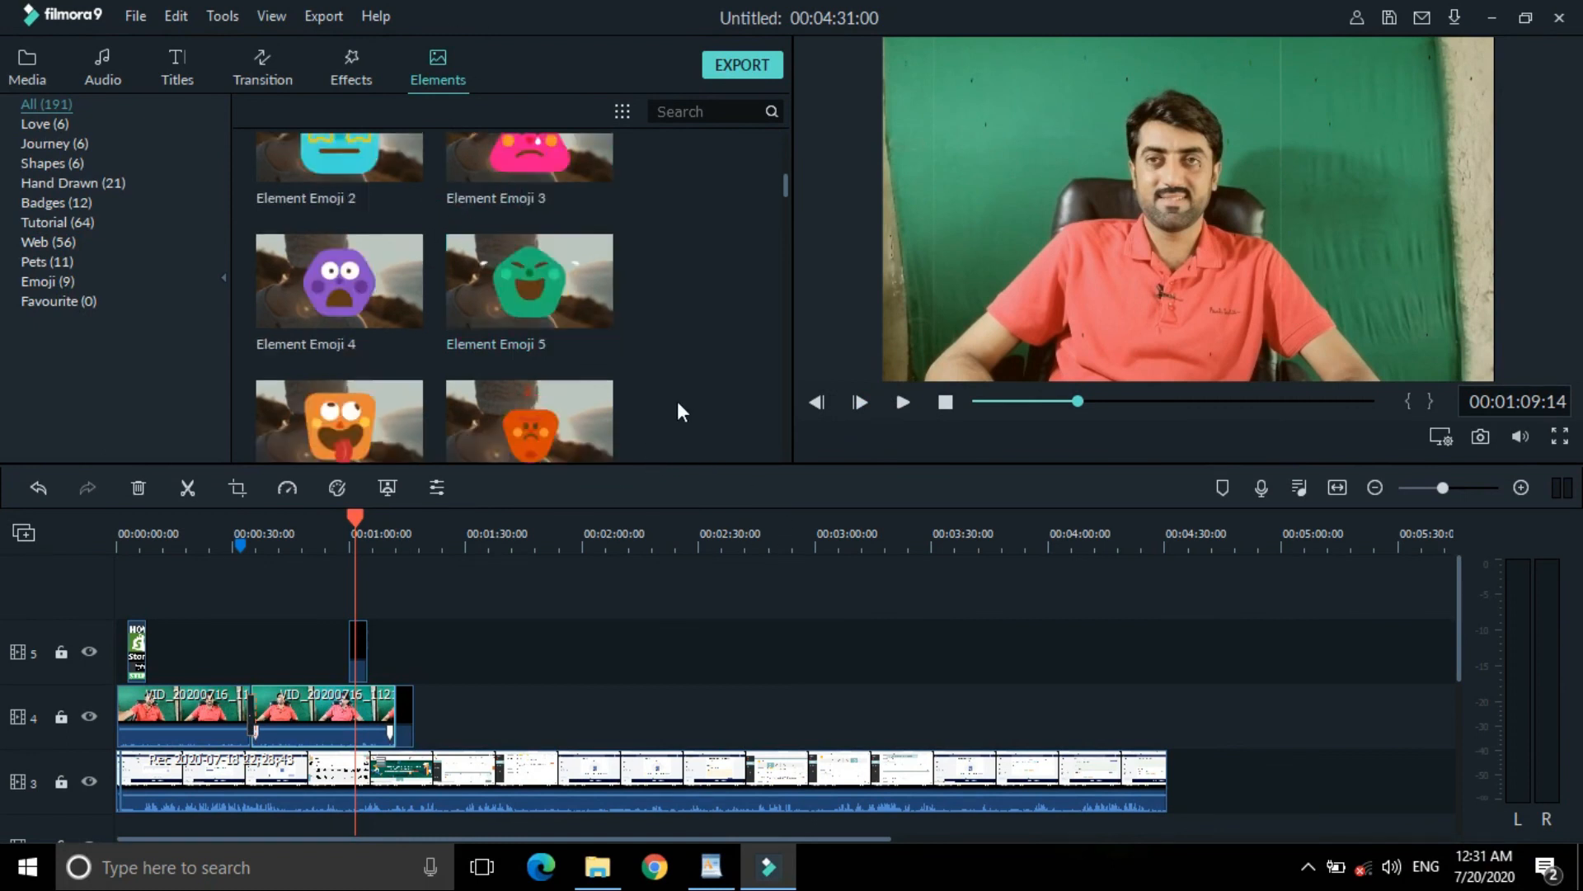
pyautogui.scroll(10, 676, 401)
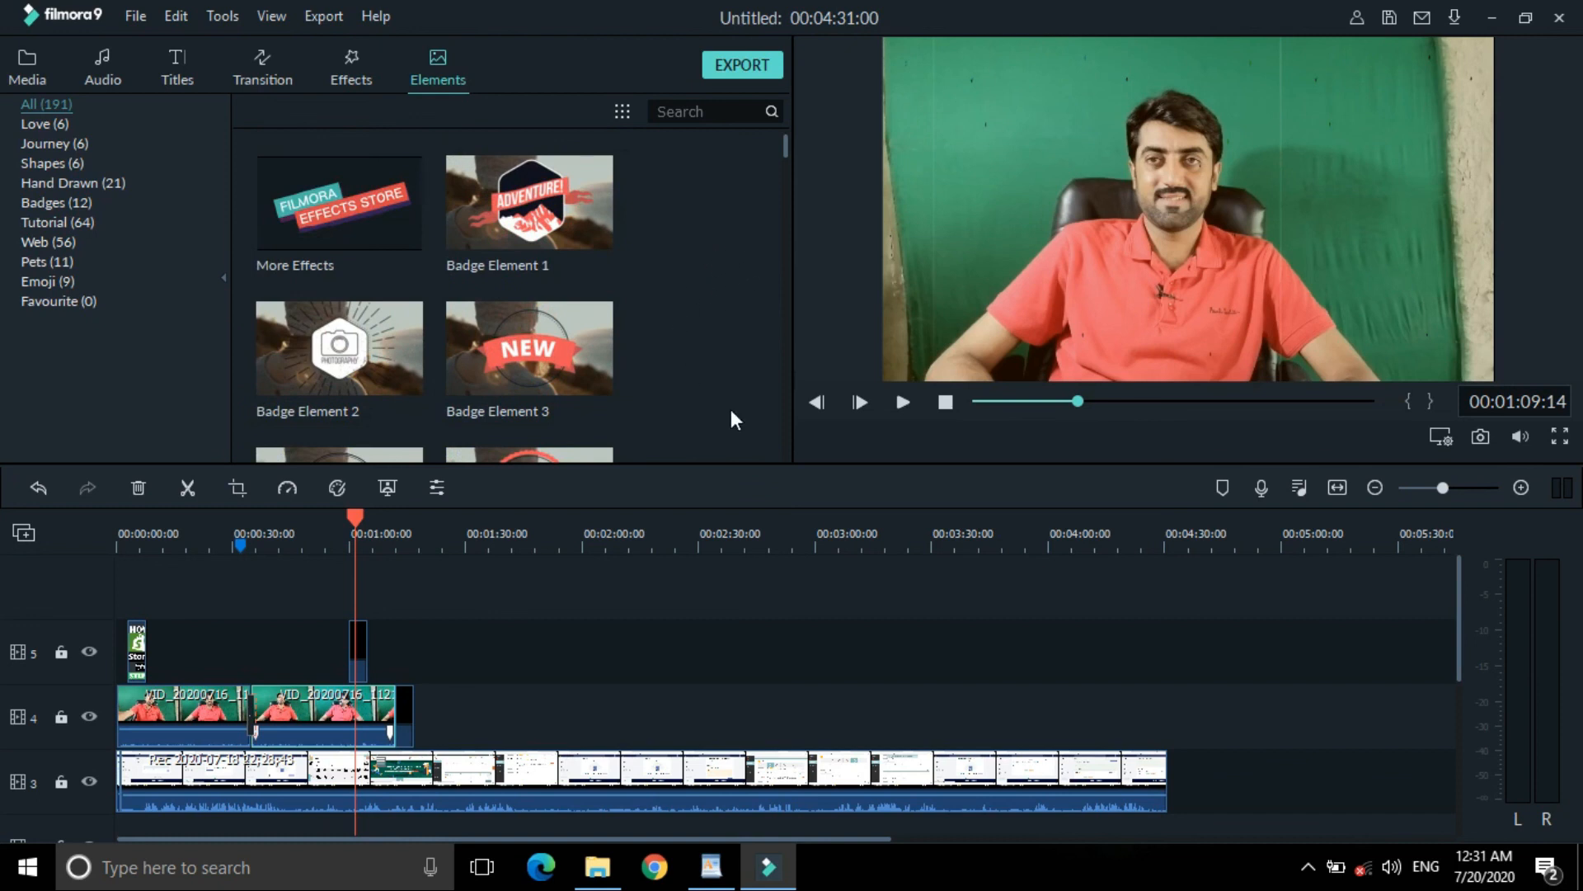
pyautogui.click(139, 14)
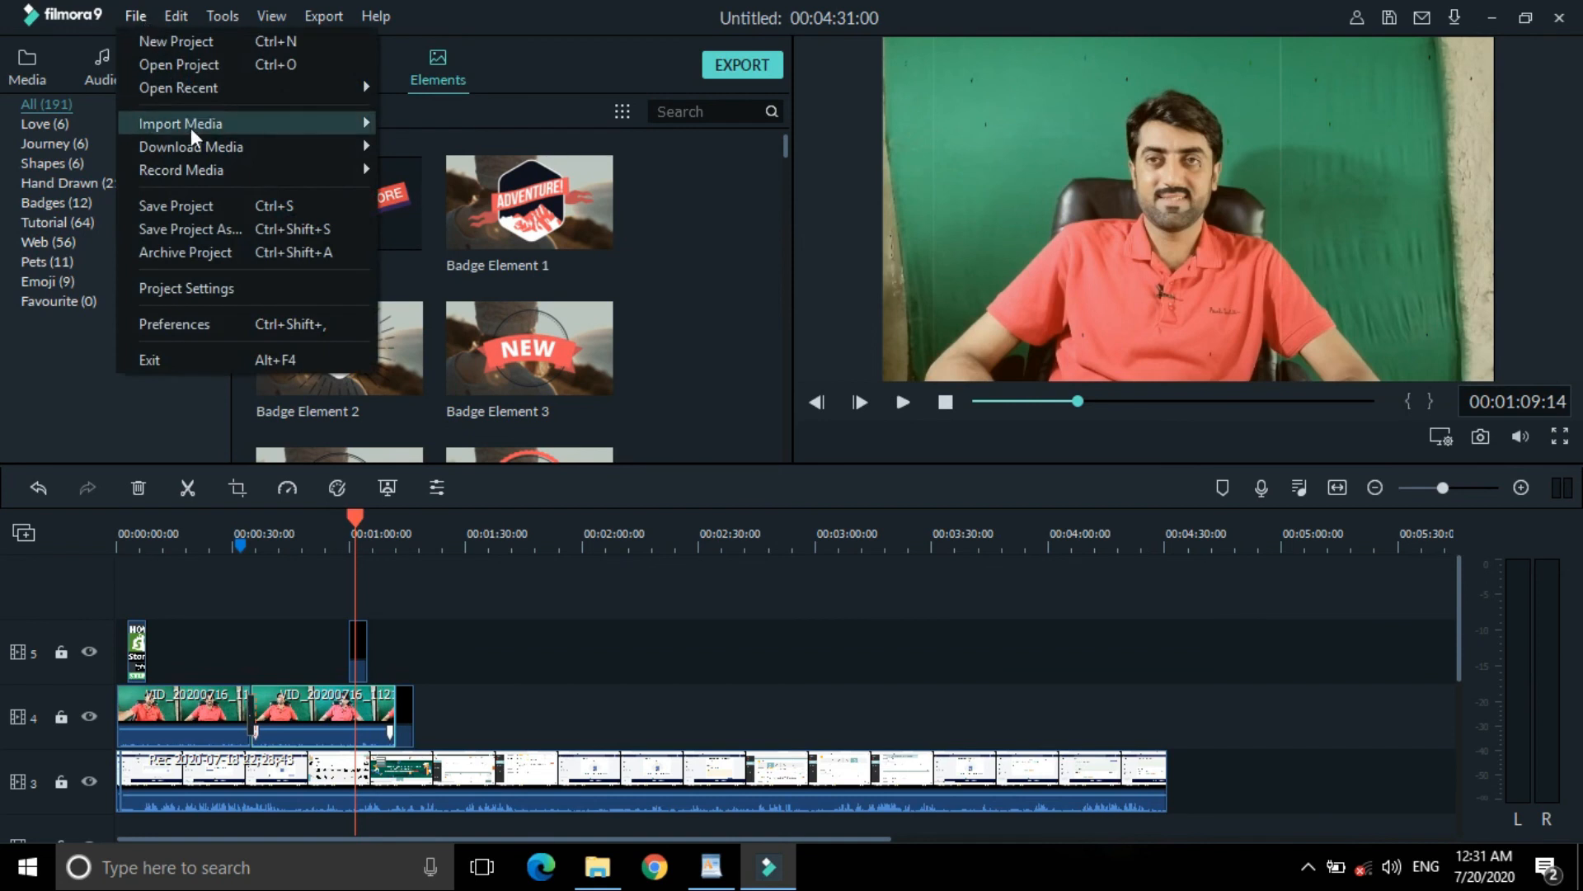
pyautogui.moveTo(377, 18)
pyautogui.moveTo(188, 22)
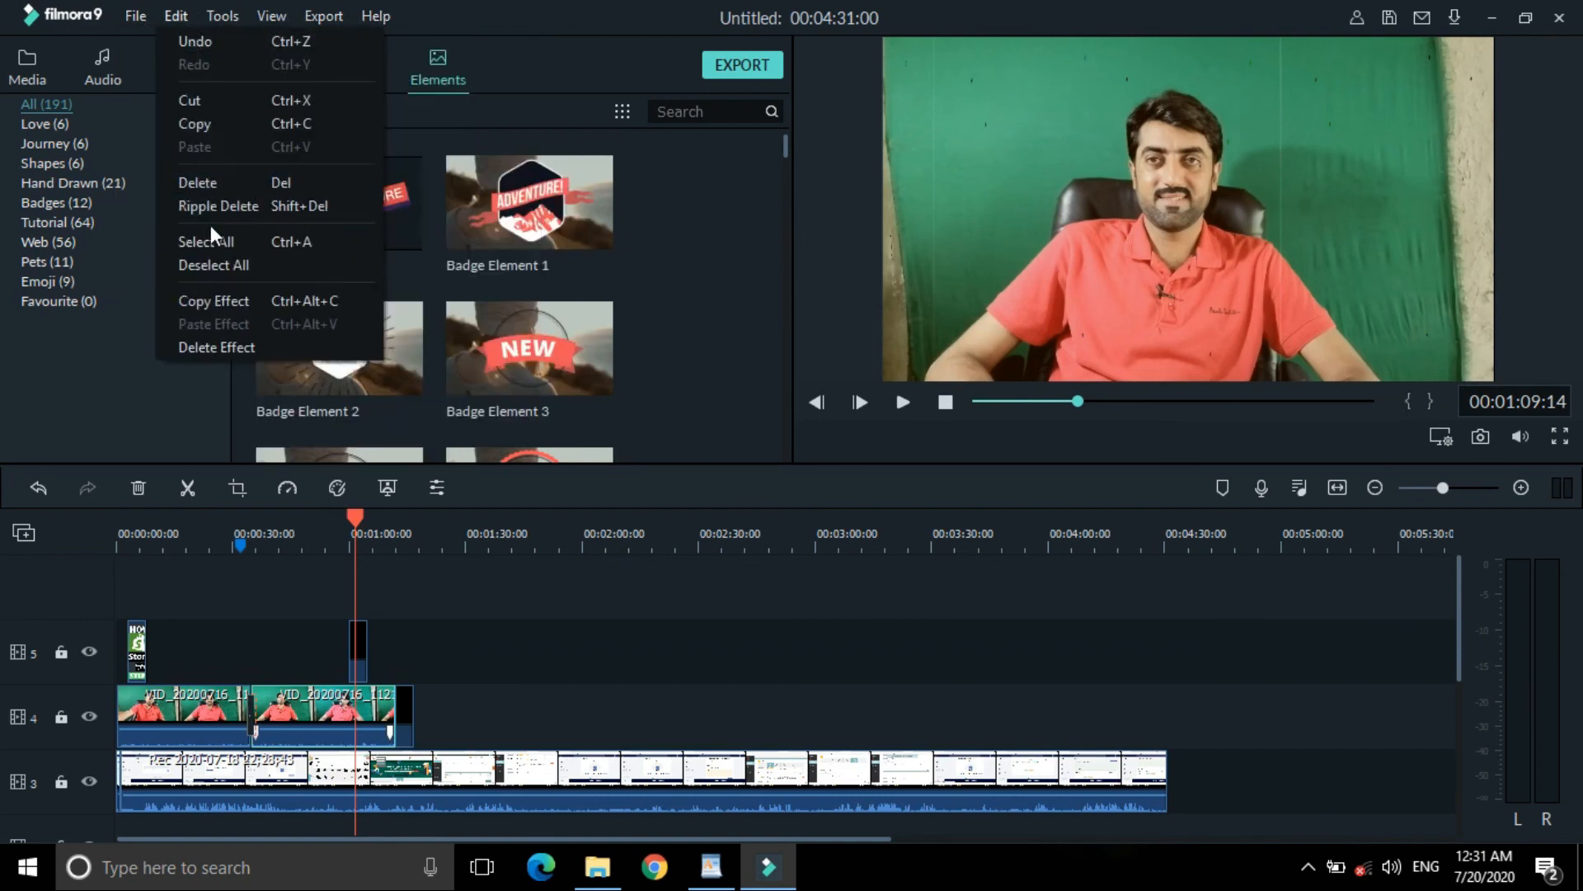
pyautogui.click(756, 284)
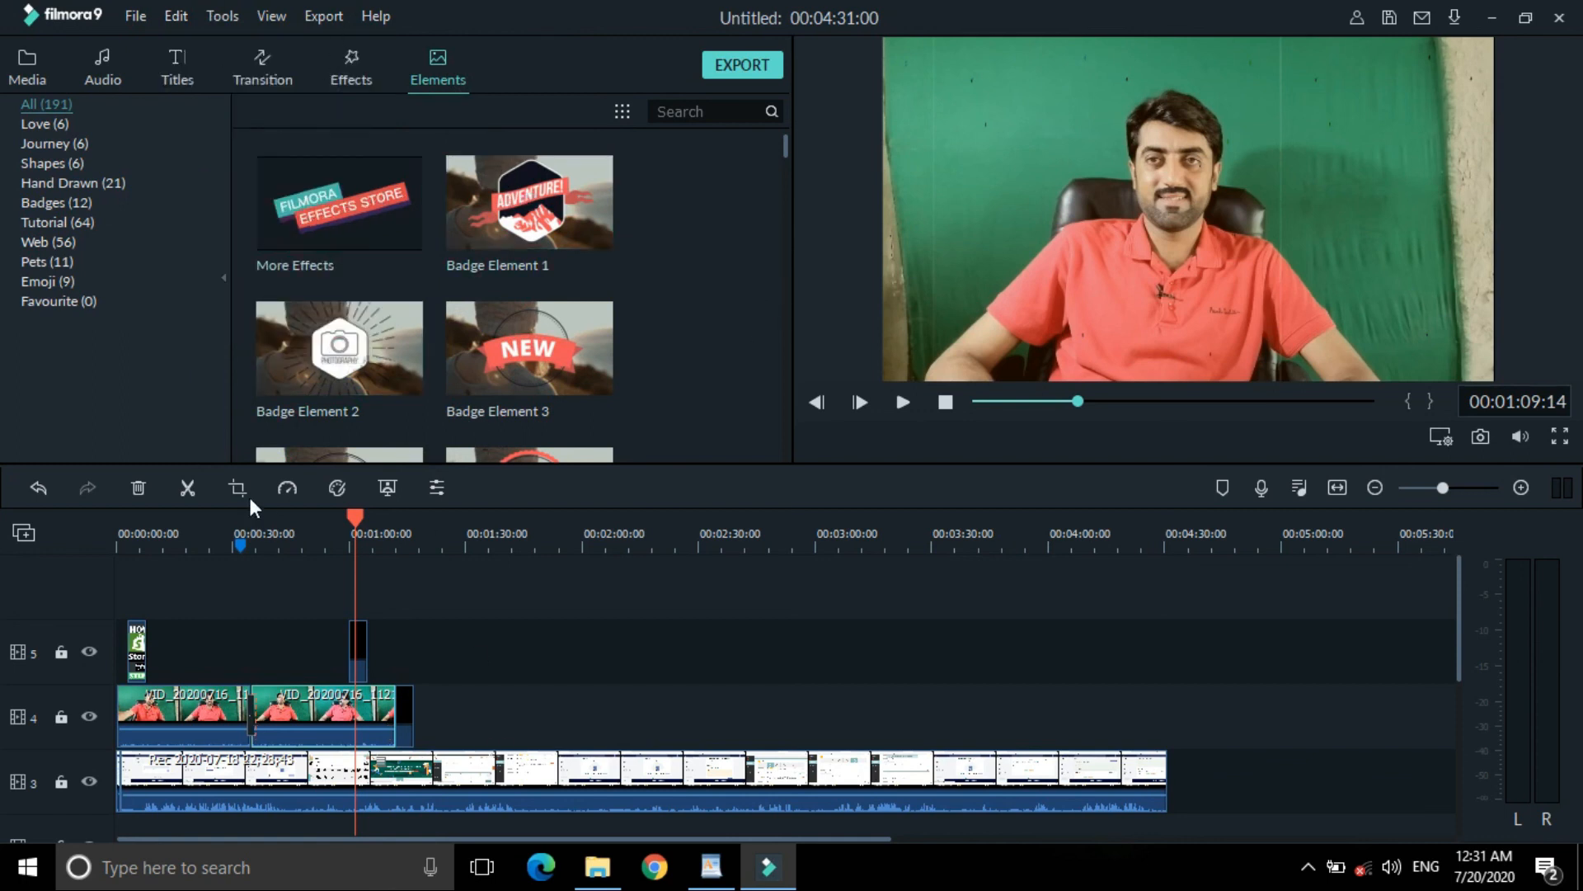
# Step: Open the export settings, review the local MP4 output options, and close them without exporting
pyautogui.click(745, 70)
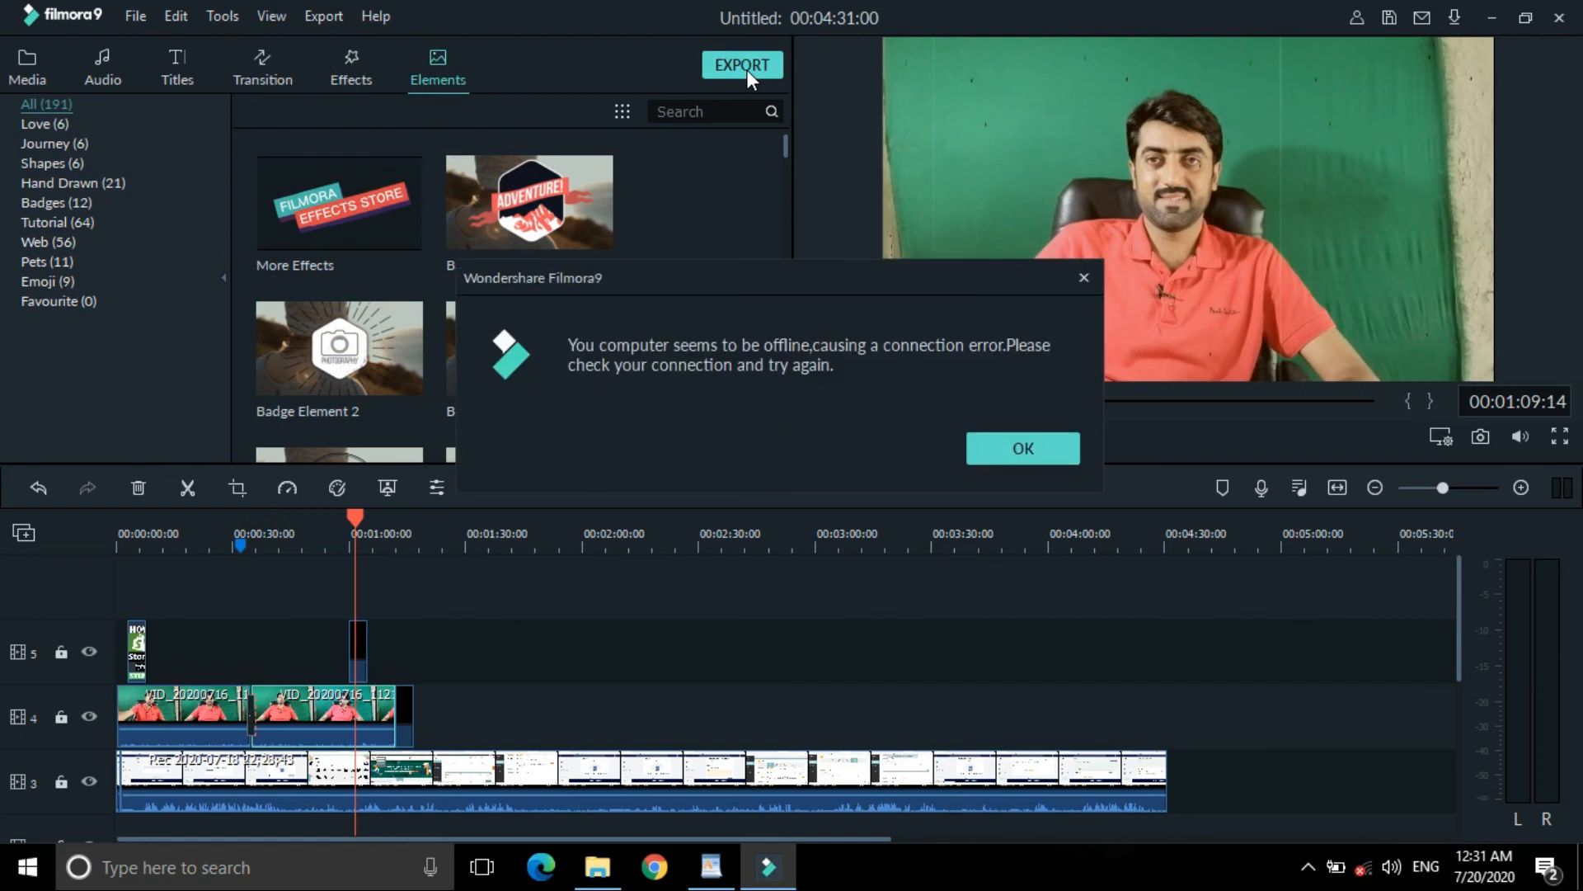
pyautogui.click(1024, 449)
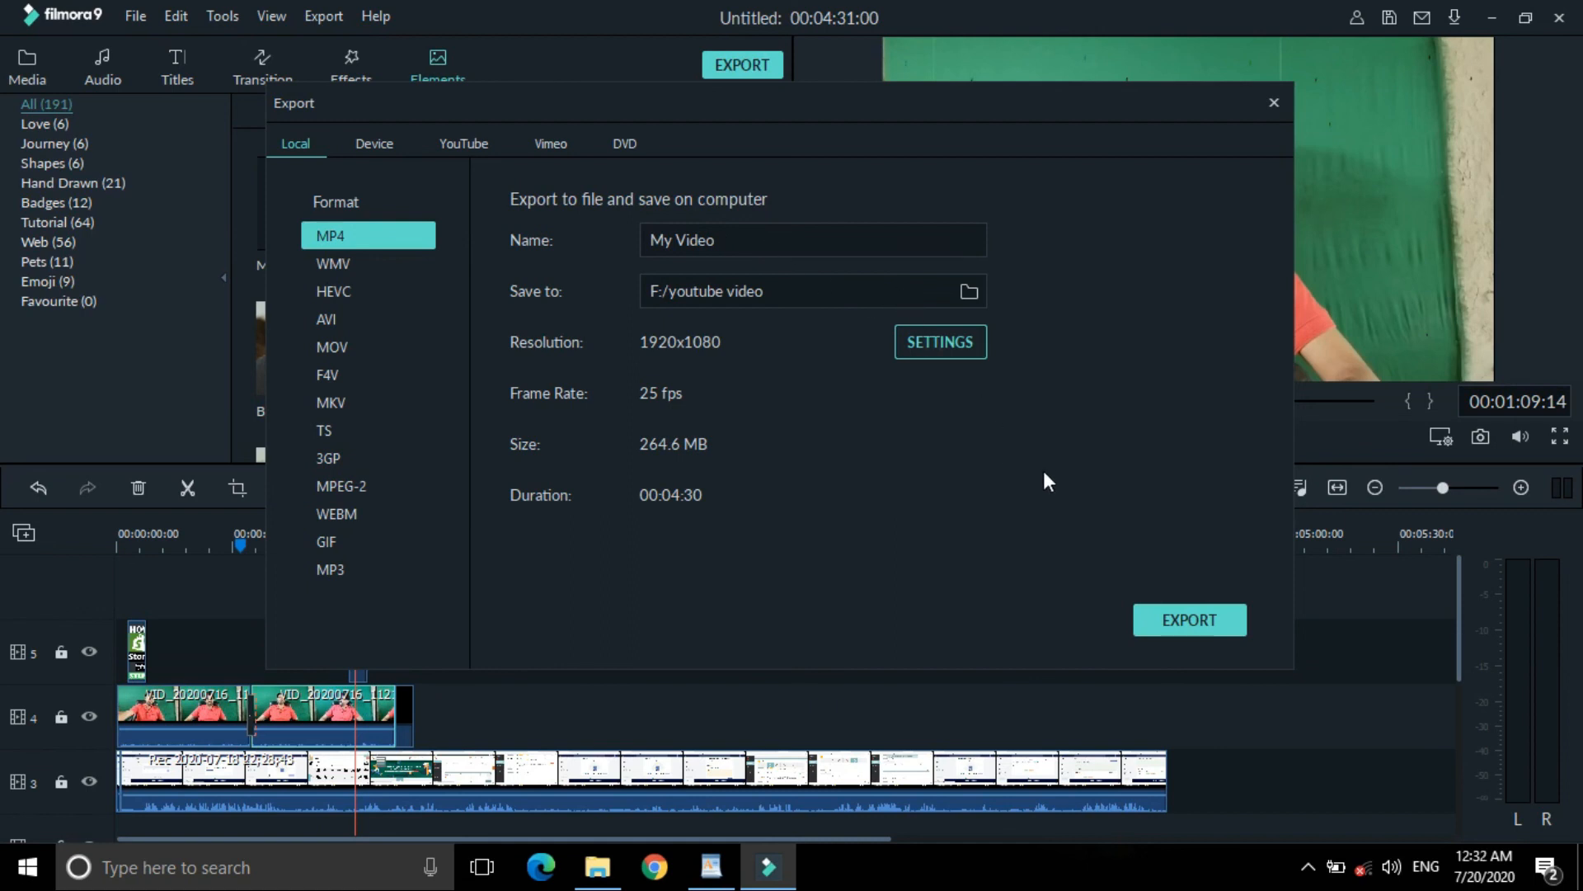
pyautogui.press('Escape')
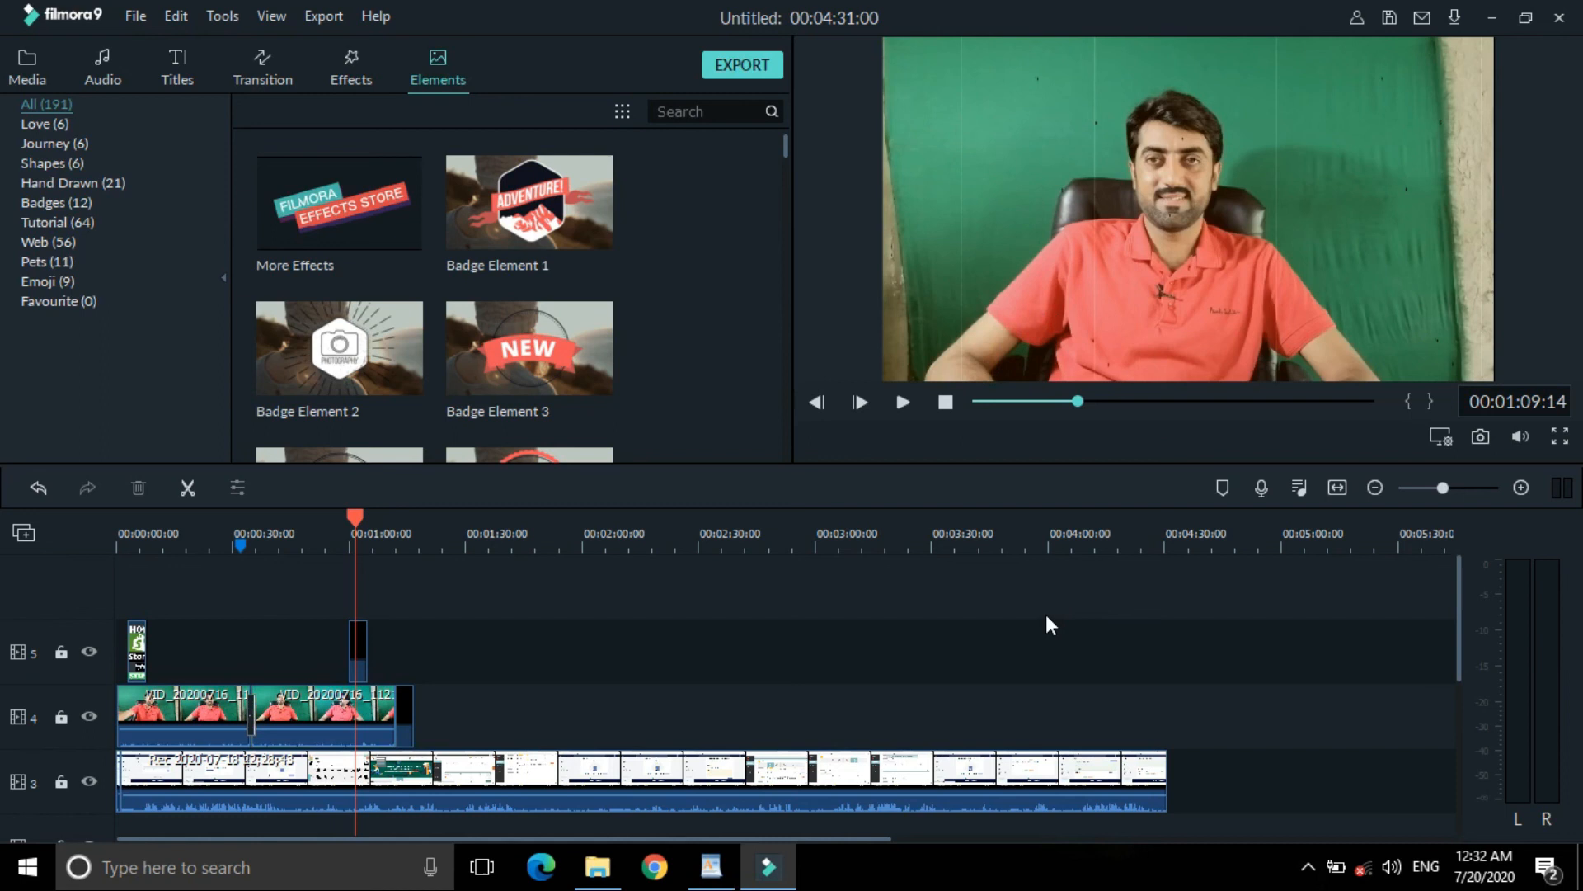